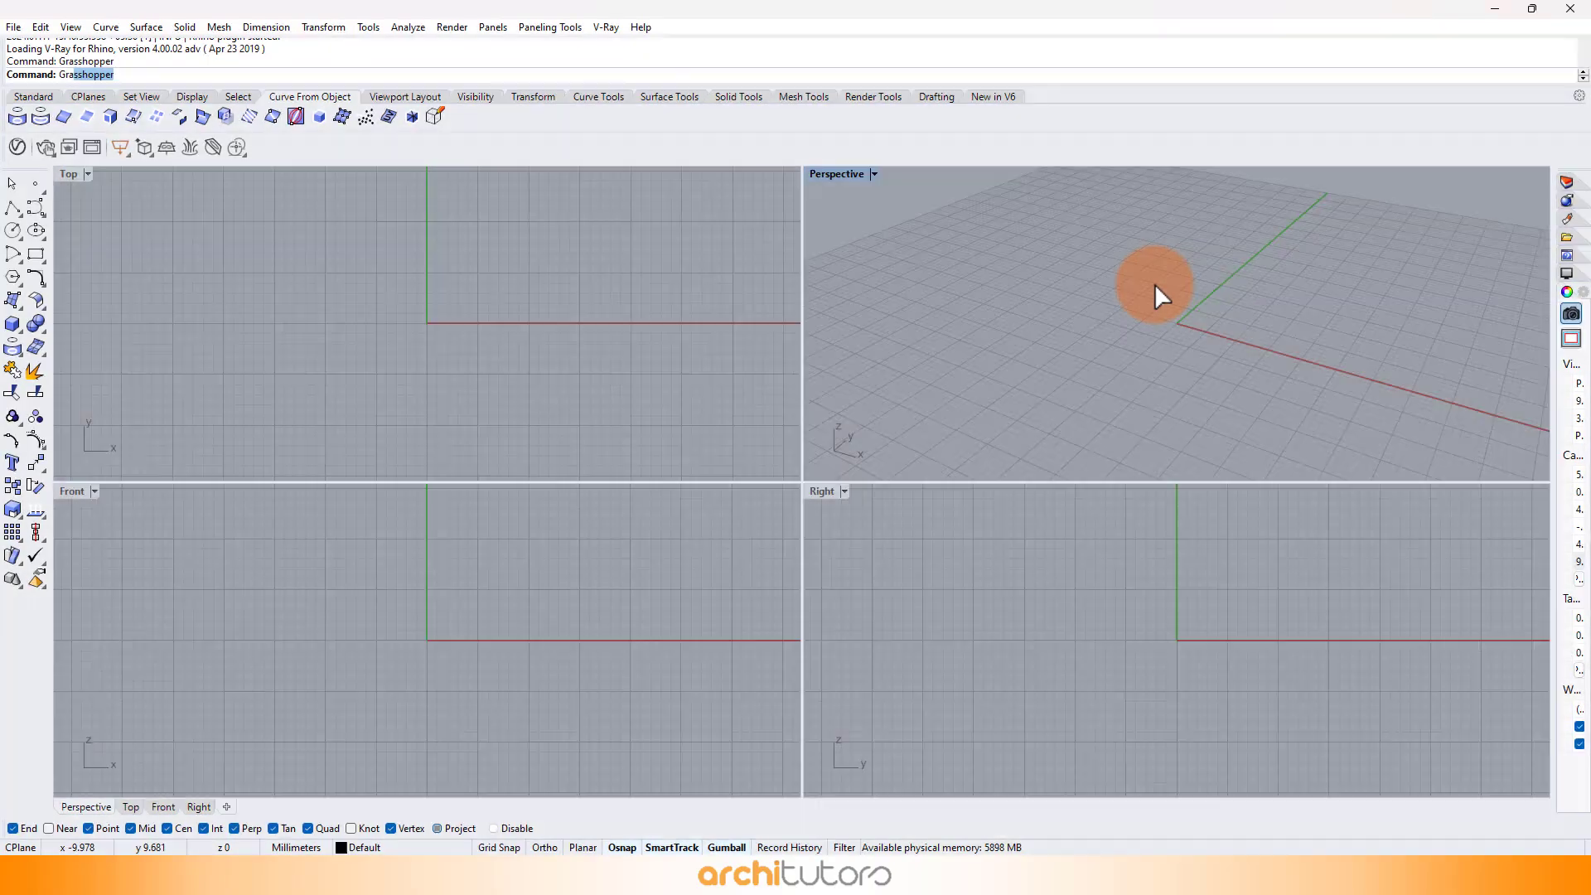
# - Launch Grasshopper and add a Construct Point component near the canvas origin
pyautogui.press('Return')
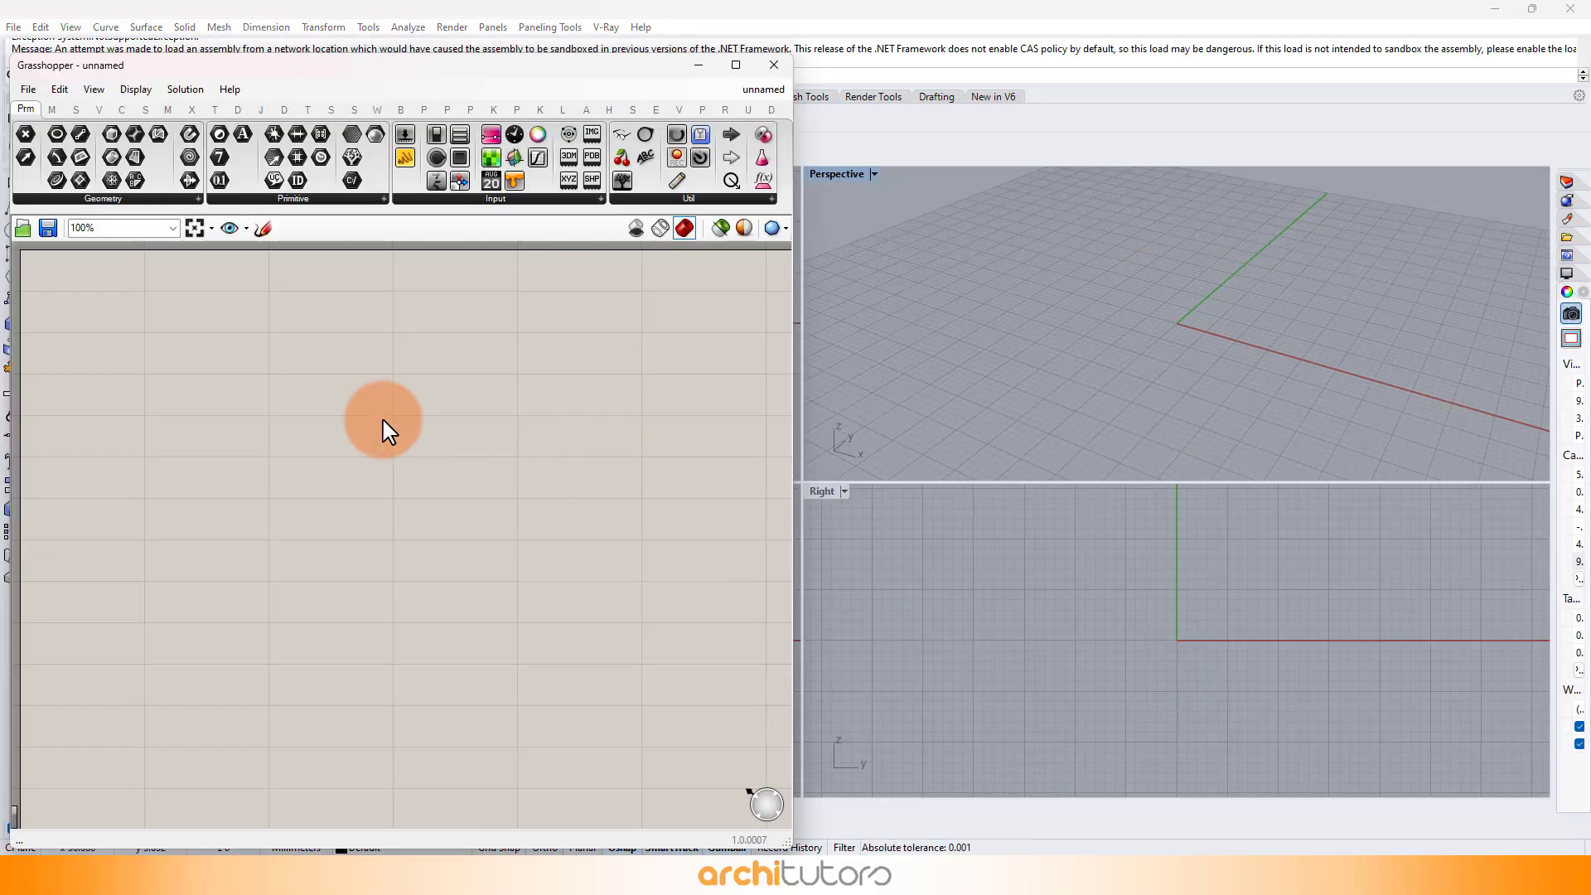
pyautogui.moveTo(200, 357); pyautogui.dragTo(255, 403, button='right')
pyautogui.scroll(2, 240, 406)
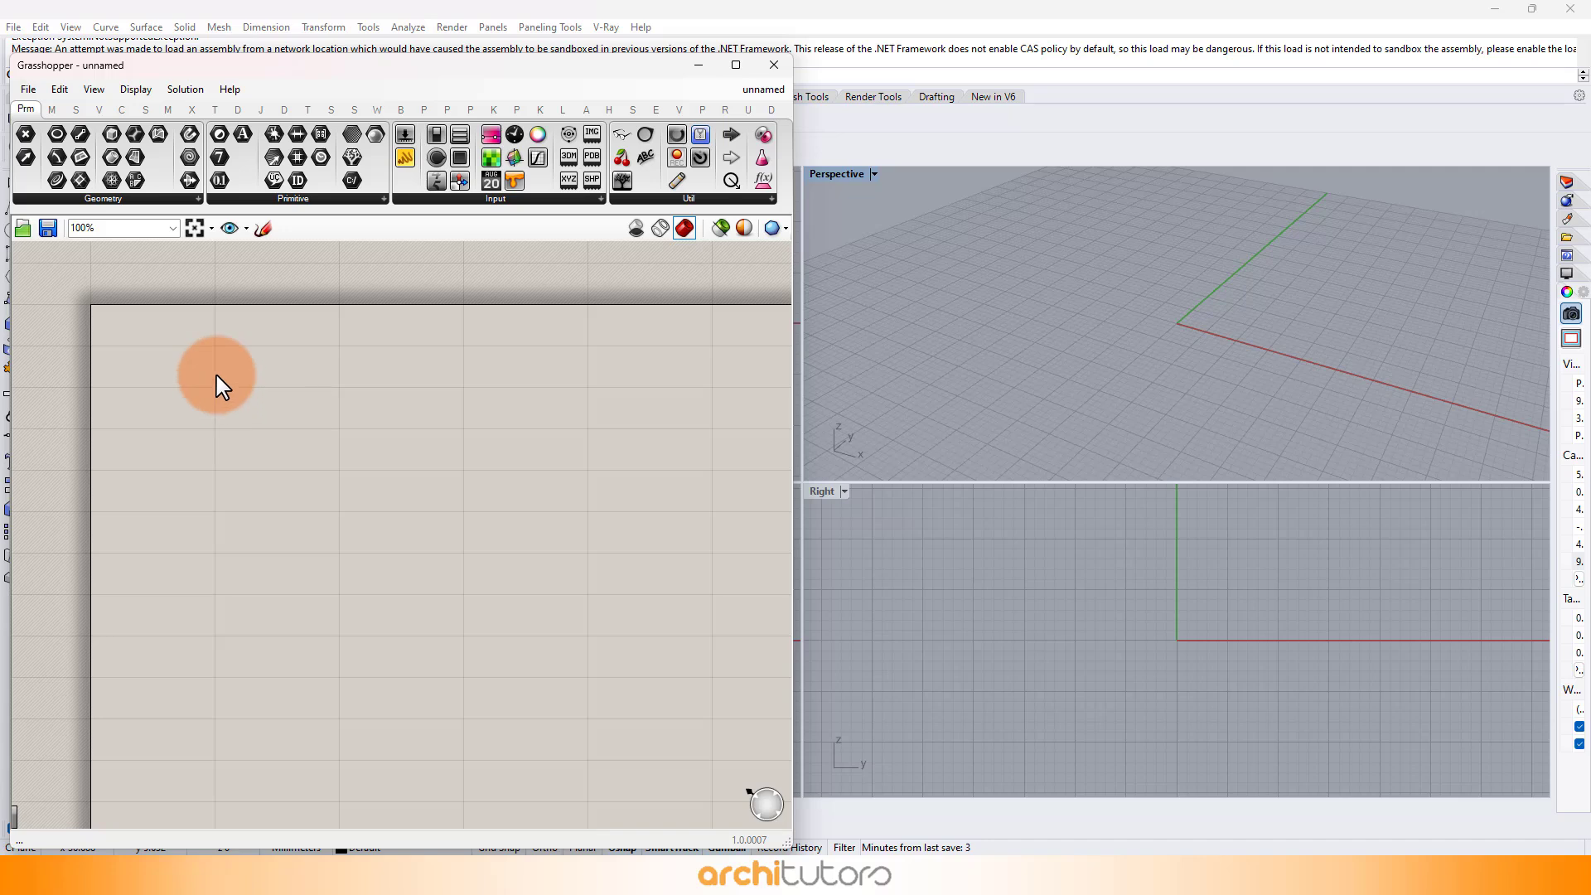
pyautogui.doubleClick(229, 382)
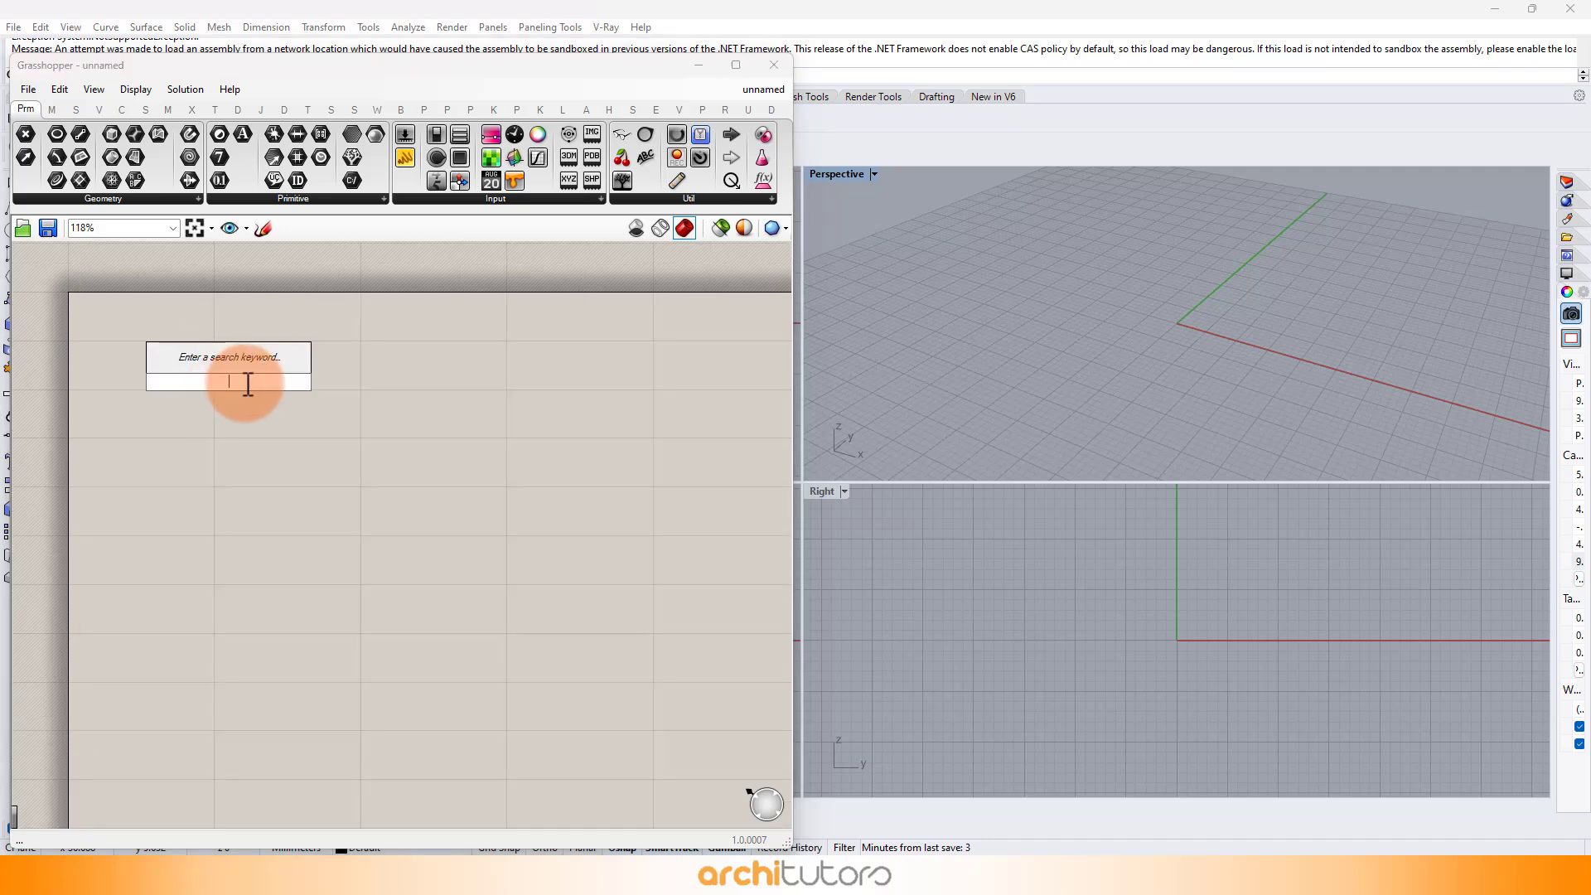
pyautogui.write('constru')
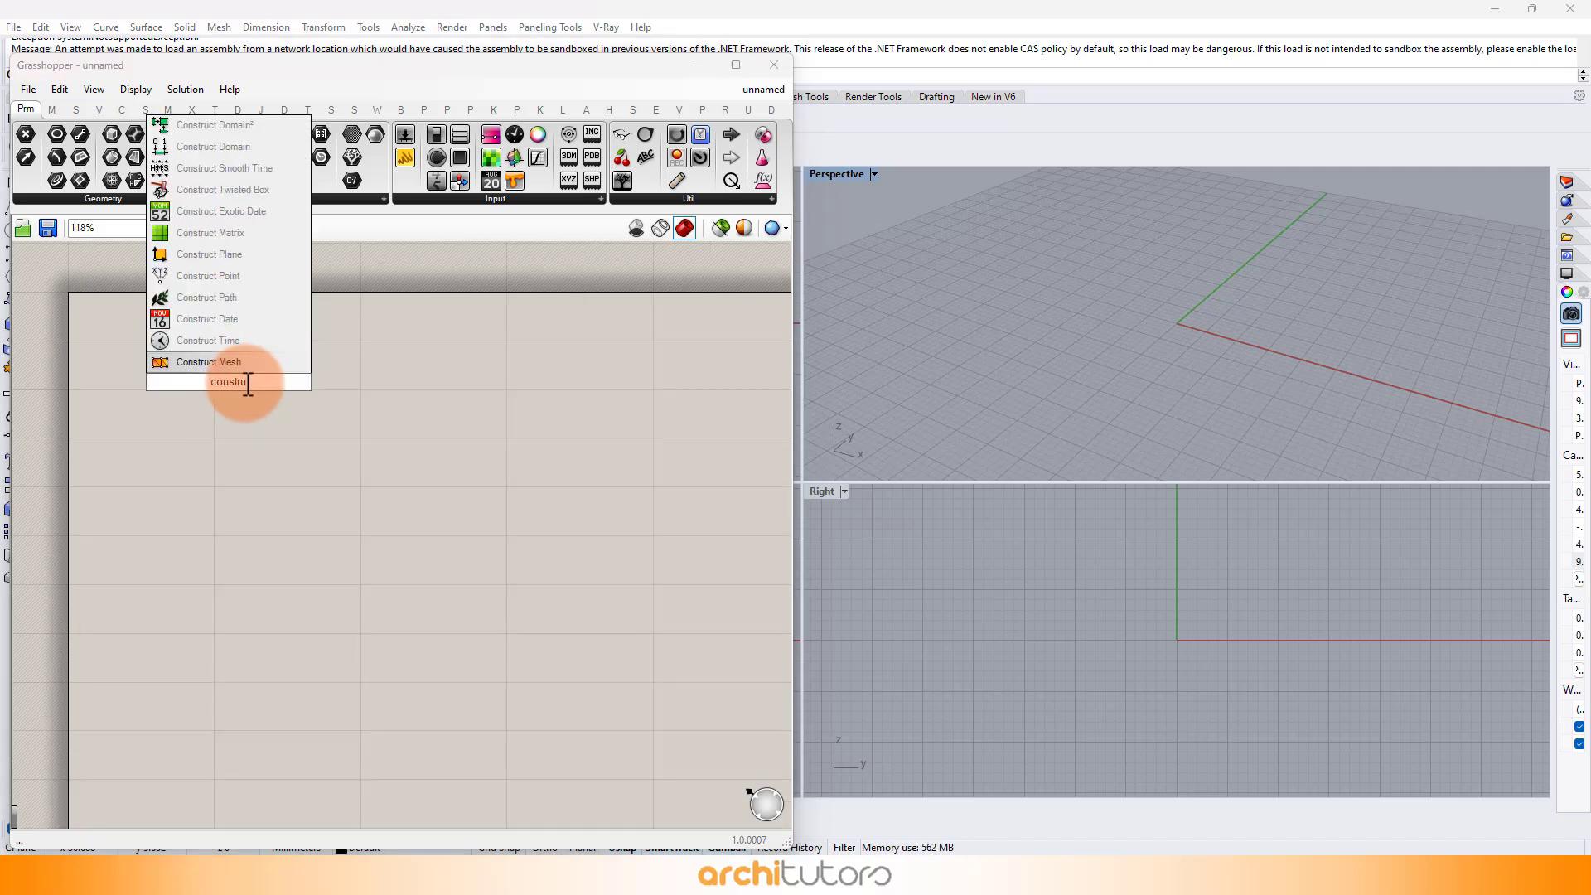
pyautogui.click(222, 277)
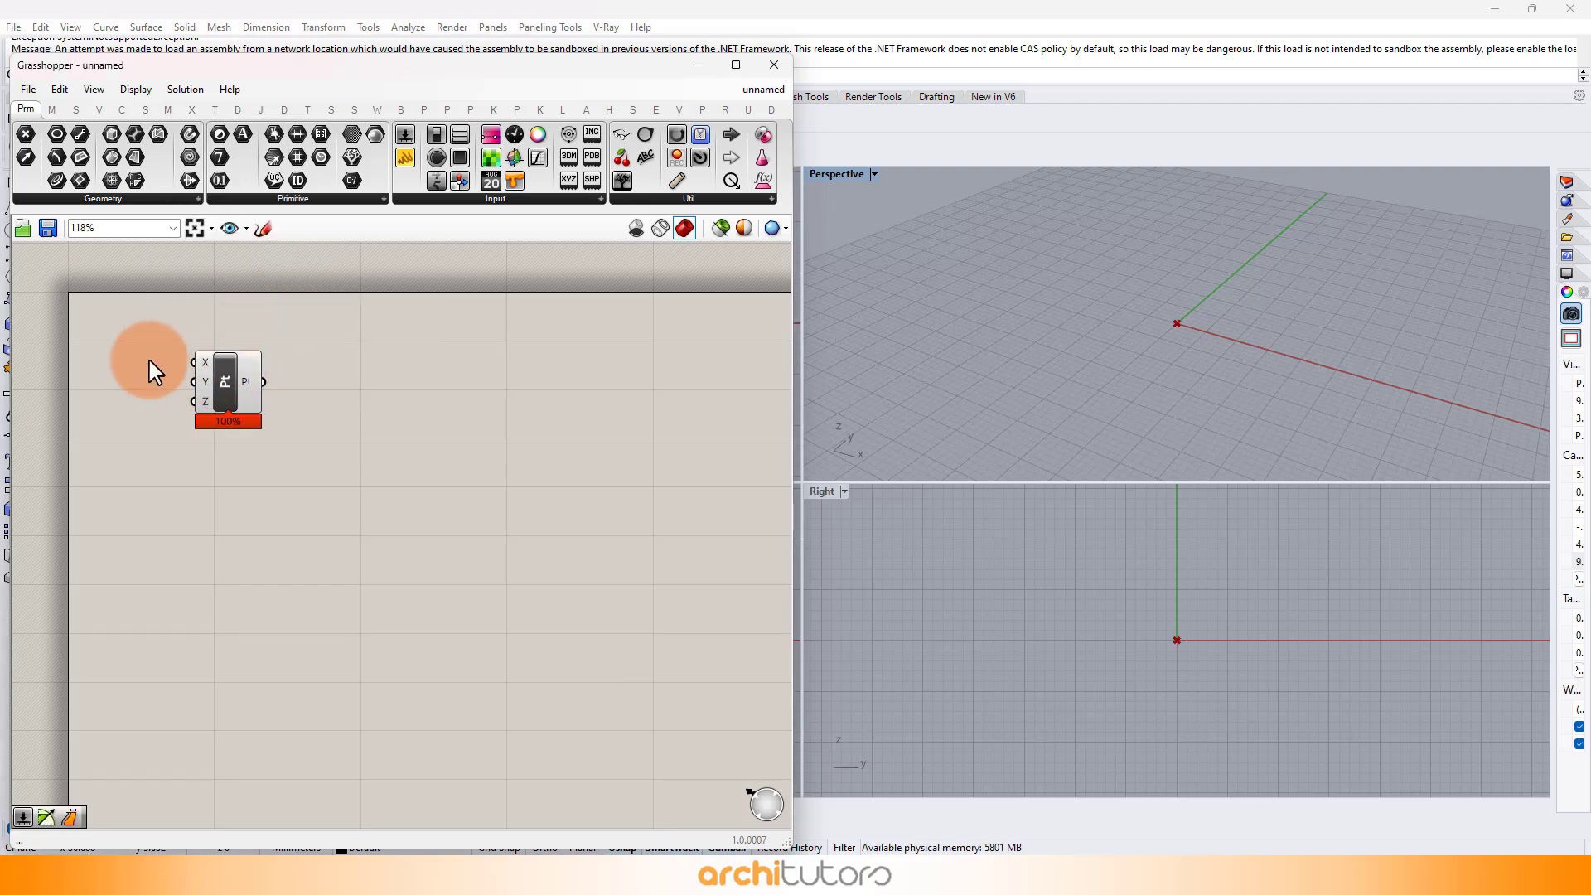
# - Add a Cross Reference component and connect its A and B outputs to the X and Y inputs of Construct Point
pyautogui.scroll(5, 197, 379)
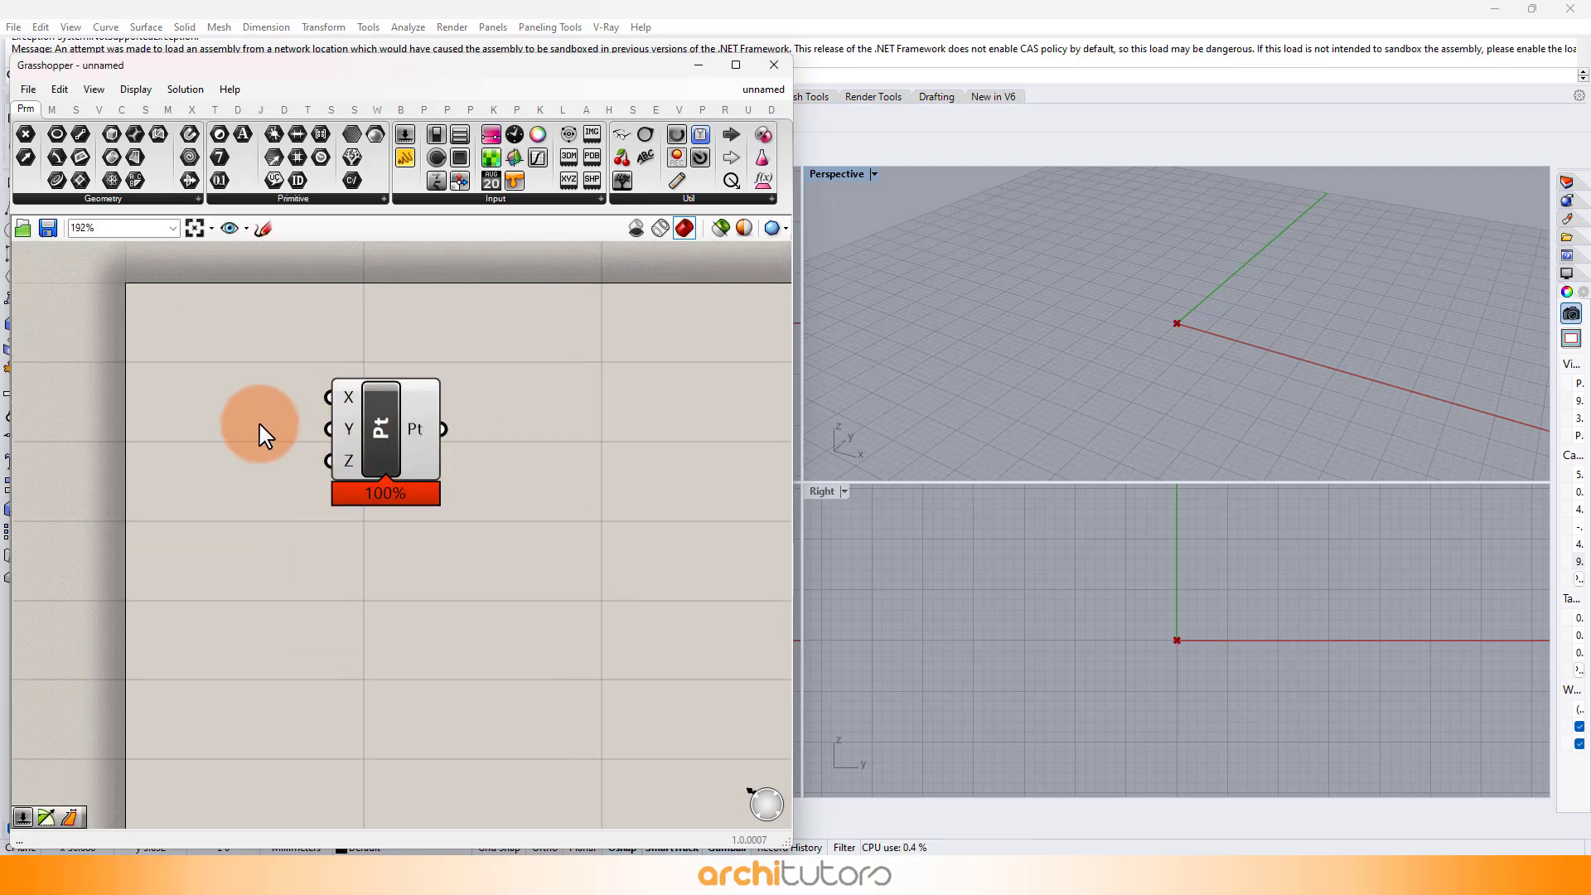
pyautogui.doubleClick(139, 425)
pyautogui.write('cro')
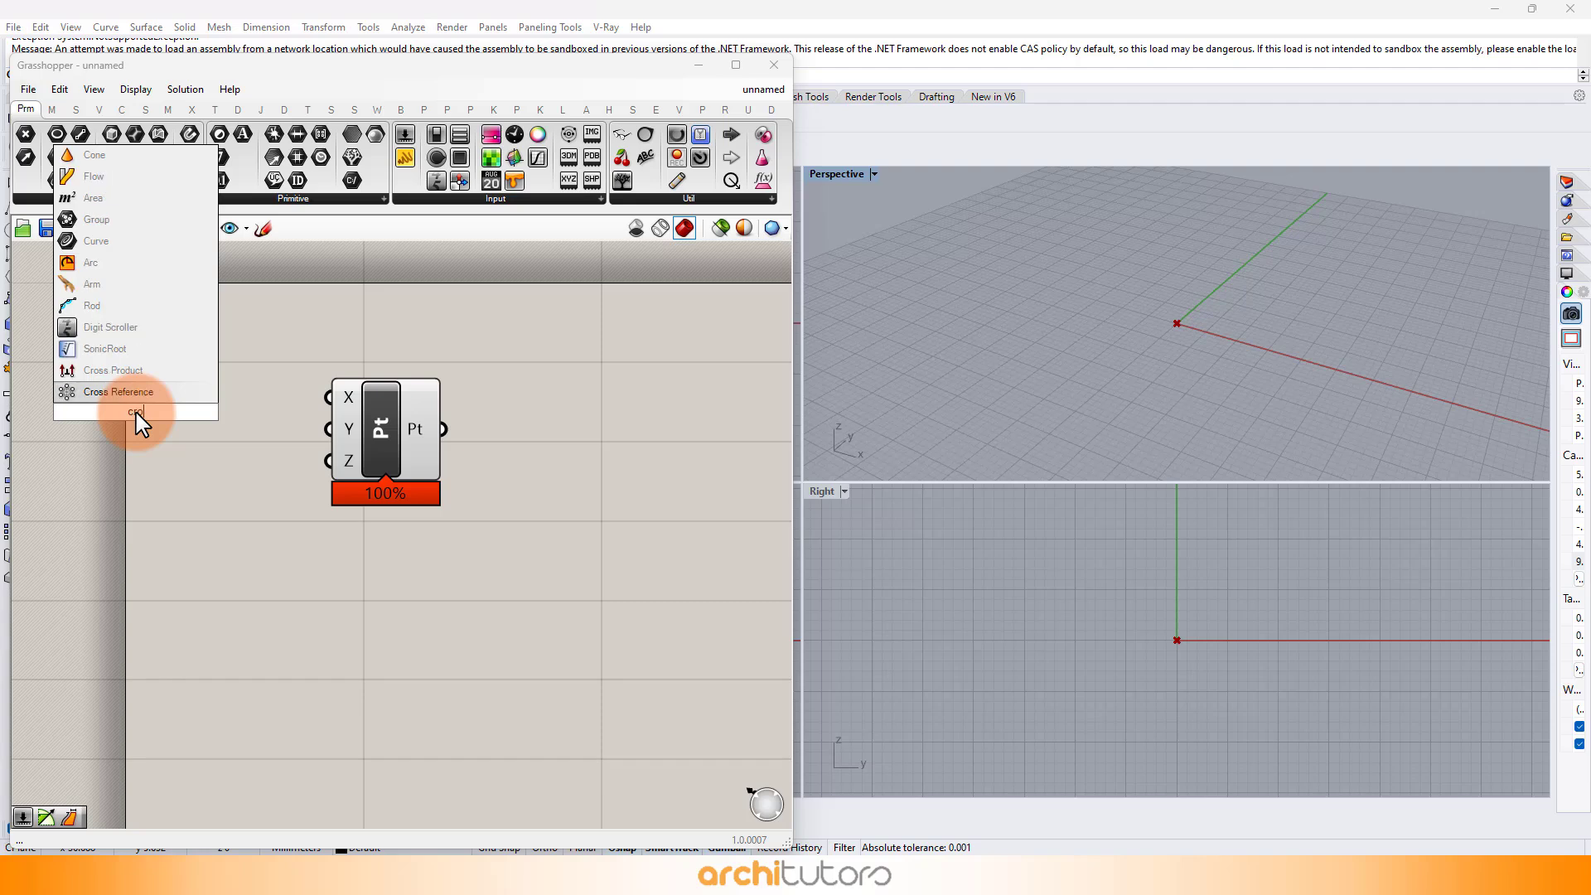
pyautogui.press('Return')
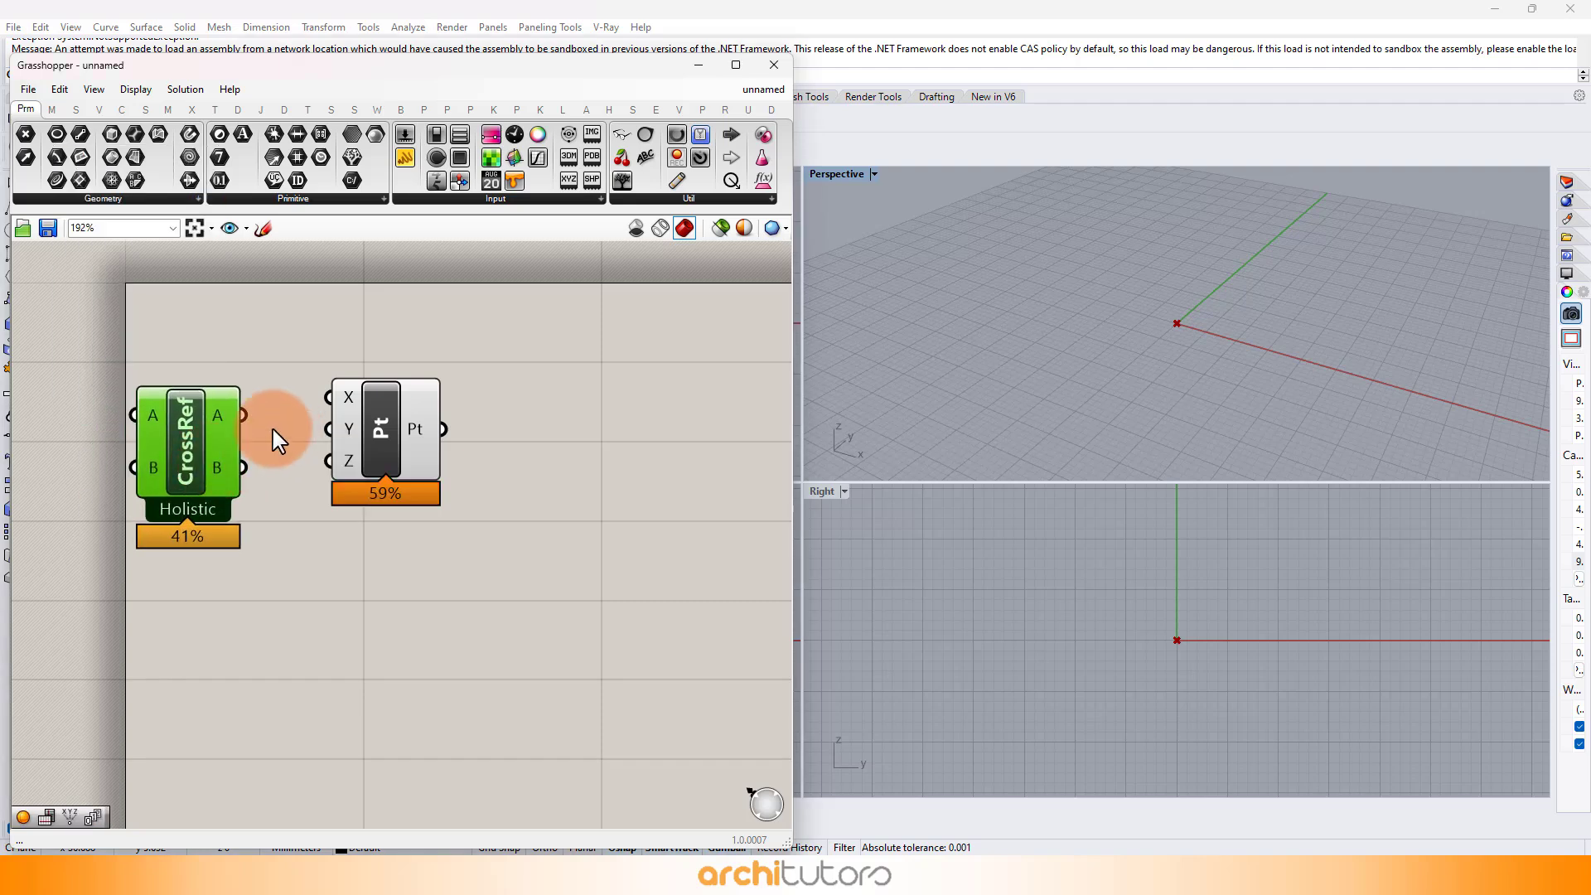
pyautogui.moveTo(244, 415); pyautogui.dragTo(329, 429)
pyautogui.moveTo(194, 436); pyautogui.dragTo(206, 398)
pyautogui.click(301, 326)
# - Add a Series component and connect its output to both the A and B inputs of Cross Reference
pyautogui.moveTo(257, 343); pyautogui.dragTo(505, 388, button='right')
pyautogui.doubleClick(157, 464)
pyautogui.write('ser')
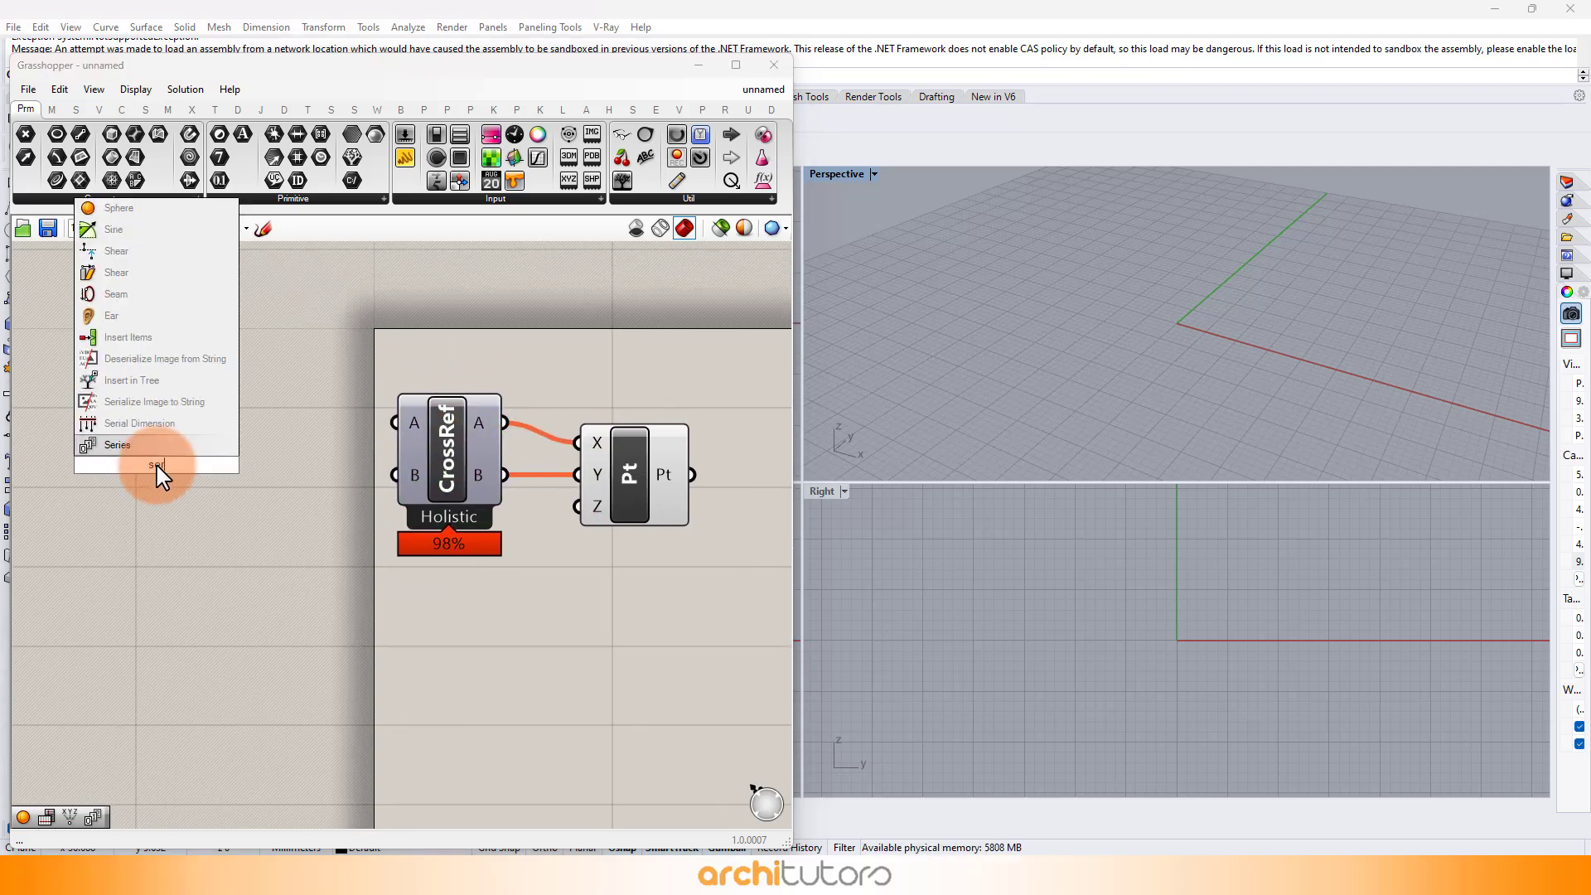
pyautogui.click(177, 449)
pyautogui.moveTo(193, 460); pyautogui.dragTo(241, 469)
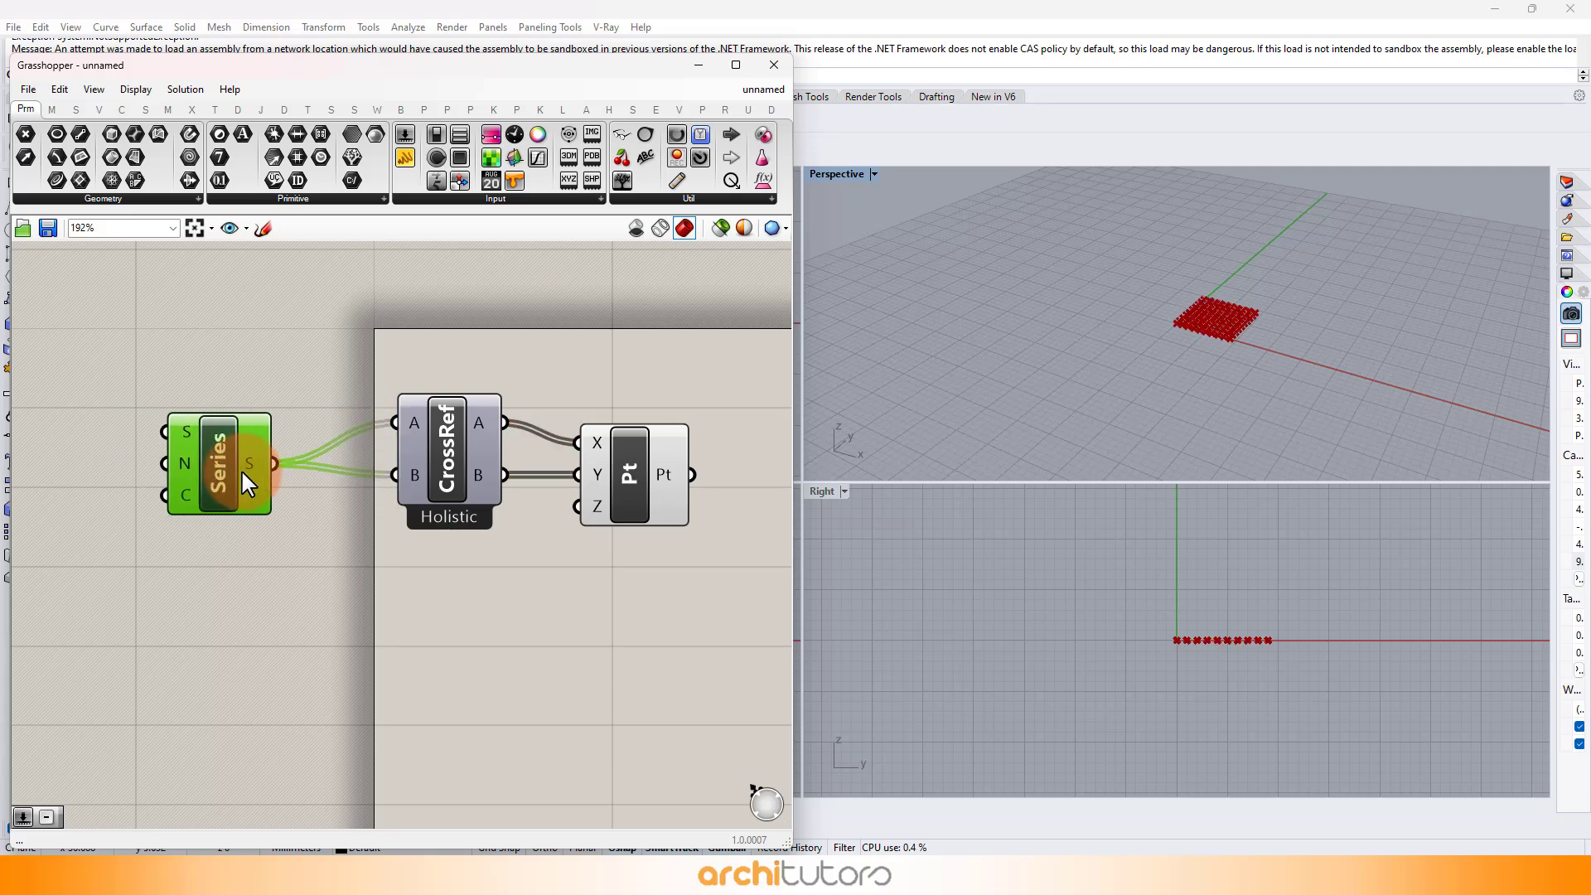
pyautogui.click(269, 589)
# - Enlarge the Perspective viewport downward to give the point grid more room
pyautogui.moveTo(1180, 366); pyautogui.dragTo(1153, 316, button='right')
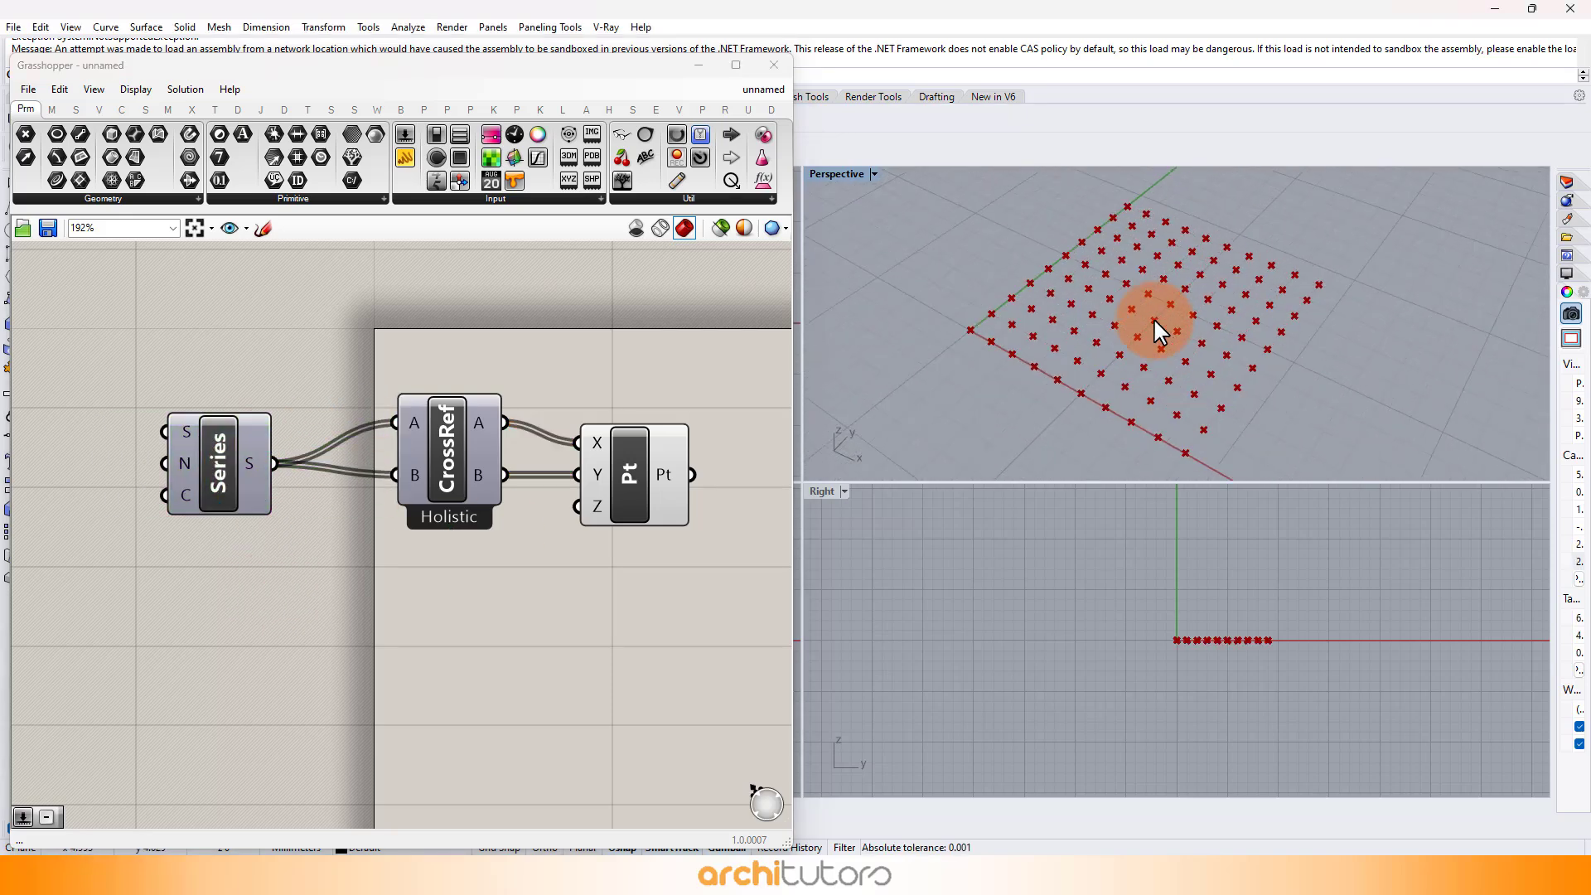
pyautogui.moveTo(1152, 483); pyautogui.dragTo(1149, 660)
pyautogui.scroll(-2, 1193, 419)
# - Add two number sliders with value 15 and connect them to the Series step (N) and count (C) inputs
pyautogui.moveTo(190, 381); pyautogui.dragTo(472, 371, button='right')
pyautogui.doubleClick(140, 410)
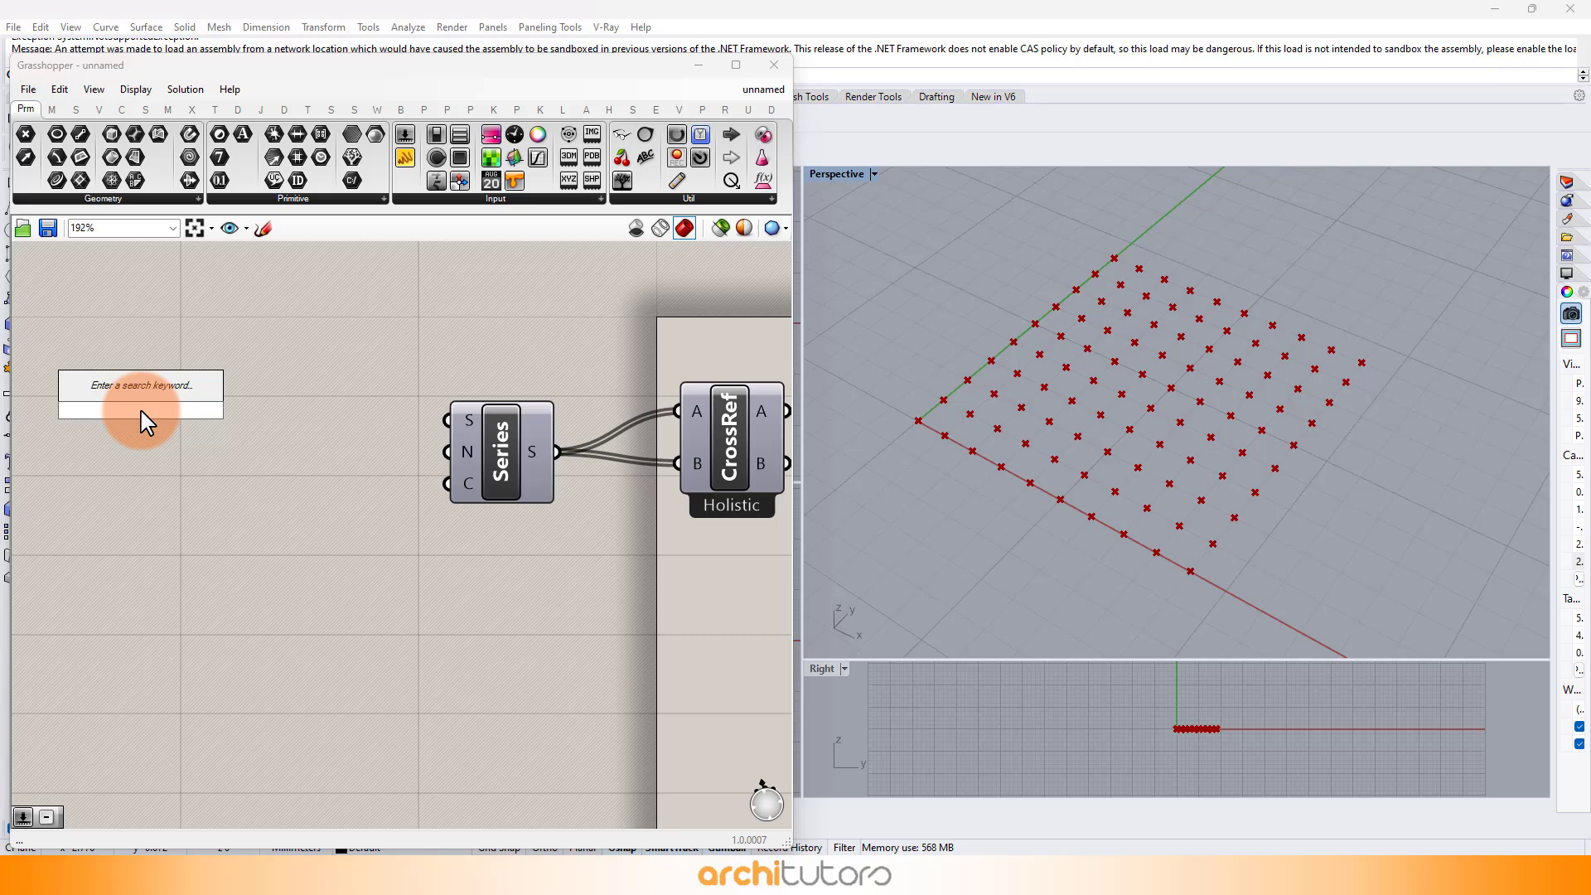
pyautogui.write('slider')
pyautogui.press('Return')
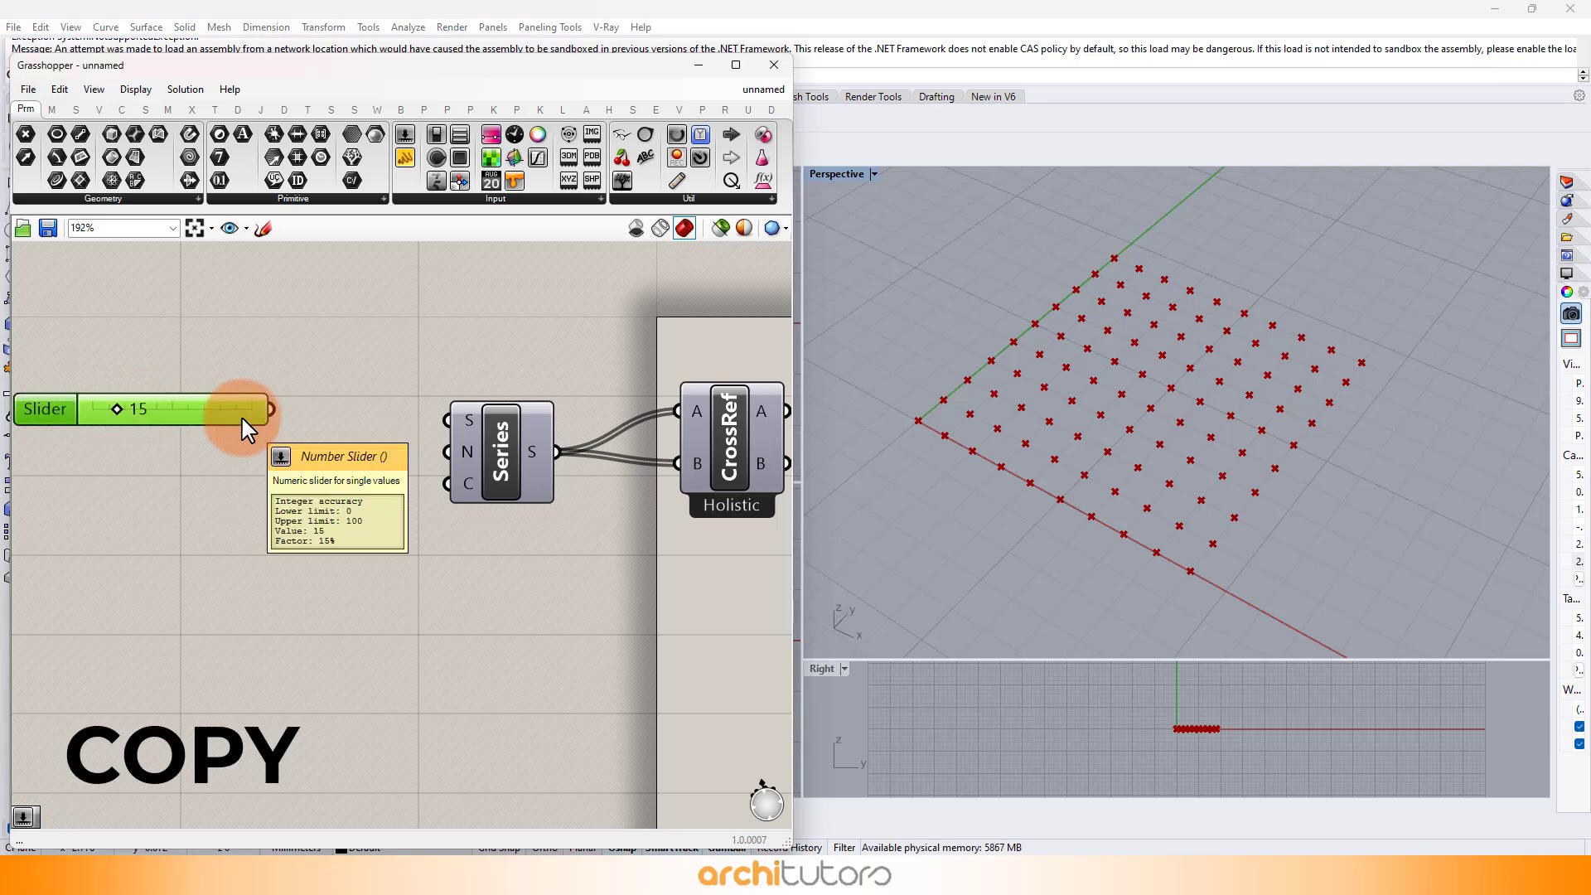
pyautogui.hotkey('ctrl', 'v')
pyautogui.click(367, 397)
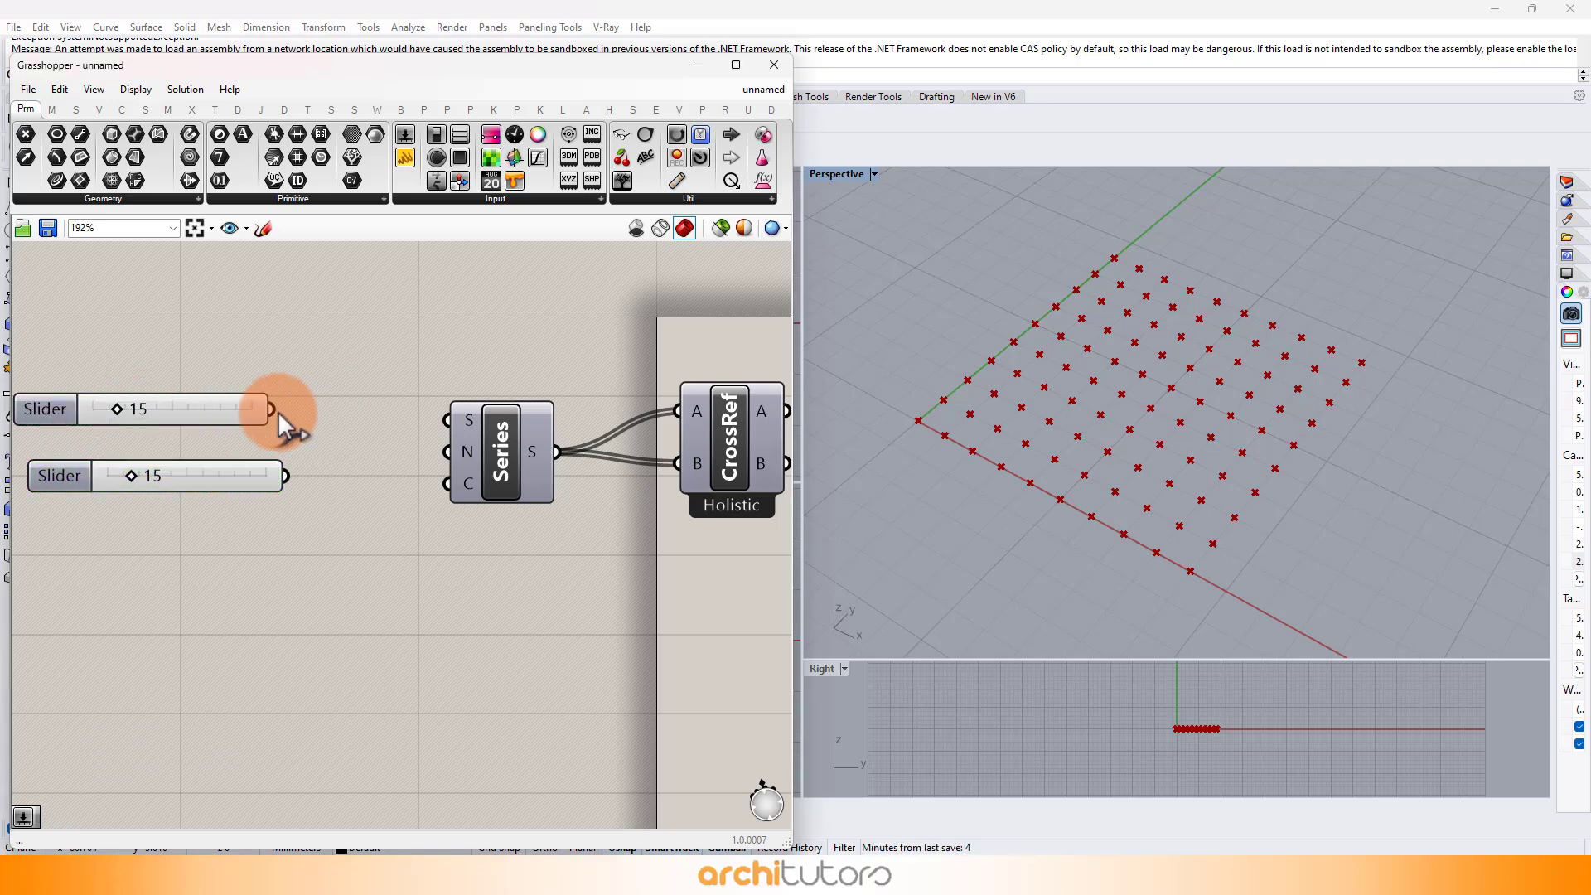
pyautogui.click(318, 476)
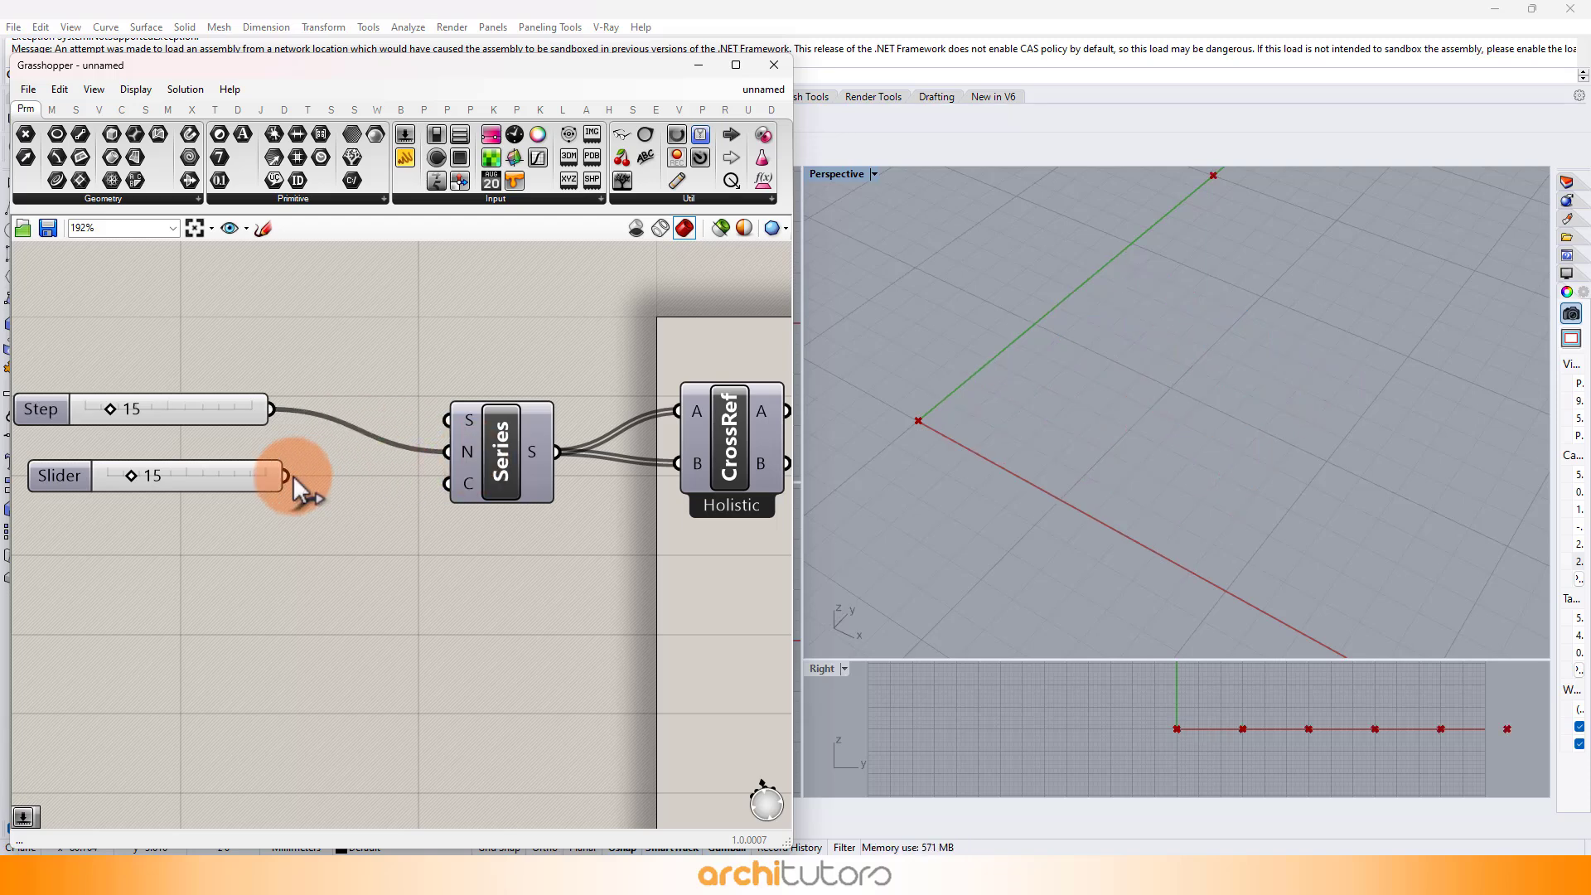
pyautogui.moveTo(292, 475); pyautogui.dragTo(448, 474)
# - Set the Step slider to 16 and the Count slider to 12
pyautogui.scroll(-5, 1016, 401)
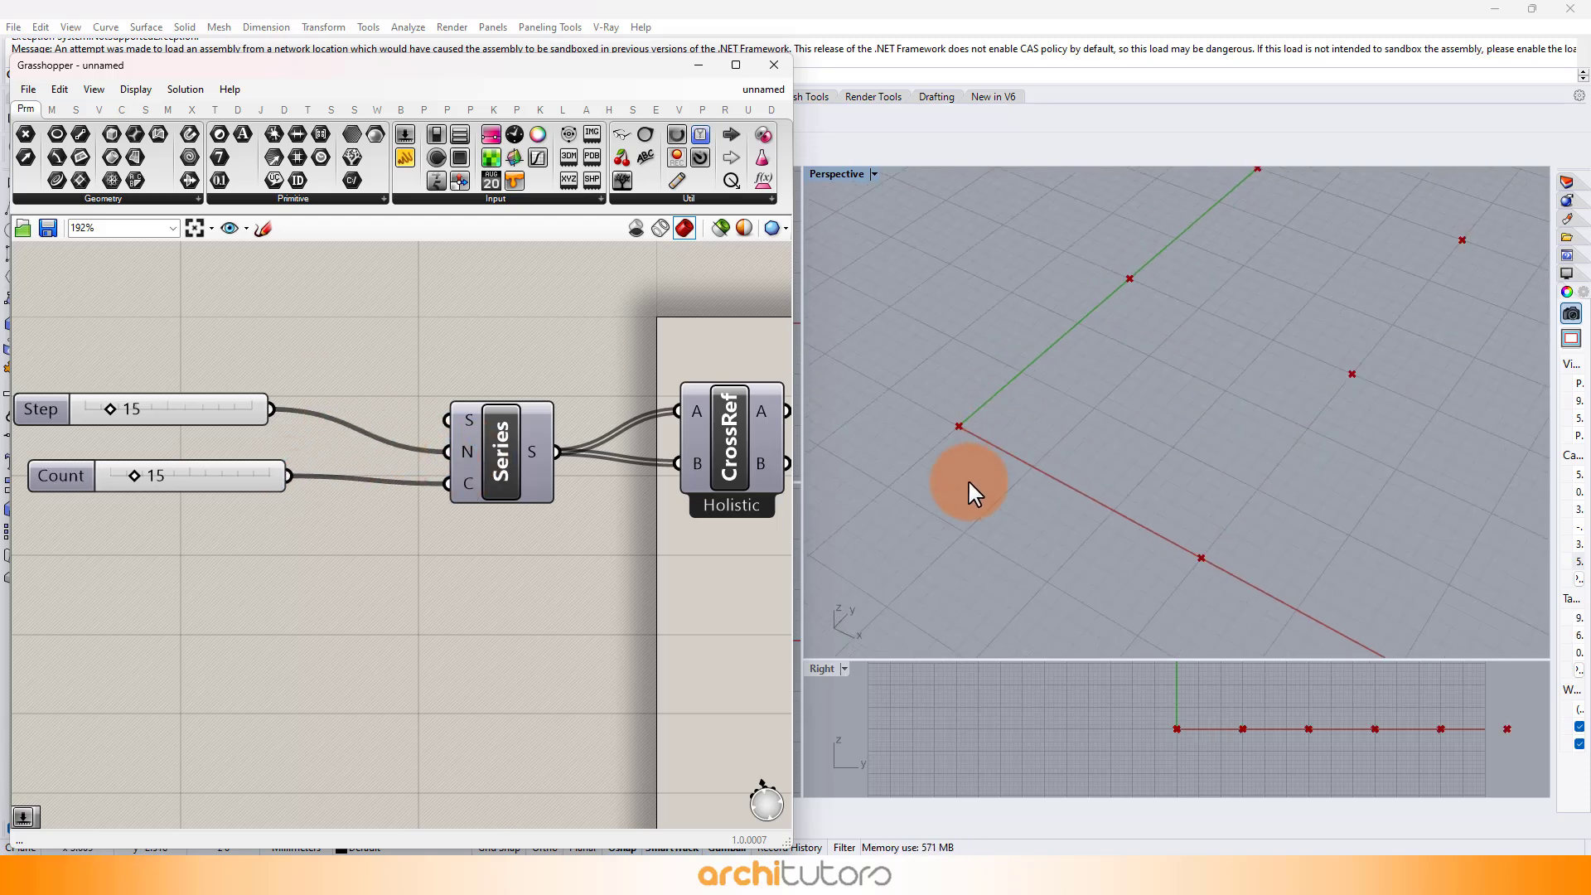
pyautogui.scroll(-8, 964, 431)
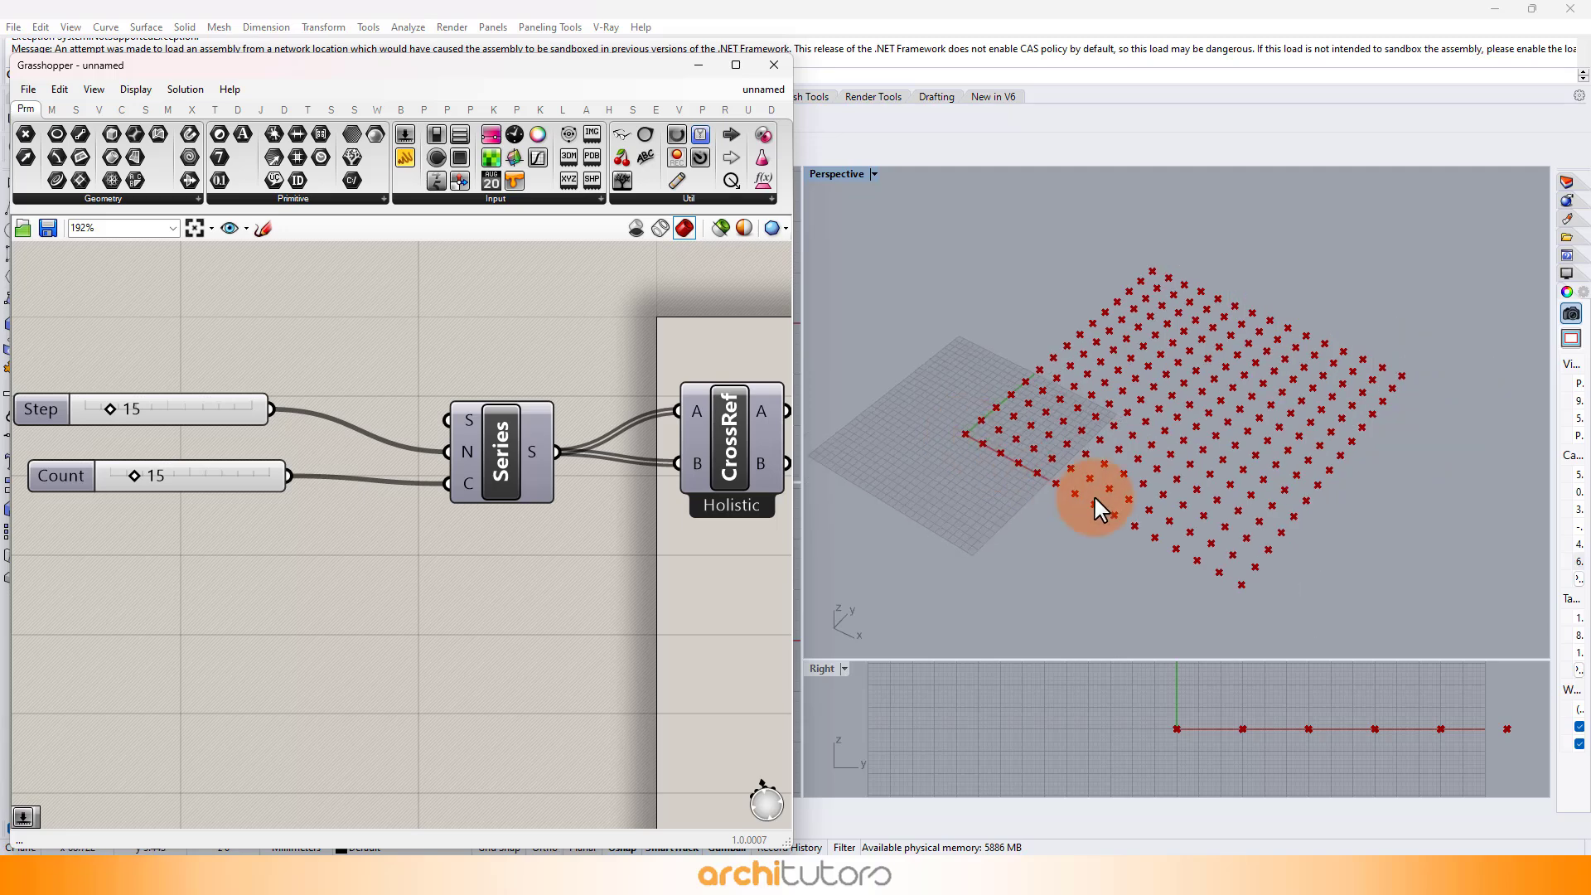
pyautogui.scroll(2, 1126, 509)
pyautogui.scroll(2, 126, 409)
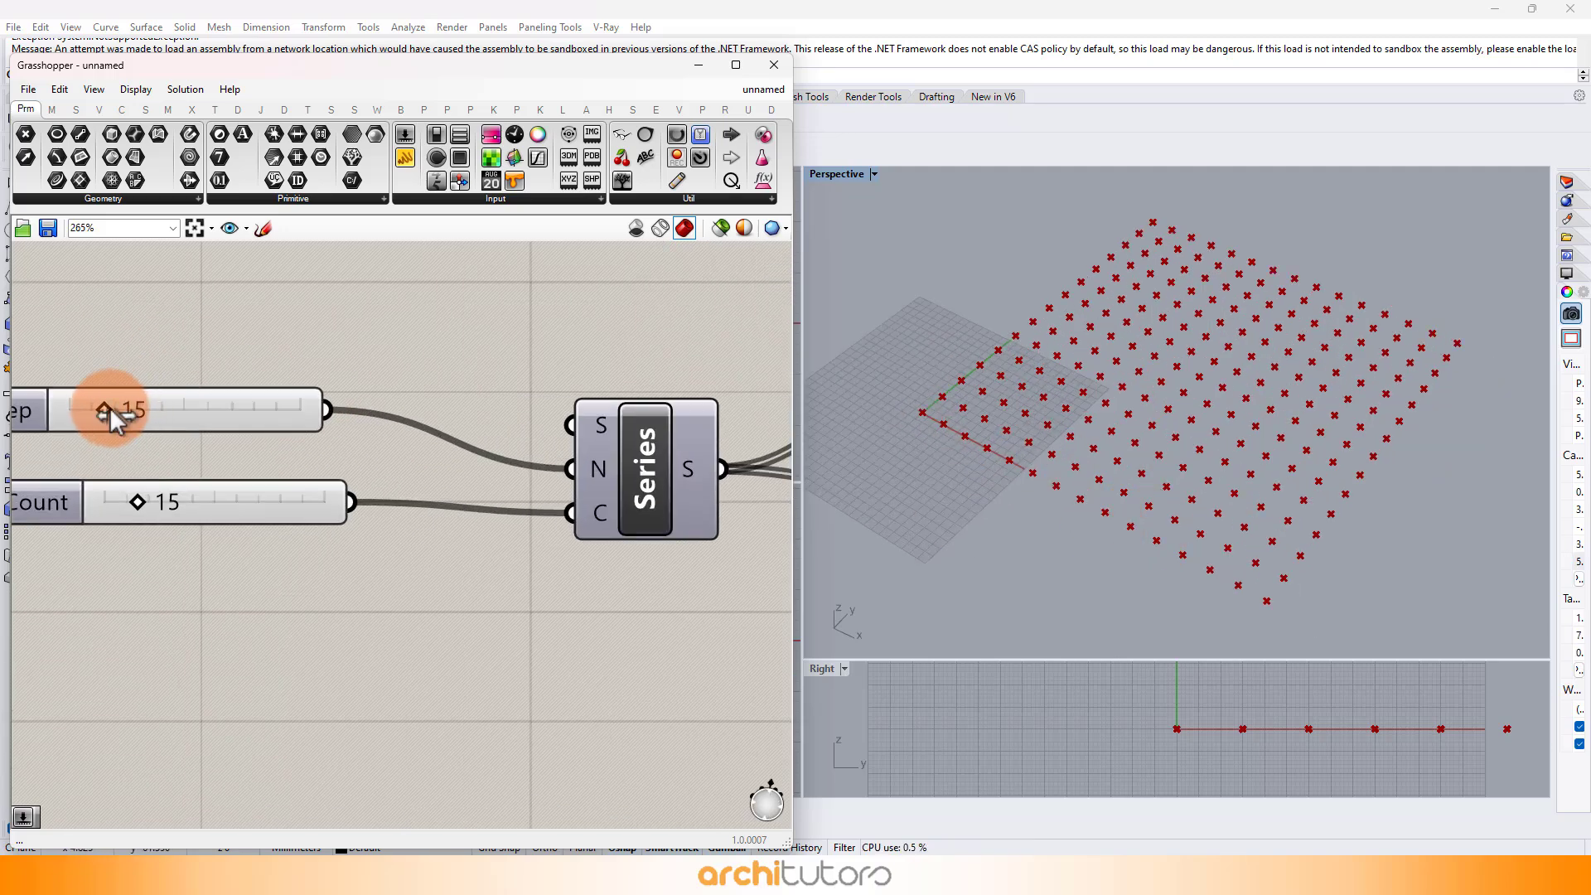
pyautogui.moveTo(109, 406); pyautogui.dragTo(112, 406)
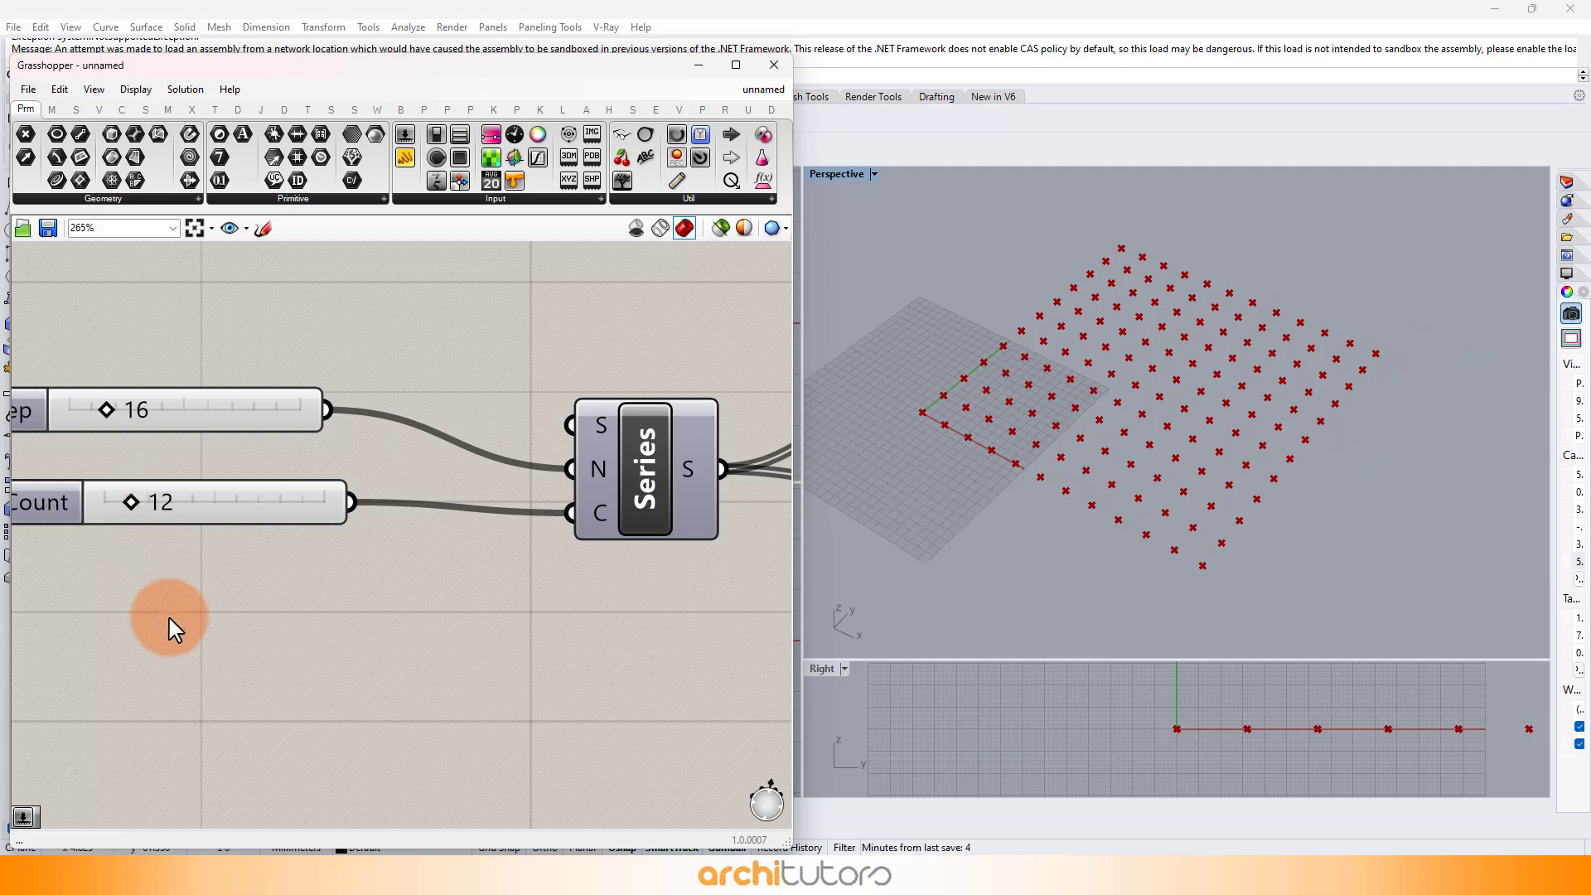
# - Add a Polygon component and place it well beyond Construct Point, leaving space between them
pyautogui.moveTo(985, 456); pyautogui.dragTo(995, 408, button='right')
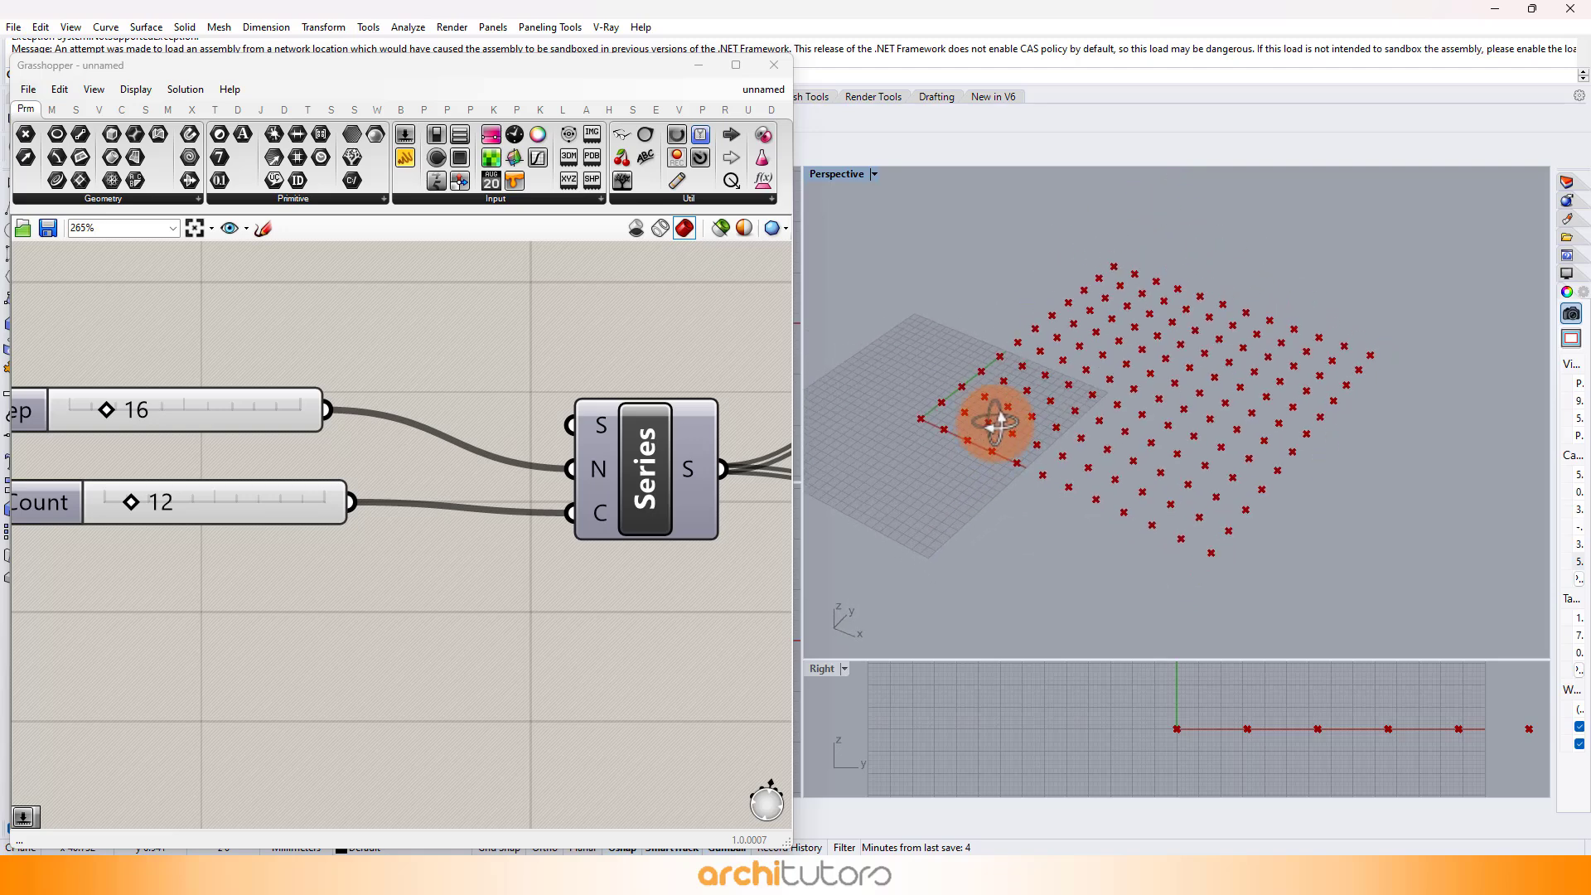
pyautogui.scroll(-4, 313, 380)
pyautogui.moveTo(485, 365); pyautogui.dragTo(313, 444, button='right')
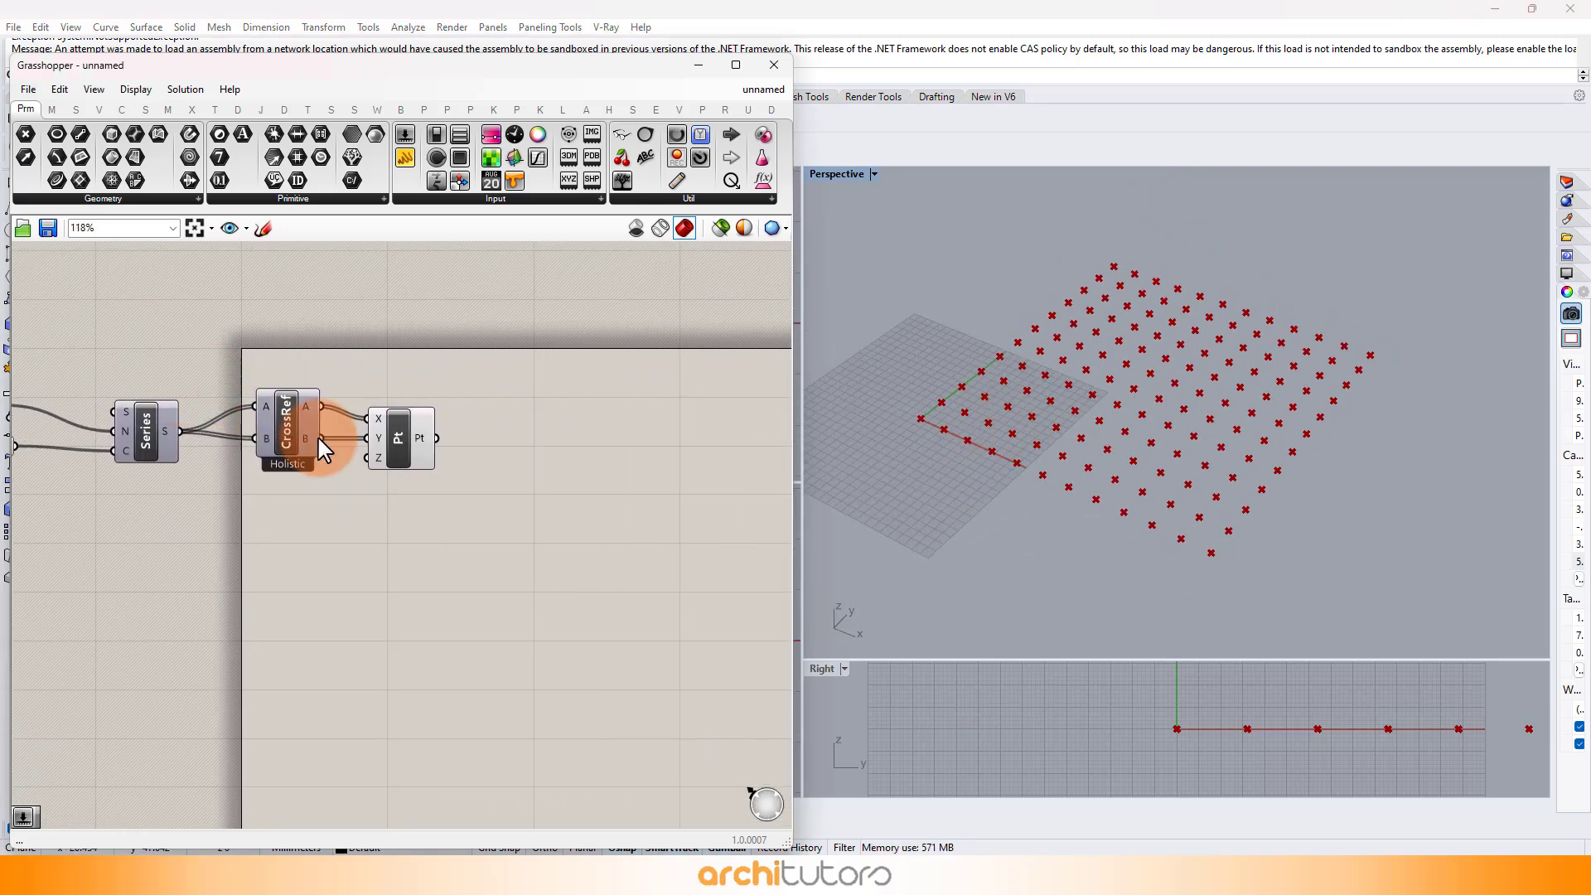
pyautogui.scroll(2, 497, 461)
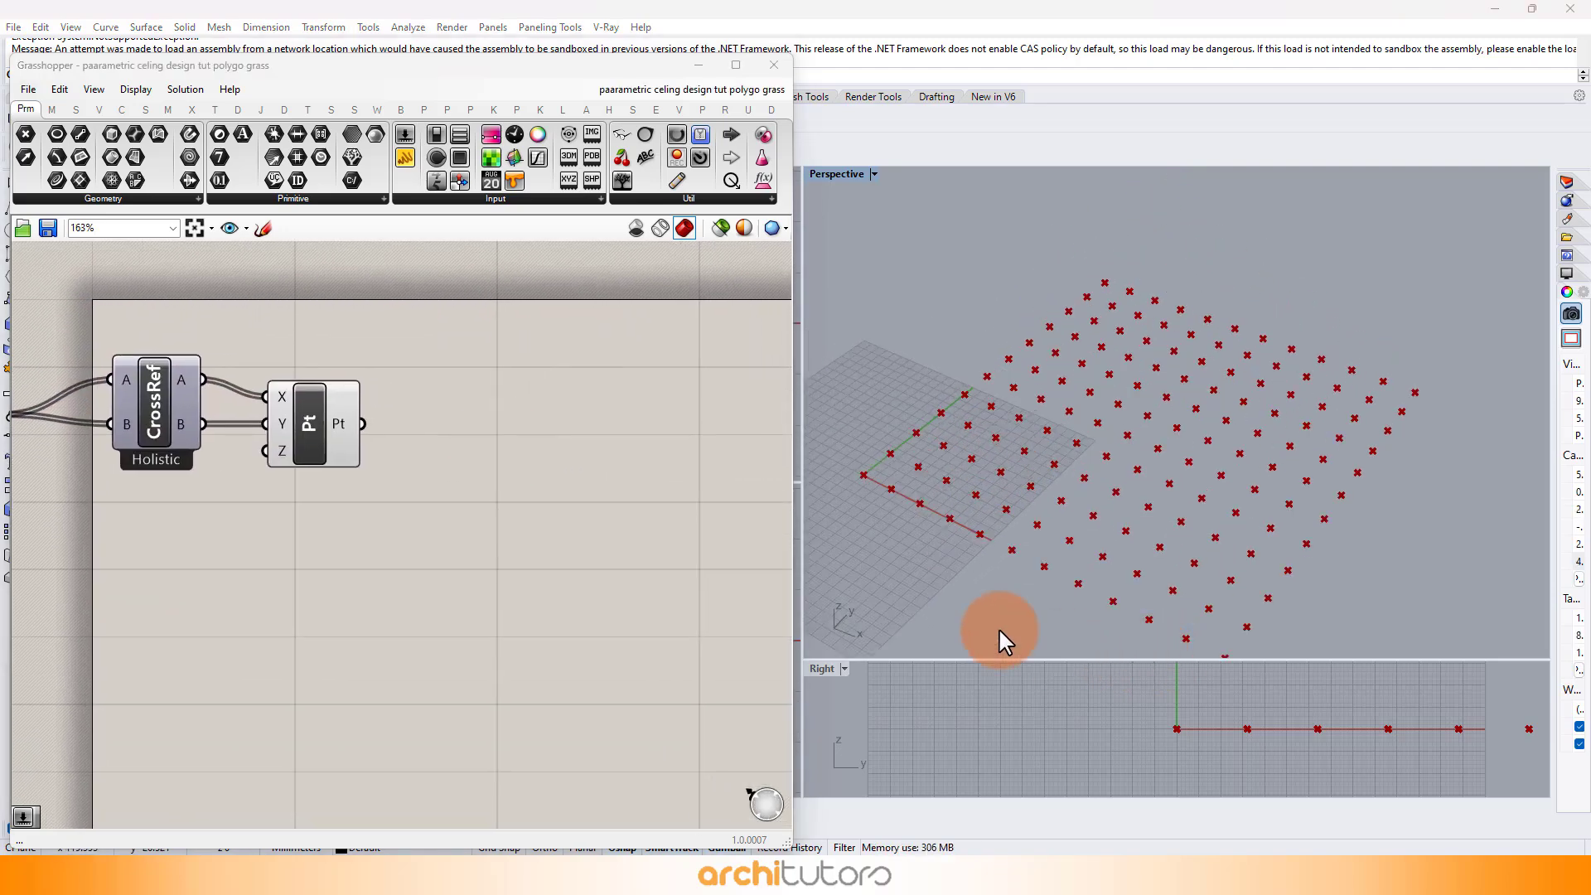
pyautogui.doubleClick(478, 432)
pyautogui.write('Pol')
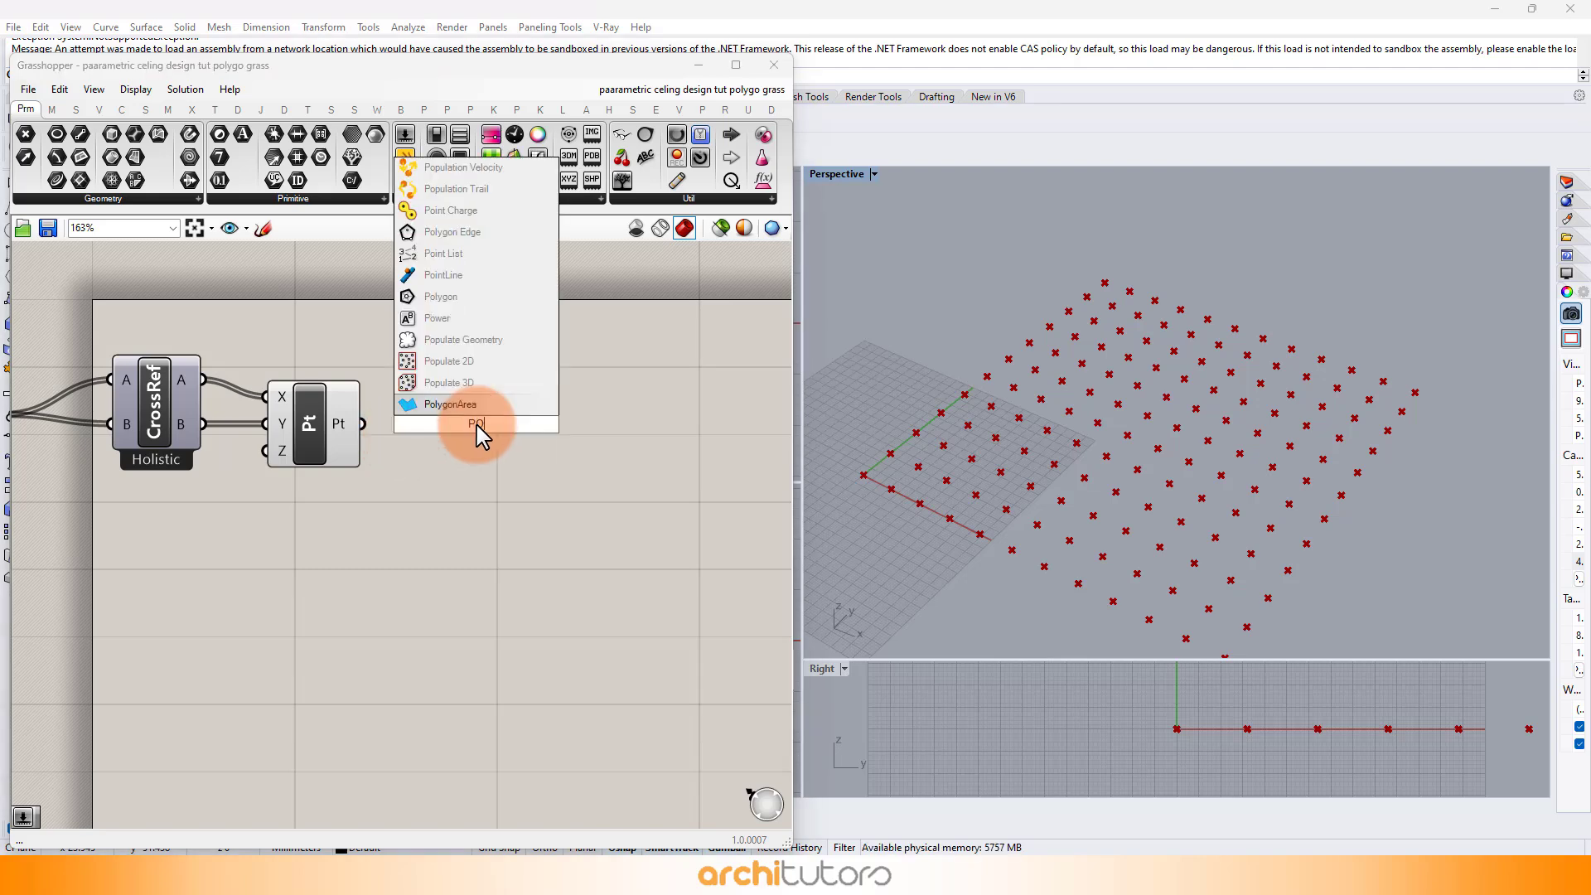
pyautogui.write('y')
pyautogui.click(472, 383)
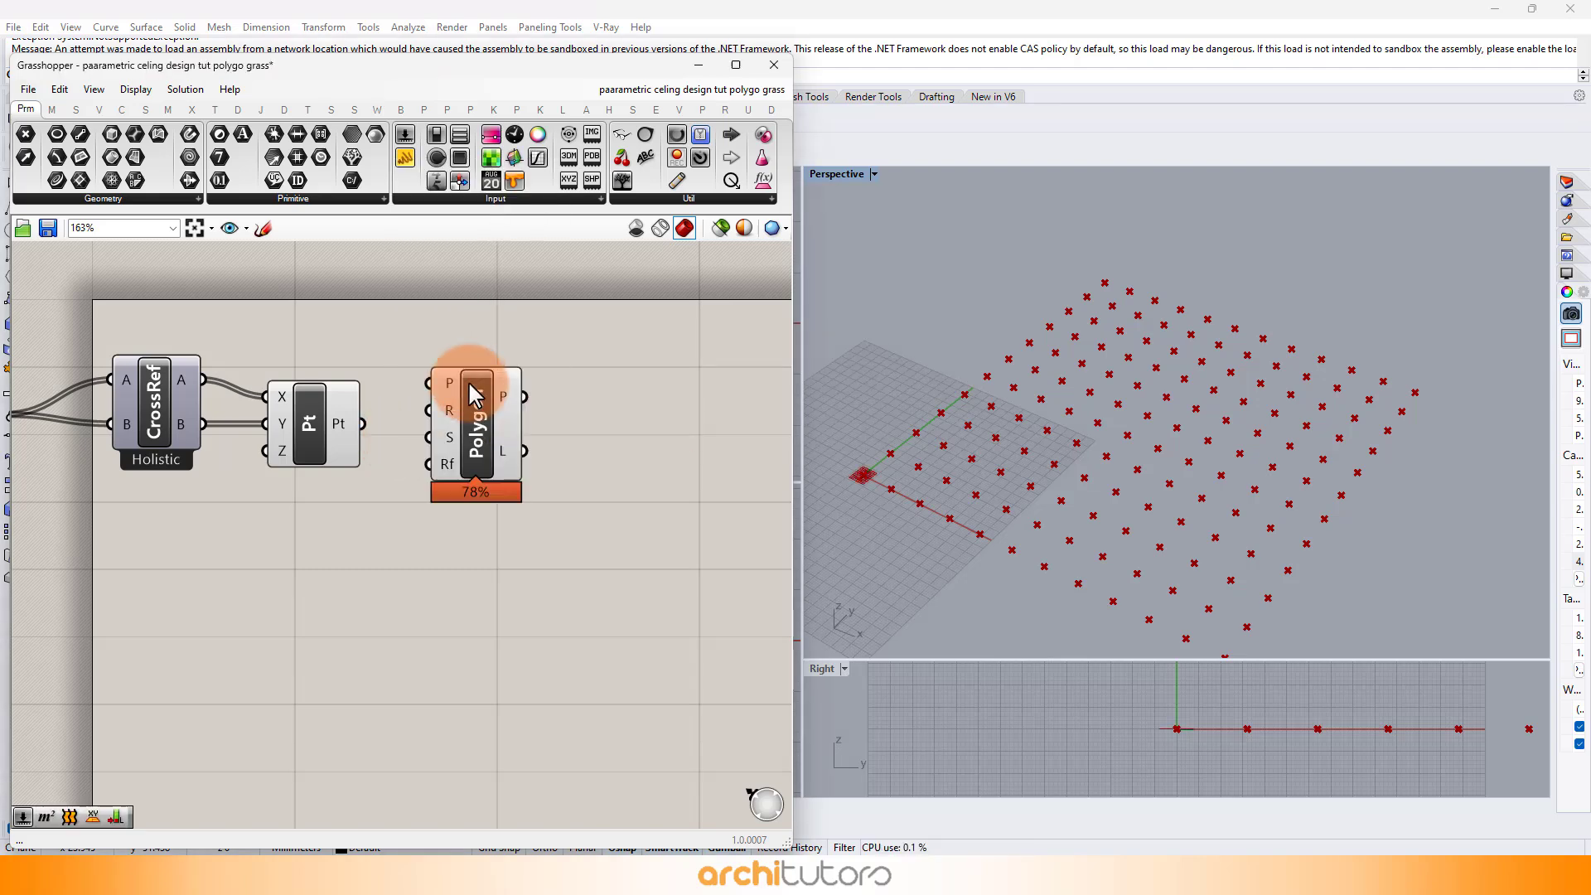
pyautogui.moveTo(526, 419); pyautogui.dragTo(758, 439)
pyautogui.click(522, 455)
# - Add a Distance component, connect the constructed points to its A input, and duplicate it with its connection
pyautogui.doubleClick(433, 429)
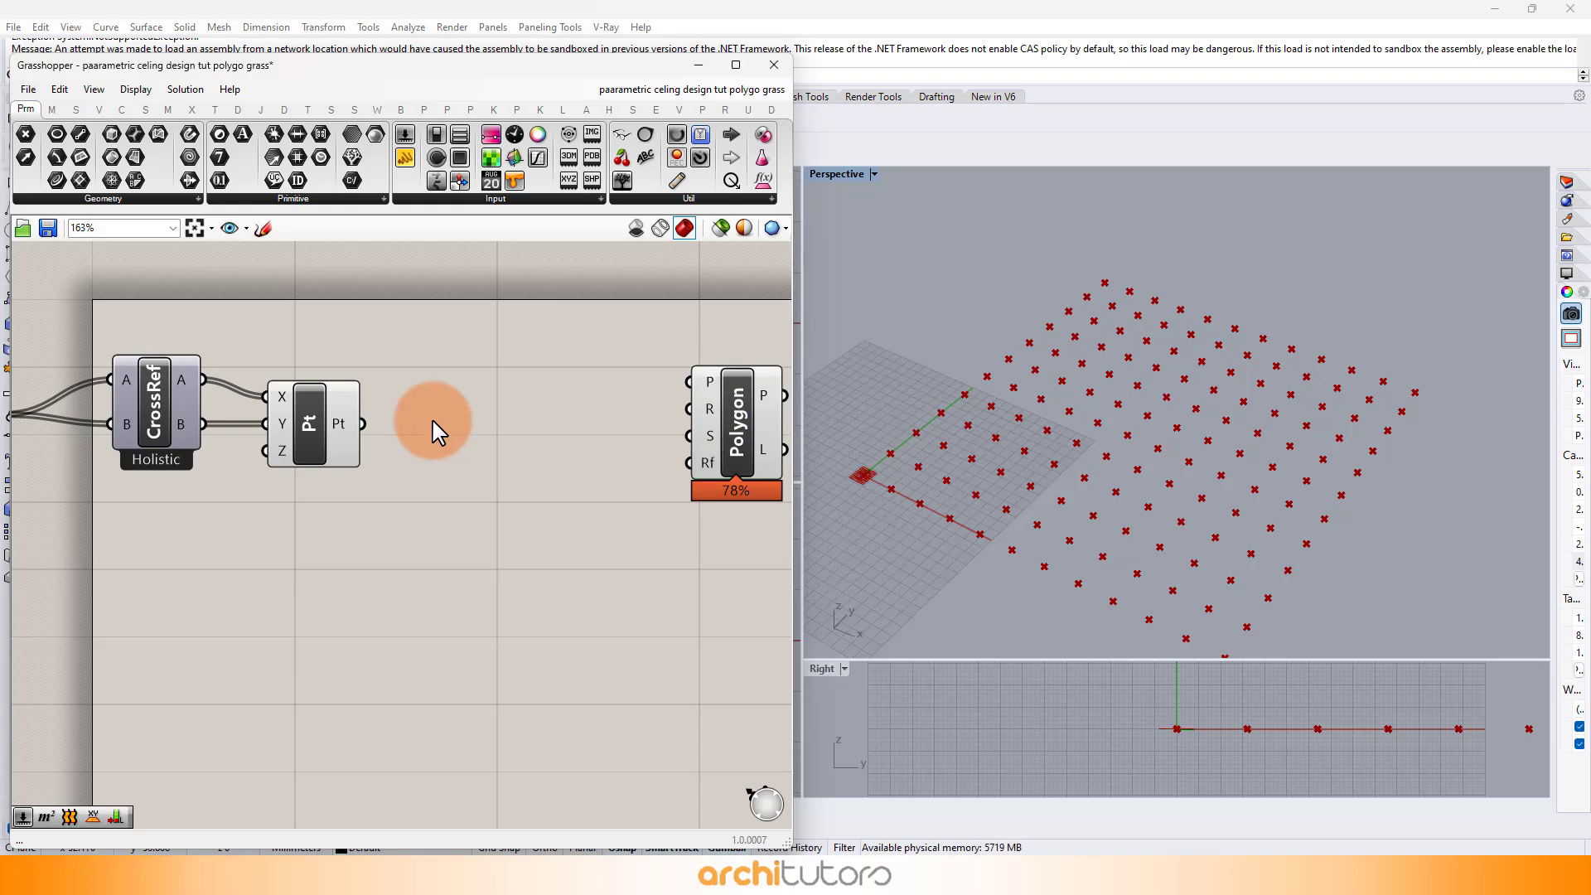
pyautogui.write('DIST')
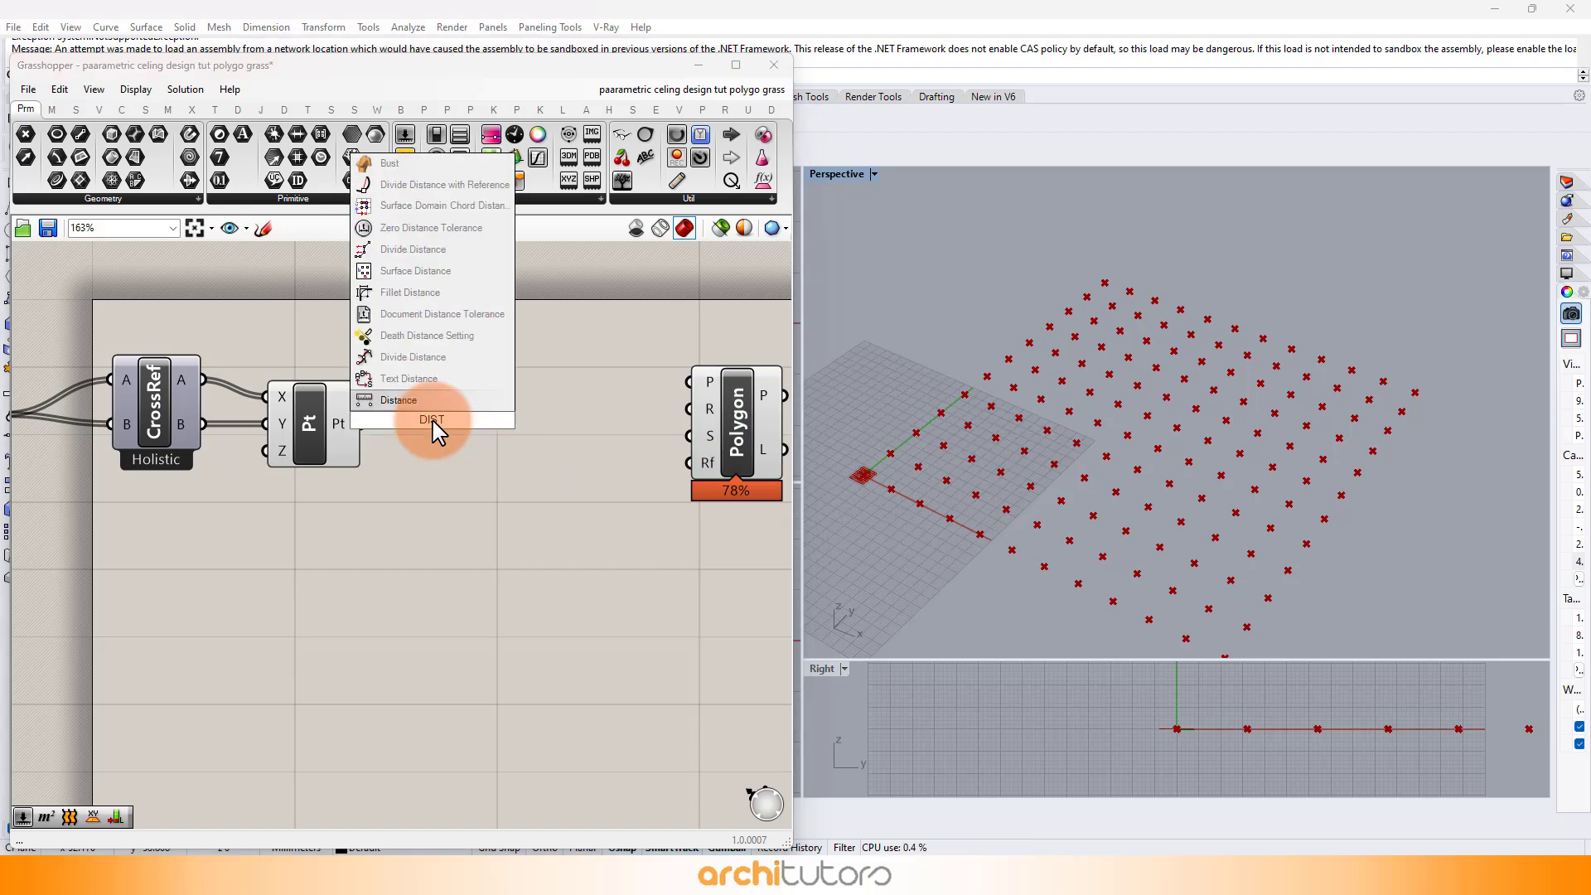
pyautogui.press('Return')
pyautogui.moveTo(429, 418); pyautogui.dragTo(492, 390)
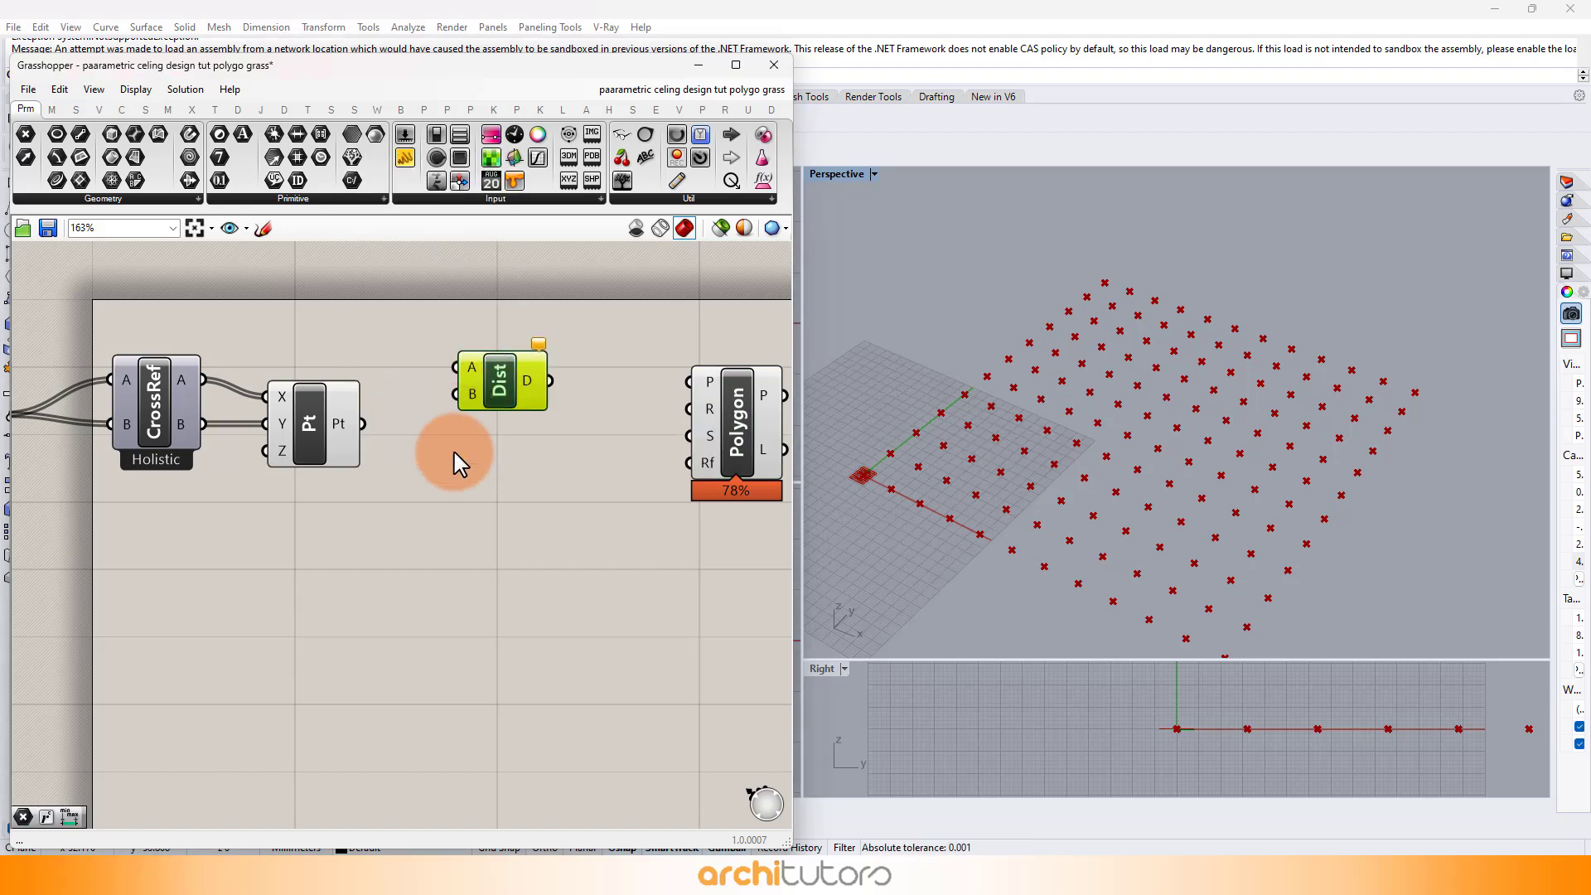
pyautogui.moveTo(362, 424); pyautogui.dragTo(476, 414)
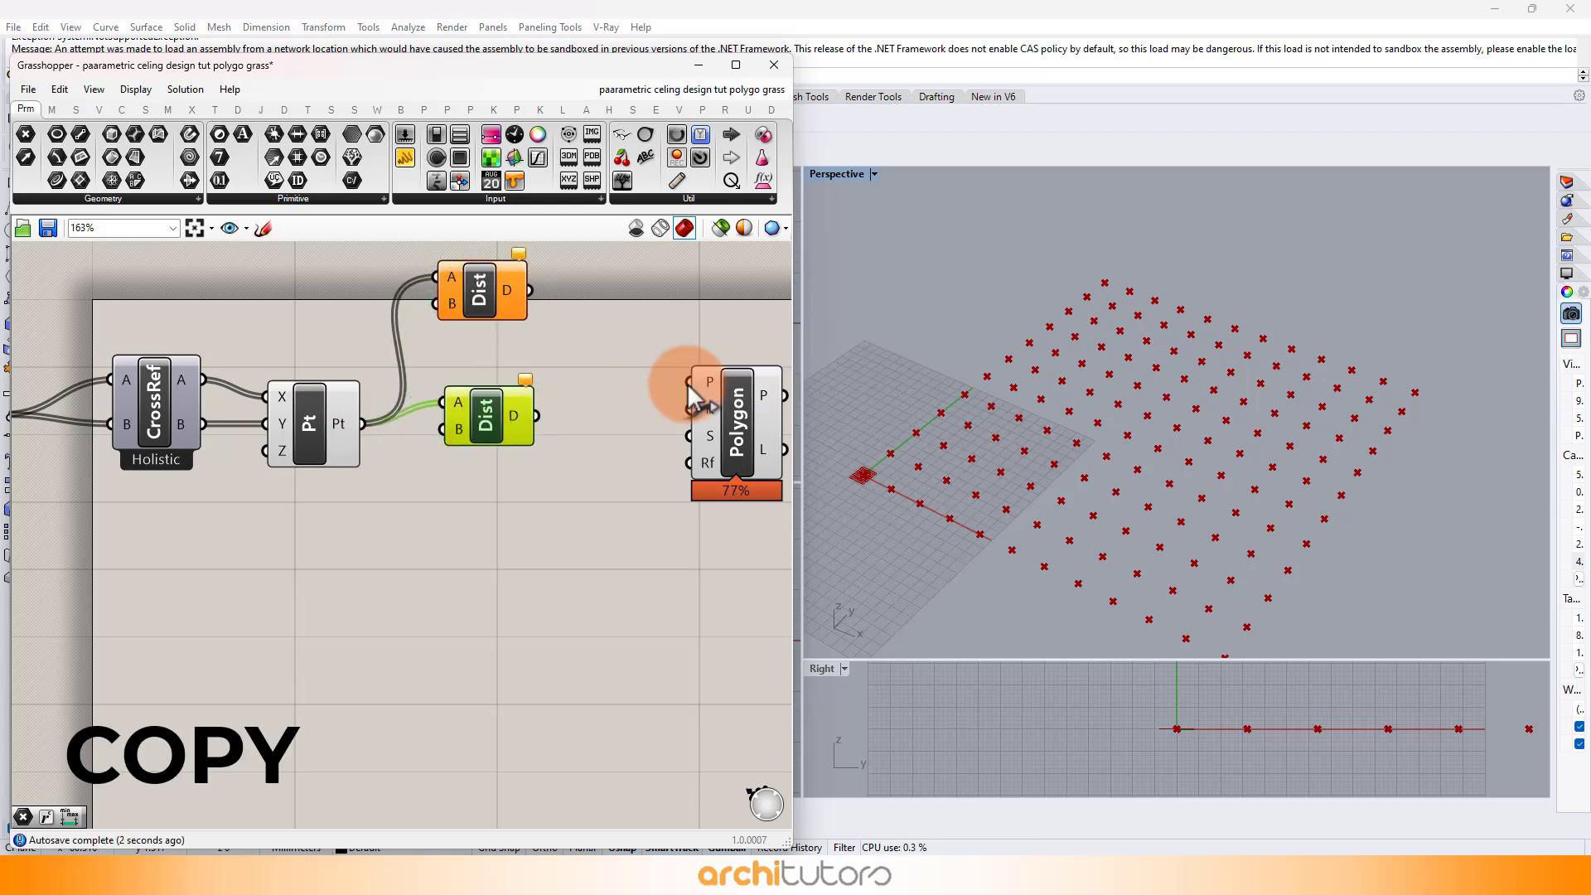
# - Arrange the Polygon and Distance components with more spacing and copy a third Distance component below the other two
pyautogui.scroll(-2, 687, 384)
pyautogui.moveTo(688, 384); pyautogui.dragTo(499, 431, button='right')
pyautogui.moveTo(541, 444); pyautogui.dragTo(607, 449)
pyautogui.moveTo(433, 321); pyautogui.dragTo(392, 443)
pyautogui.moveTo(343, 367); pyautogui.dragTo(372, 366)
pyautogui.click(365, 461)
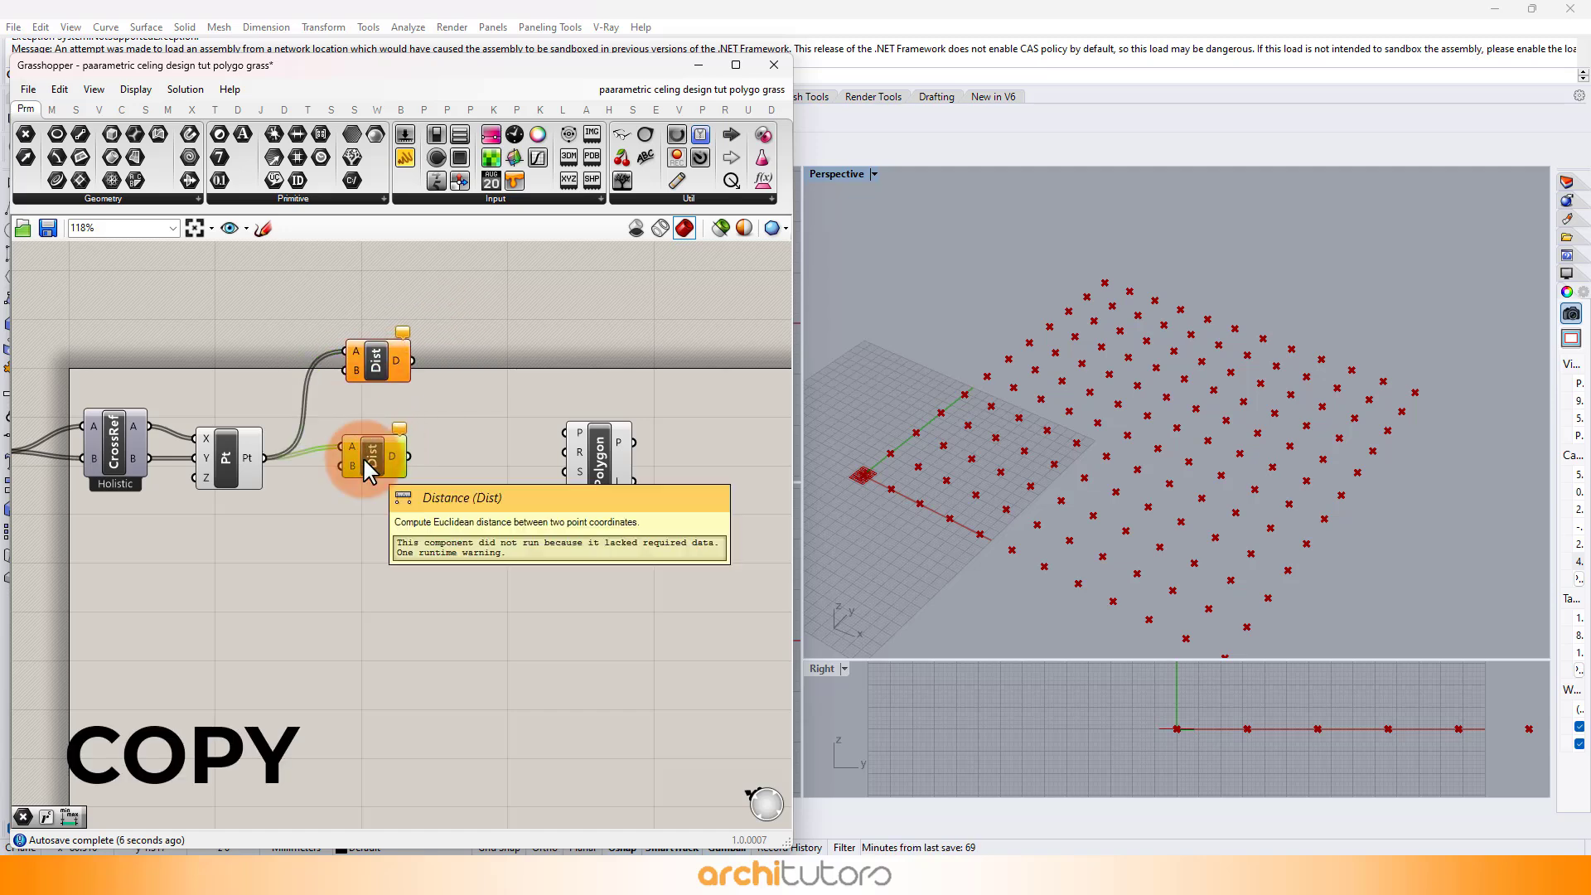
pyautogui.keyDown('alt'); pyautogui.moveTo(368, 464); pyautogui.dragTo(377, 642); pyautogui.keyUp('alt')
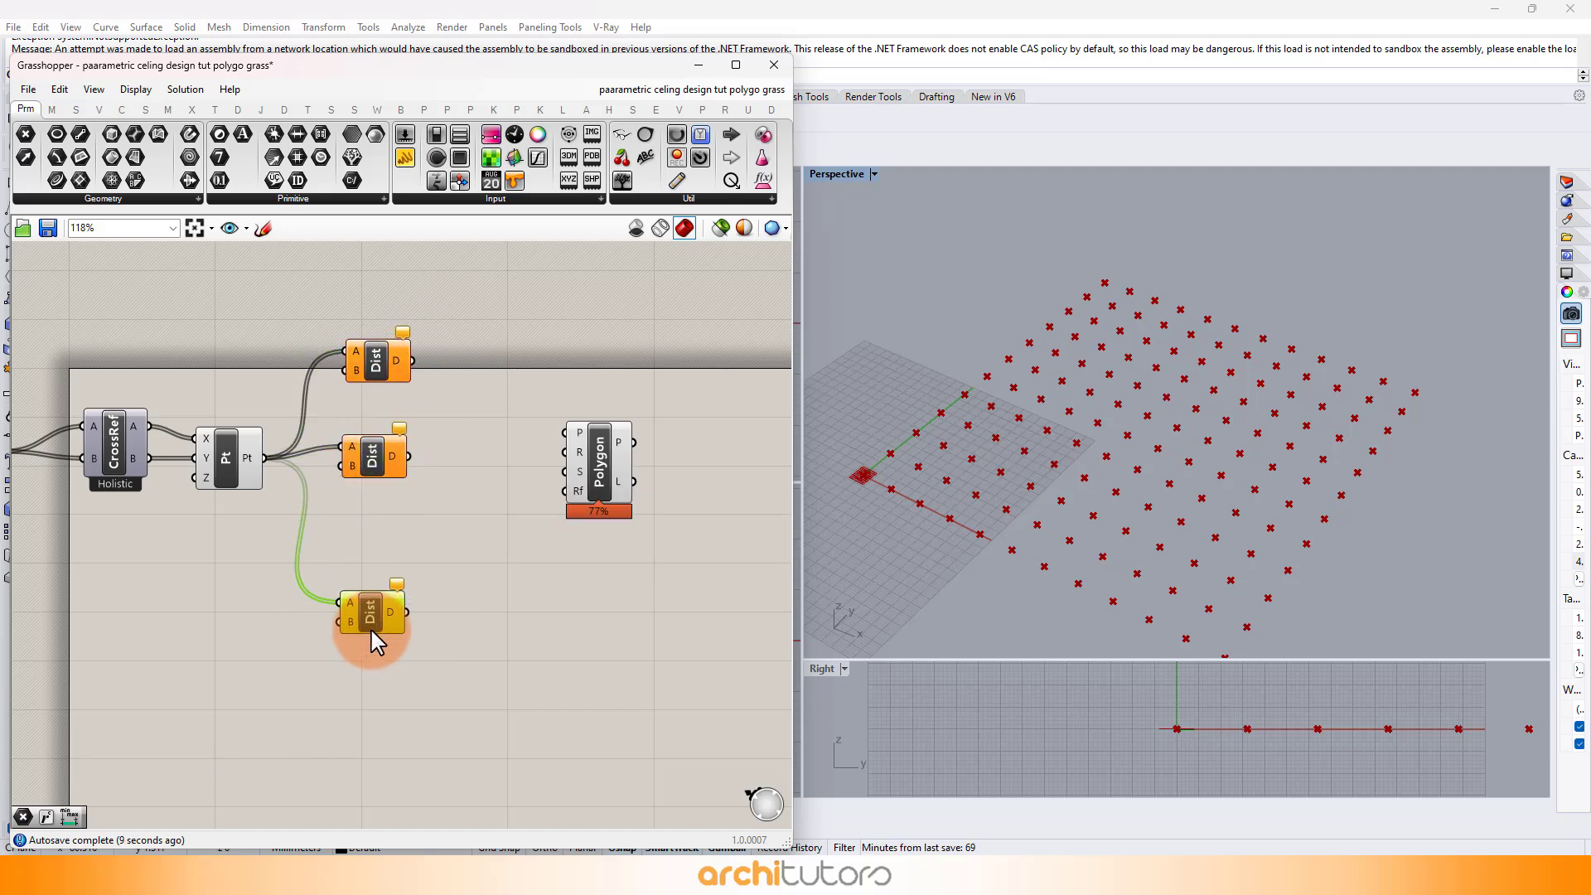
pyautogui.click(444, 472)
# - Add a Point parameter above Construct Point and set it to one point in the interior of the grid
pyautogui.scroll(2, 249, 295)
pyautogui.doubleClick(239, 354)
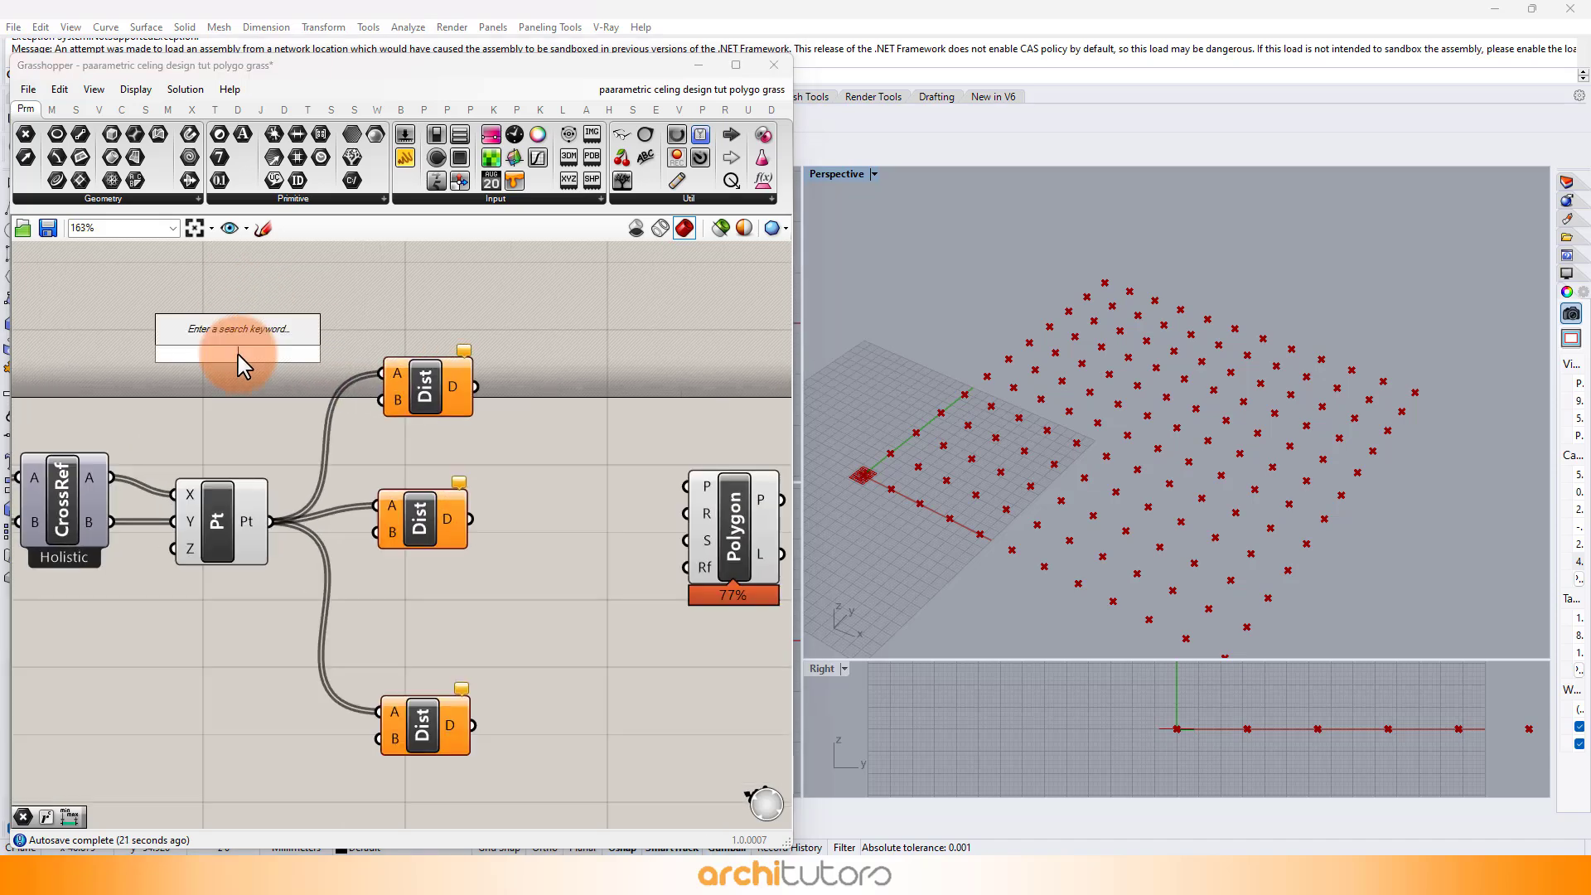
pyautogui.write('POI')
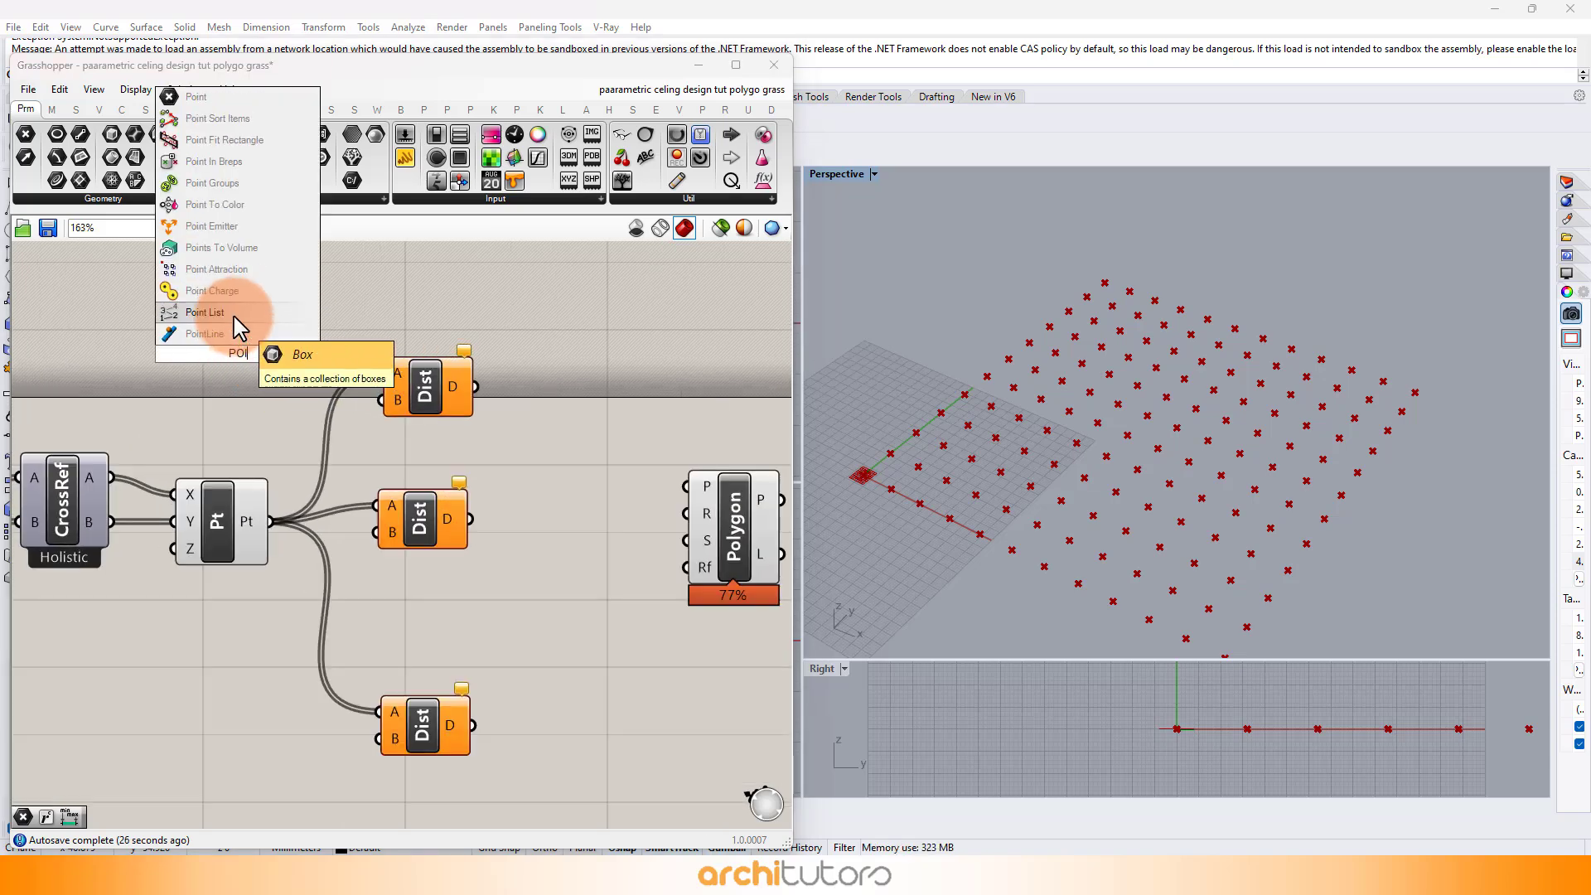
pyautogui.click(228, 100)
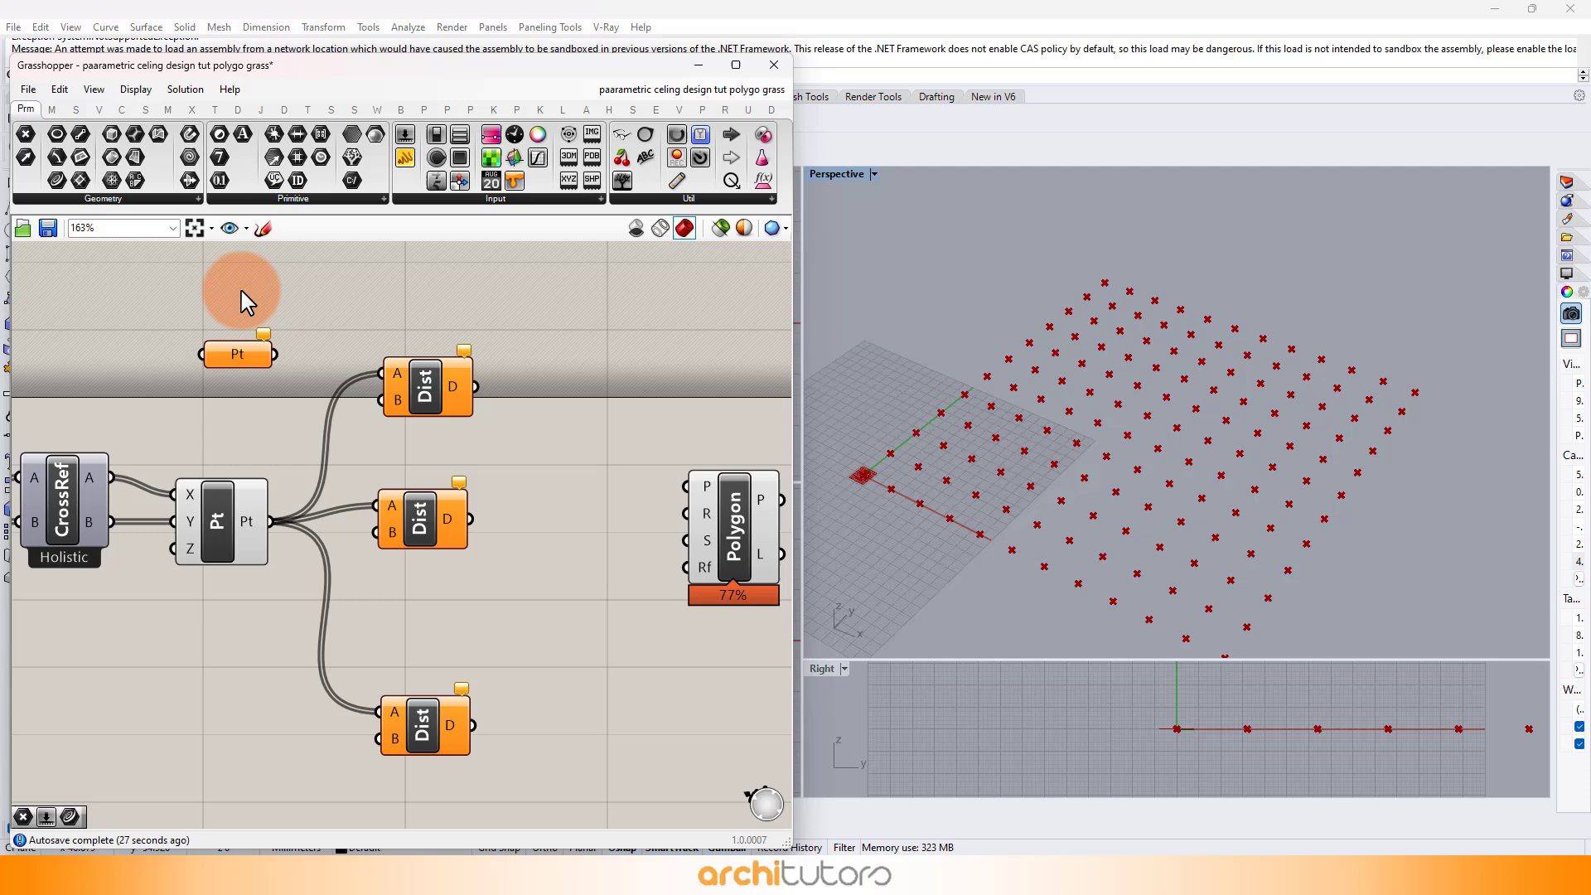
pyautogui.rightClick(244, 348)
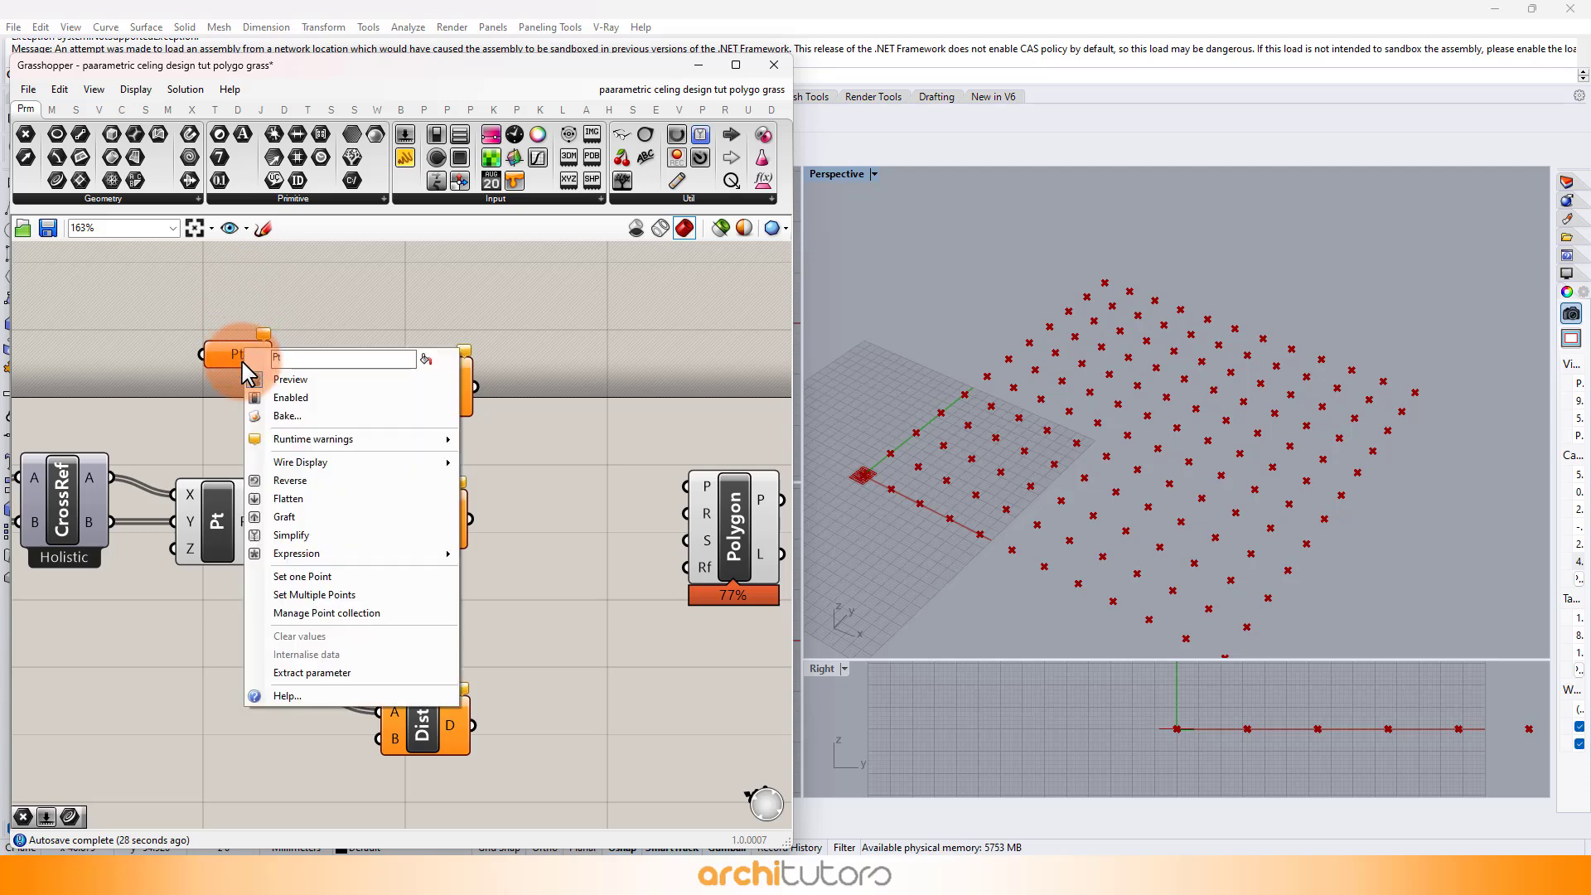
pyautogui.click(292, 577)
pyautogui.click(1134, 369)
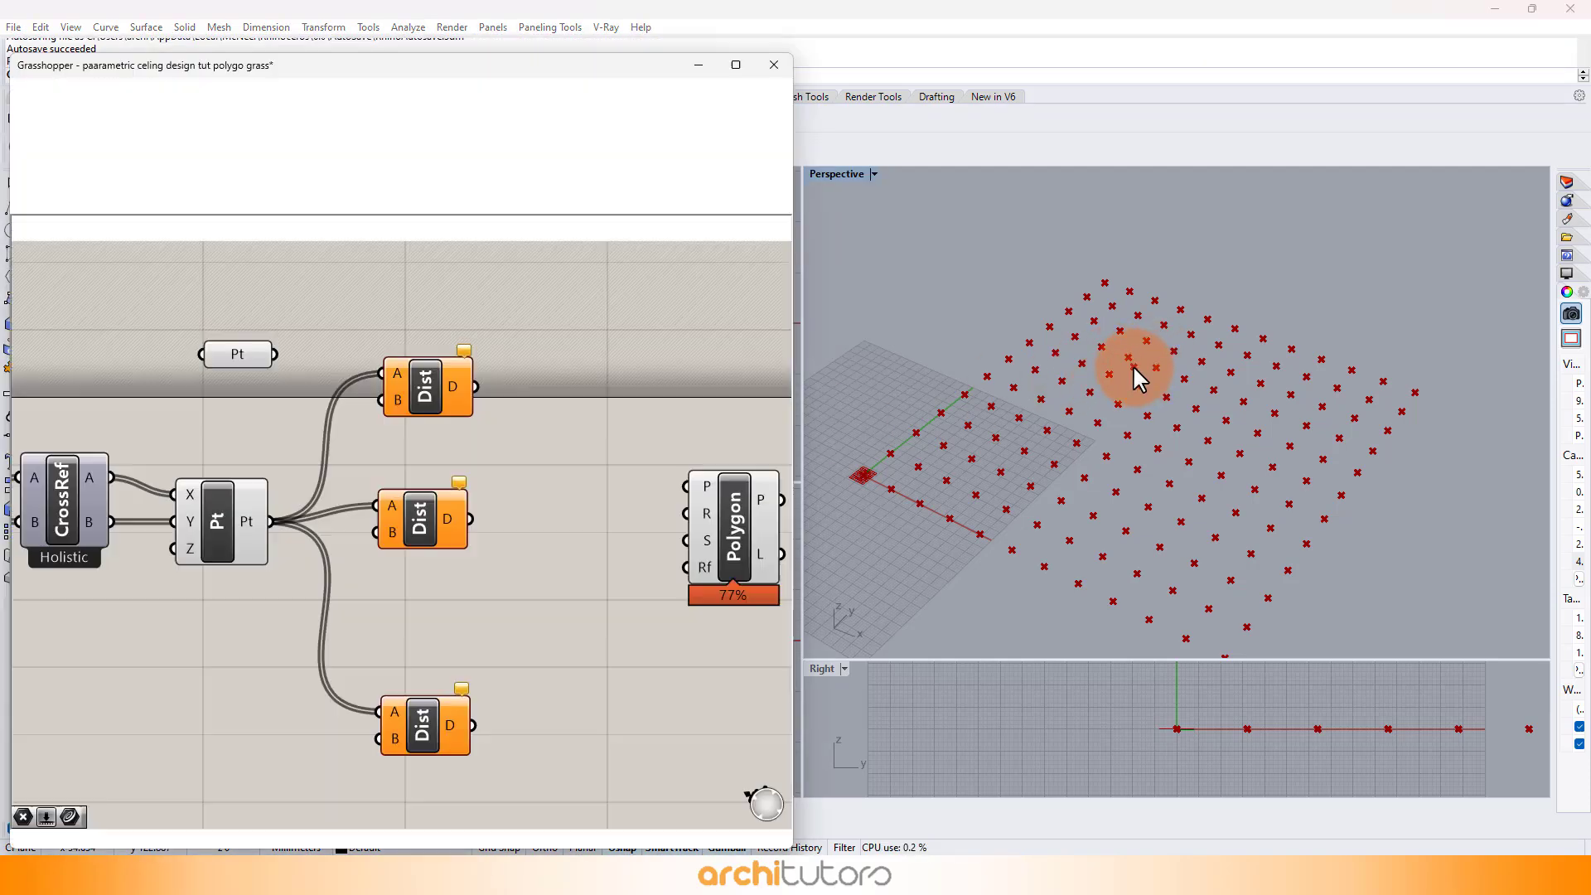
# - Connect the Point parameter to the first Distance component's B input and duplicate the Point parameter just below it
pyautogui.moveTo(276, 354); pyautogui.dragTo(381, 400)
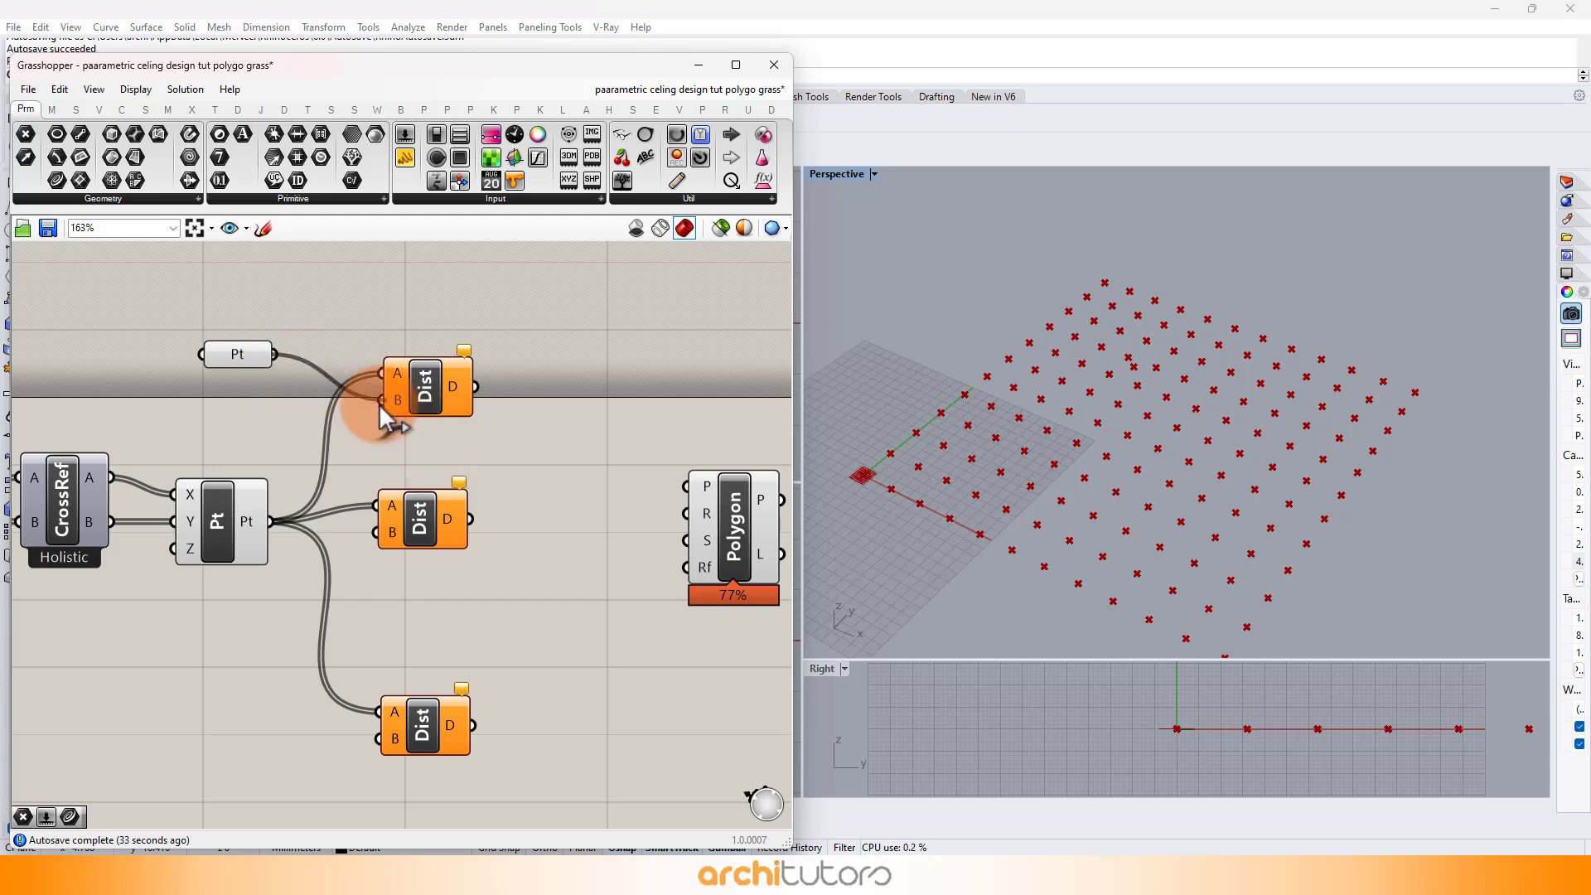
pyautogui.rightClick(247, 357)
pyautogui.click(235, 349)
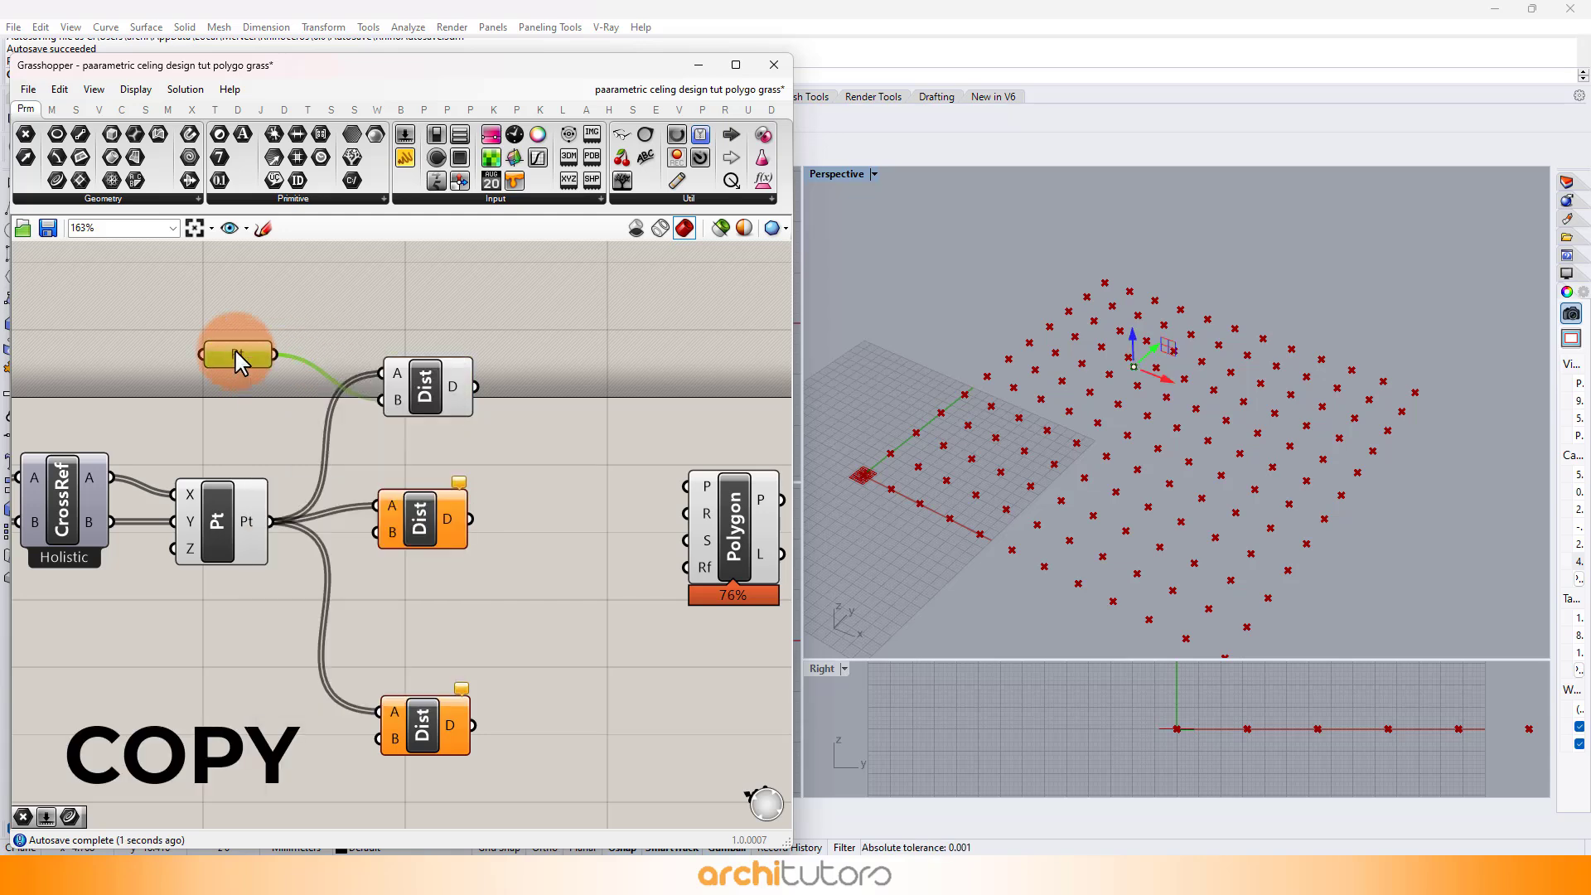
pyautogui.hotkey('ctrl', 'c')
pyautogui.hotkey('ctrl', 'v')
# - Set the duplicated Point parameter to one point elsewhere in the grid and connect it to the second Distance component's B input
pyautogui.rightClick(242, 400)
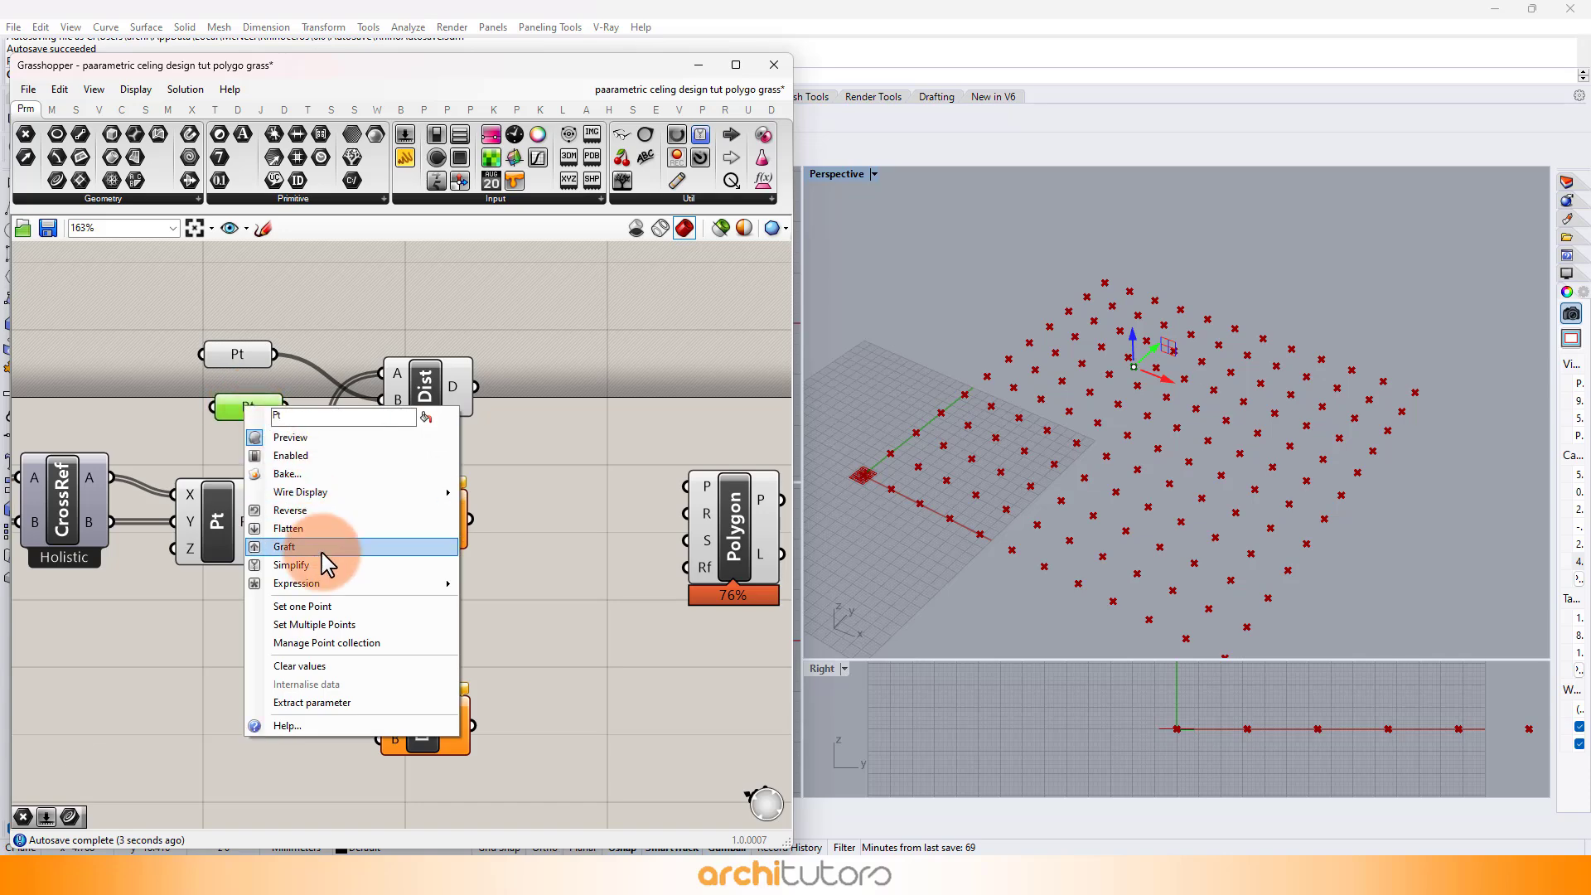
pyautogui.click(306, 608)
pyautogui.click(1172, 514)
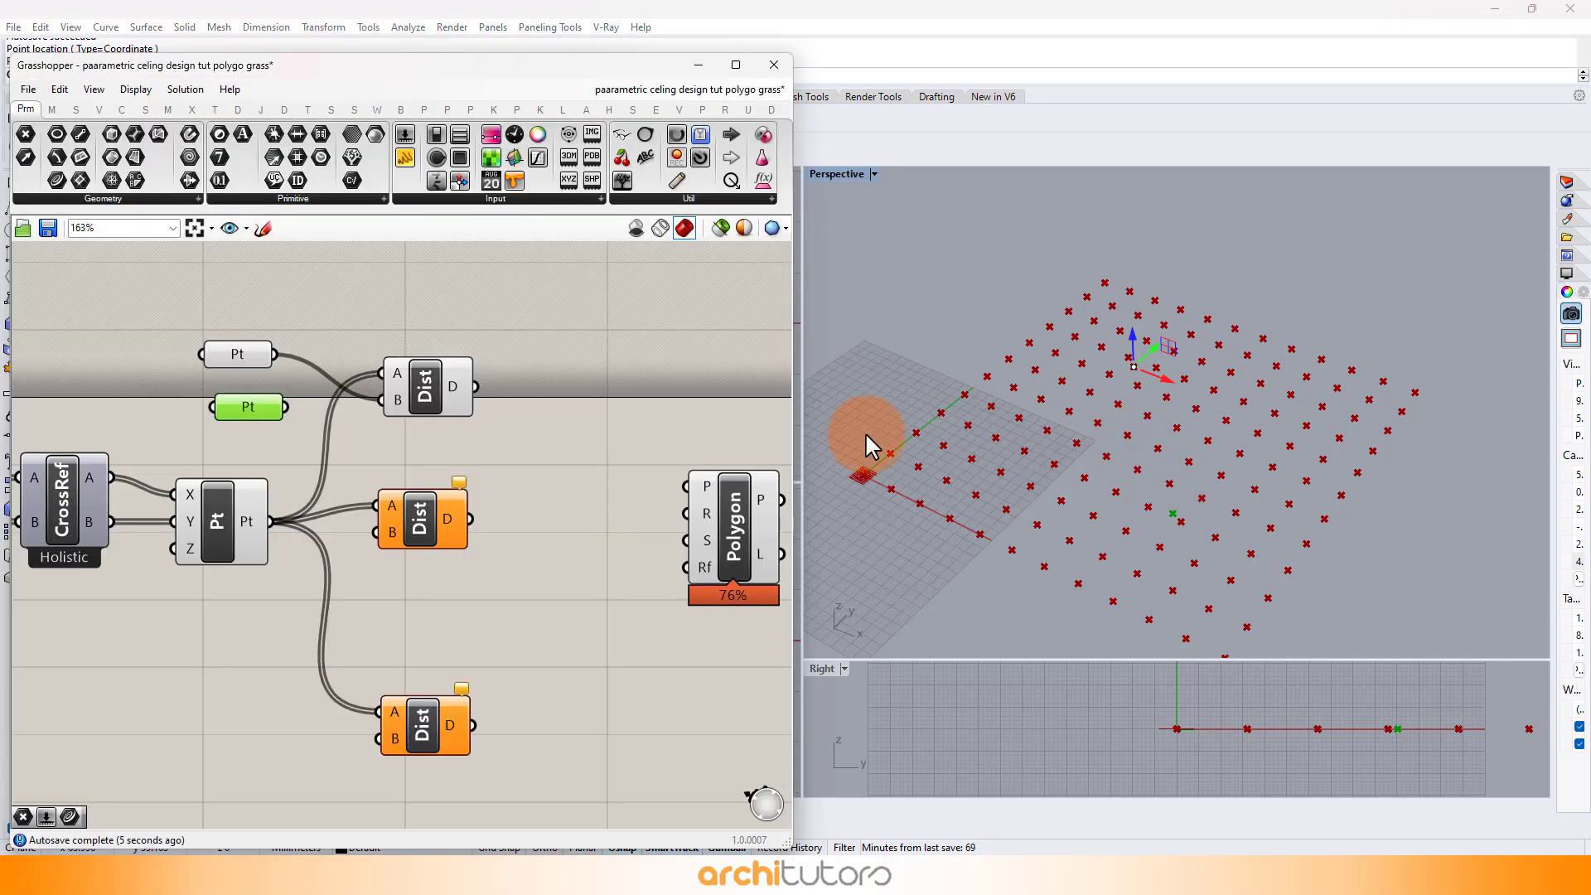
pyautogui.moveTo(356, 525); pyautogui.dragTo(377, 532)
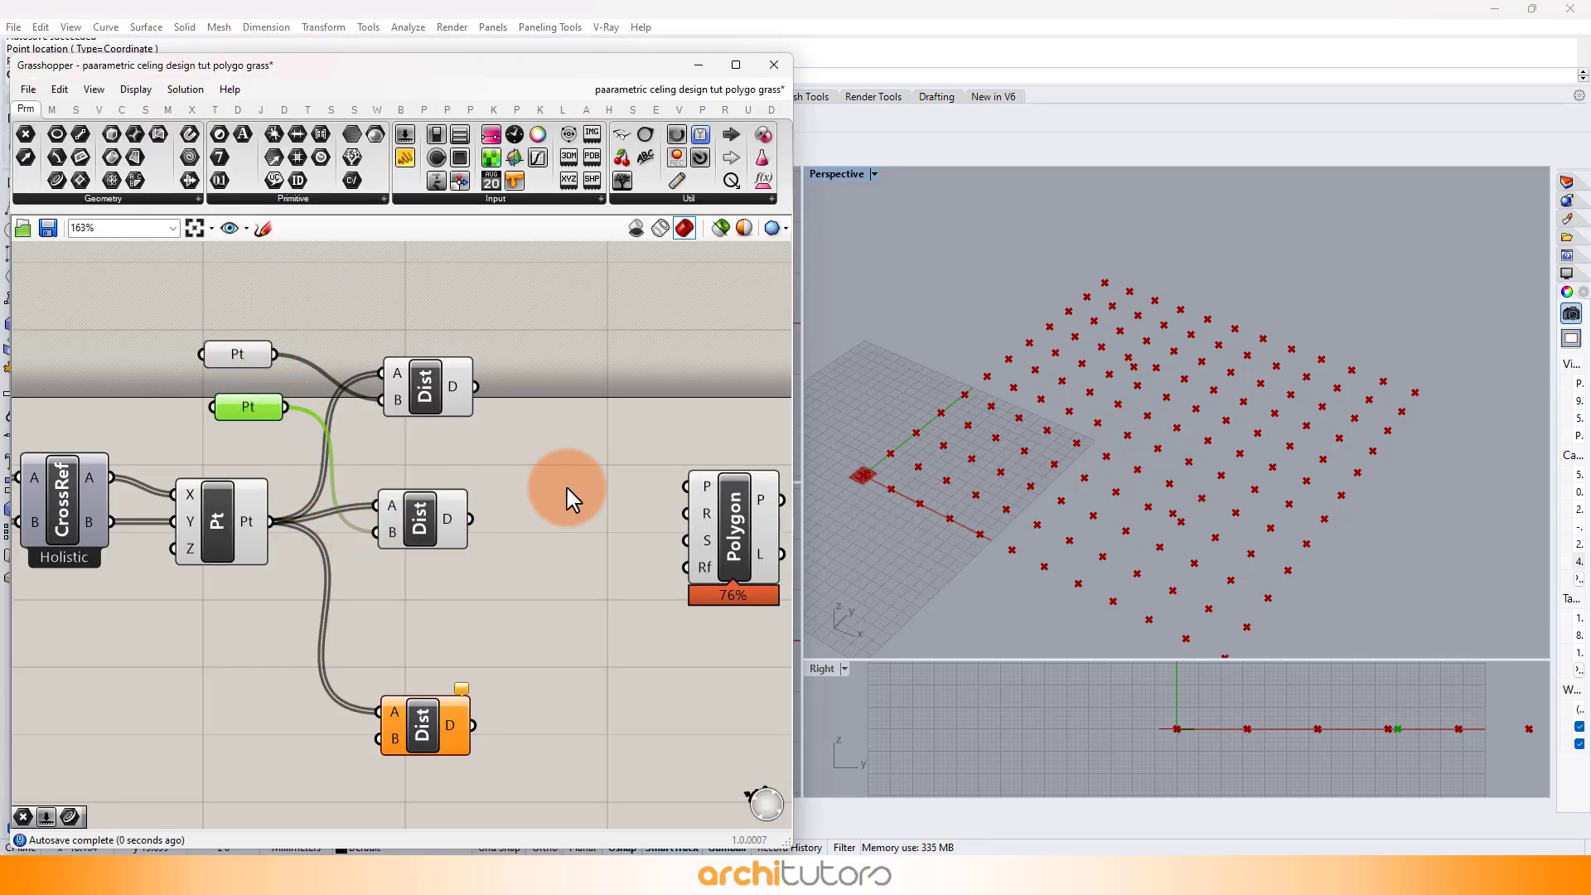
# - Add a Curve Closest Point component near the third Distance component
pyautogui.click(476, 646)
pyautogui.moveTo(459, 607); pyautogui.dragTo(458, 447, button='right')
pyautogui.scroll(1, 204, 602)
pyautogui.doubleClick(205, 605)
pyautogui.write('C')
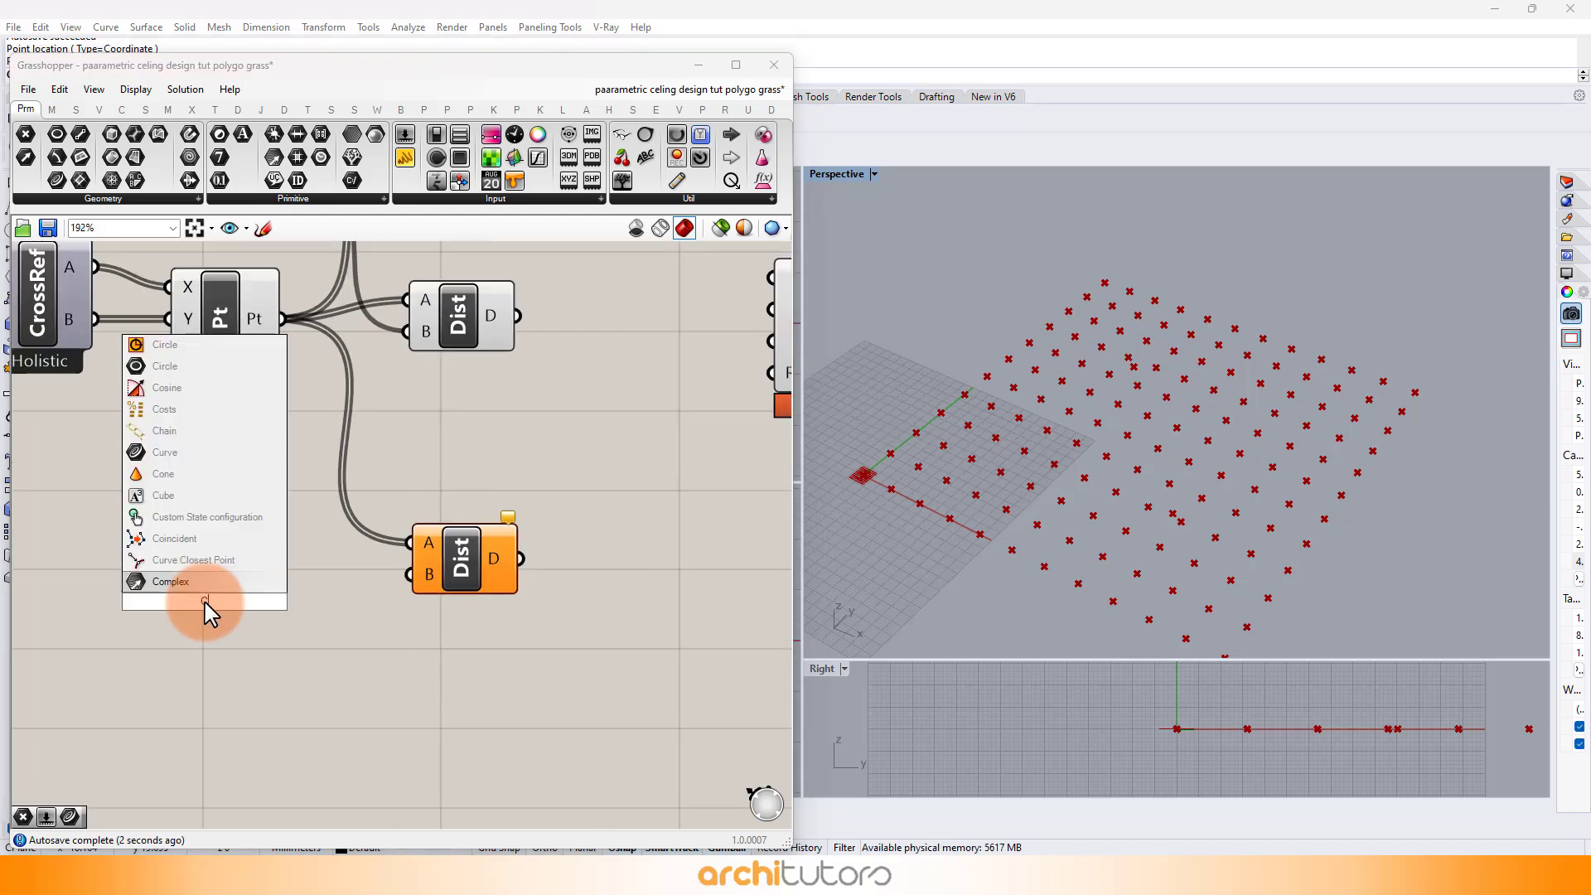
pyautogui.write('URVE C')
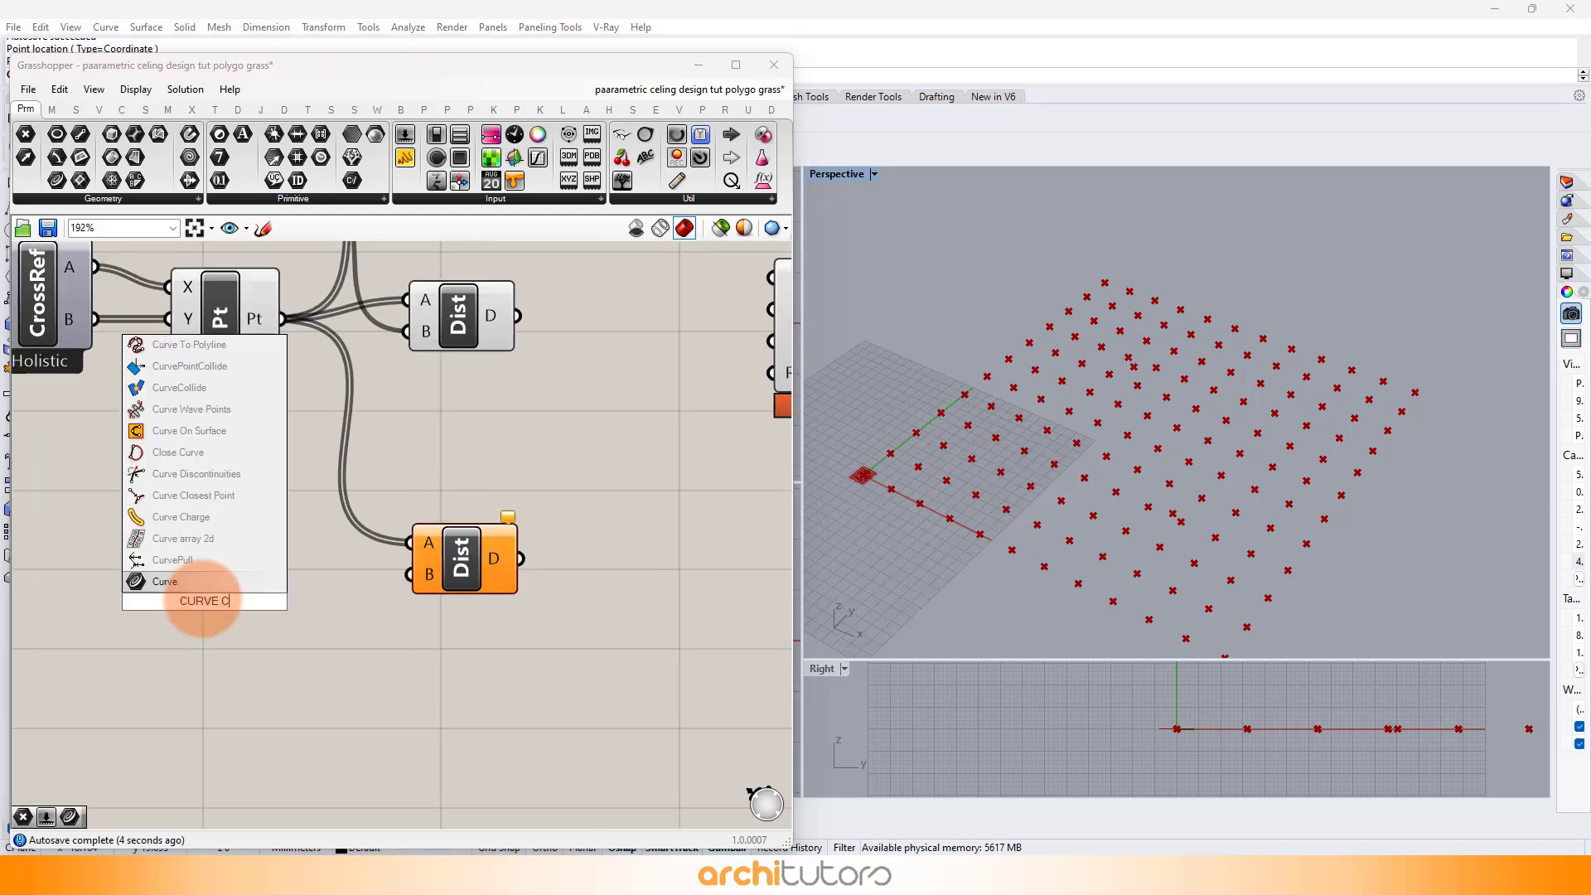
pyautogui.write('LO')
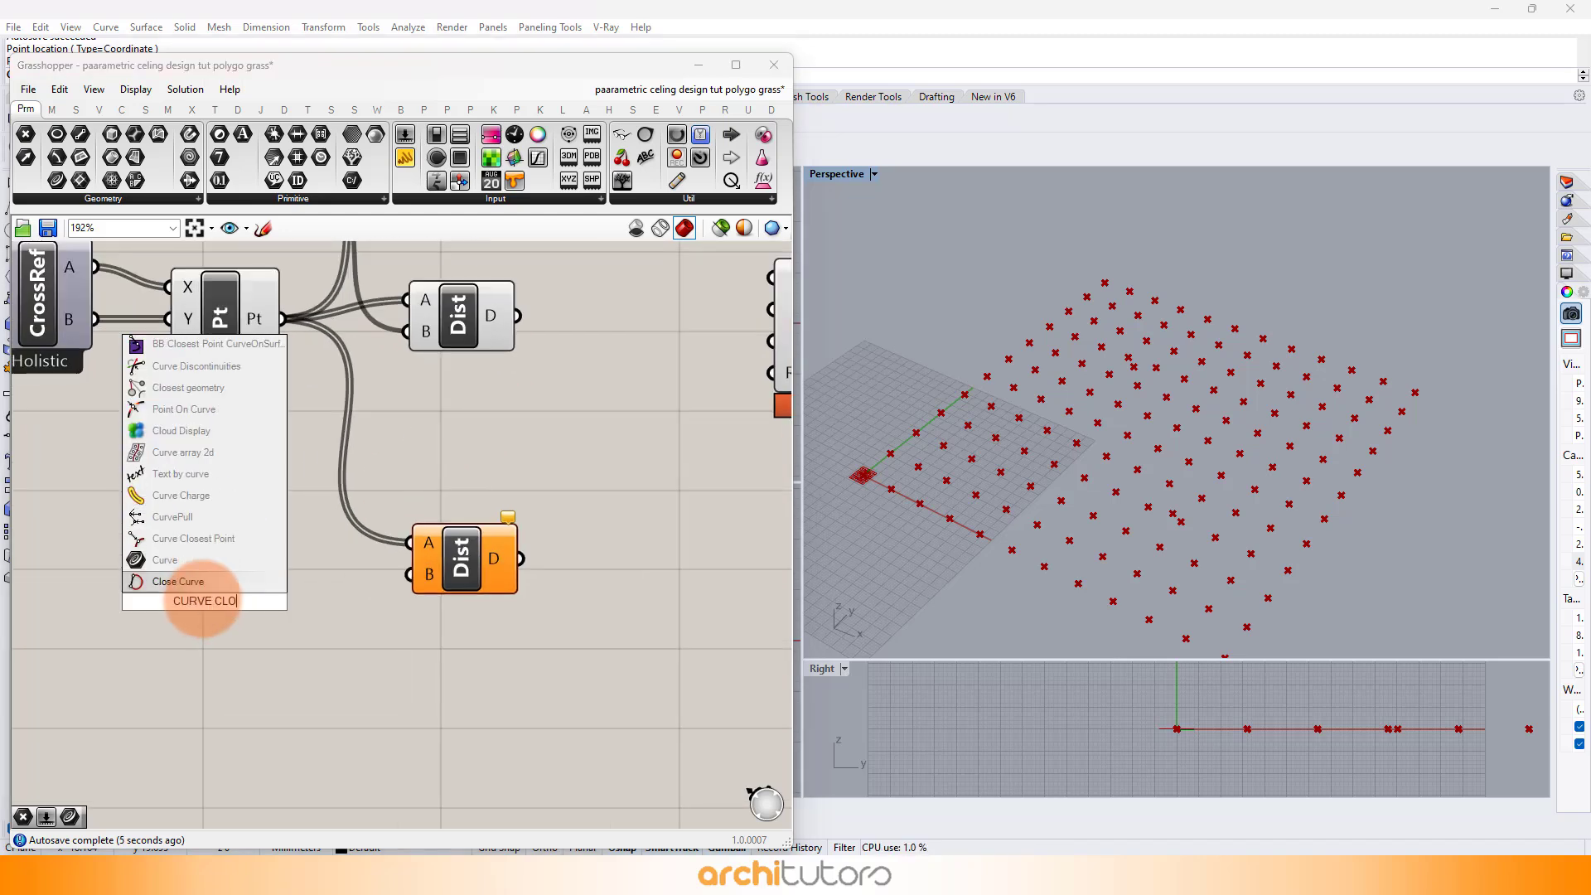
pyautogui.click(221, 551)
pyautogui.moveTo(232, 600); pyautogui.dragTo(352, 639)
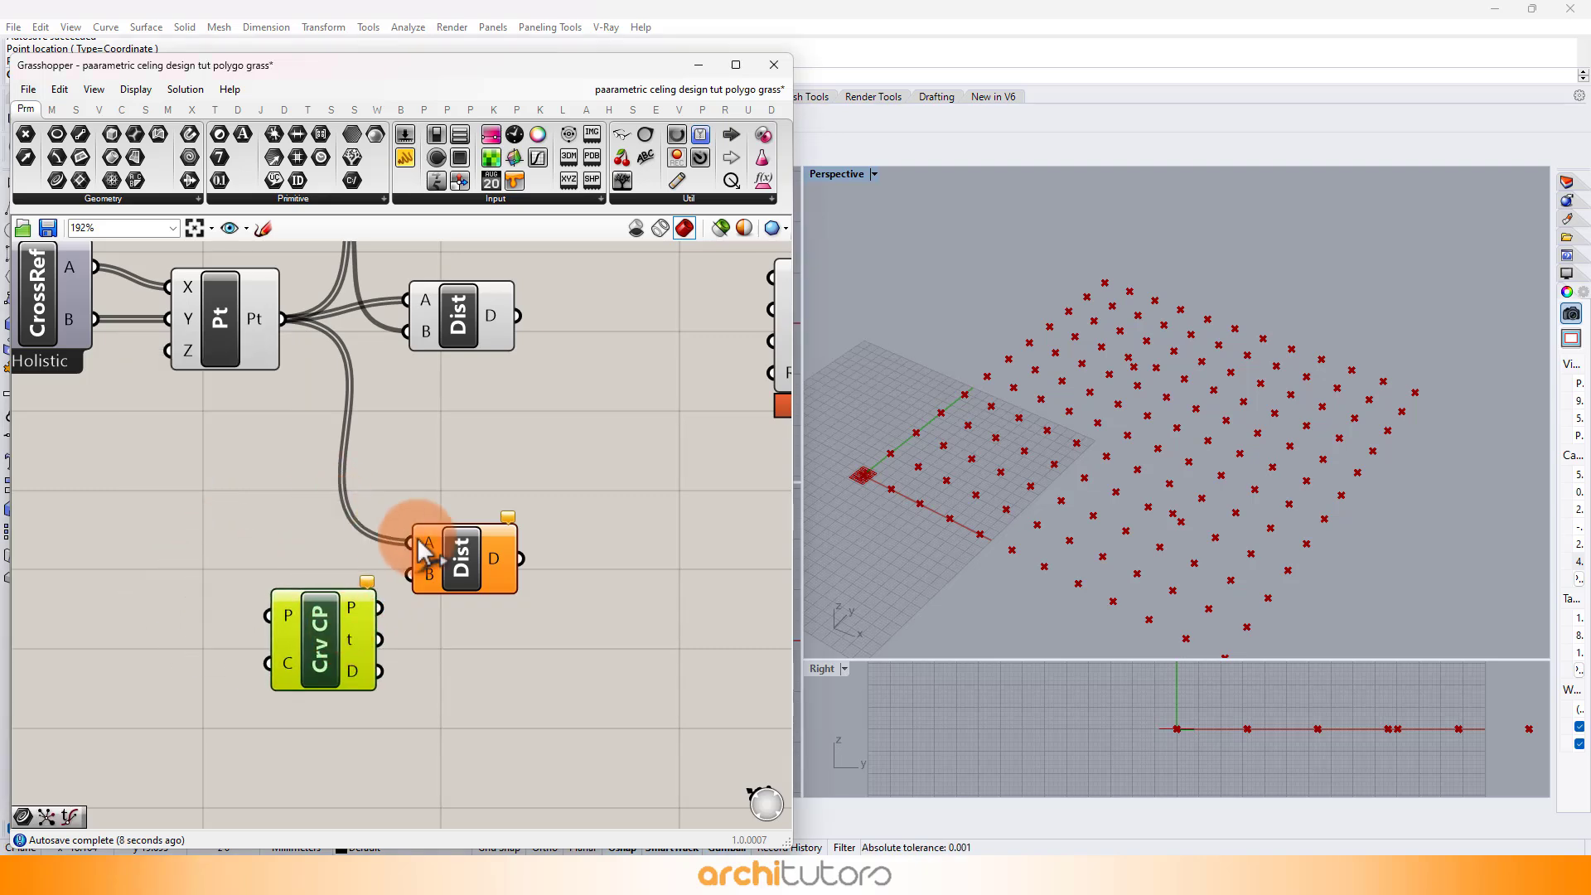
# - Space out the third Distance and Curve Closest Point components, and connect the constructed grid points to the latter's P input
pyautogui.moveTo(454, 551); pyautogui.dragTo(534, 513)
pyautogui.click(479, 611)
pyautogui.click(284, 450)
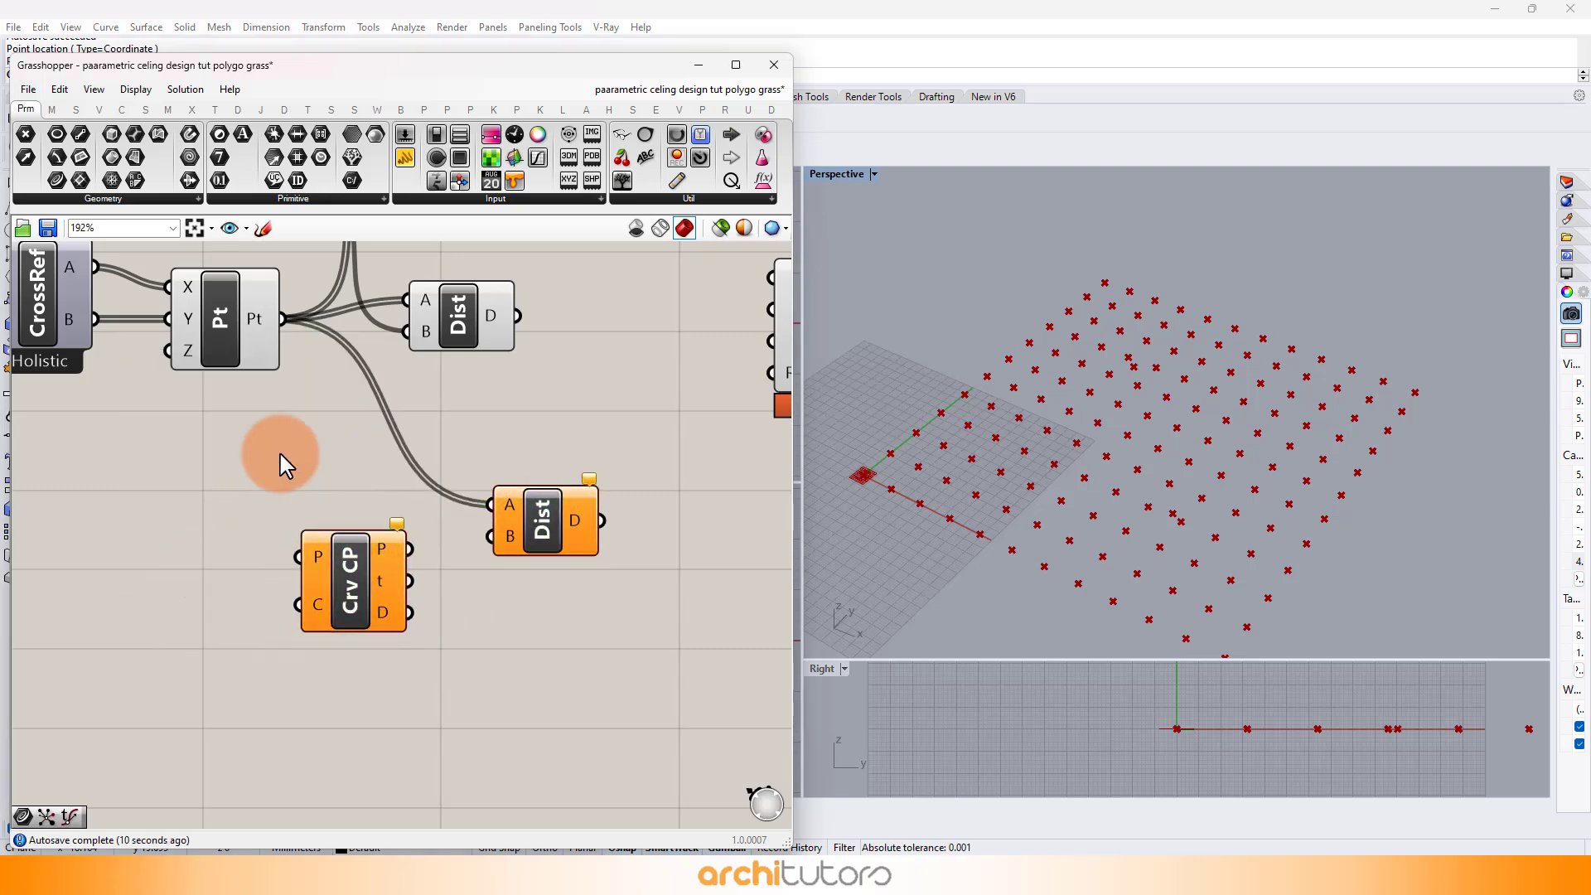
pyautogui.moveTo(282, 318); pyautogui.dragTo(299, 557)
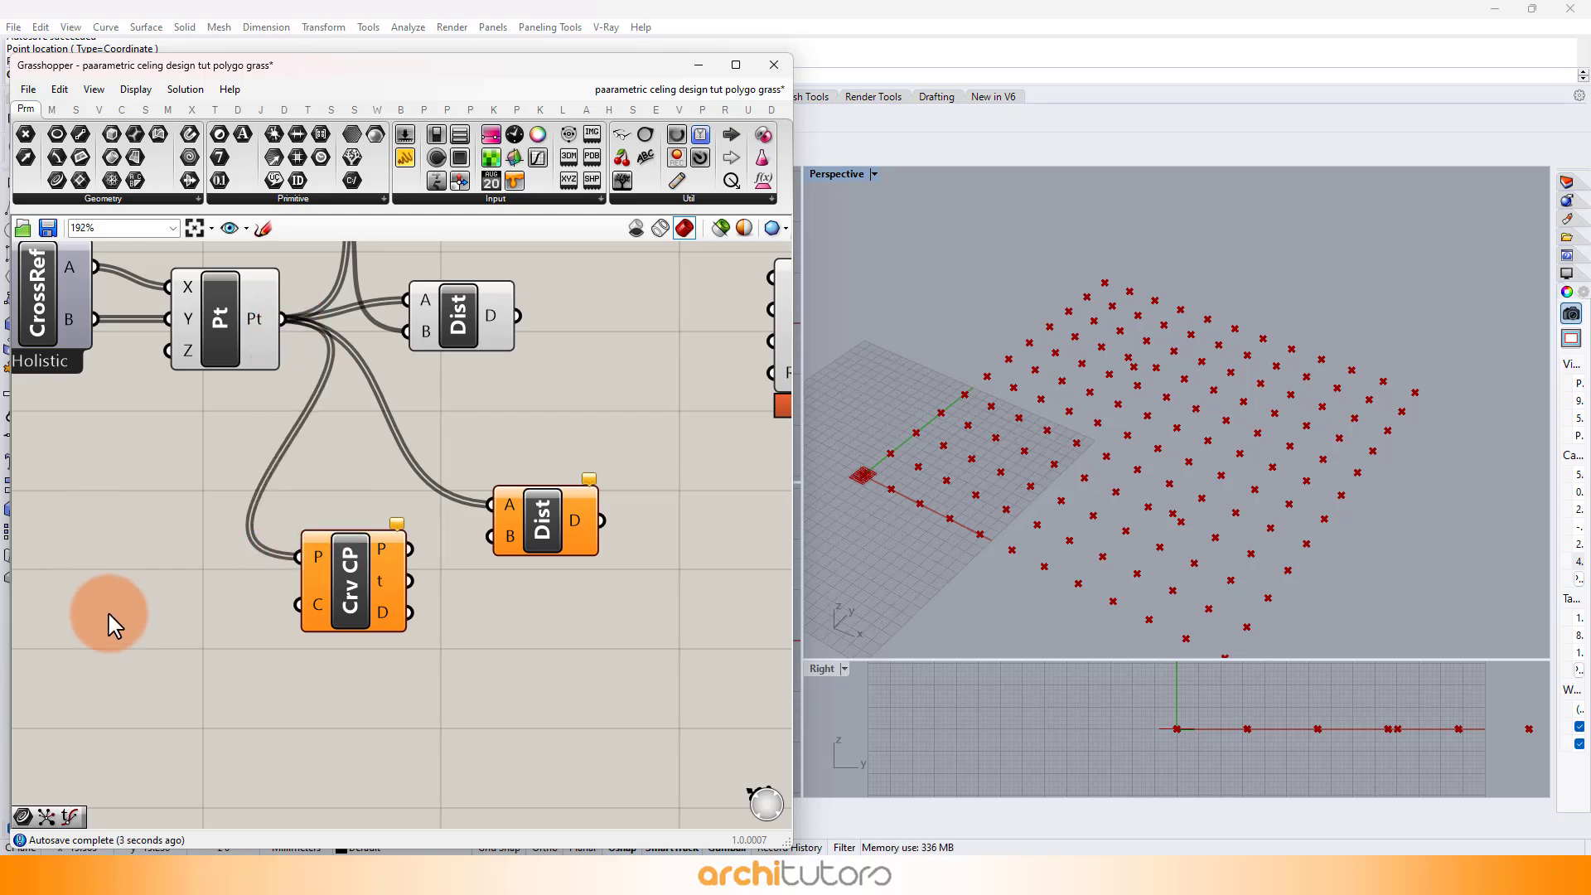
# - Add a Curve parameter ahead of the Curve Closest Point component
pyautogui.doubleClick(117, 638)
pyautogui.write('CRV')
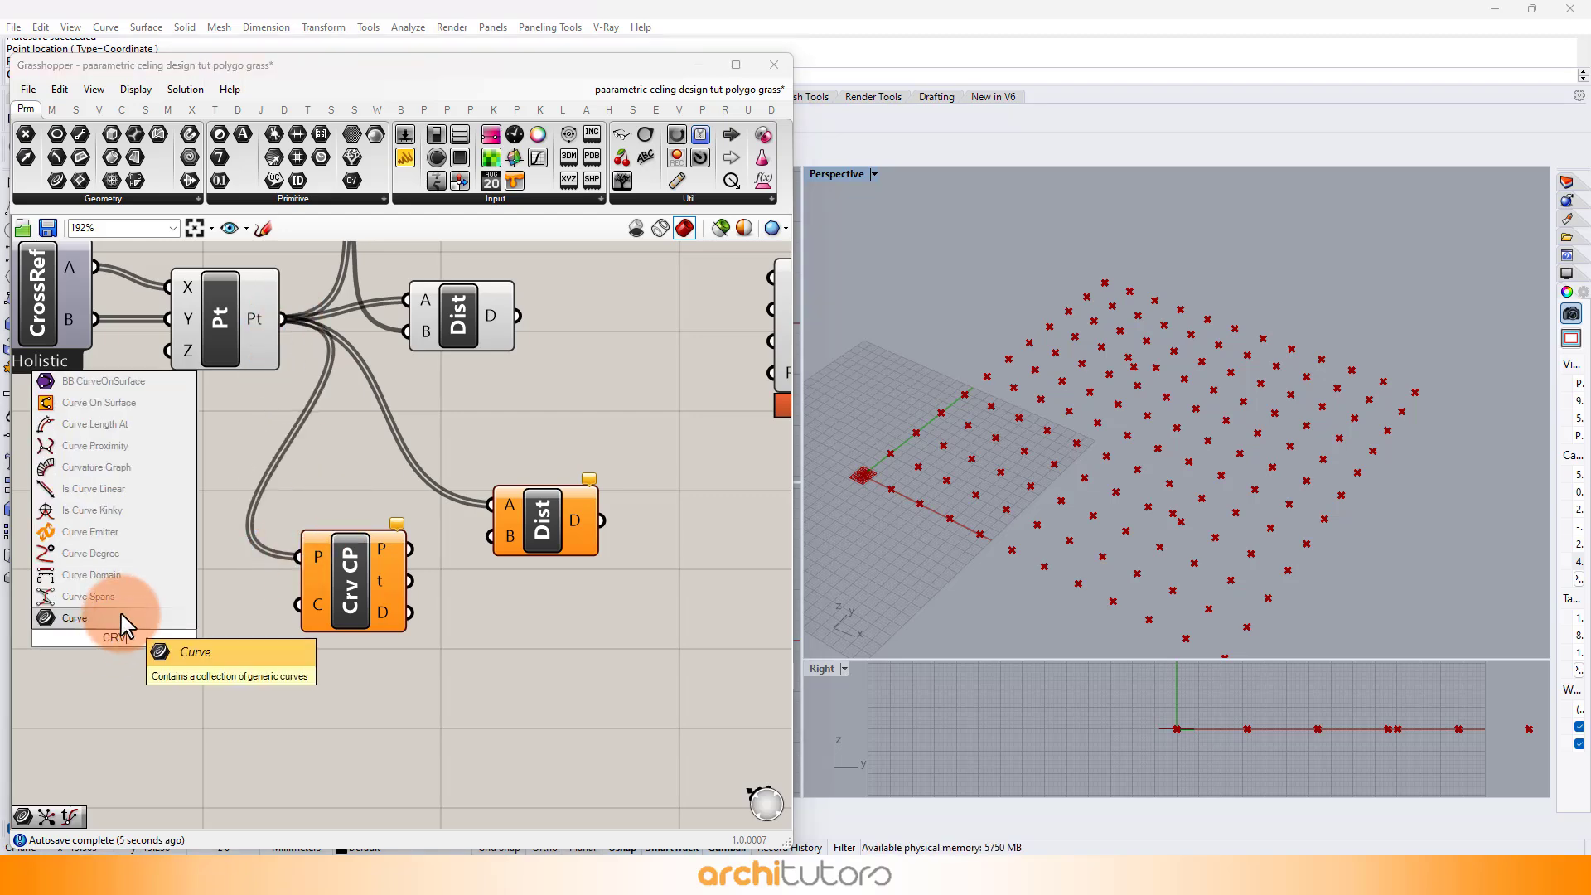
pyautogui.click(117, 618)
# - In the Rhino Perspective view, draw an S-shaped Curve across the point grid, starting beyond the far edge and ending past the near edge
pyautogui.moveTo(1177, 397); pyautogui.dragTo(1135, 356, button='right')
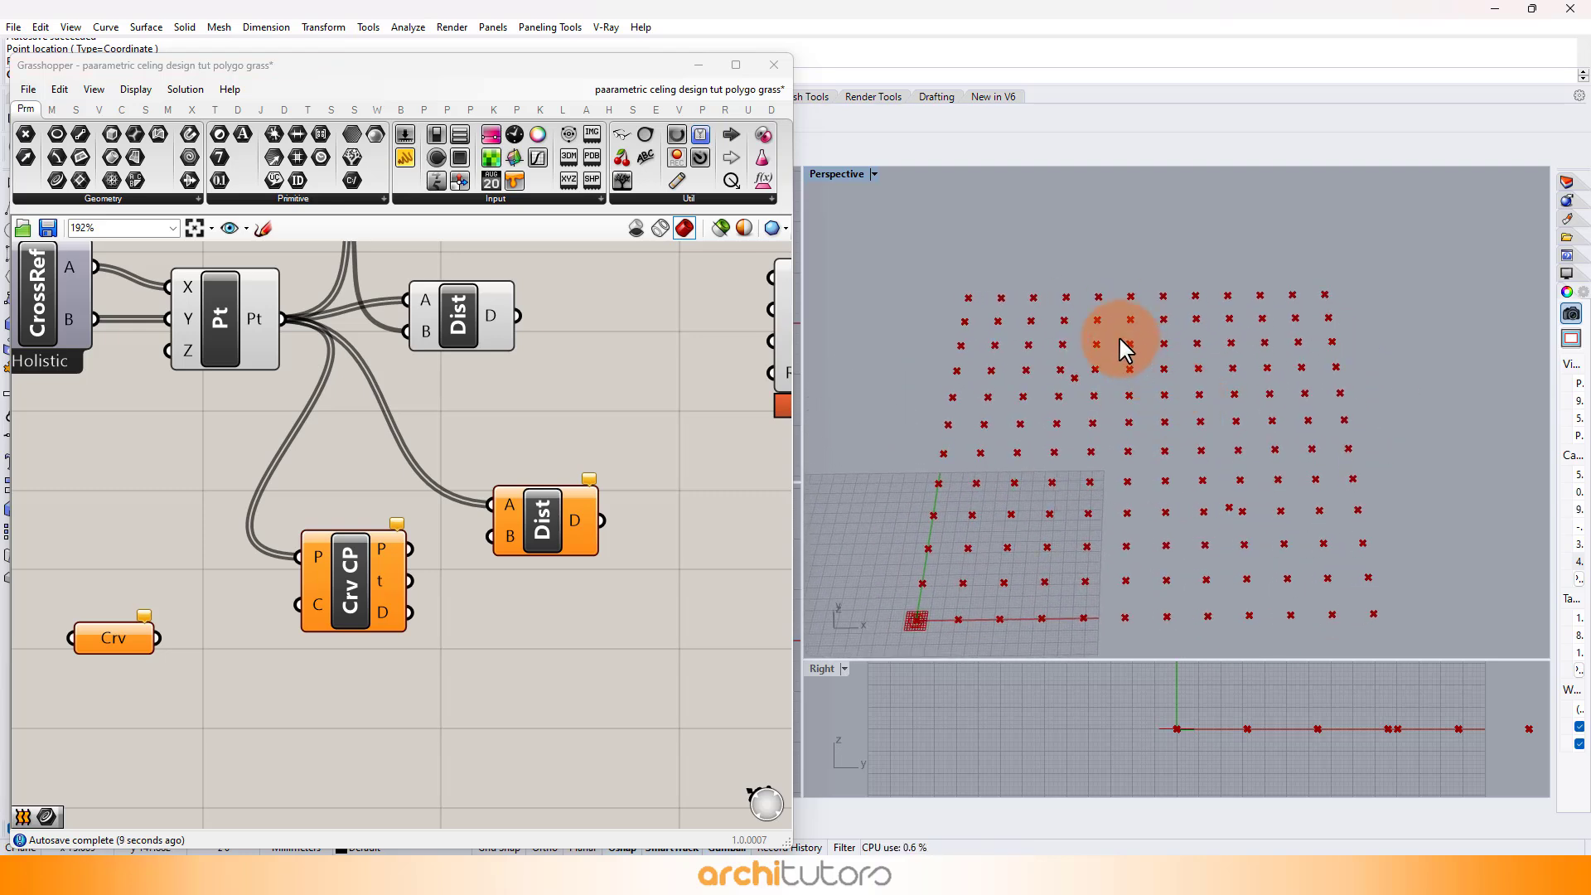
pyautogui.write('cure')
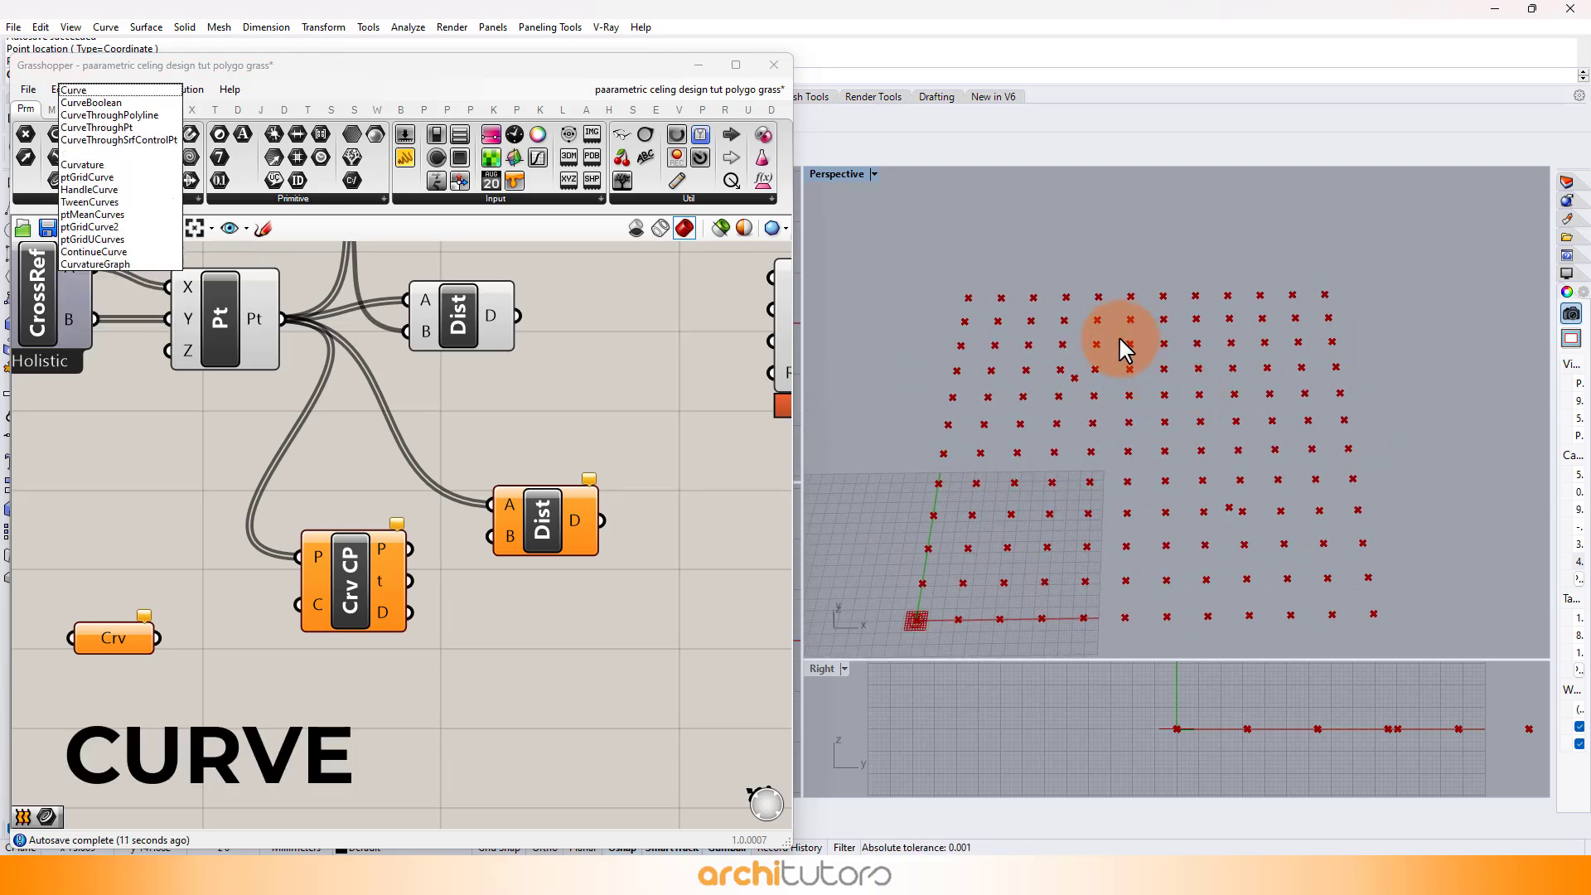
pyautogui.press('Return')
pyautogui.click(1041, 260)
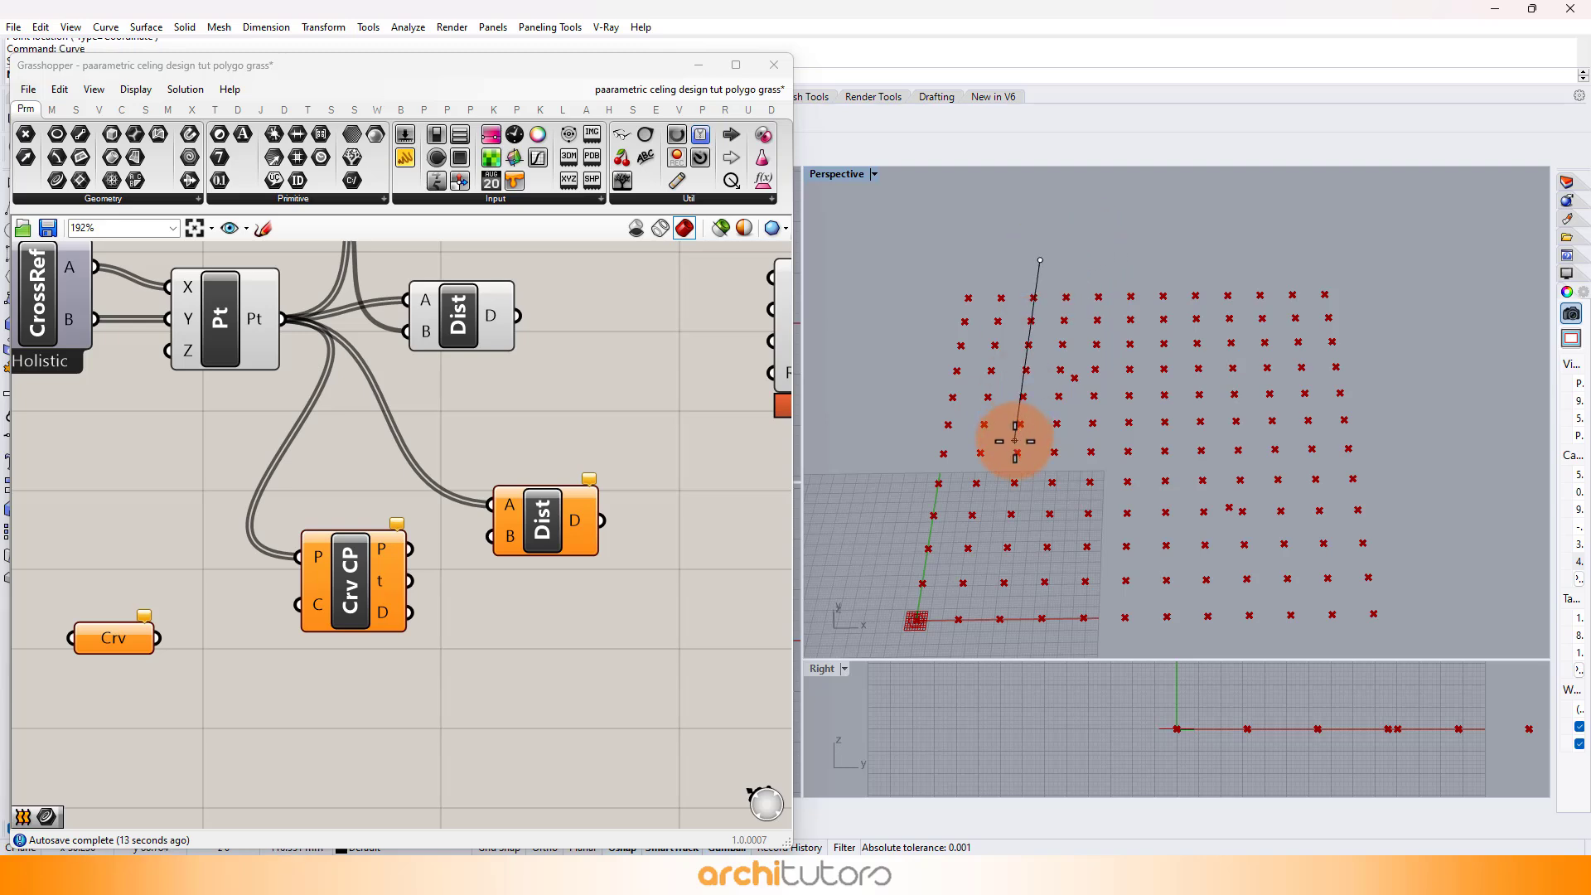
pyautogui.click(1039, 390)
pyautogui.click(1191, 409)
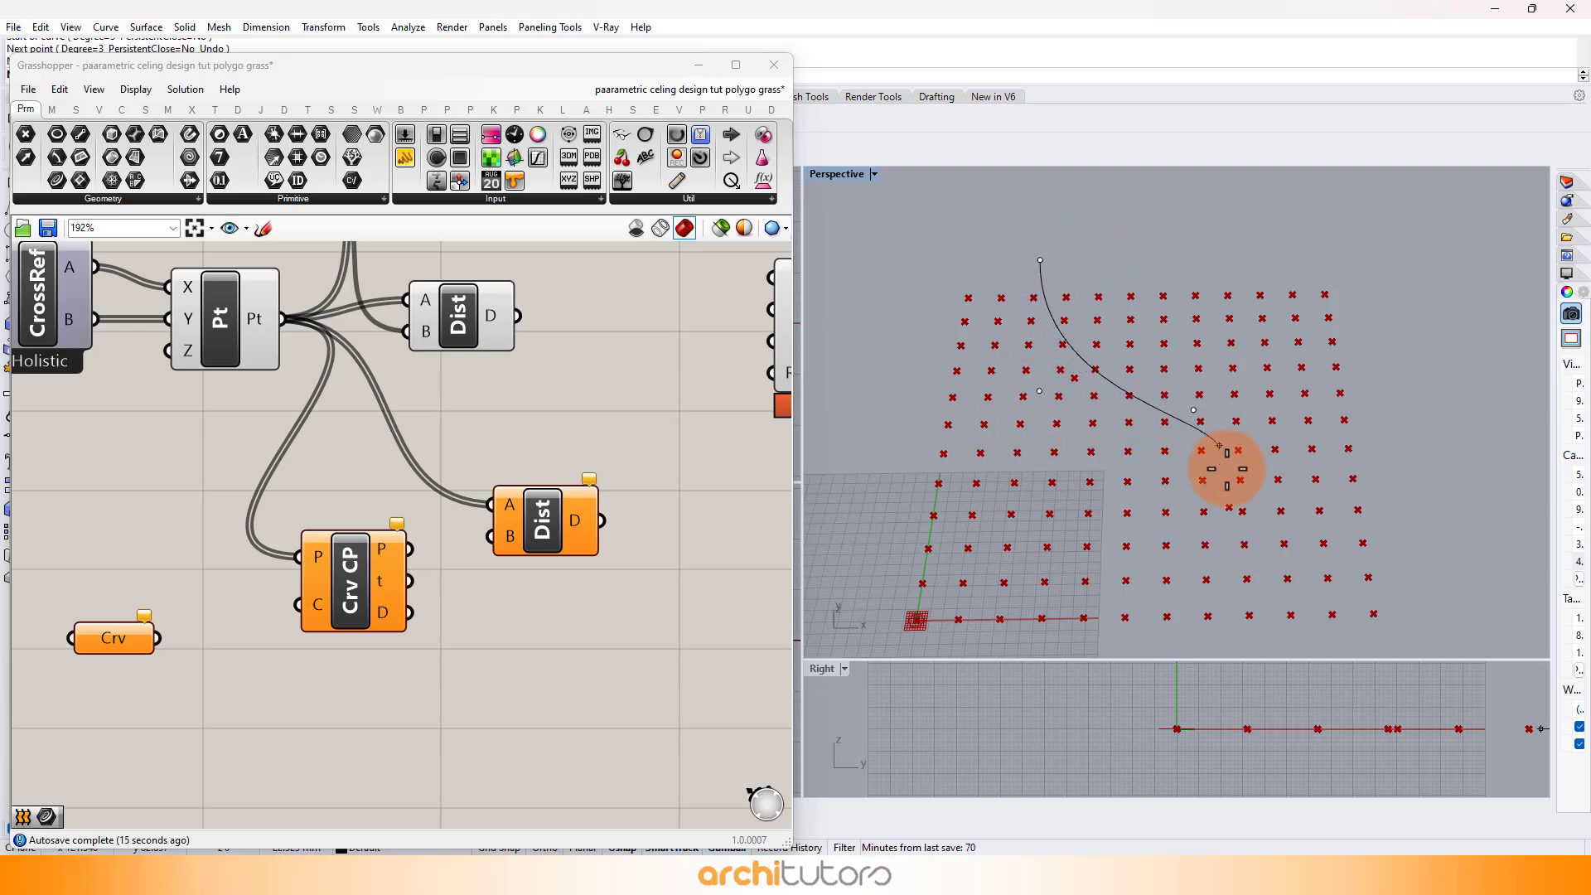
pyautogui.click(1236, 534)
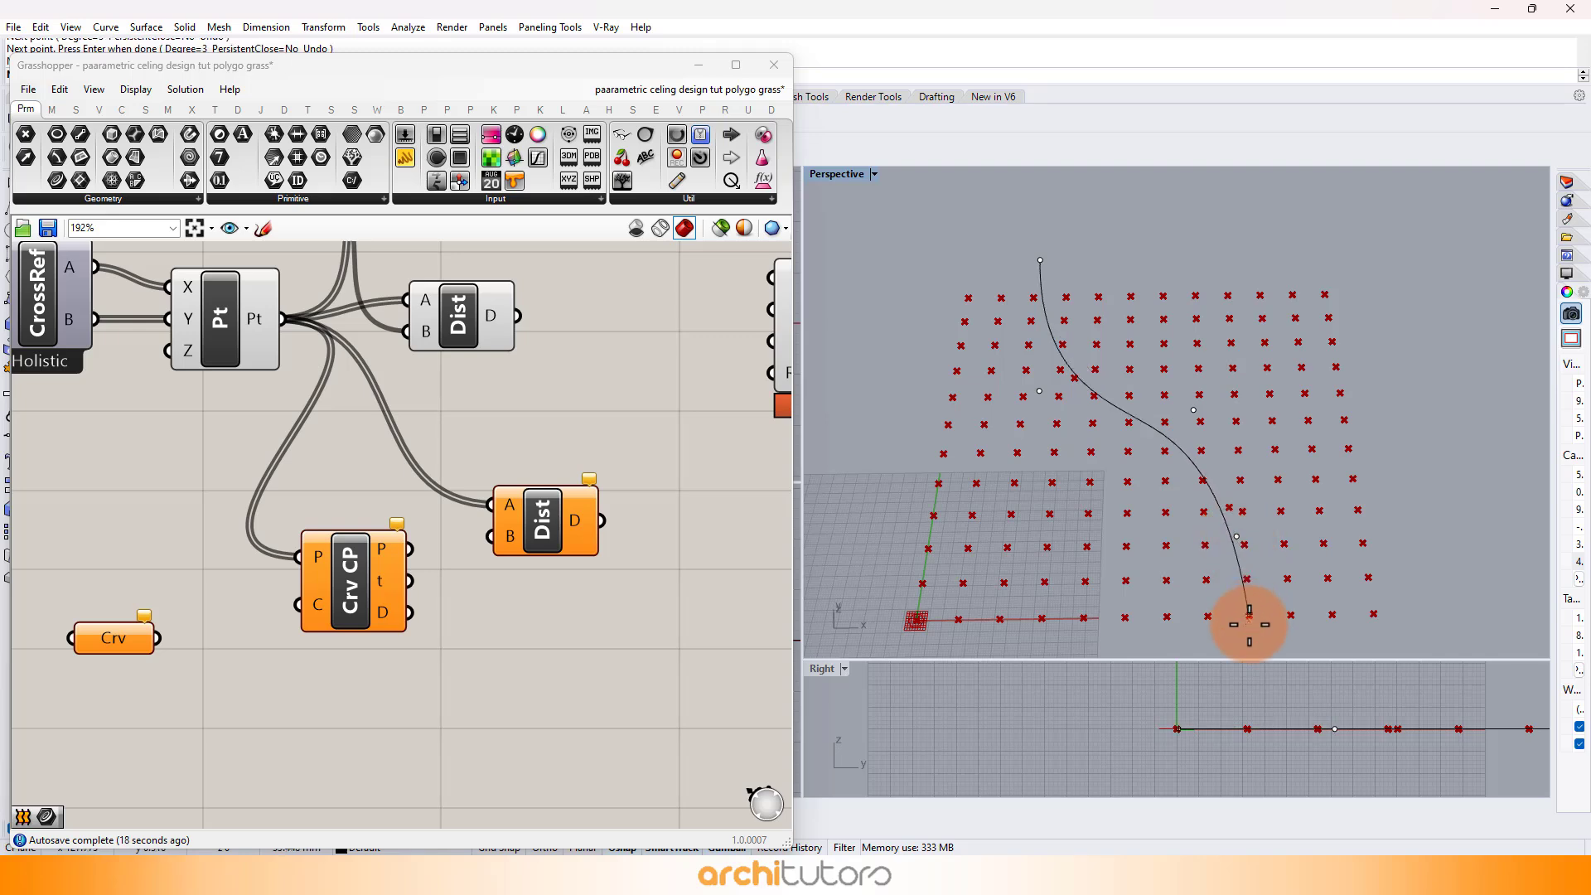
pyautogui.scroll(-2, 1205, 389)
pyautogui.scroll(-3, 1205, 497)
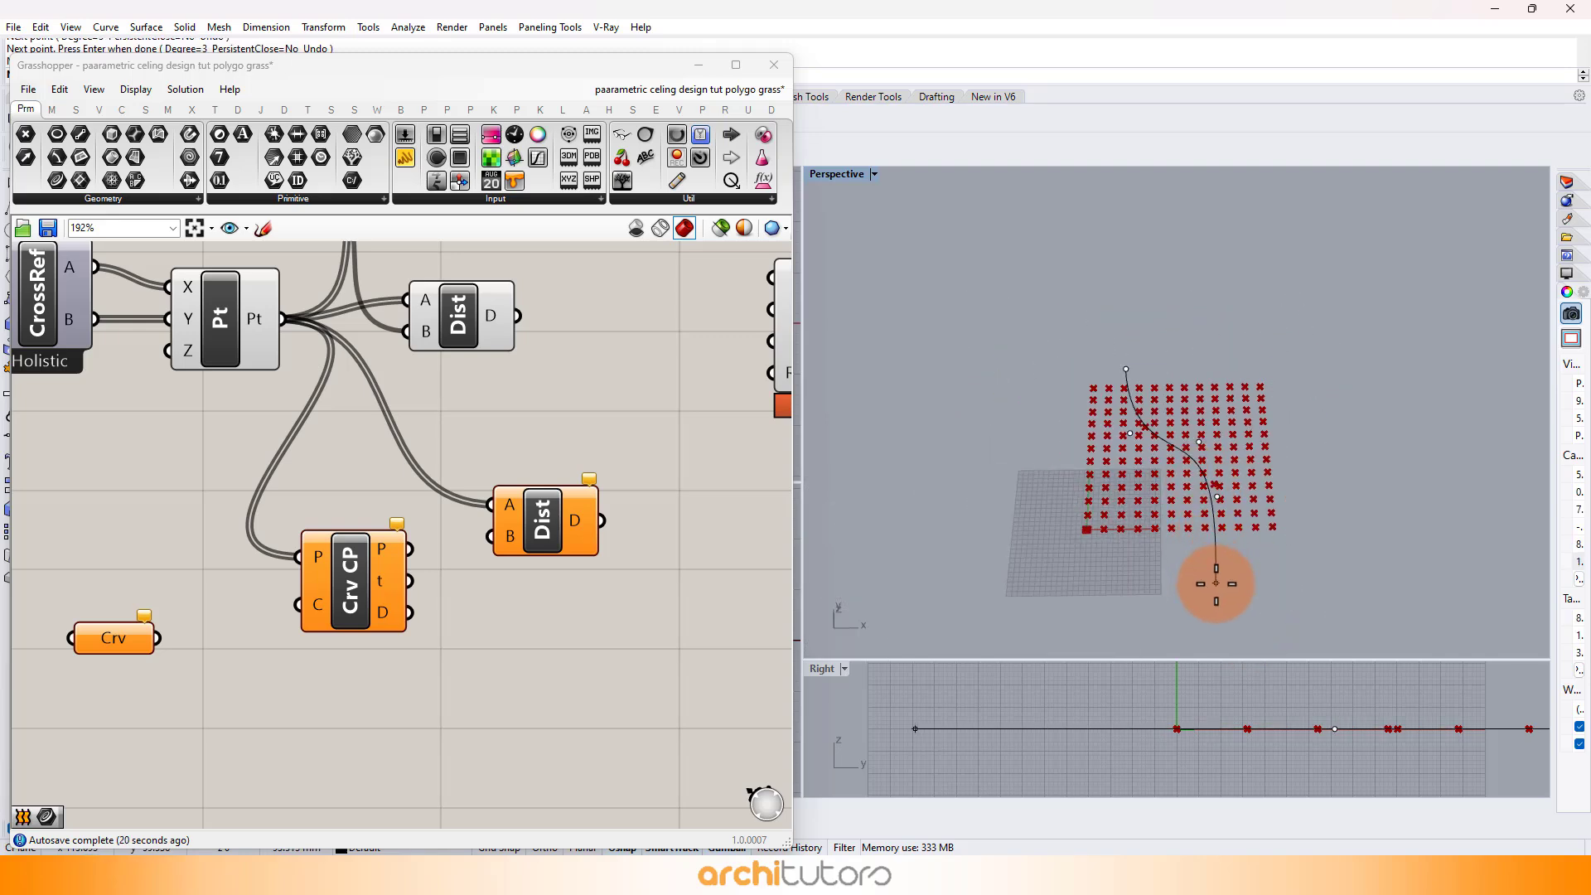
pyautogui.press('Return')
pyautogui.scroll(4, 1226, 417)
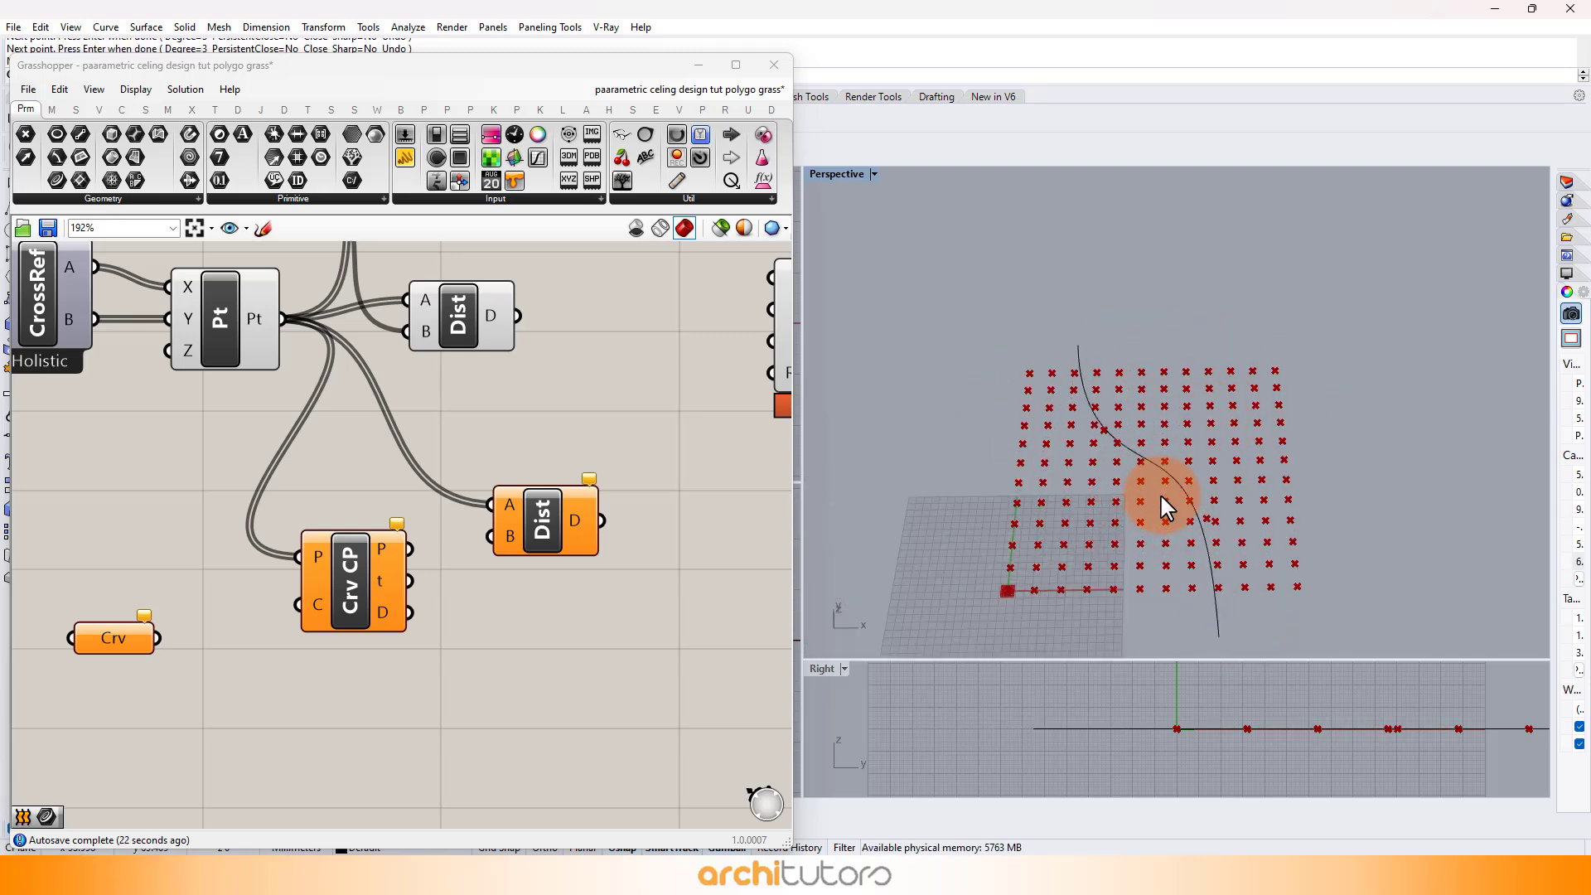
# - Show the curve's control points and move the second one toward the near edge of the grid
pyautogui.click(1160, 463)
pyautogui.scroll(3, 1095, 419)
pyautogui.moveTo(981, 402); pyautogui.dragTo(1248, 501)
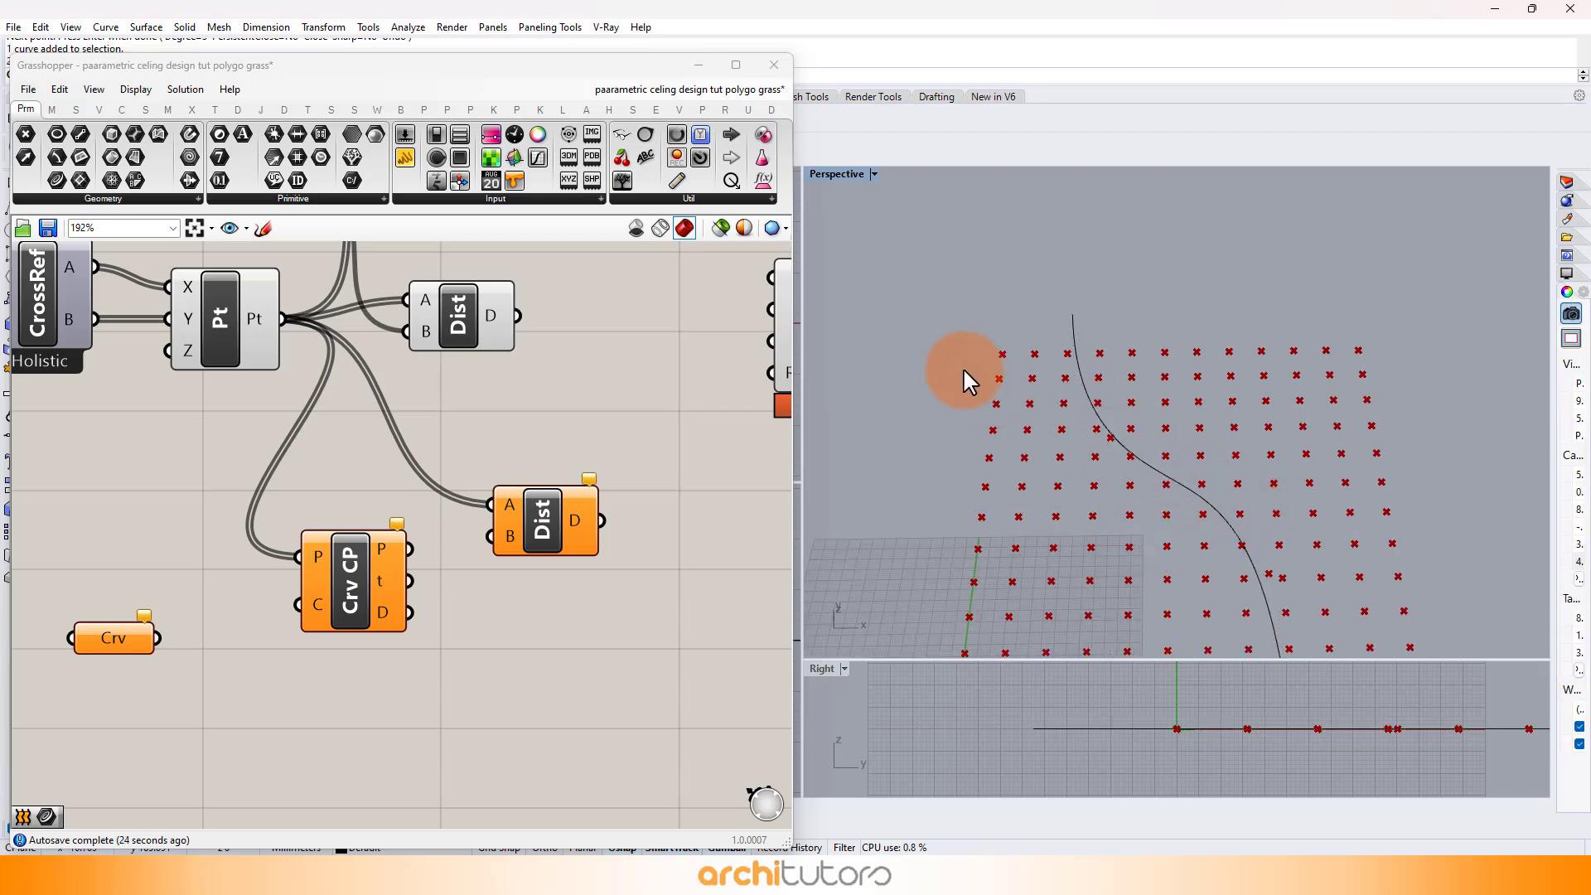
pyautogui.press('F10')
pyautogui.click(1076, 453)
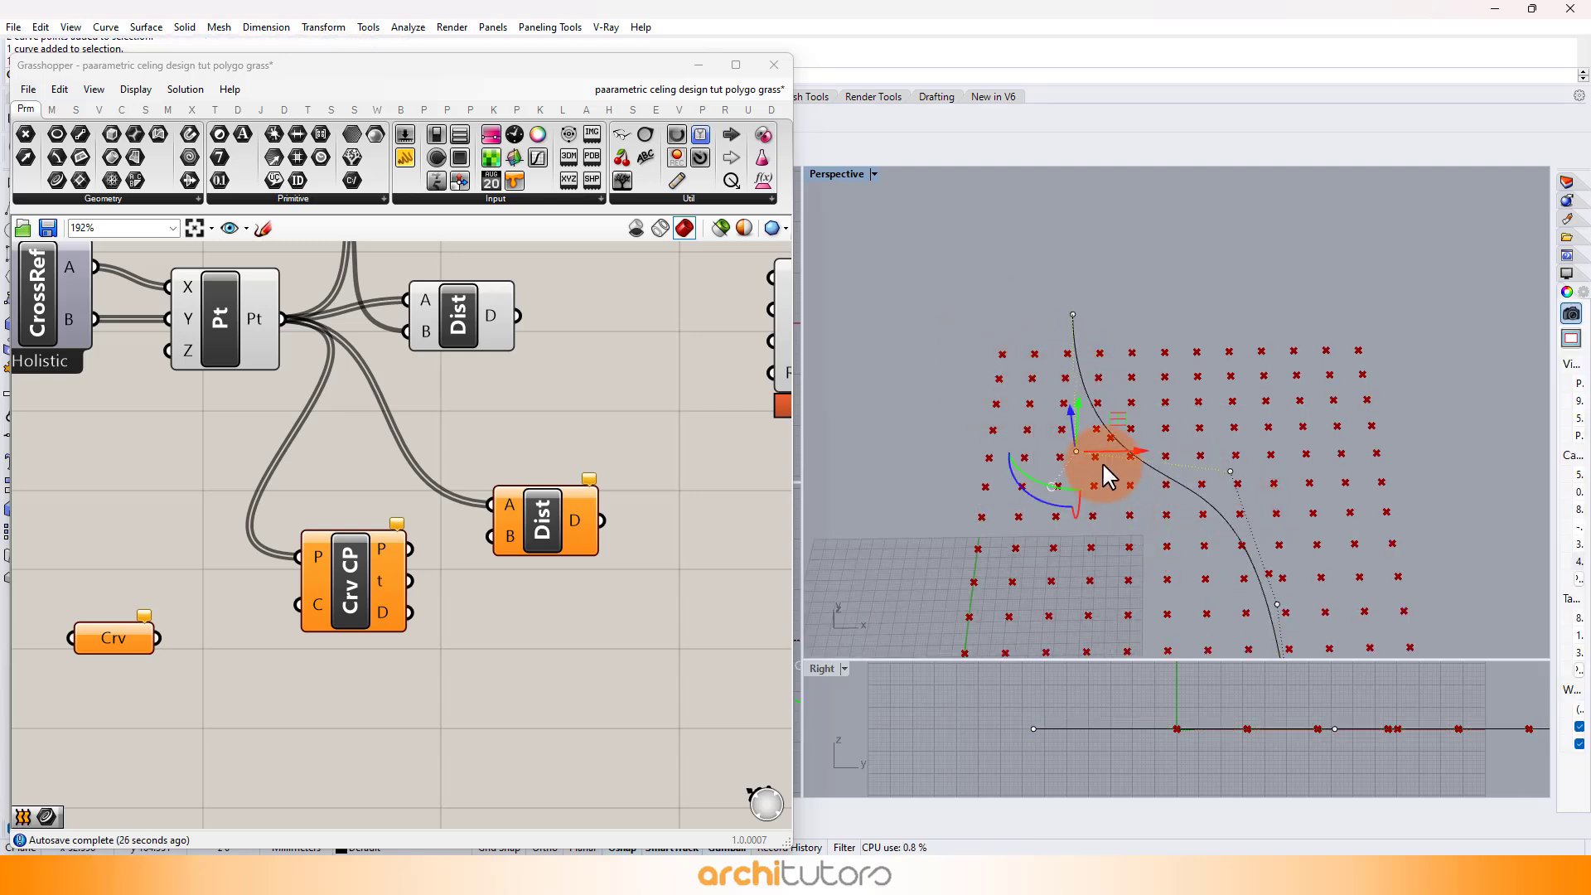
pyautogui.moveTo(1076, 402); pyautogui.dragTo(1132, 497)
pyautogui.scroll(-2, 1212, 414)
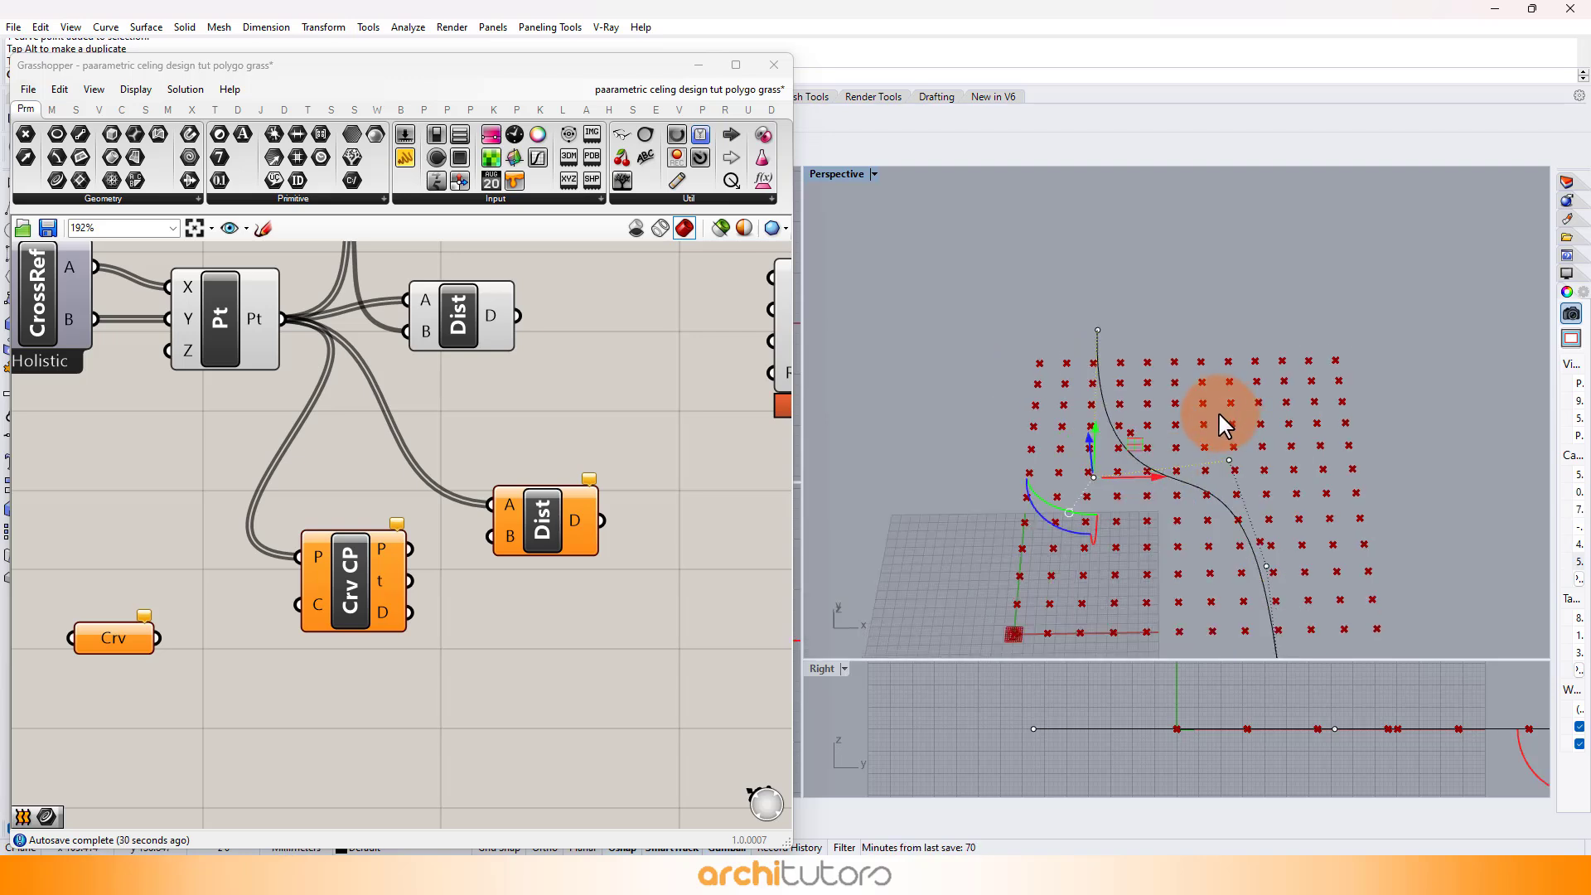
# - Delete the curve's middle control point and move the next one toward the far edge of the grid
pyautogui.scroll(-2, 1205, 410)
pyautogui.click(1222, 454)
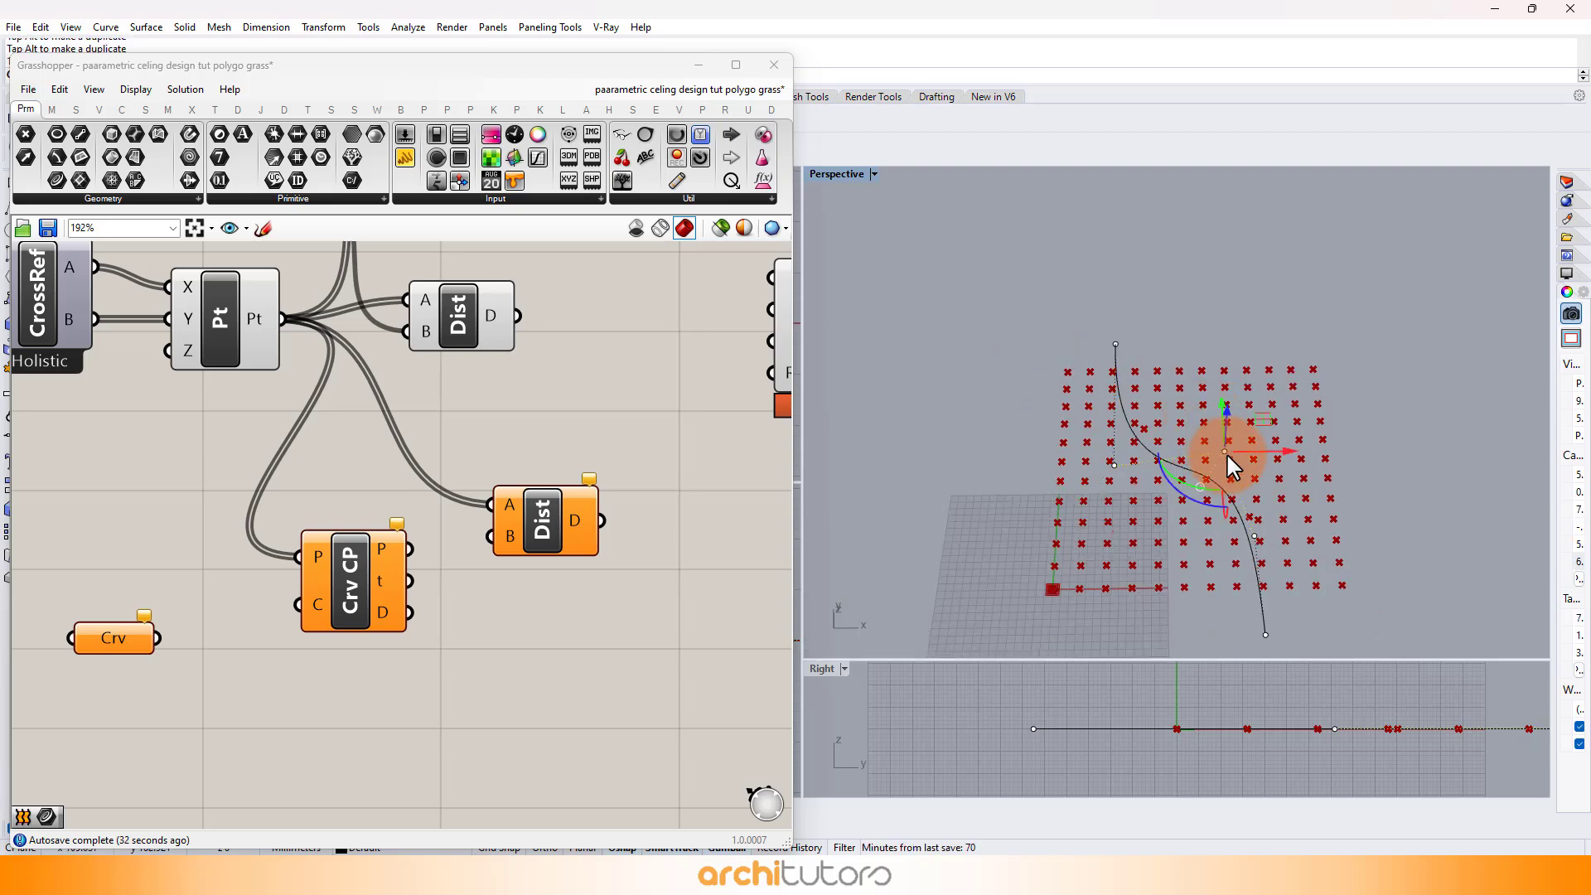
pyautogui.press('Delete')
pyautogui.click(1250, 532)
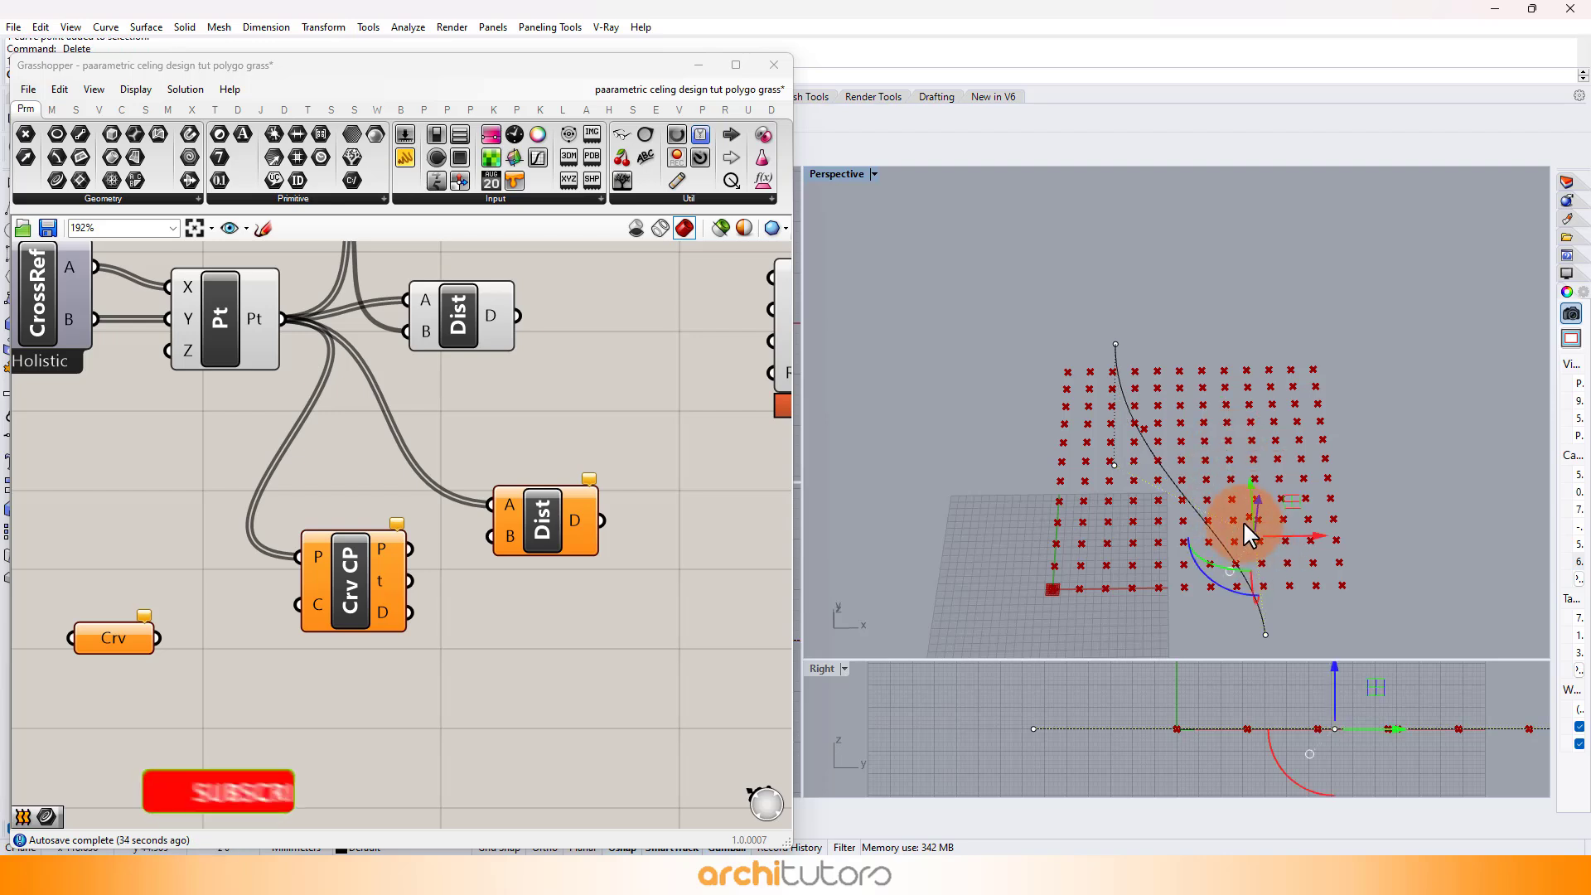
pyautogui.moveTo(1250, 497); pyautogui.dragTo(1231, 375)
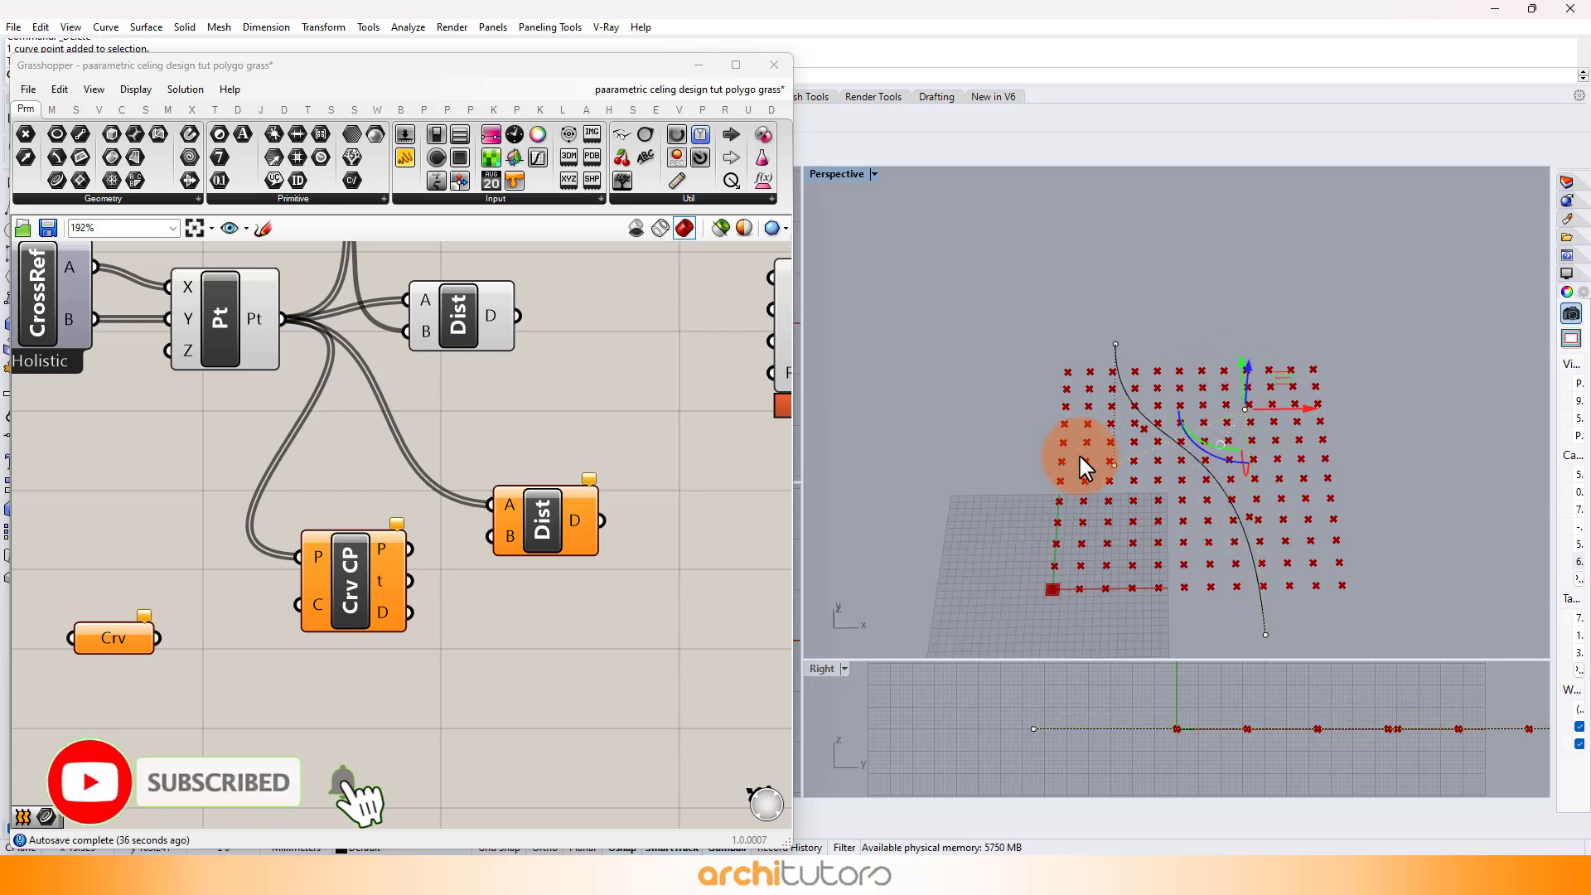
# - Pull the curve's second control point further toward the near edge to strengthen the bend
pyautogui.click(1115, 461)
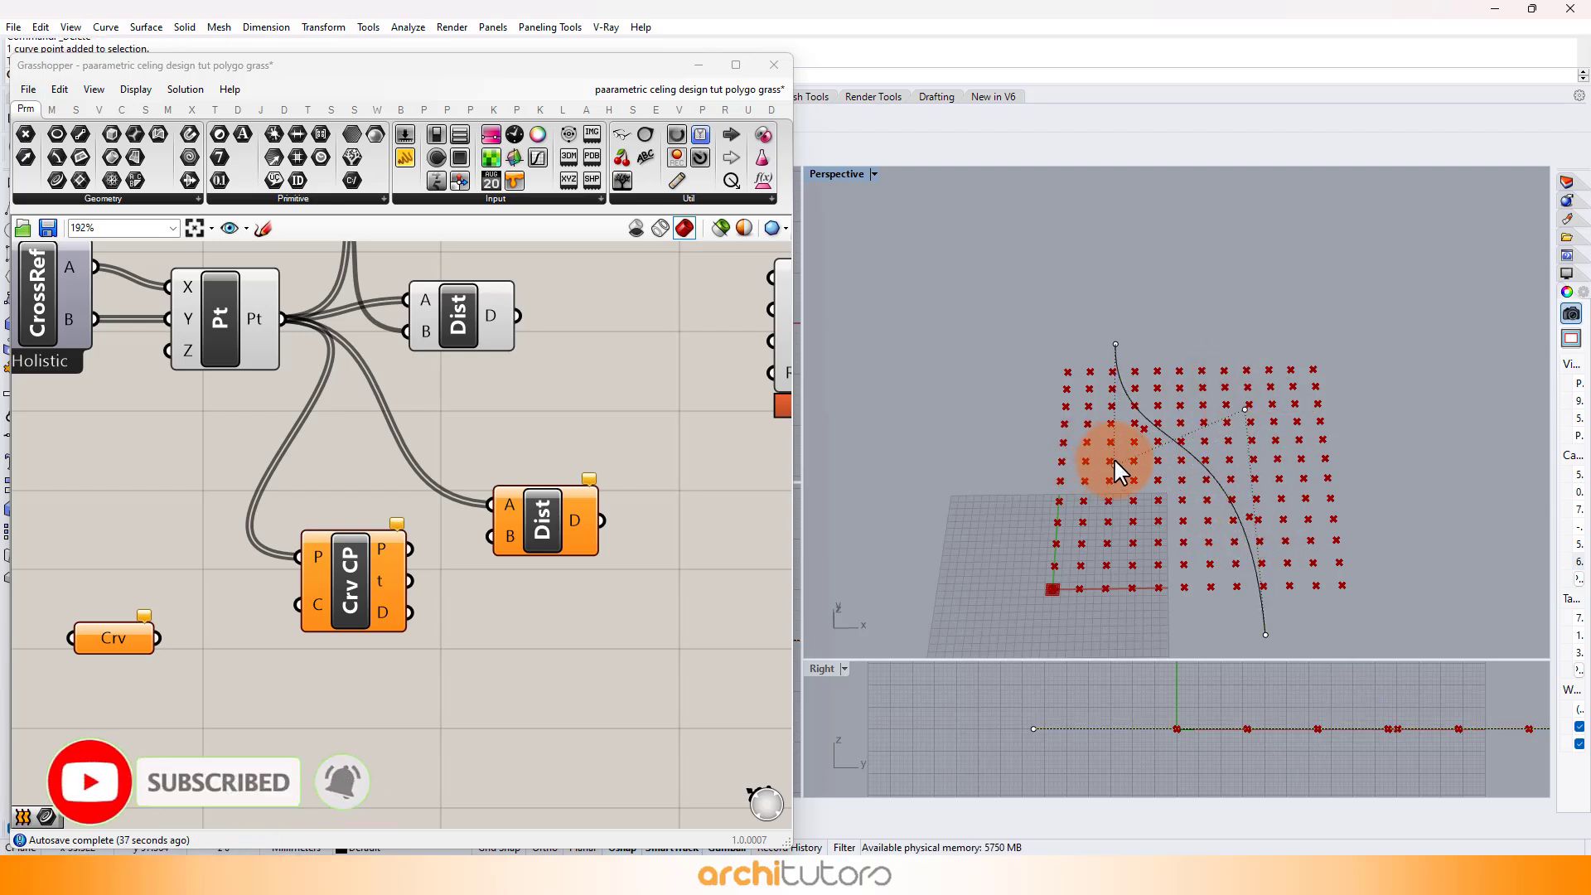
pyautogui.click(1146, 420)
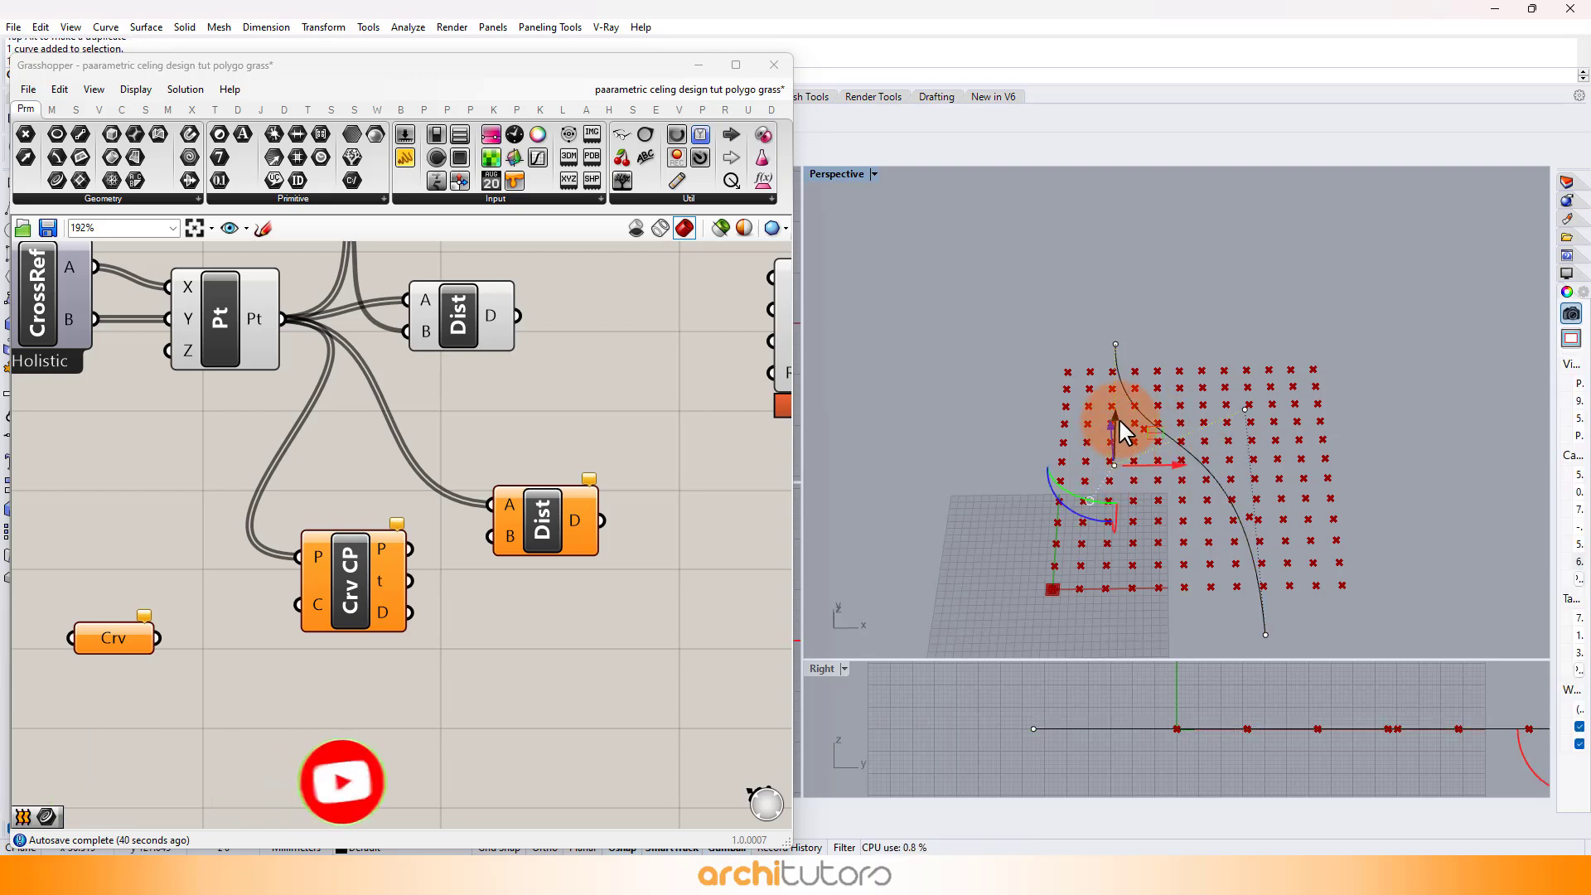
pyautogui.moveTo(1121, 411); pyautogui.dragTo(1113, 489)
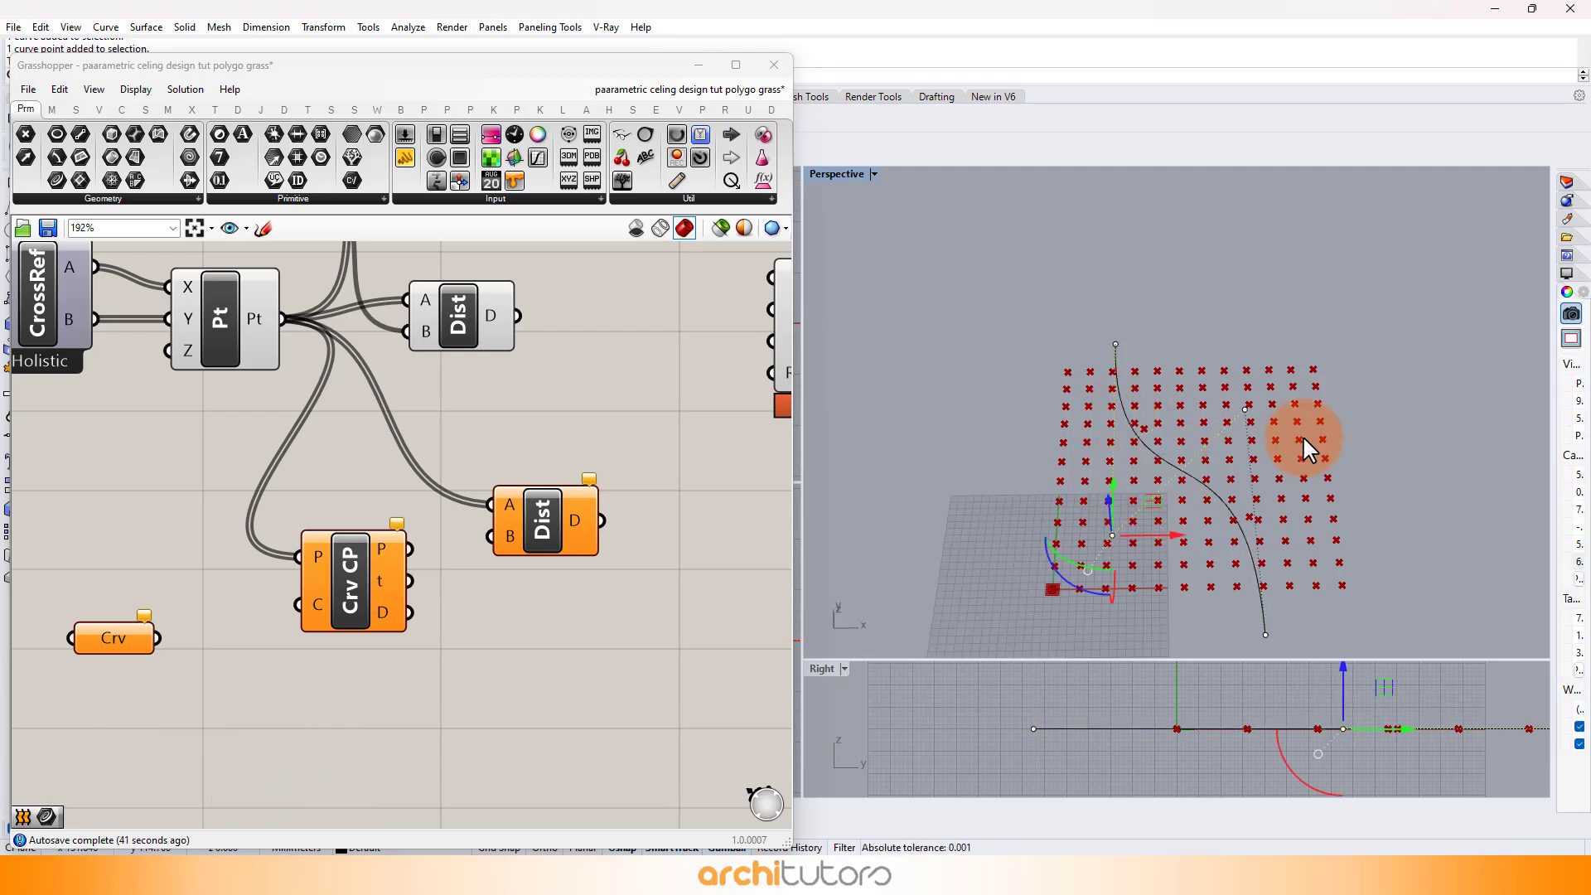
# - Shift the curve and adjust its control points so it runs as an S through the middle of the grid
pyautogui.moveTo(1291, 416)
pyautogui.mouseDown(button='right')
pyautogui.moveTo(1093, 434)
pyautogui.moveTo(1111, 504)
pyautogui.mouseUp(button='right')
pyautogui.click(1036, 547)
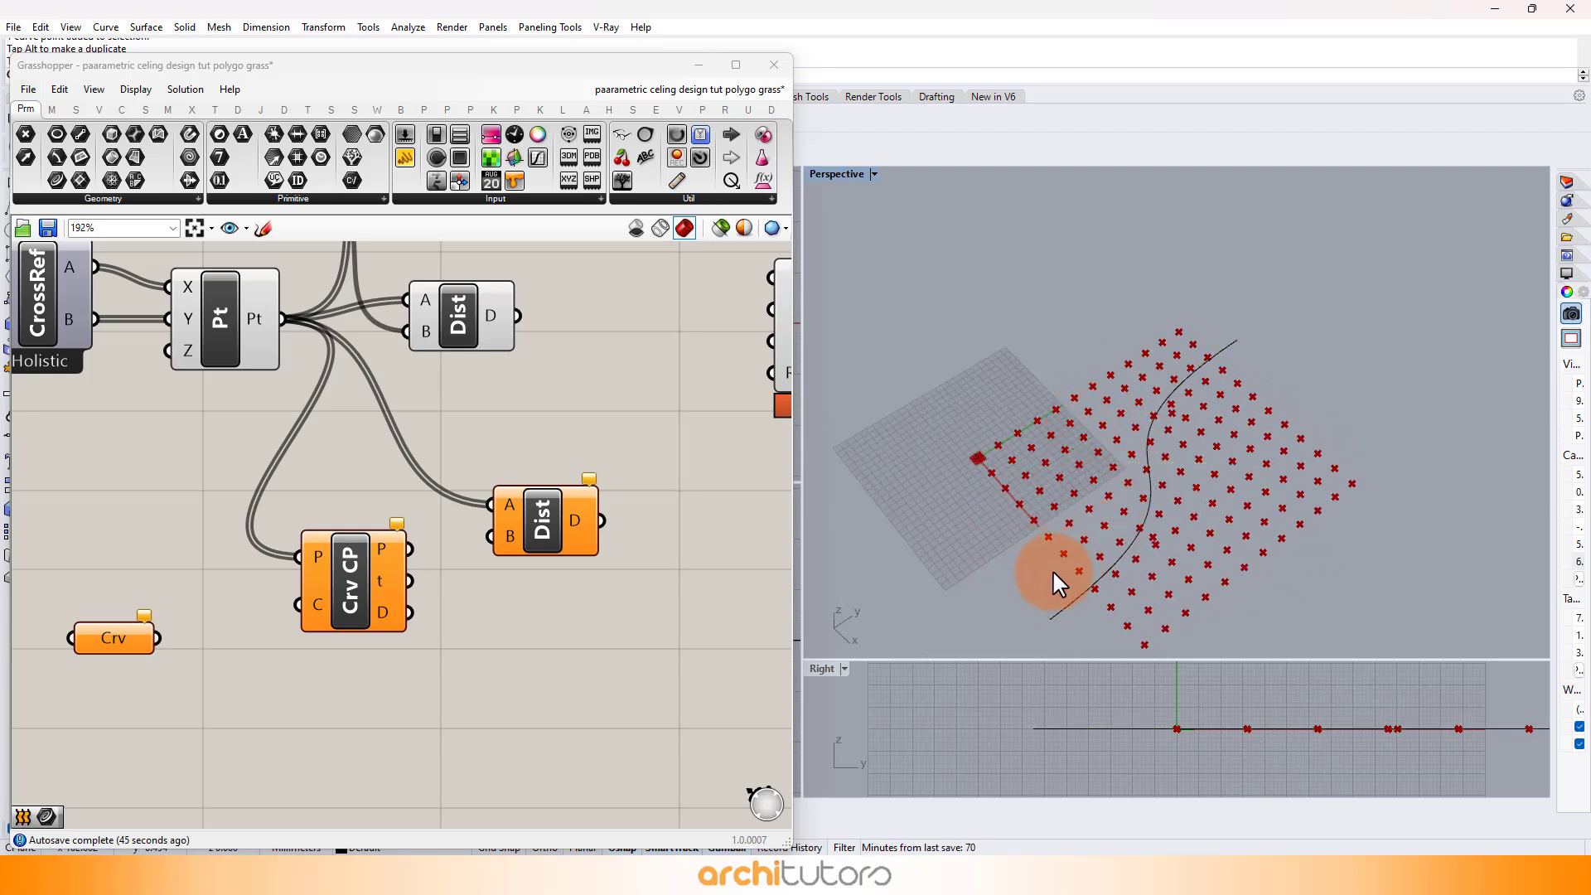
pyautogui.click(1050, 619)
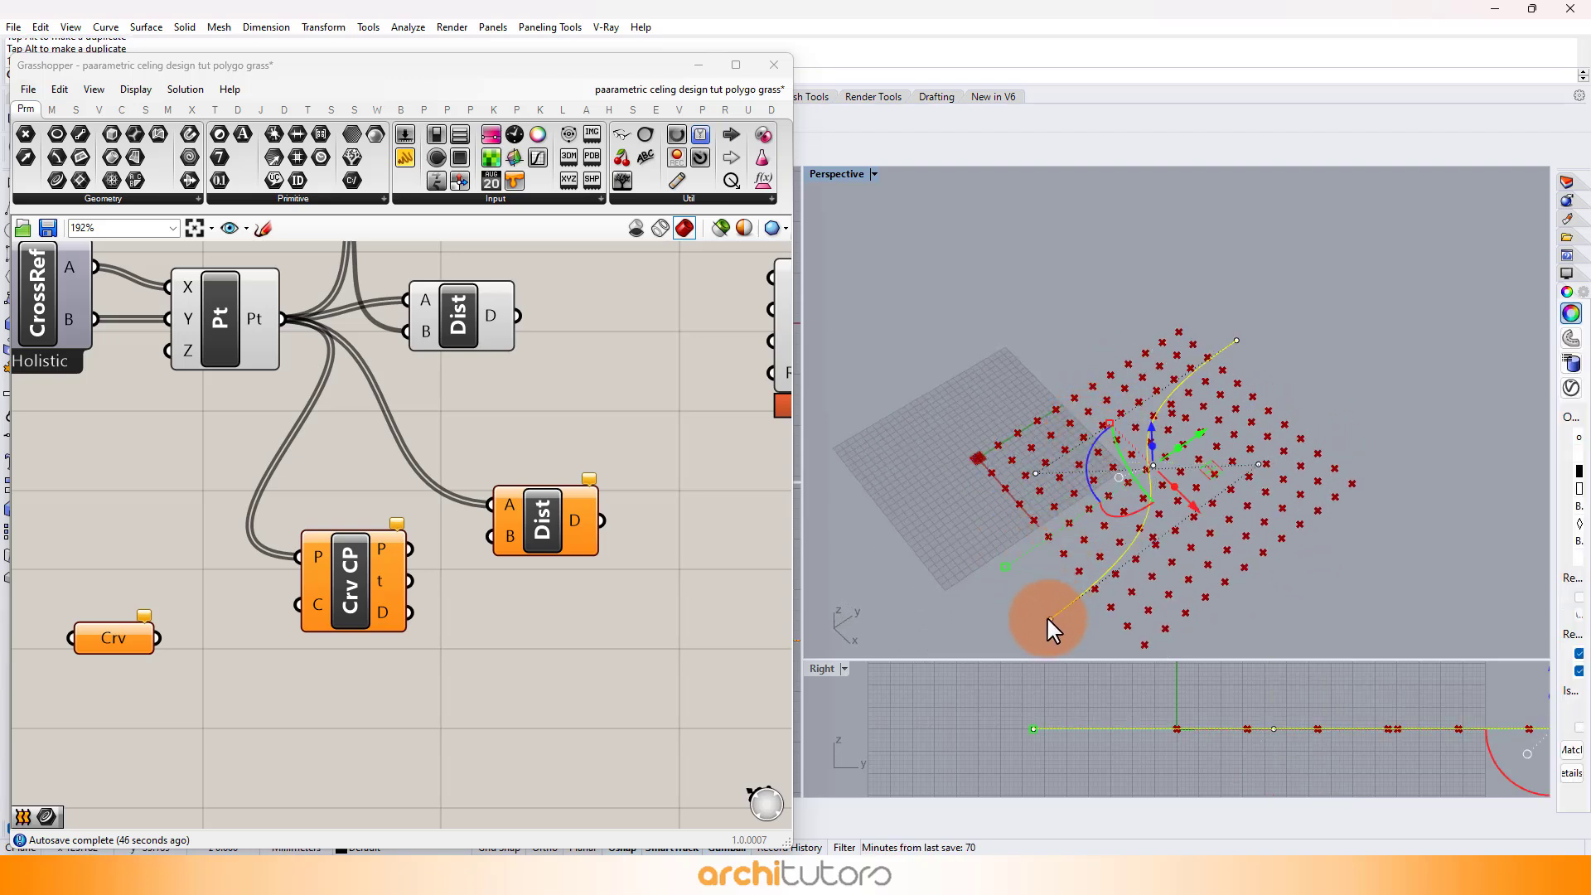
pyautogui.click(1249, 465)
pyautogui.moveTo(1255, 464); pyautogui.dragTo(1192, 381, button='right')
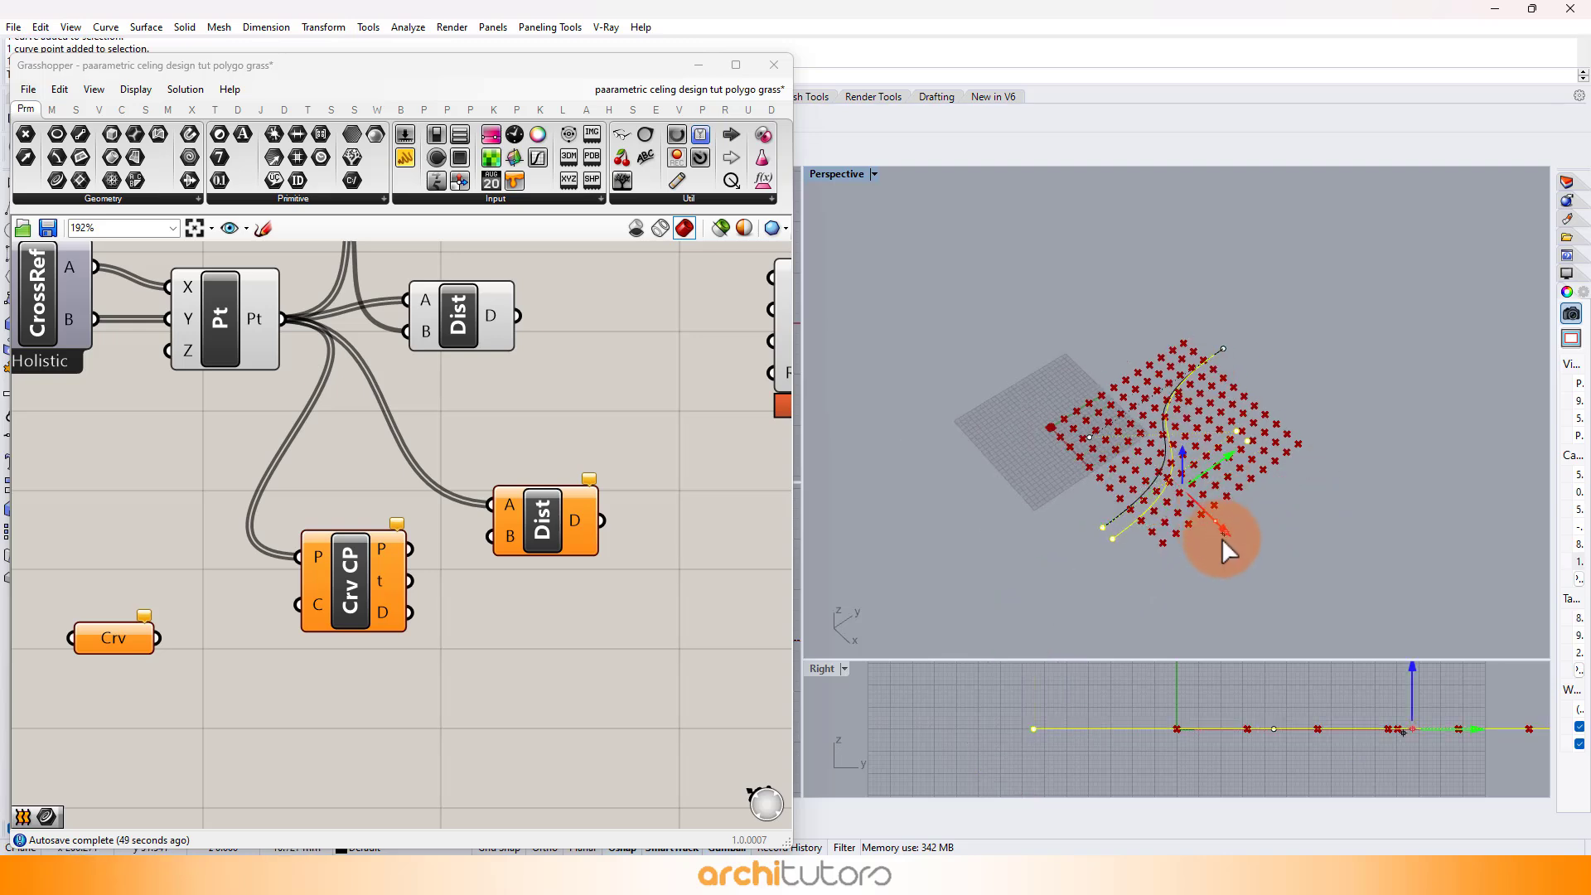
pyautogui.moveTo(1226, 540); pyautogui.dragTo(1211, 338, button='right')
pyautogui.moveTo(1211, 338); pyautogui.dragTo(1178, 415)
pyautogui.moveTo(1211, 491); pyautogui.dragTo(1204, 490)
pyautogui.moveTo(1205, 414); pyautogui.dragTo(1204, 415)
pyautogui.click(1207, 413)
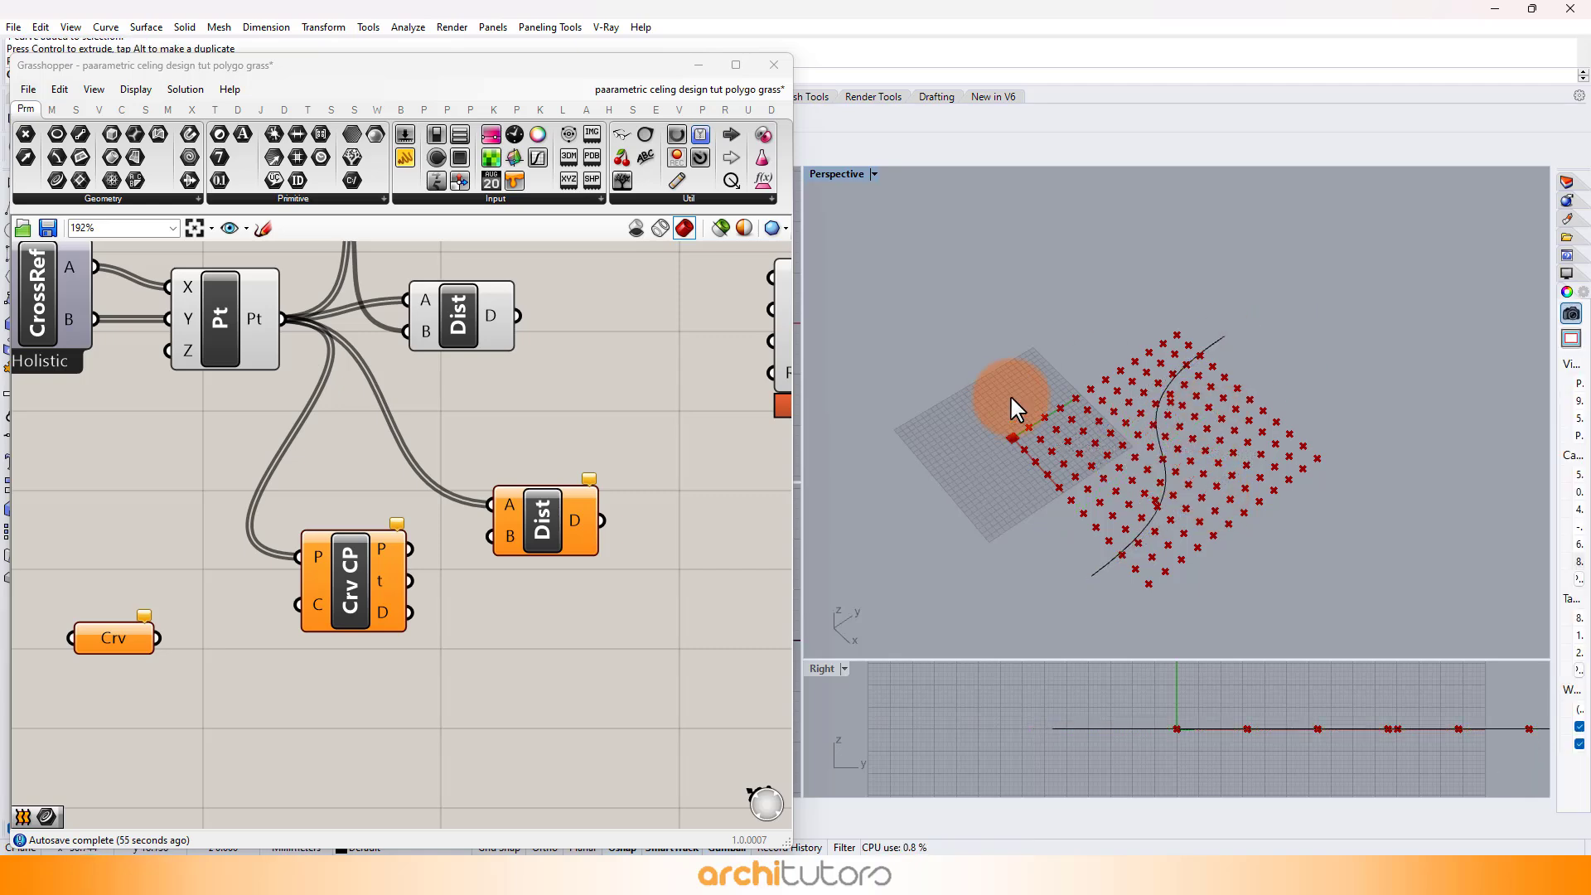
# - Set the Curve parameter to one curve, picking the S-shaped curve drawn across the grid
pyautogui.moveTo(1011, 394); pyautogui.dragTo(987, 486, button='right')
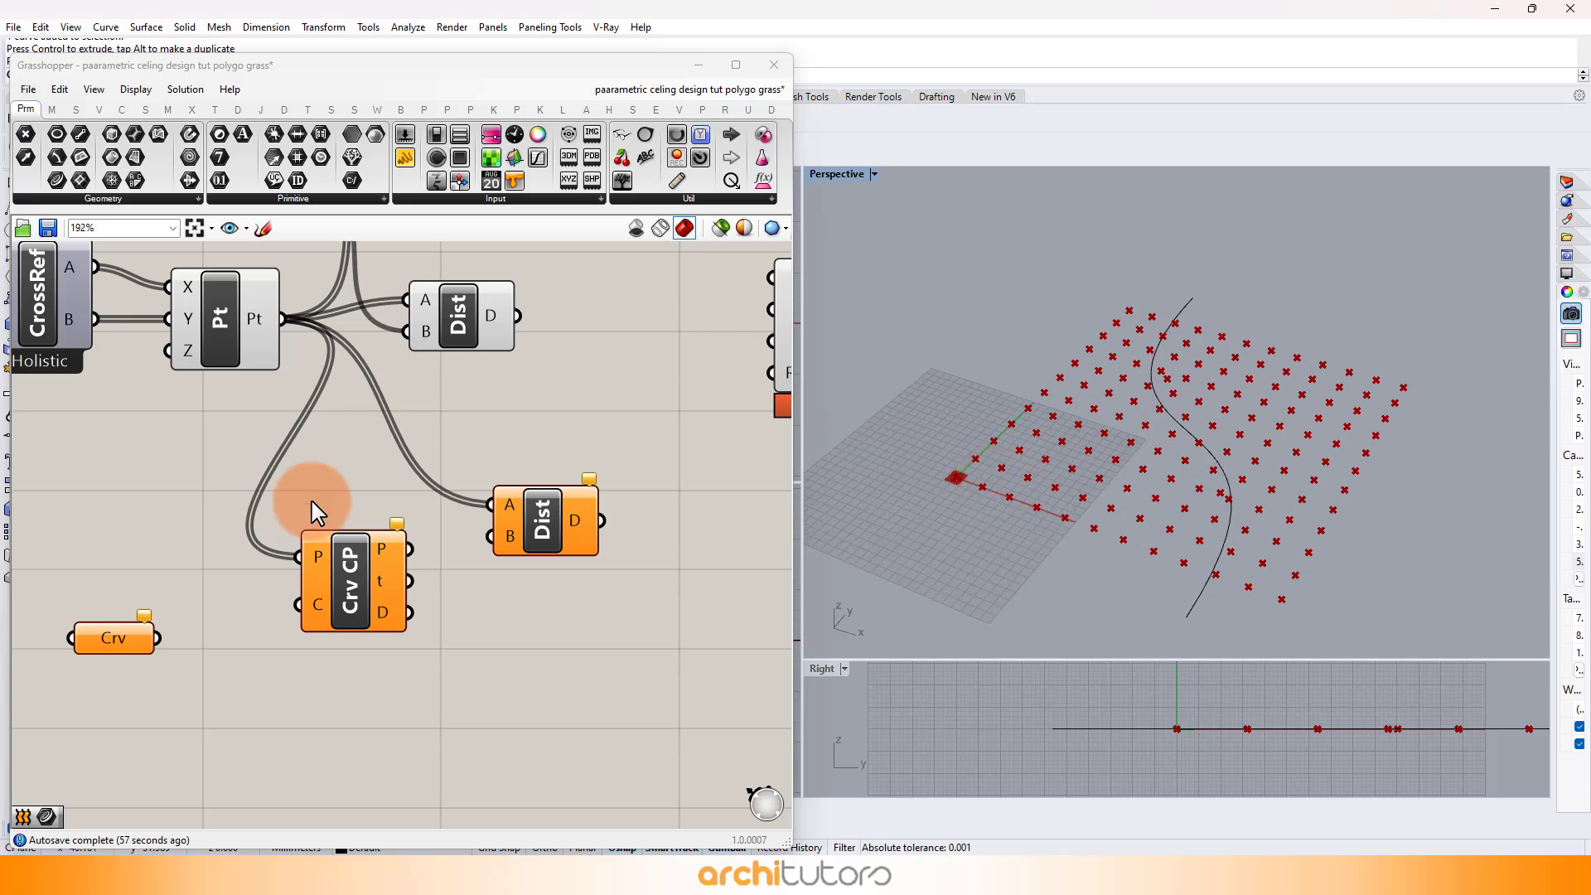
pyautogui.moveTo(186, 507); pyautogui.dragTo(273, 434, button='right')
pyautogui.rightClick(206, 561)
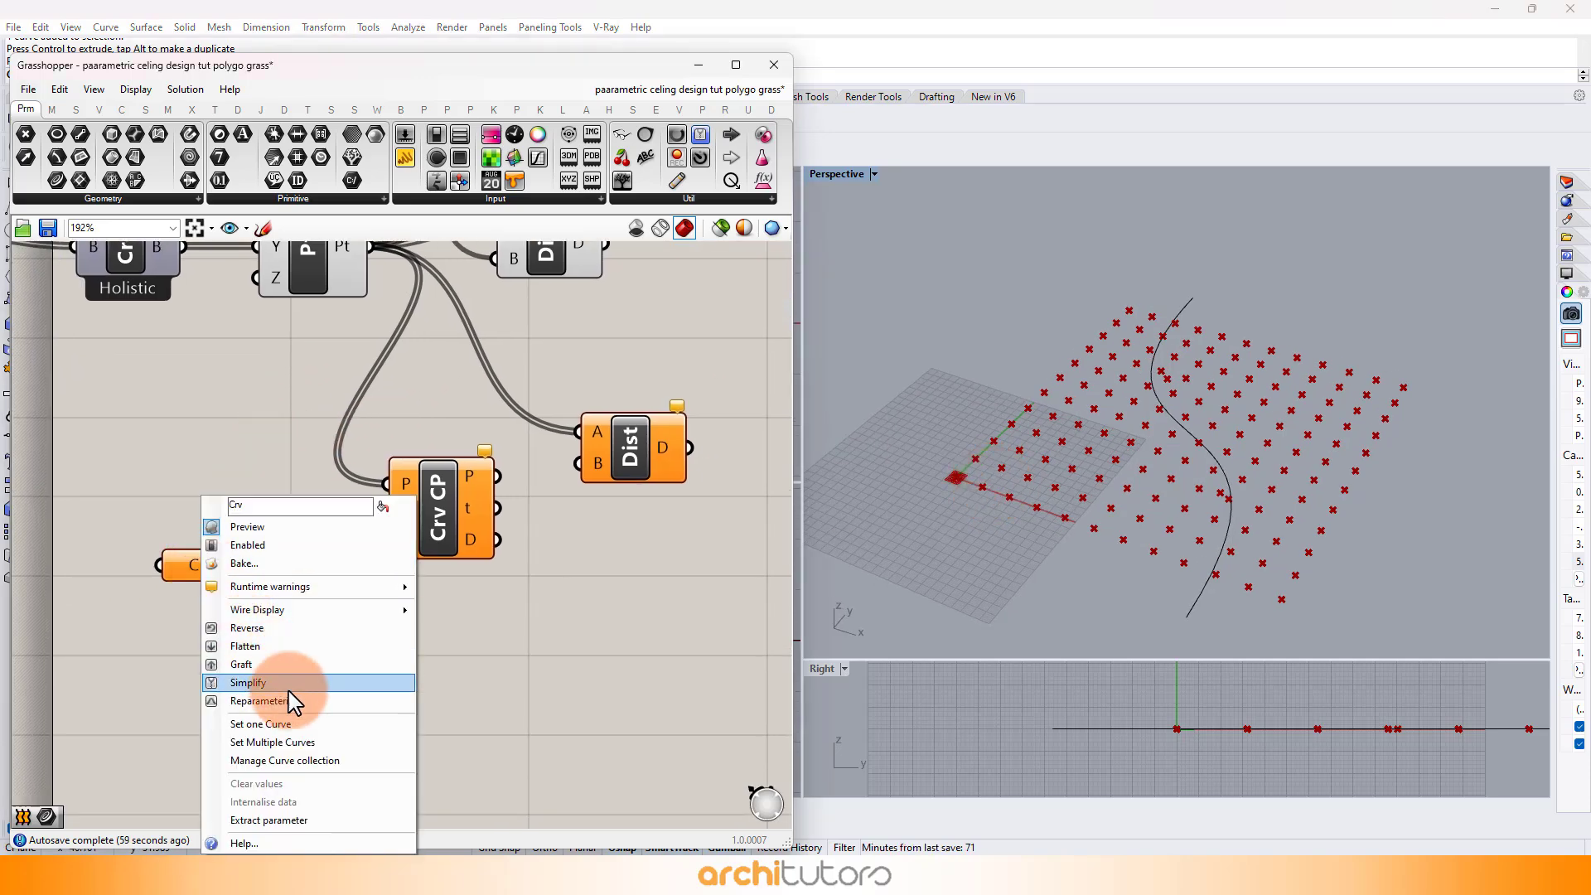
pyautogui.click(302, 721)
pyautogui.click(1197, 468)
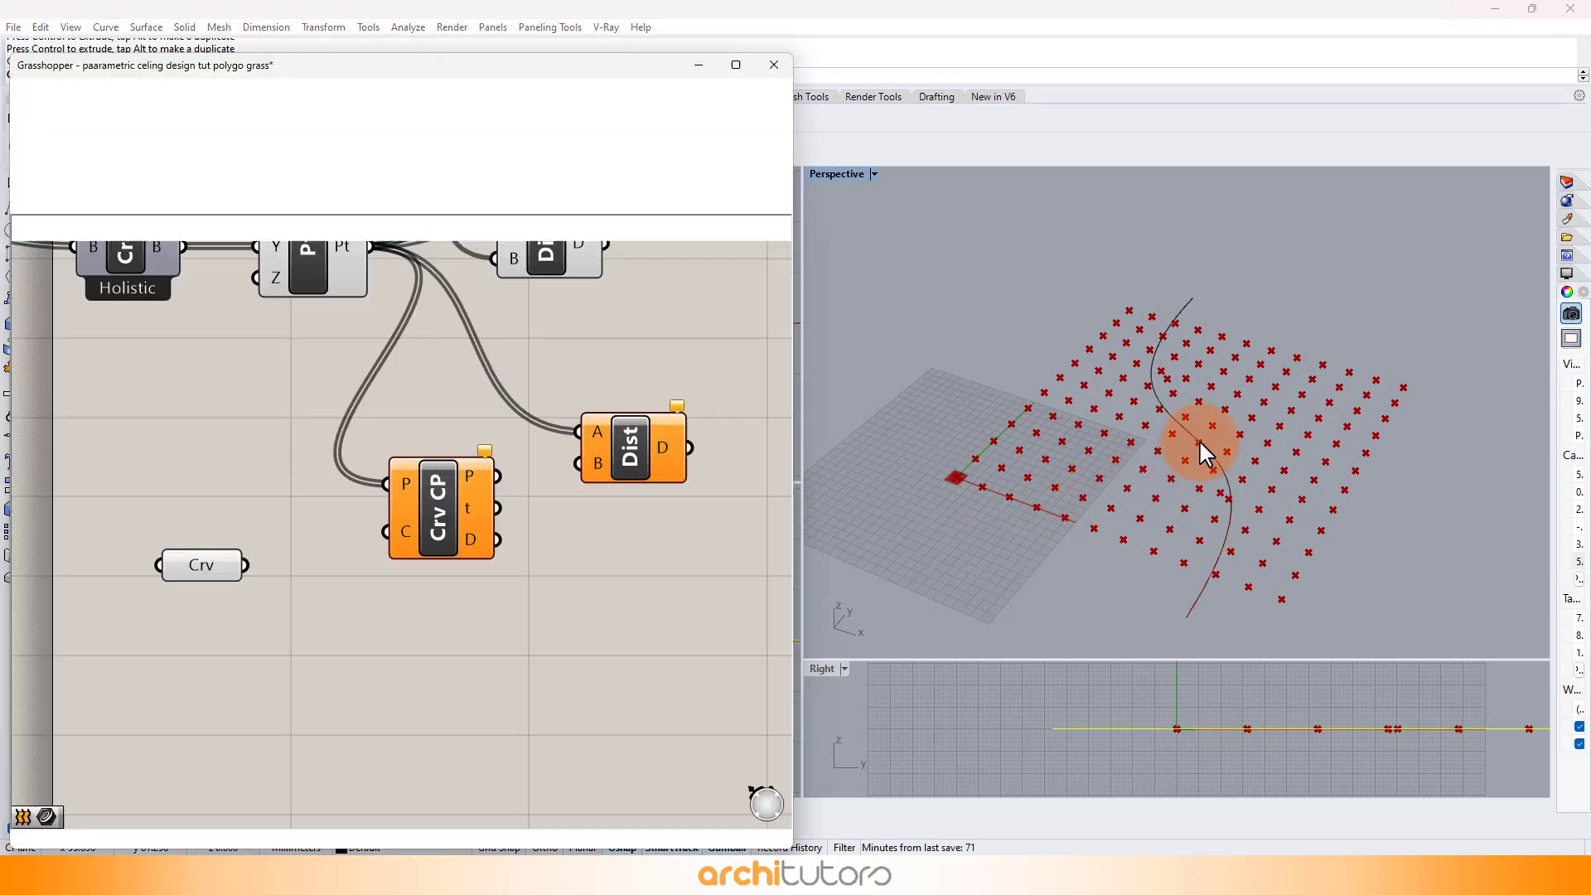
# - Connect the Curve parameter to the curve input of the Curve Closest Point component
pyautogui.moveTo(366, 544); pyautogui.dragTo(369, 538)
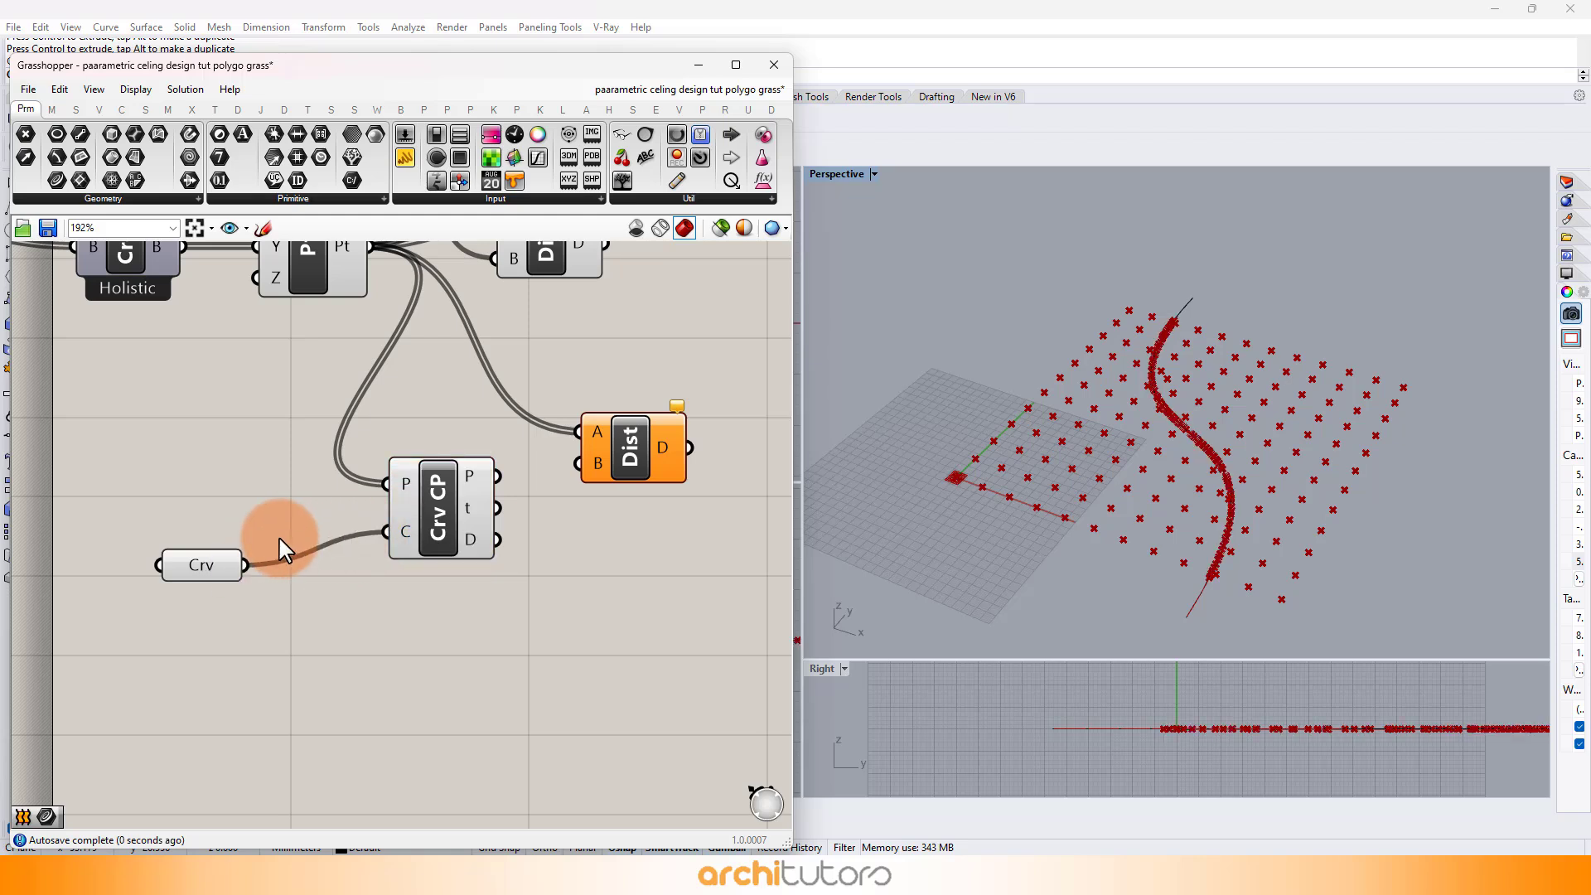
pyautogui.click(439, 510)
pyautogui.moveTo(636, 473); pyautogui.dragTo(365, 531, button='right')
pyautogui.scroll(-2, 371, 533)
pyautogui.click(410, 505)
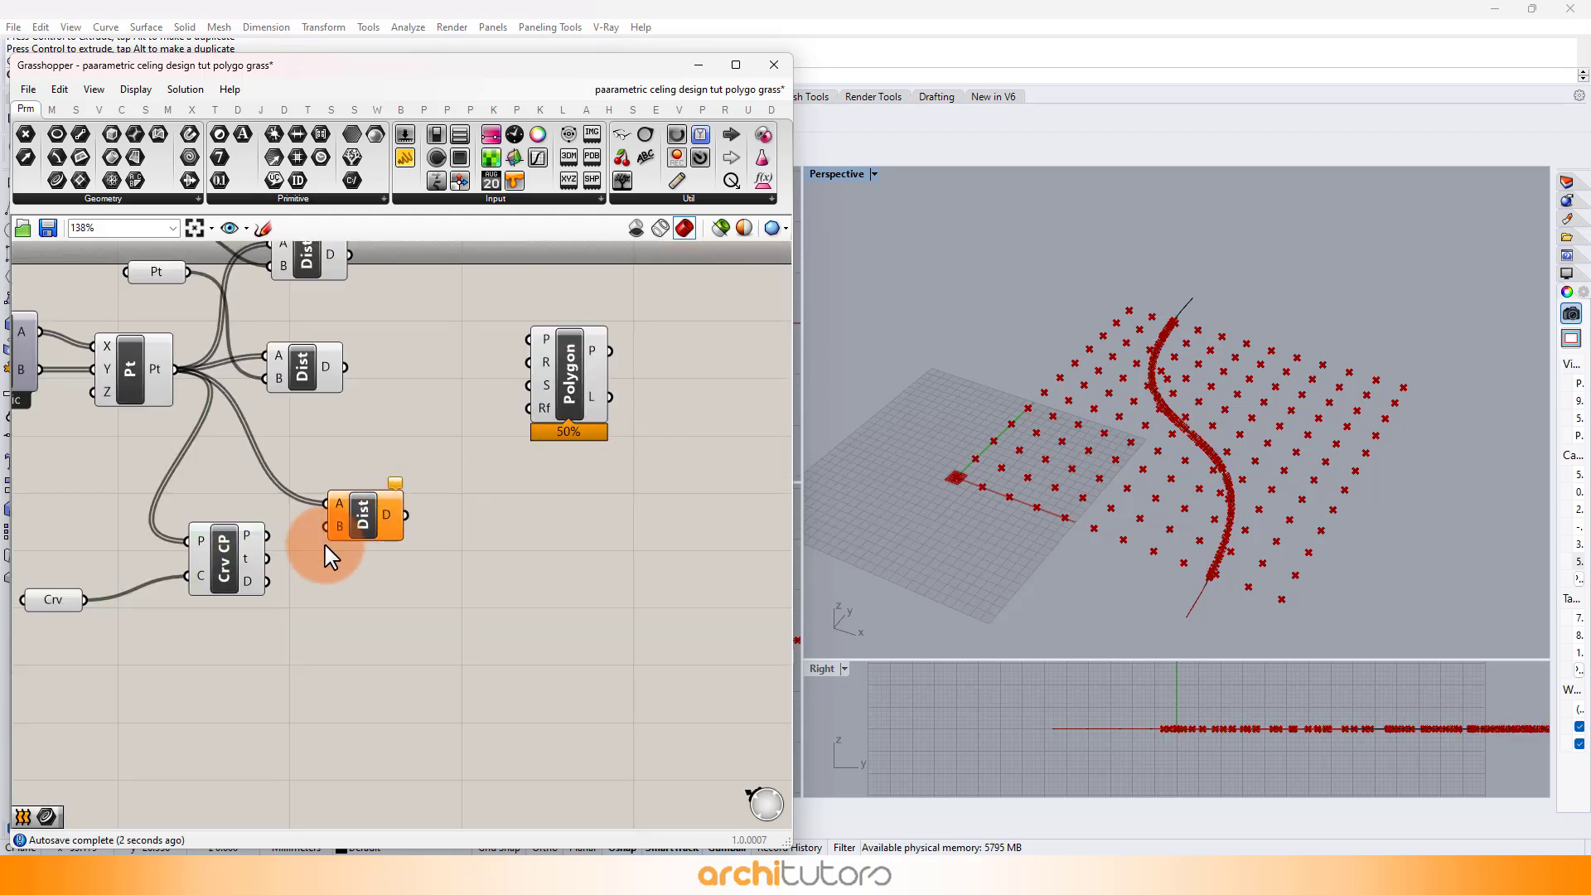
pyautogui.scroll(2, 357, 402)
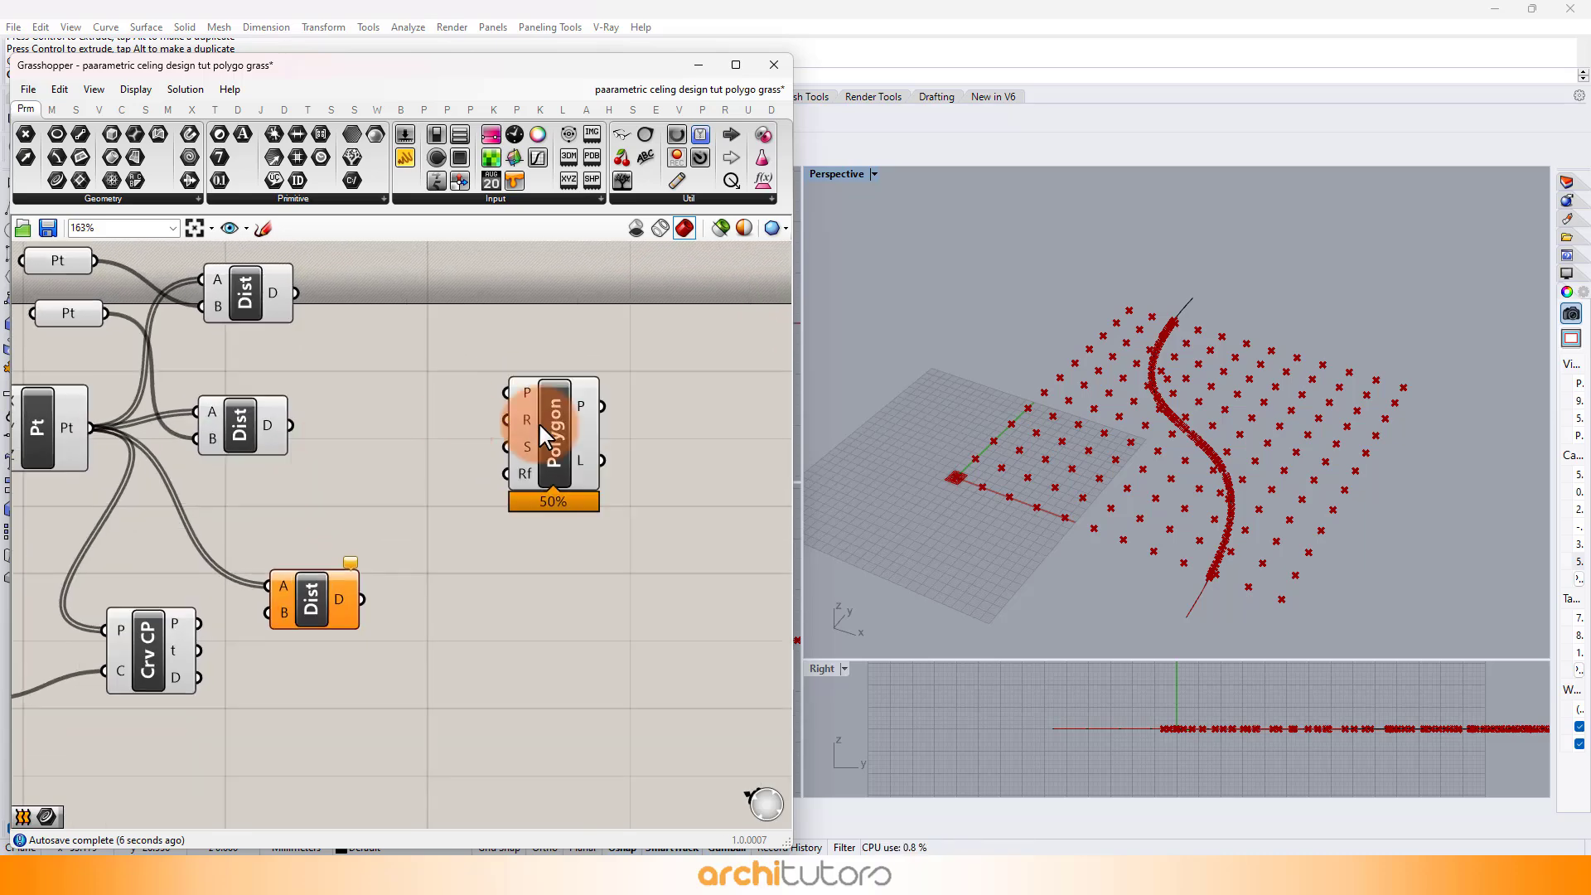
# - Shift the Polygon component away from the distance components and add a Minimum component in the freed space
pyautogui.moveTo(539, 421); pyautogui.dragTo(737, 397)
pyautogui.click(356, 395)
pyautogui.doubleClick(356, 395)
pyautogui.write('Mi')
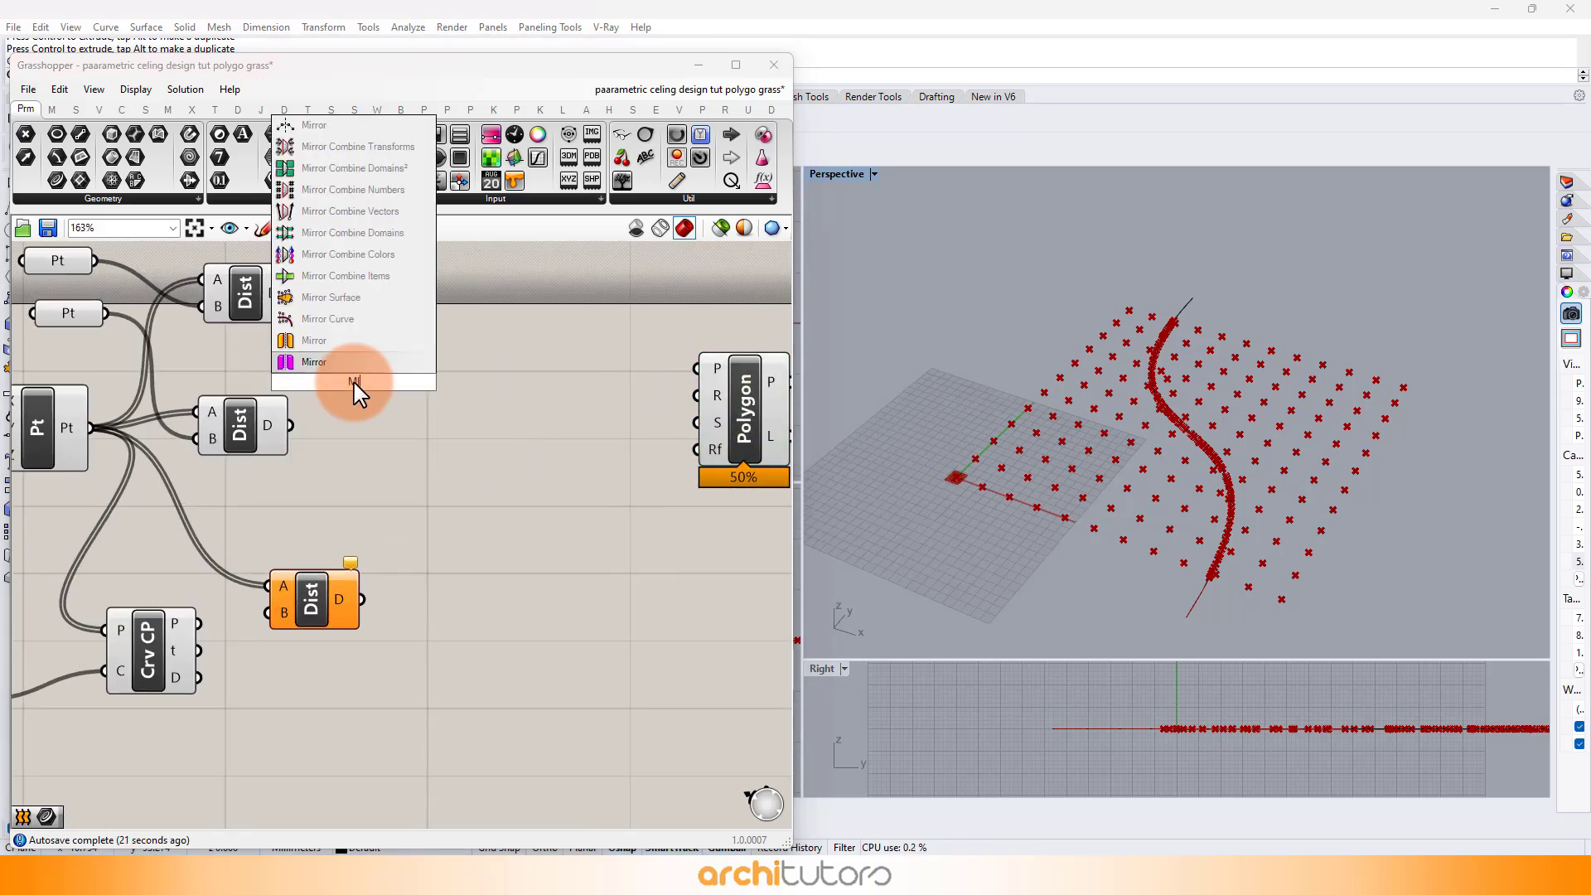
pyautogui.write('n')
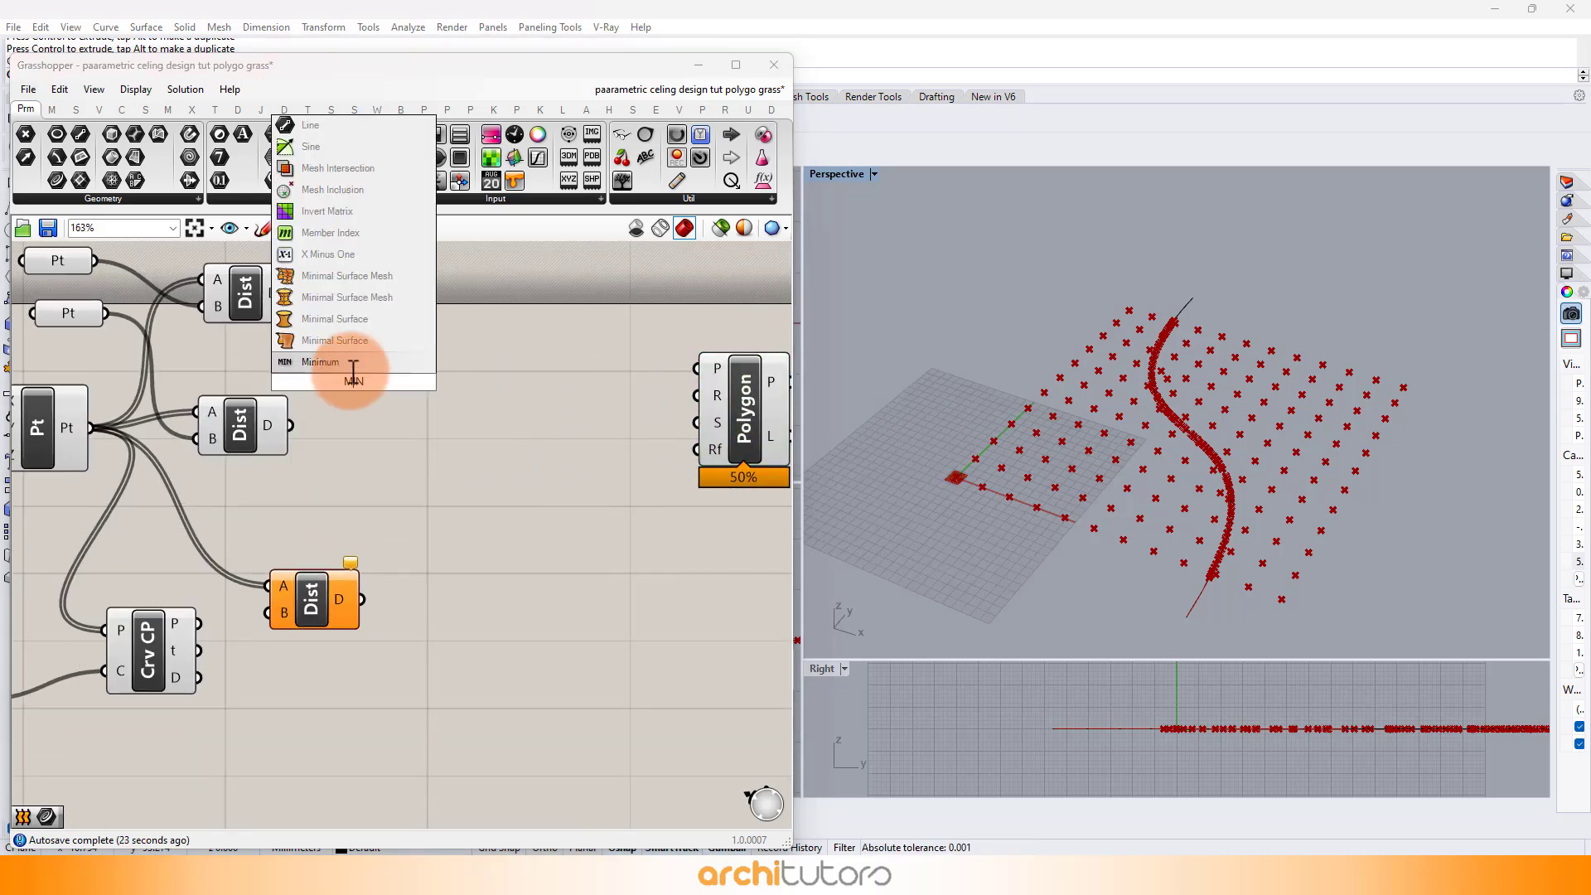
pyautogui.click(353, 365)
pyautogui.scroll(2, 319, 335)
# - Feed the two attractor-point distances into Minimum's A and B, and the closest curve points into the third Distance's B input
pyautogui.moveTo(284, 277); pyautogui.dragTo(301, 382)
pyautogui.moveTo(277, 460)
pyautogui.mouseDown()
pyautogui.moveTo(301, 417)
pyautogui.moveTo(405, 396)
pyautogui.mouseUp()
pyautogui.moveTo(151, 734); pyautogui.dragTo(247, 719)
pyautogui.click(327, 692)
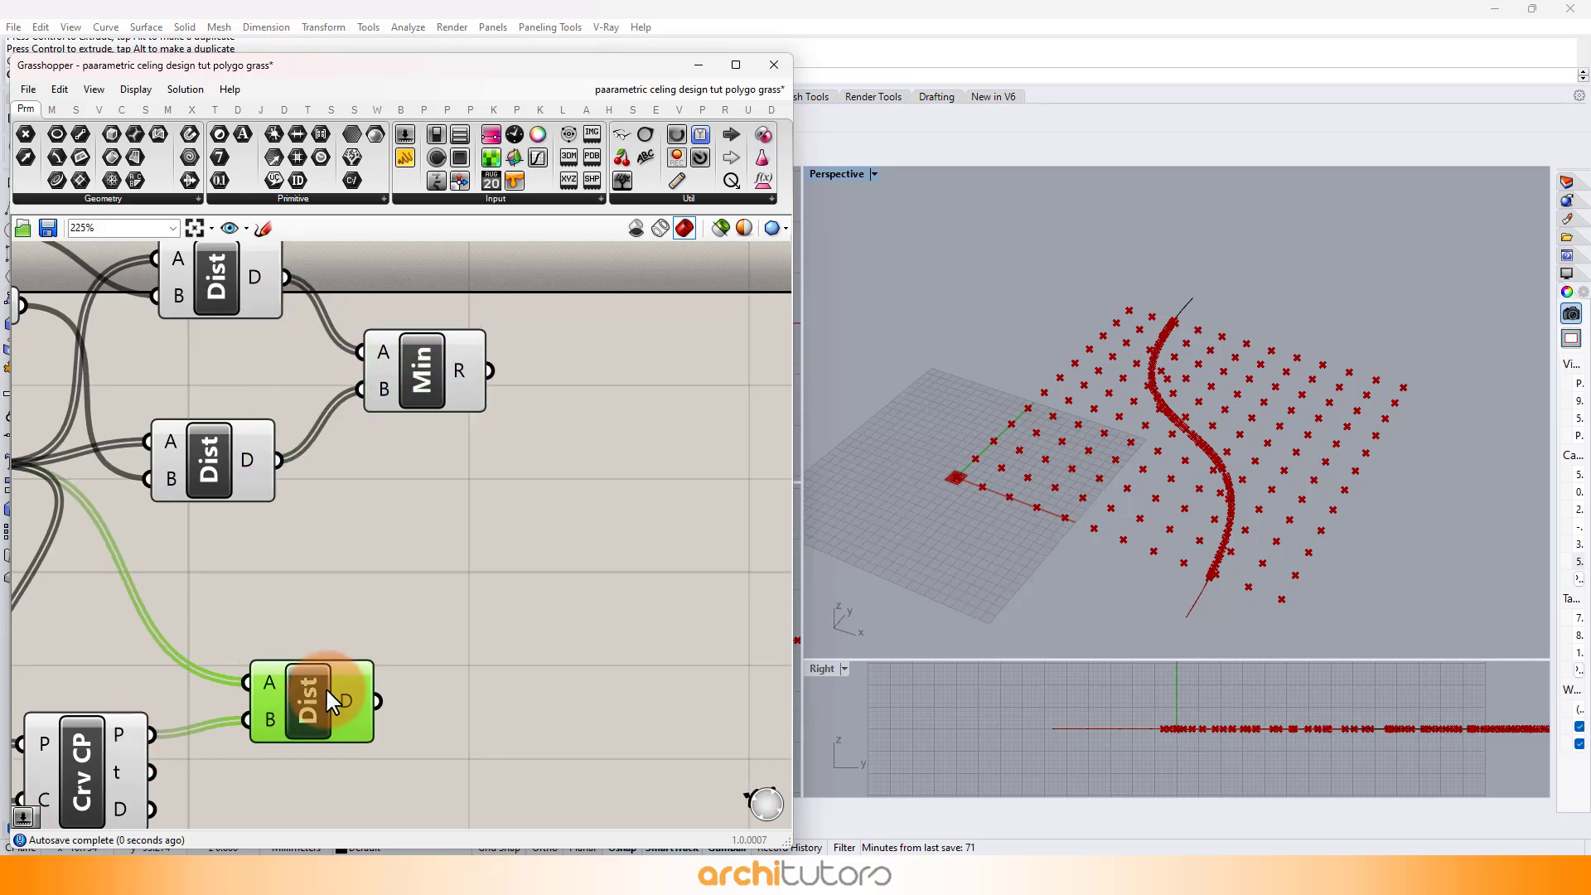
pyautogui.click(402, 497)
pyautogui.scroll(-3, 402, 497)
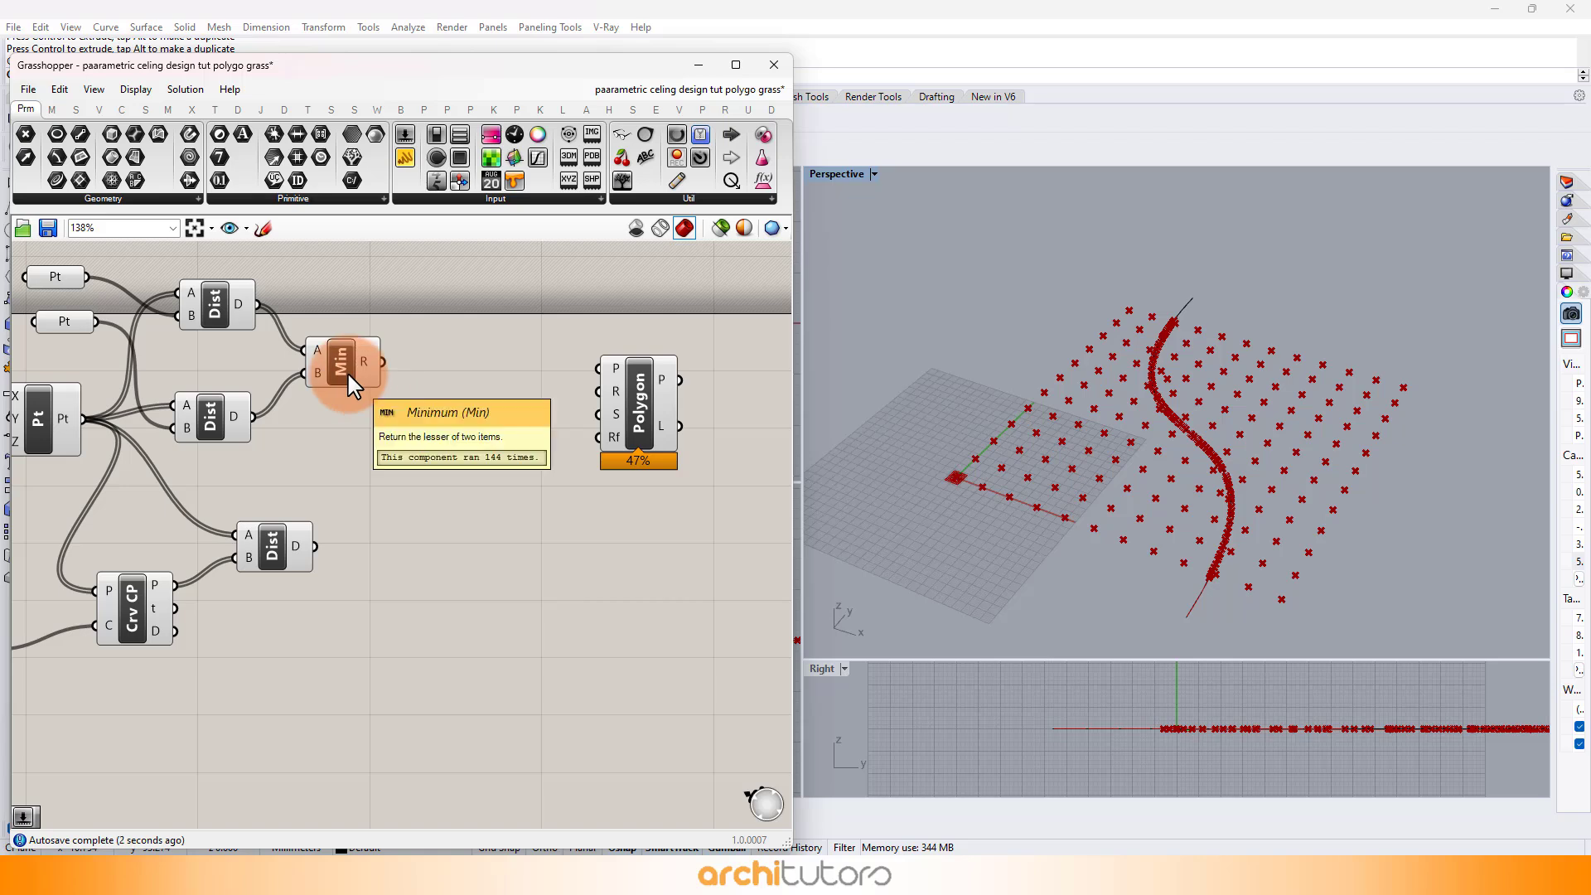
# - Duplicate the Minimum component and place the copy beside the curve's Distance component
pyautogui.click(346, 371)
pyautogui.hotkey('ctrl', 'c')
pyautogui.hotkey('ctrl', 'v')
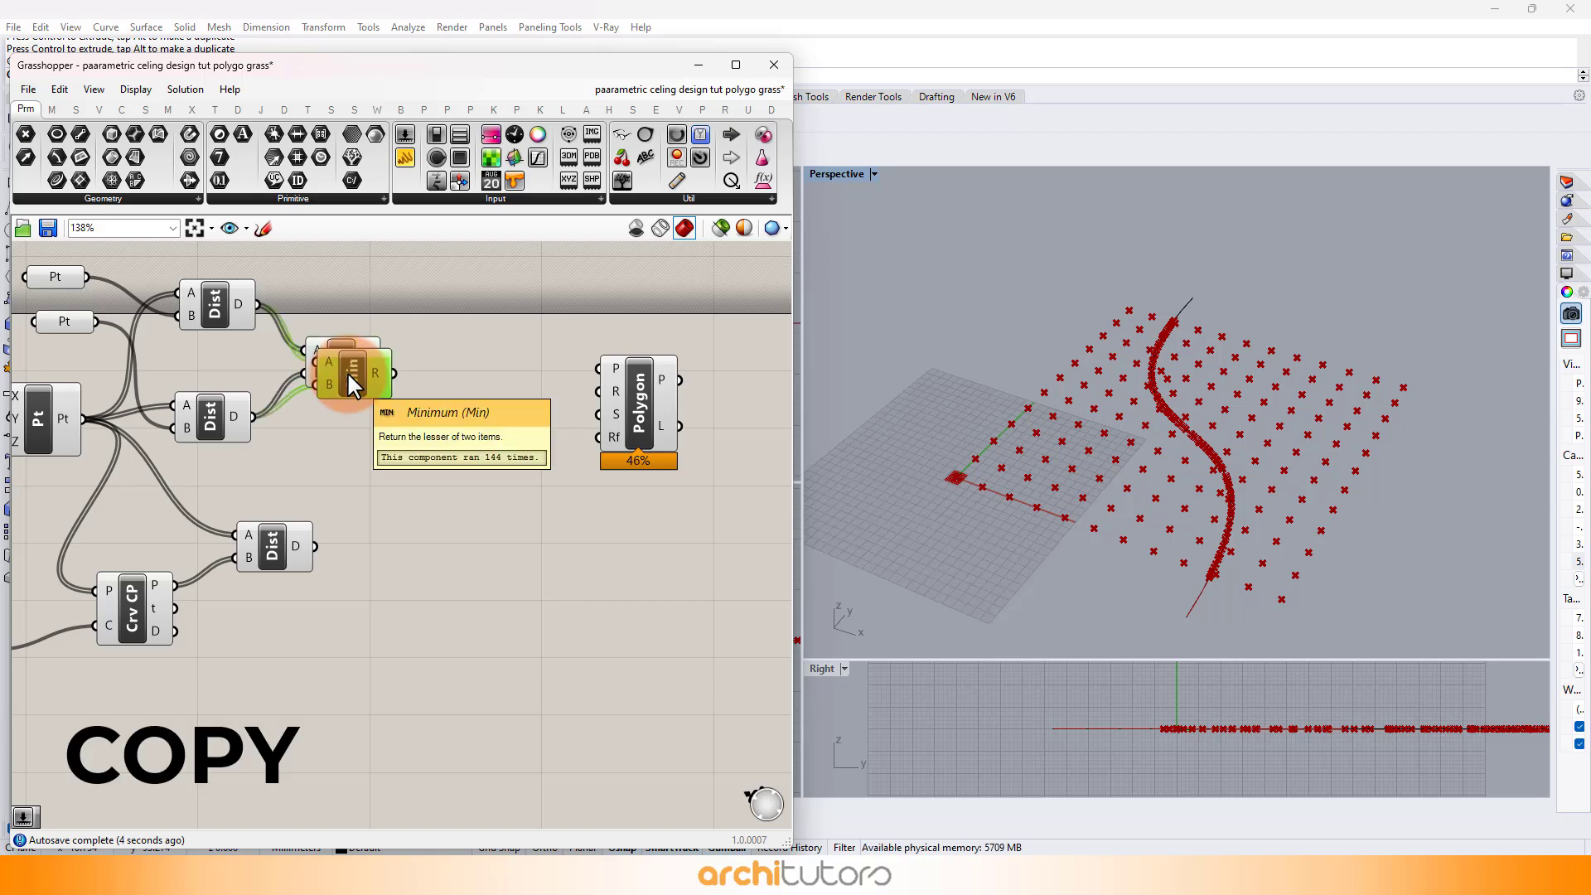
pyautogui.moveTo(346, 371); pyautogui.dragTo(439, 512)
pyautogui.click(379, 588)
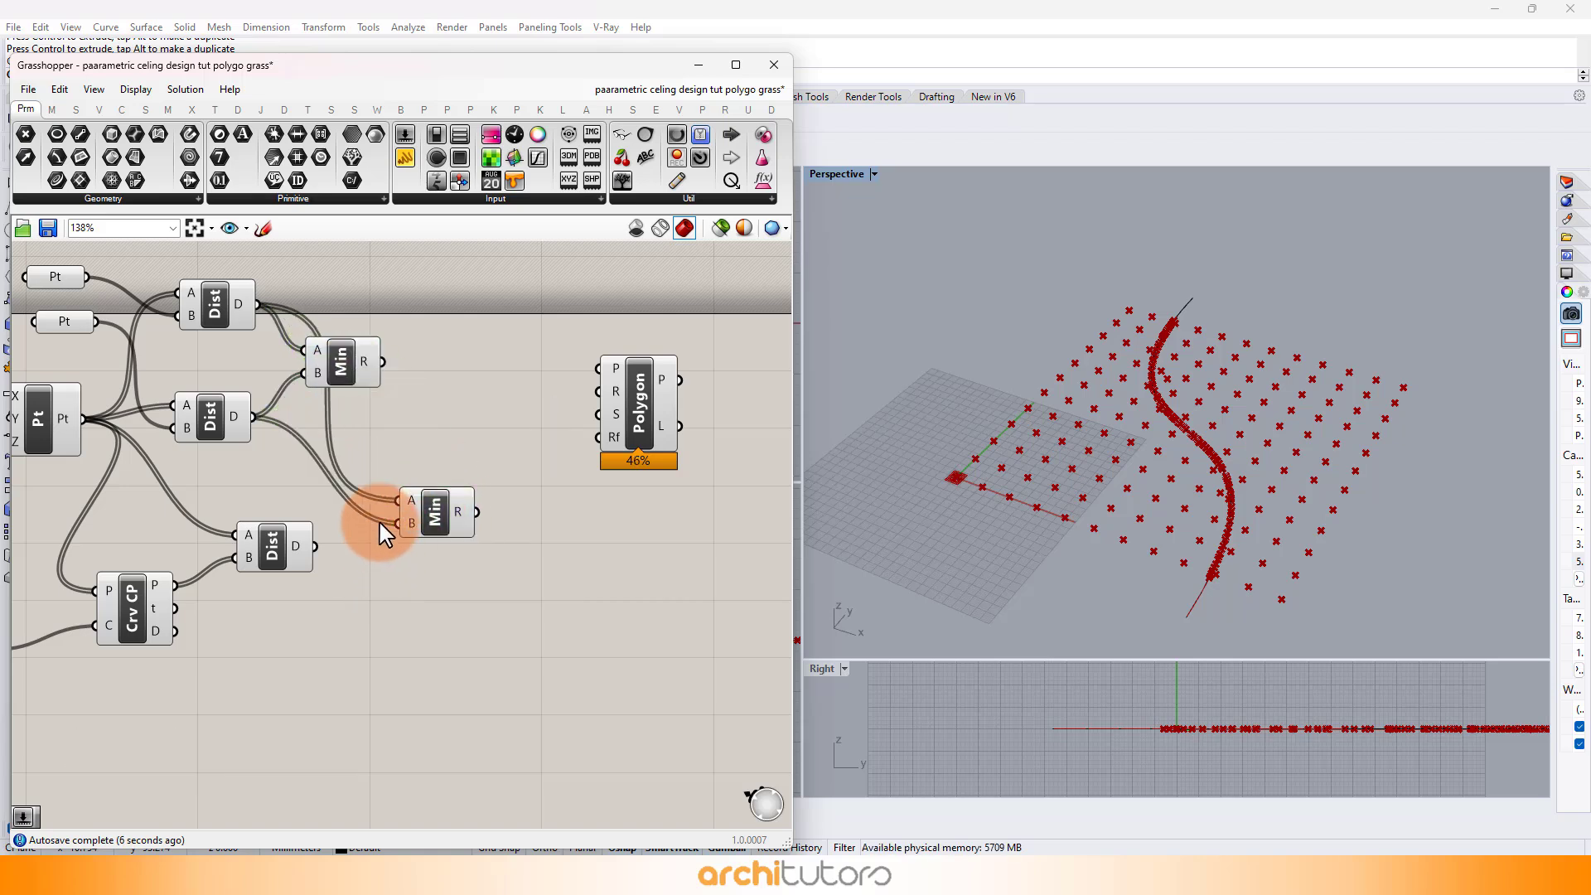
# - Wire the first Minimum's result into A of the copied Minimum and the curve distance into B
pyautogui.scroll(3, 356, 464)
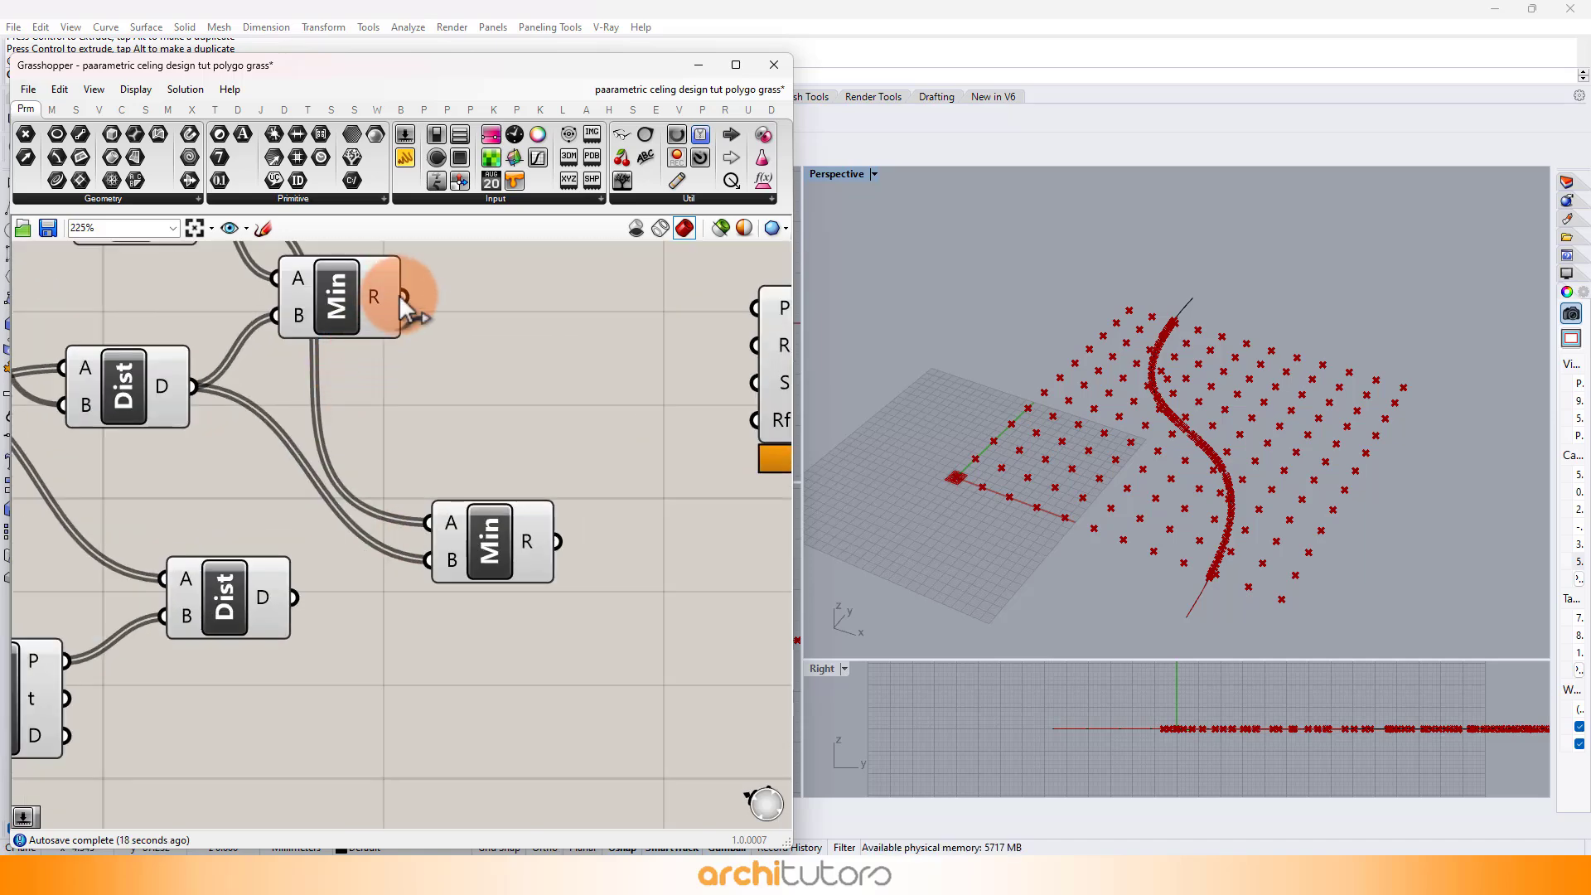
pyautogui.moveTo(475, 529); pyautogui.dragTo(398, 578)
pyautogui.moveTo(428, 516); pyautogui.dragTo(406, 300)
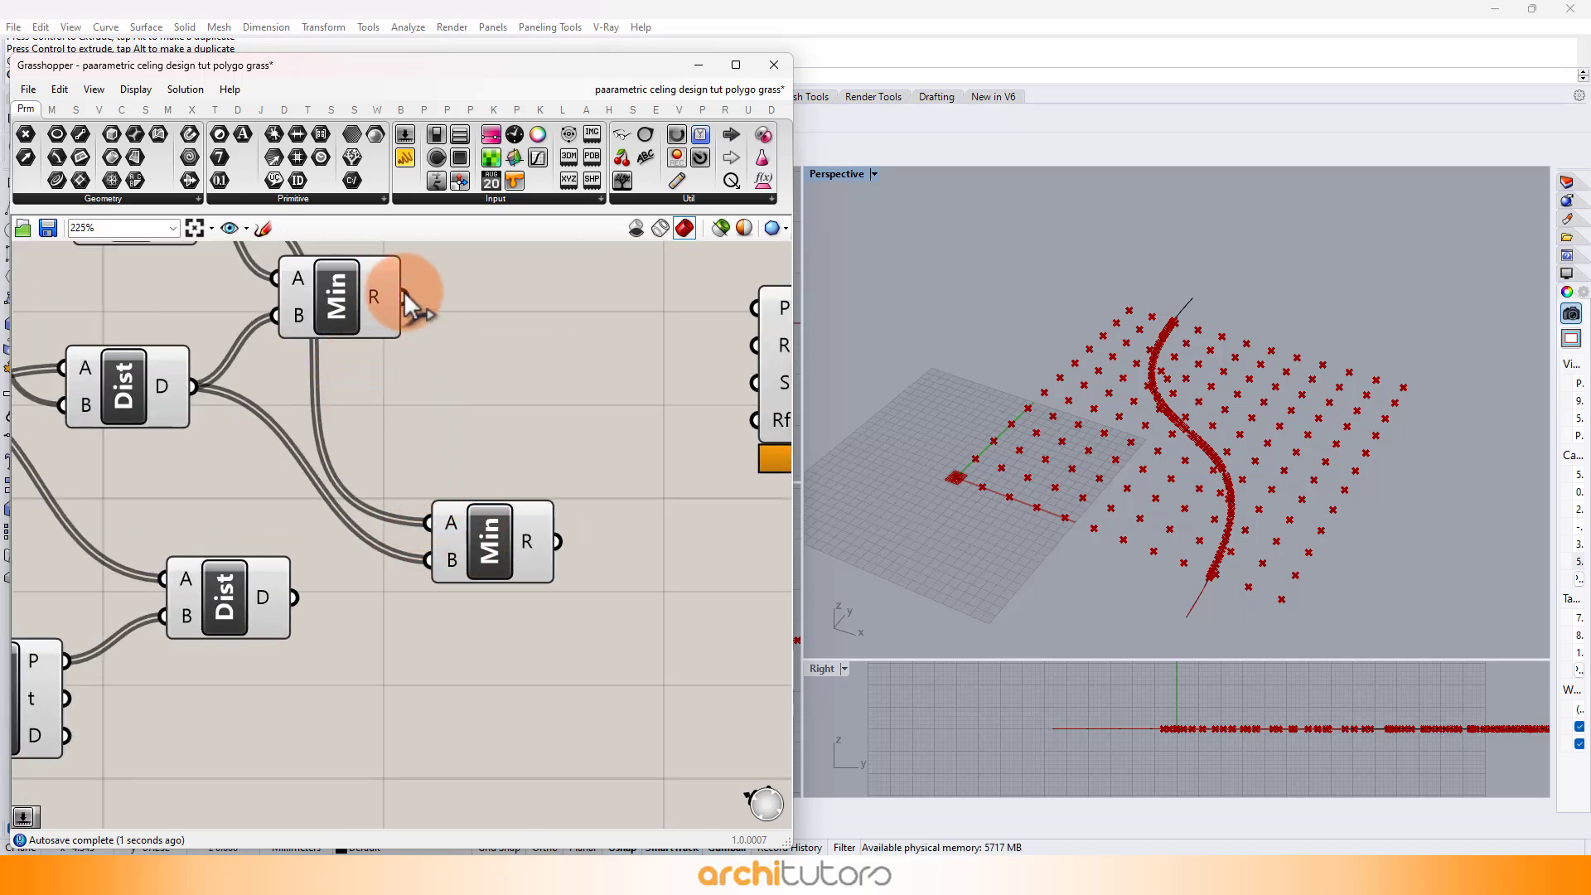
pyautogui.moveTo(443, 513); pyautogui.dragTo(438, 519)
pyautogui.click(490, 544)
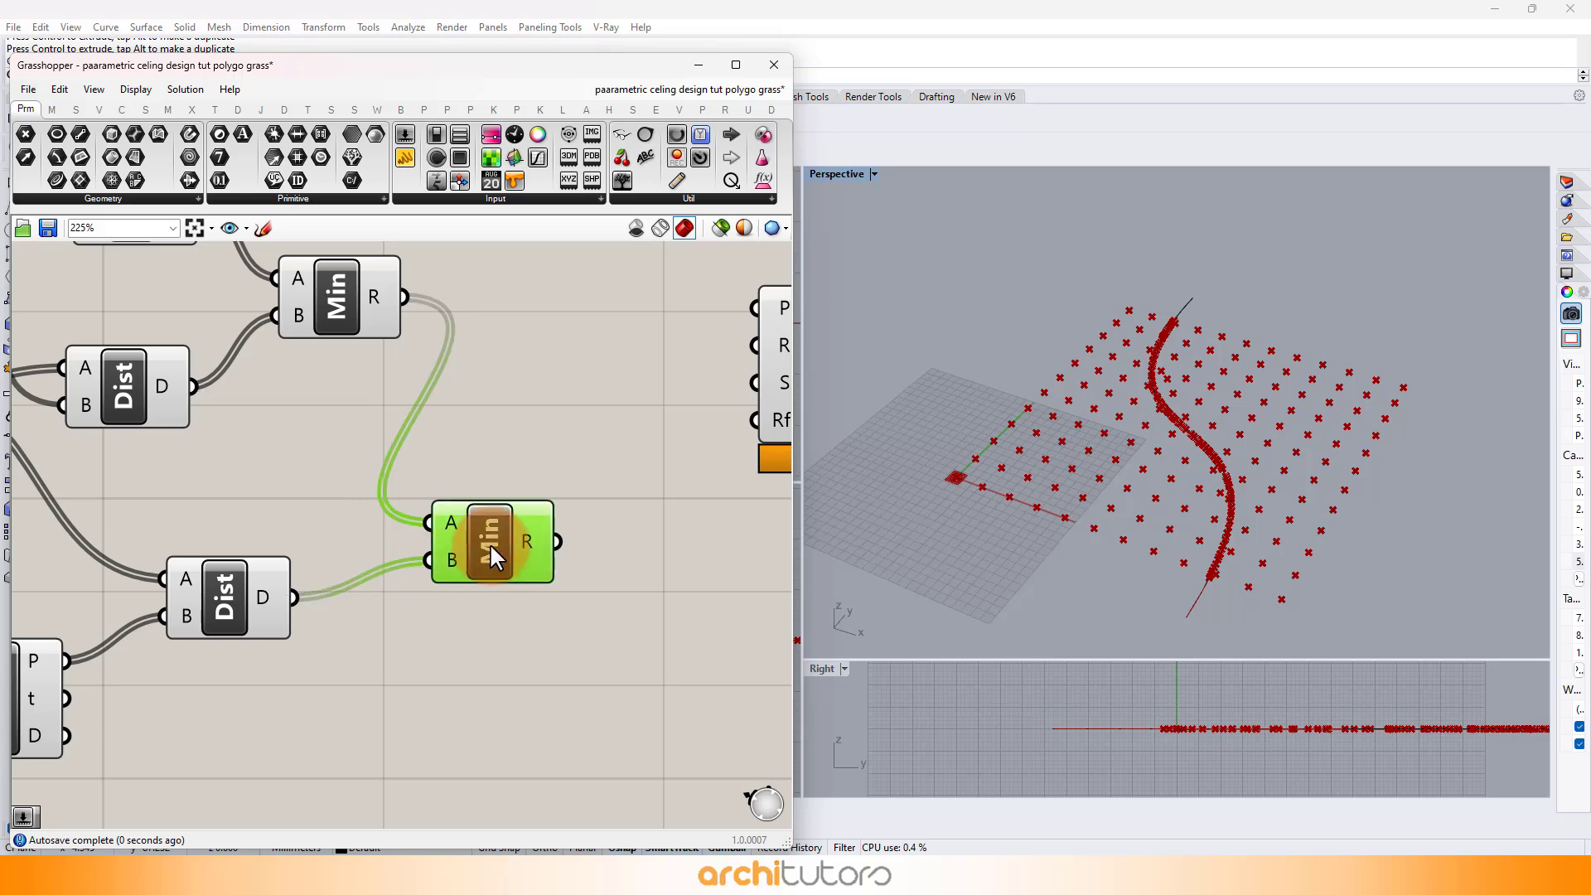
# - Move the Polygon component further along, add a Division component and connect the first Minimum's result to its A input
pyautogui.scroll(-4, 426, 537)
pyautogui.moveTo(477, 427); pyautogui.dragTo(541, 430)
pyautogui.click(341, 419)
pyautogui.scroll(2, 339, 418)
pyautogui.moveTo(340, 419); pyautogui.dragTo(372, 428, button='right')
pyautogui.doubleClick(444, 404)
pyautogui.write('D')
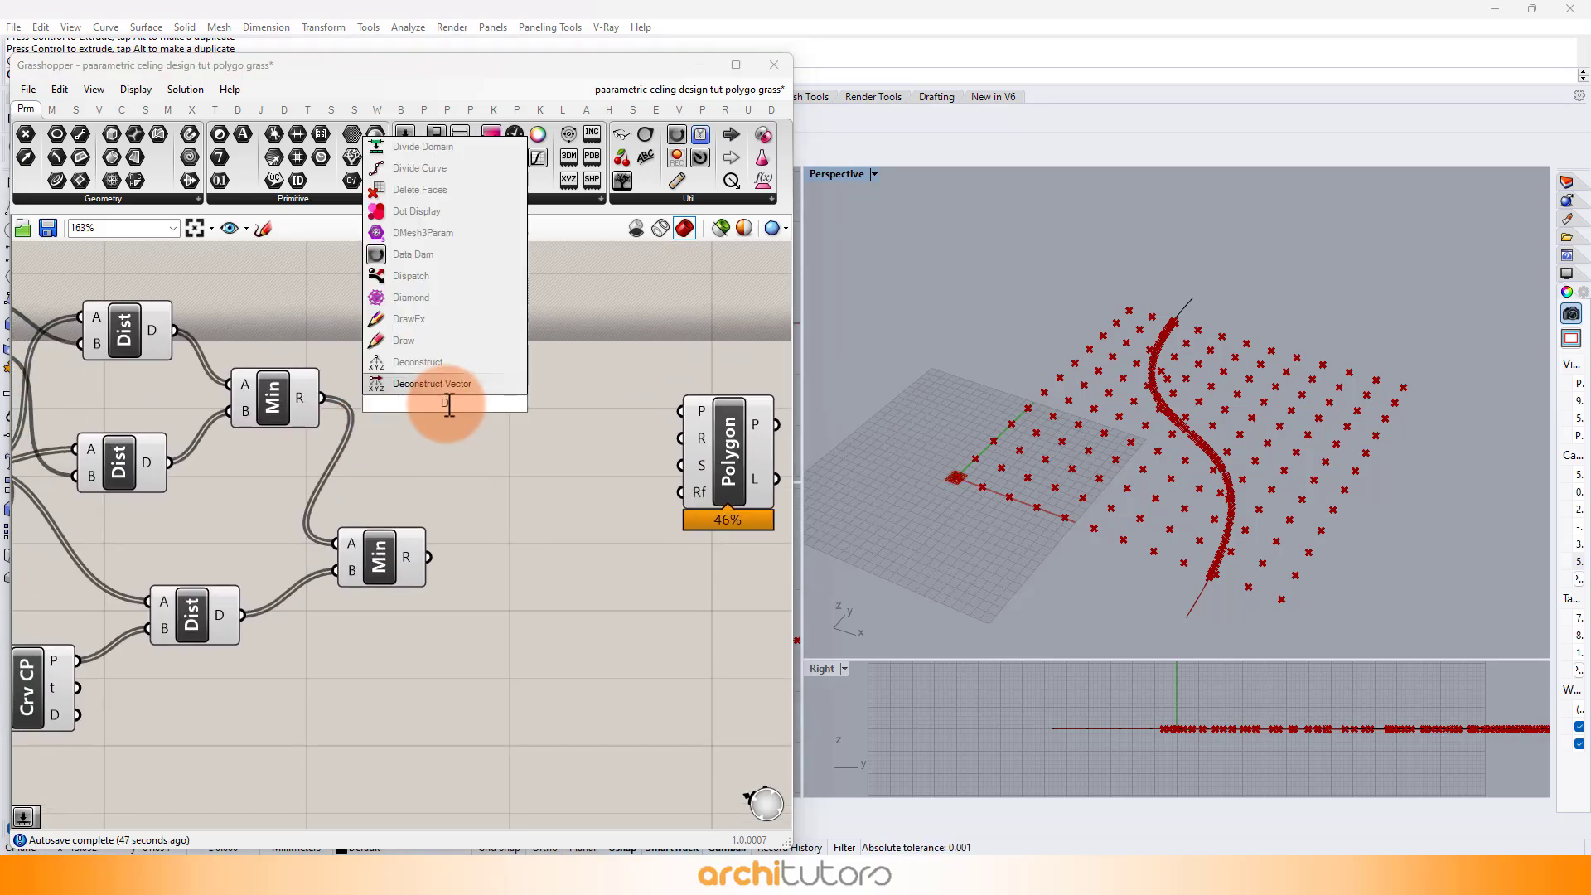
pyautogui.write('ivision')
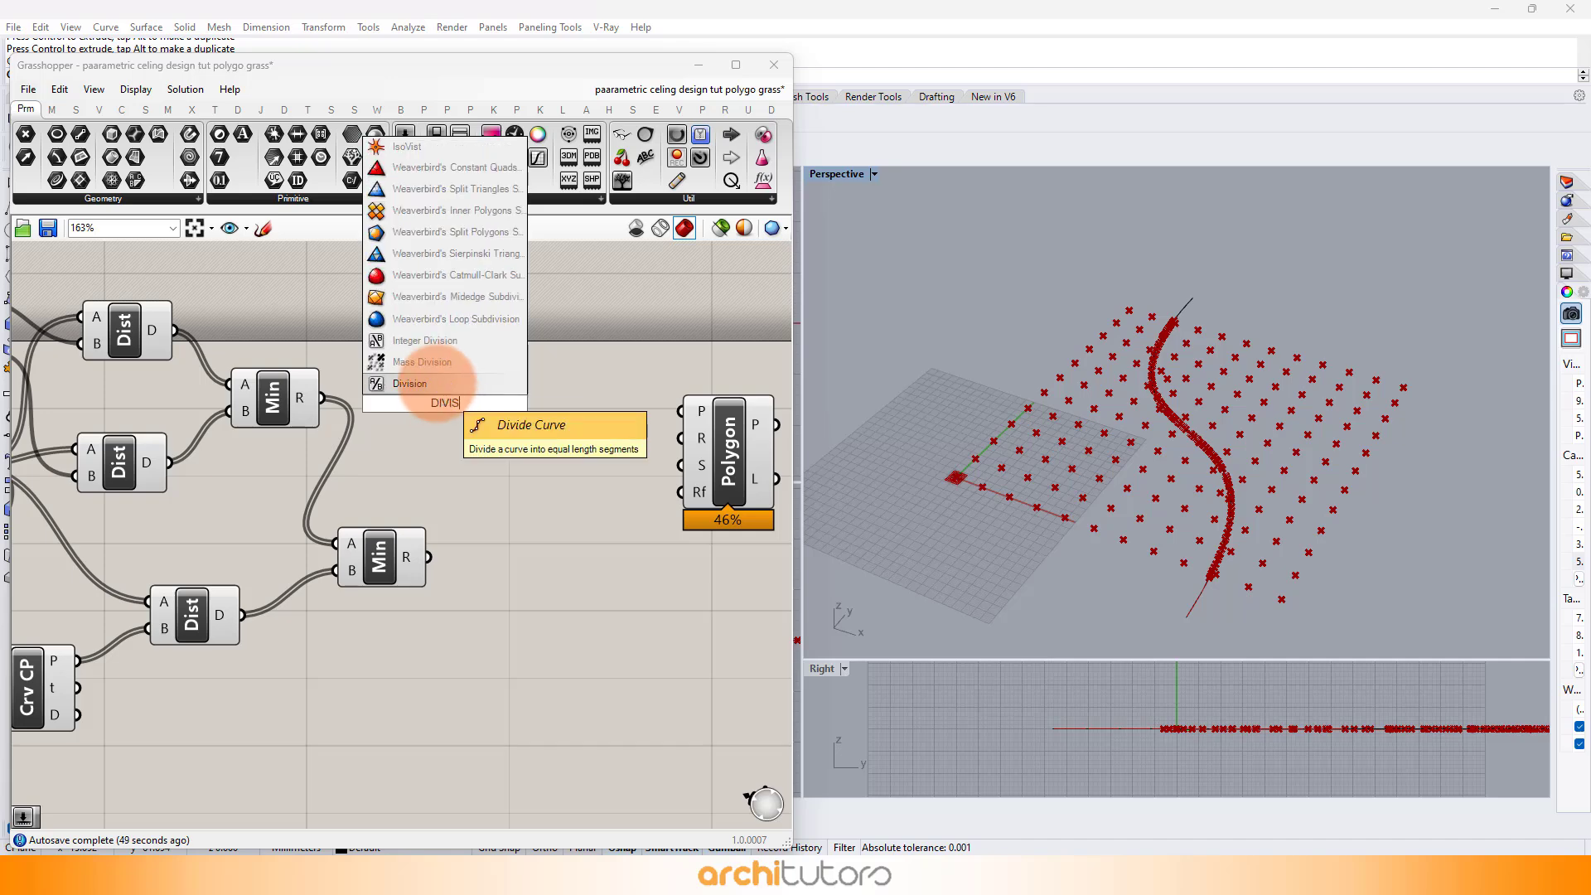
pyautogui.click(441, 382)
pyautogui.scroll(2, 407, 379)
pyautogui.moveTo(270, 407); pyautogui.dragTo(609, 418)
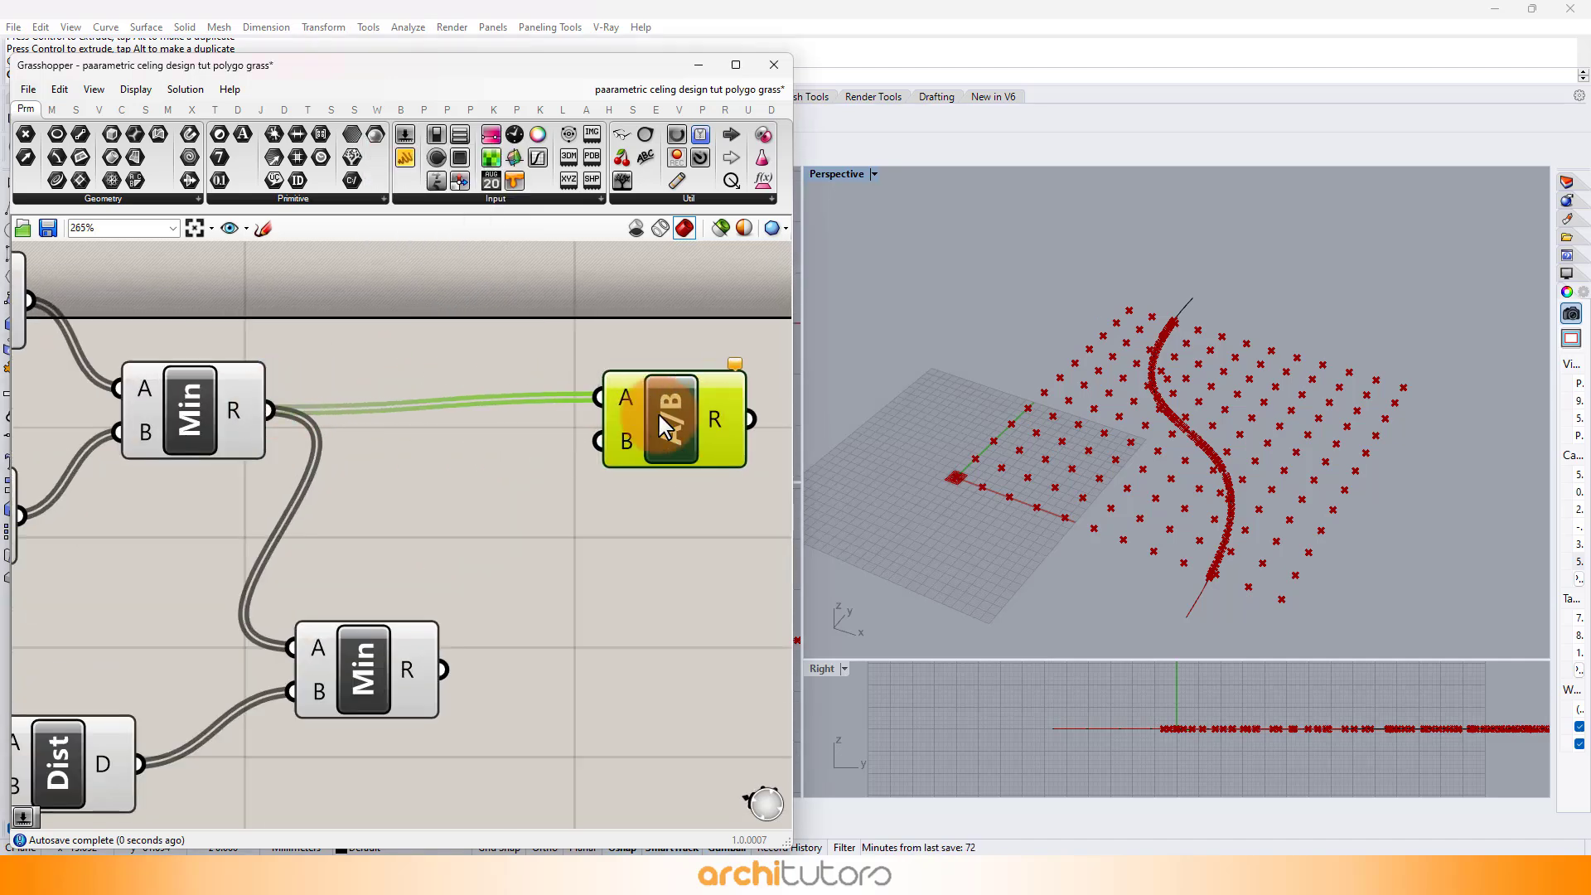
# - Add a number slider set to 7.0, connect it to the Division's B input and place it below the wire
pyautogui.doubleClick(382, 317)
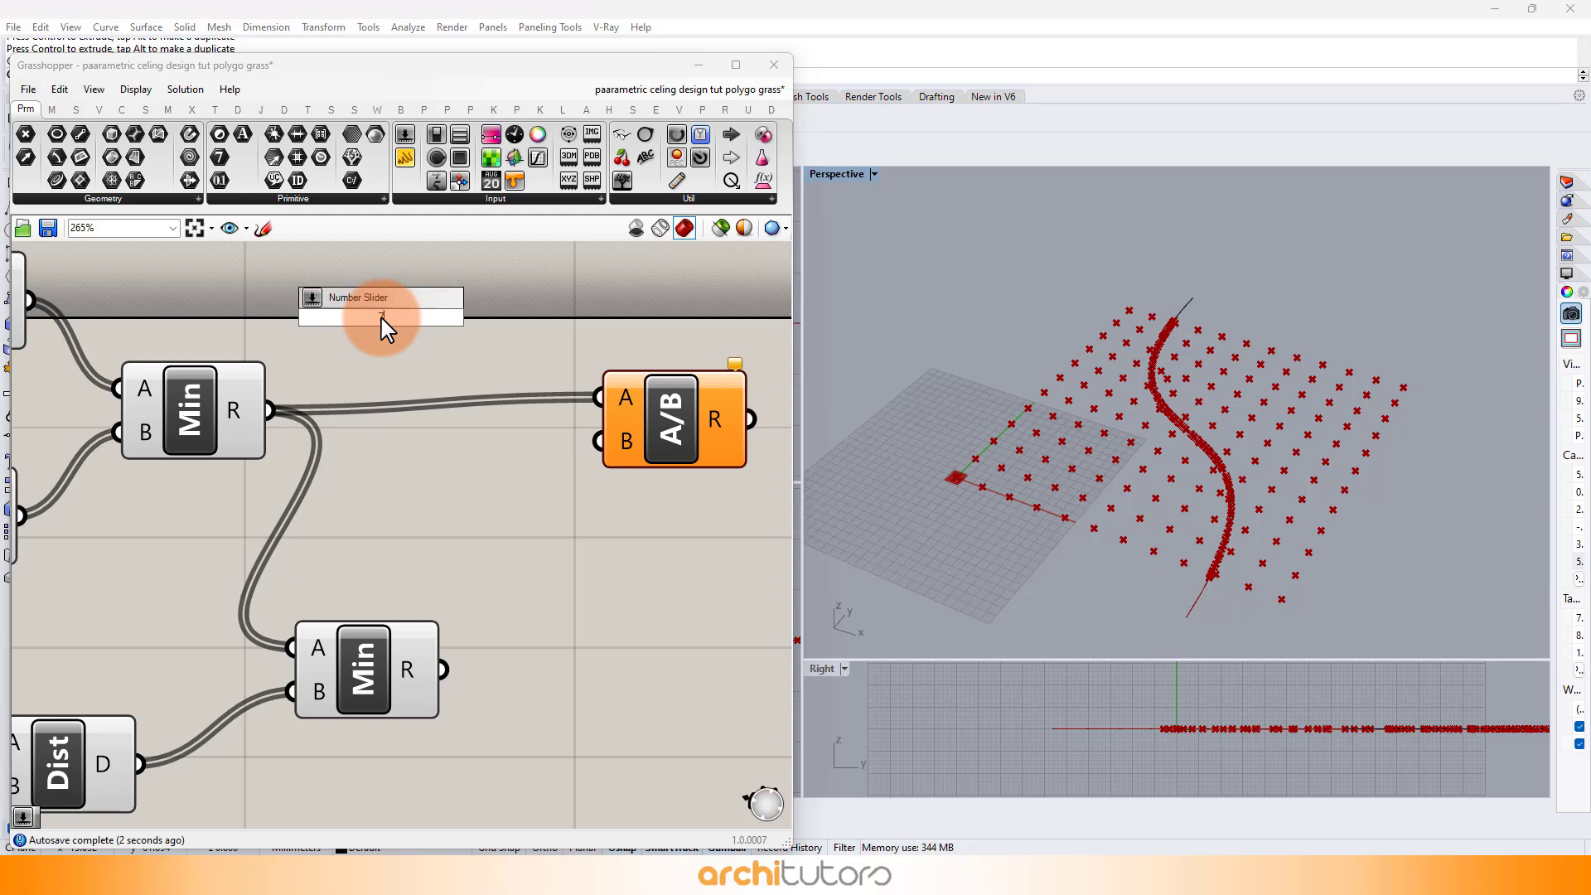
pyautogui.press('Return')
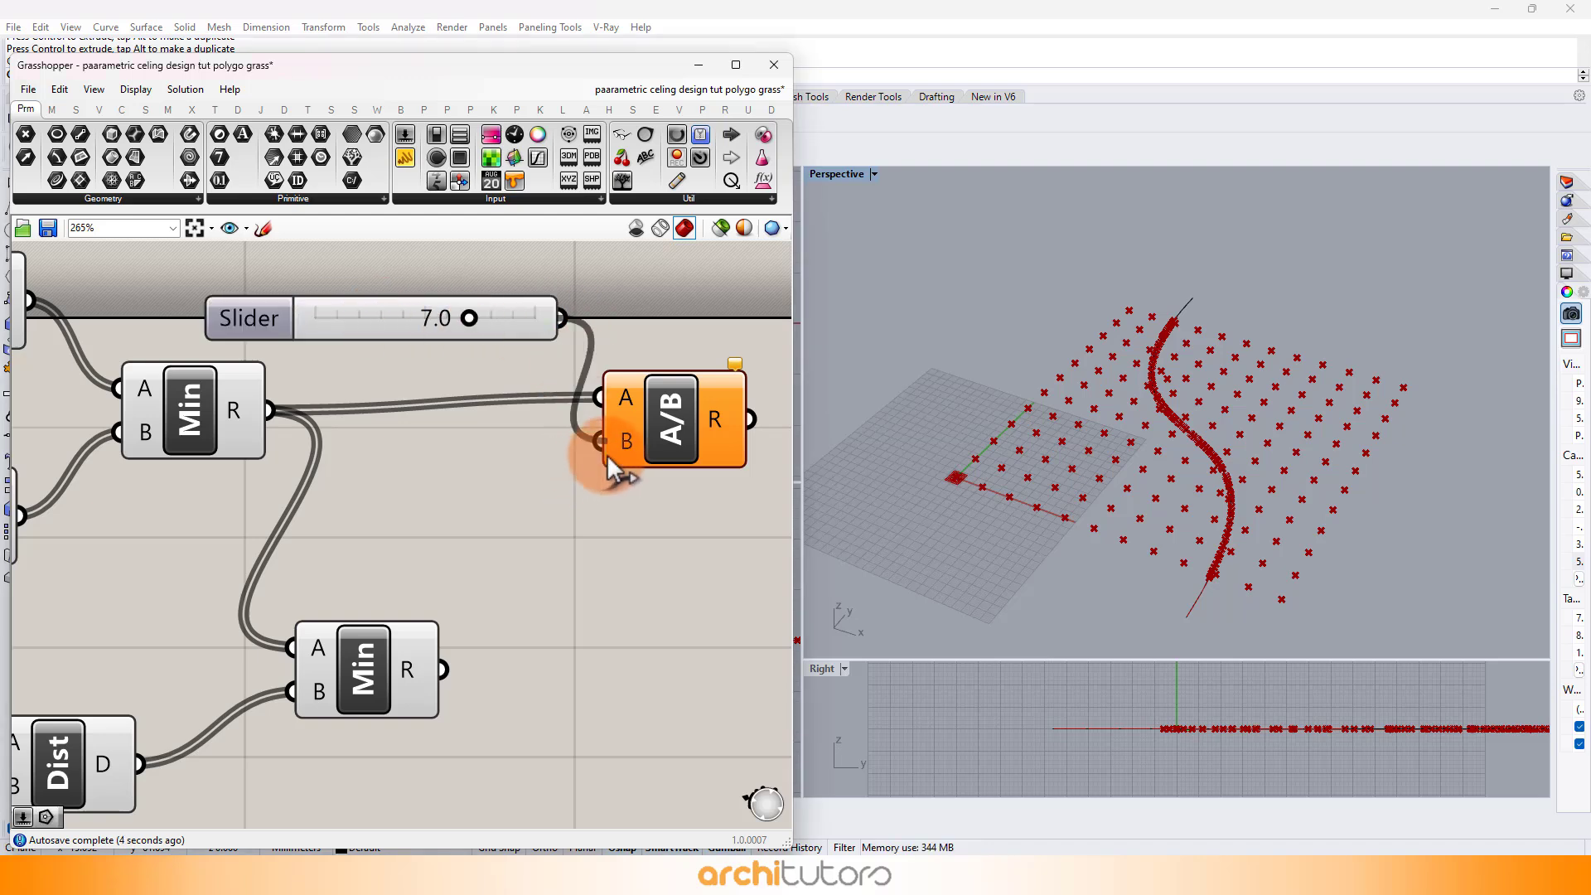
pyautogui.moveTo(606, 454); pyautogui.dragTo(605, 449)
pyautogui.moveTo(503, 334); pyautogui.dragTo(502, 539)
pyautogui.moveTo(671, 491); pyautogui.dragTo(399, 469, button='right')
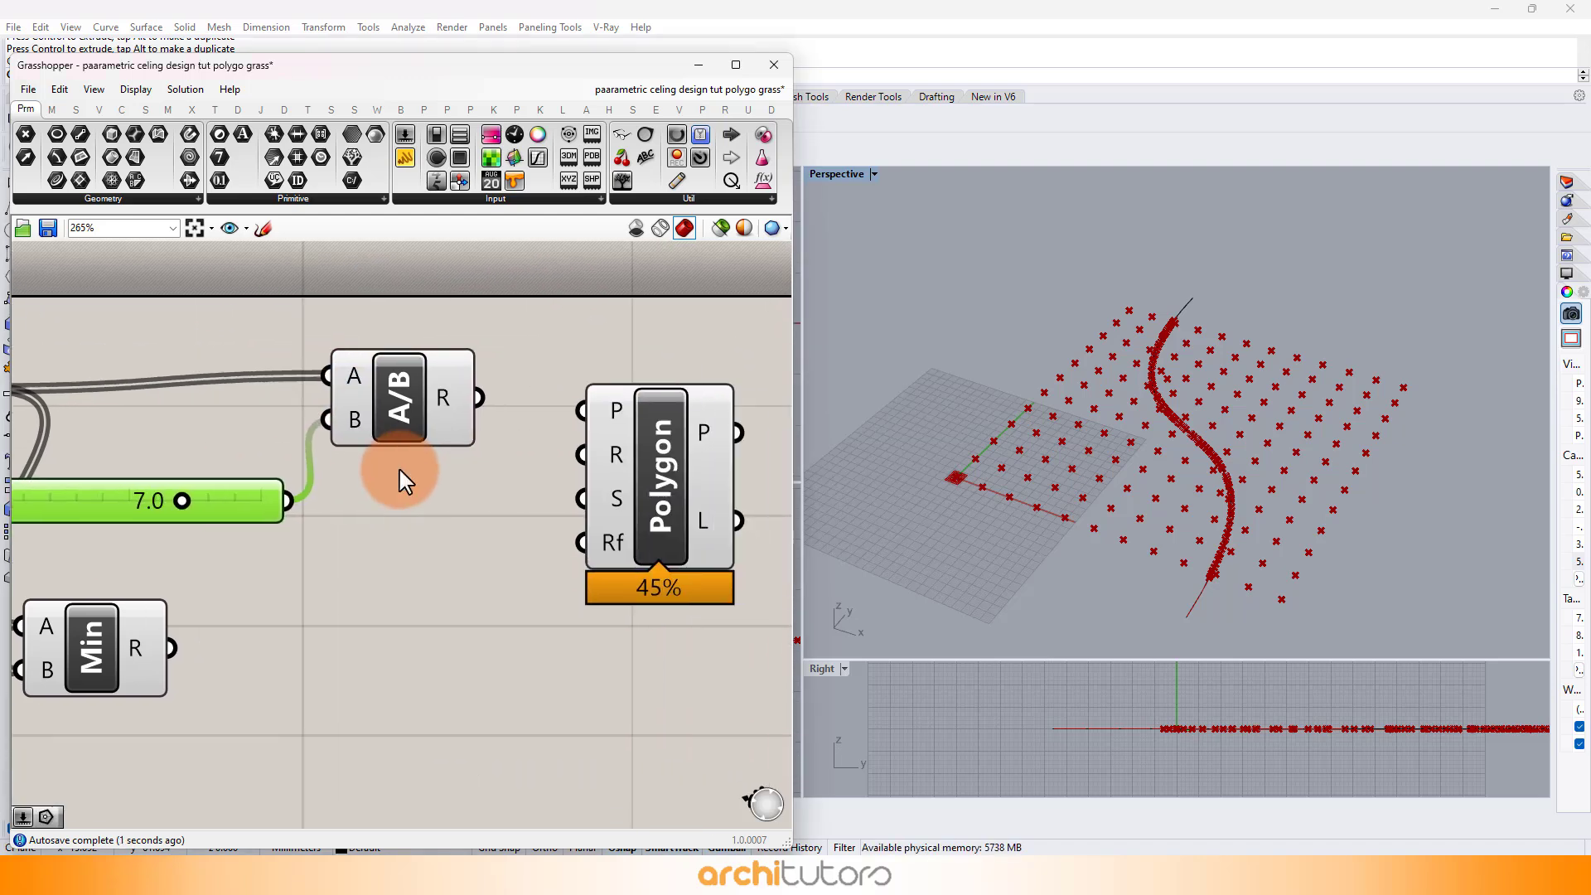
# - Shift the Polygon component further from the Division and add a Move component between them
pyautogui.scroll(-2, 404, 479)
pyautogui.moveTo(765, 451); pyautogui.dragTo(765, 453)
pyautogui.moveTo(638, 479); pyautogui.dragTo(797, 479)
pyautogui.click(375, 409)
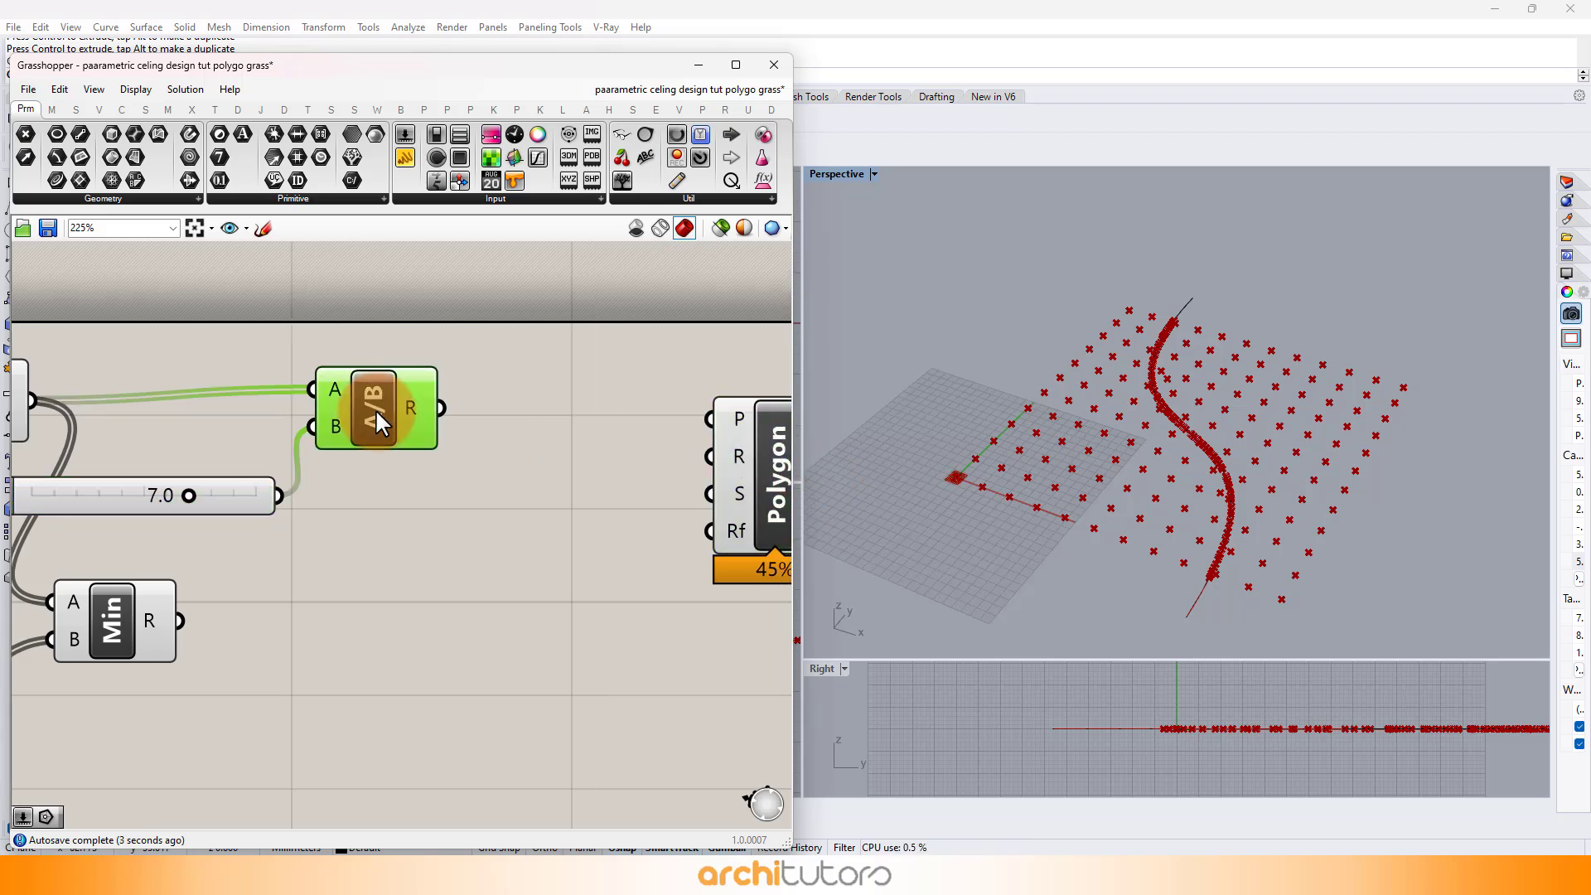
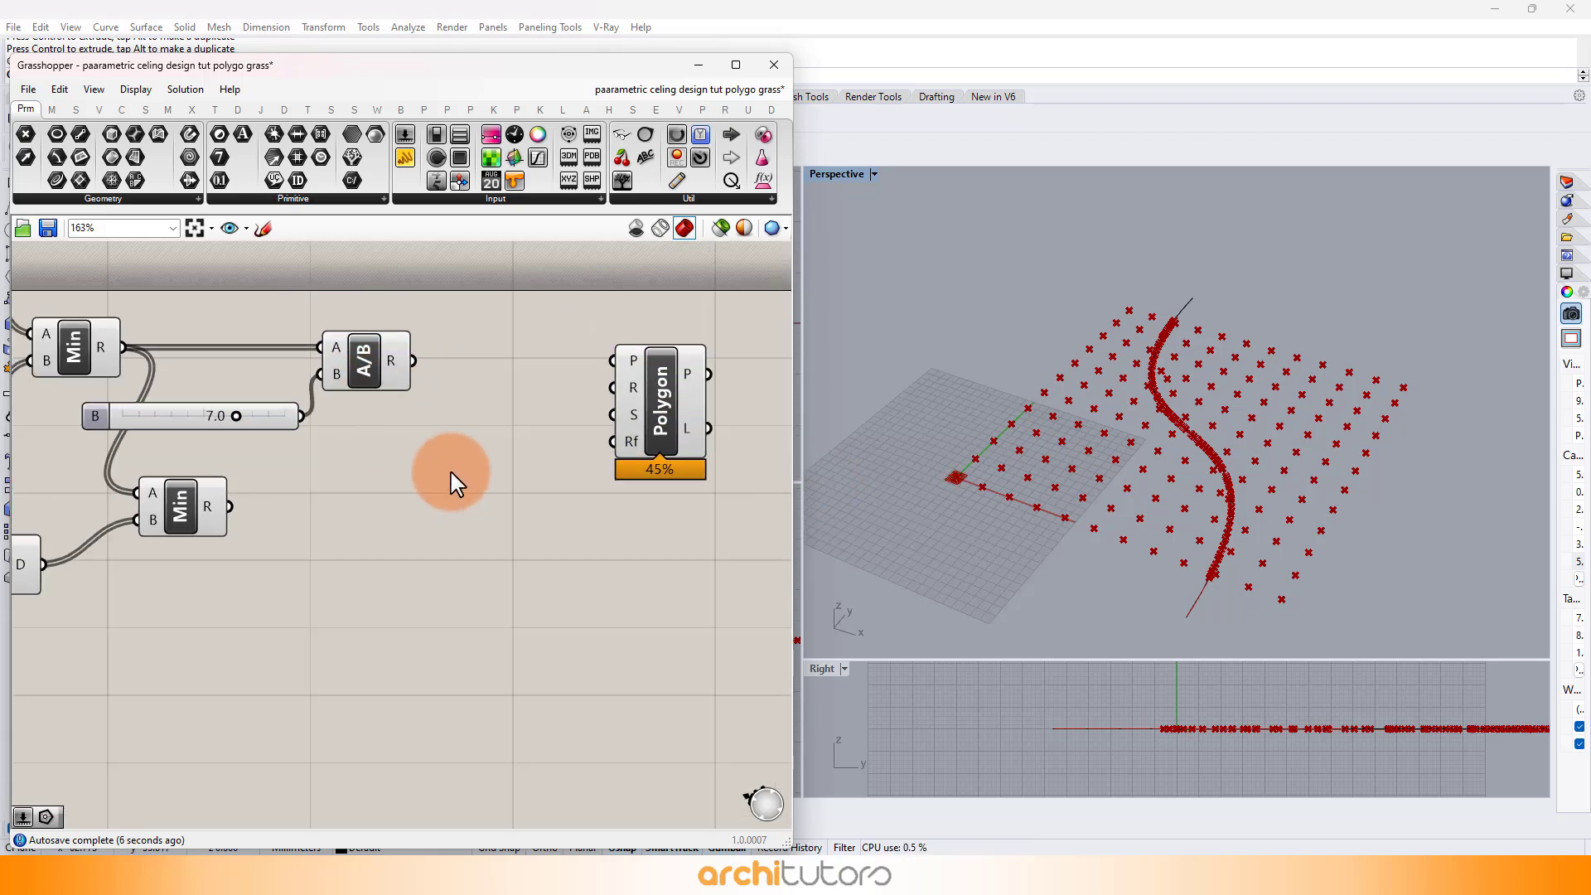
pyautogui.doubleClick(426, 464)
pyautogui.write('Mo')
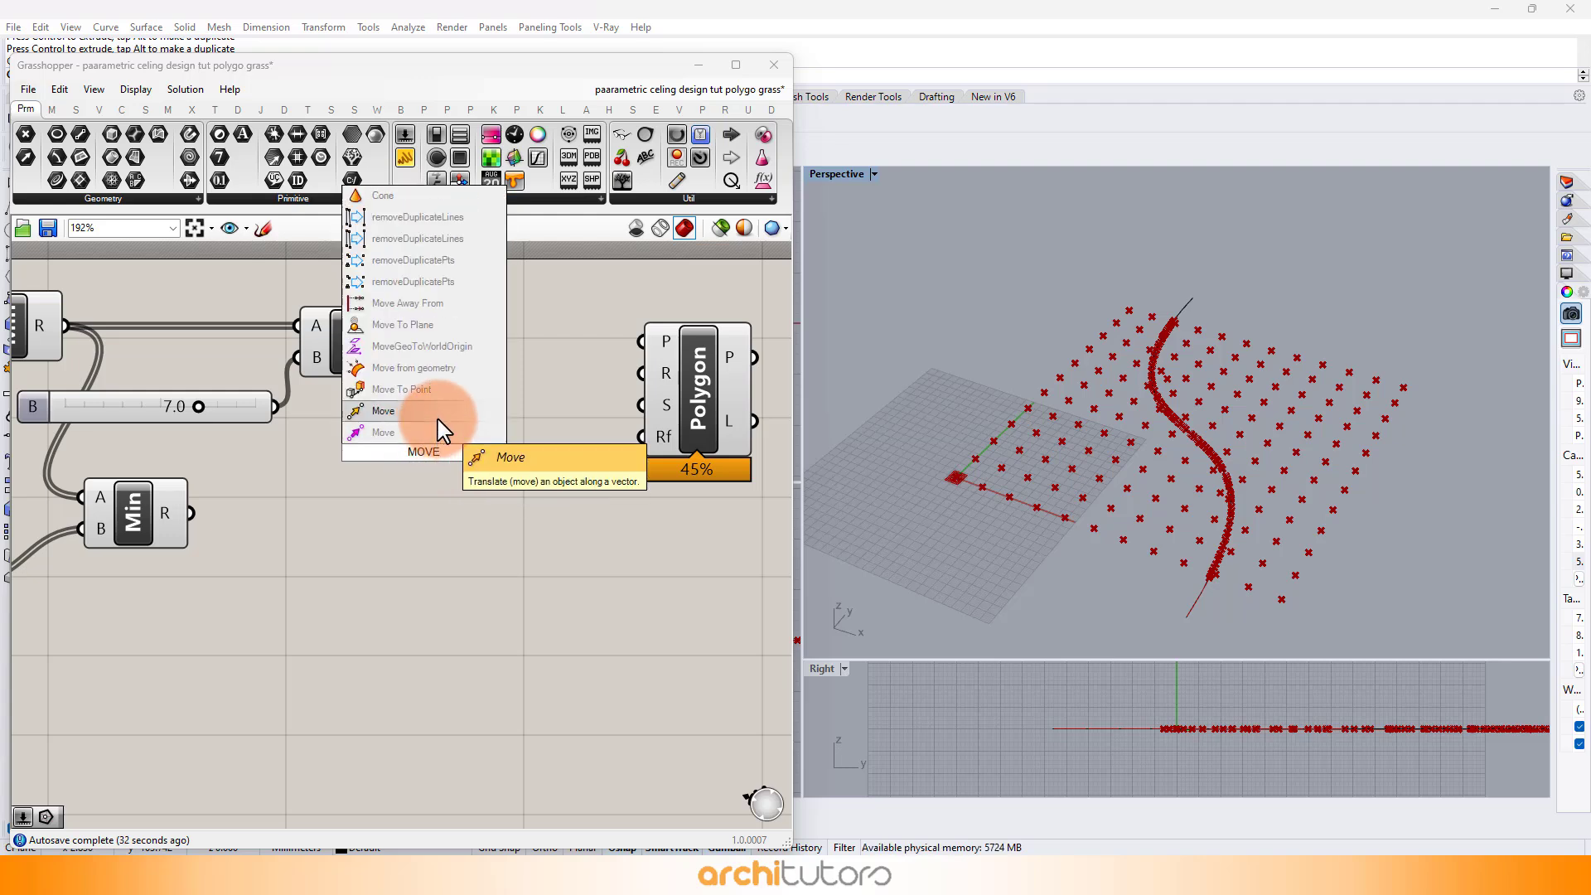
pyautogui.click(434, 432)
# - Connect the constructed grid points to the Move component's geometry input
pyautogui.scroll(-2, 488, 439)
pyautogui.moveTo(131, 418); pyautogui.dragTo(376, 403, button='right')
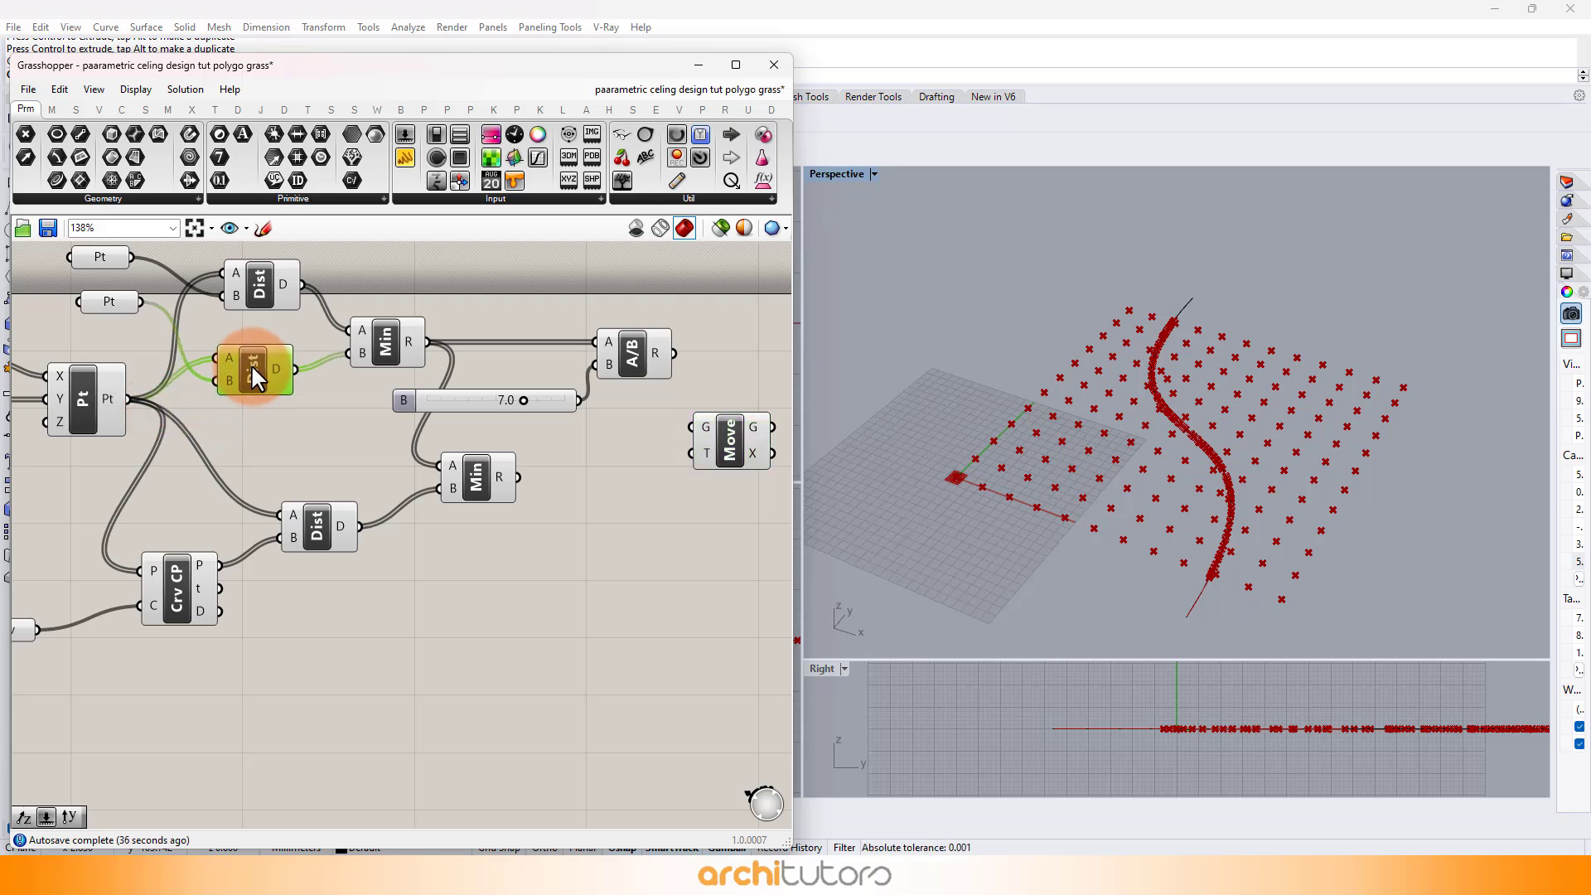
pyautogui.moveTo(134, 401); pyautogui.dragTo(692, 427)
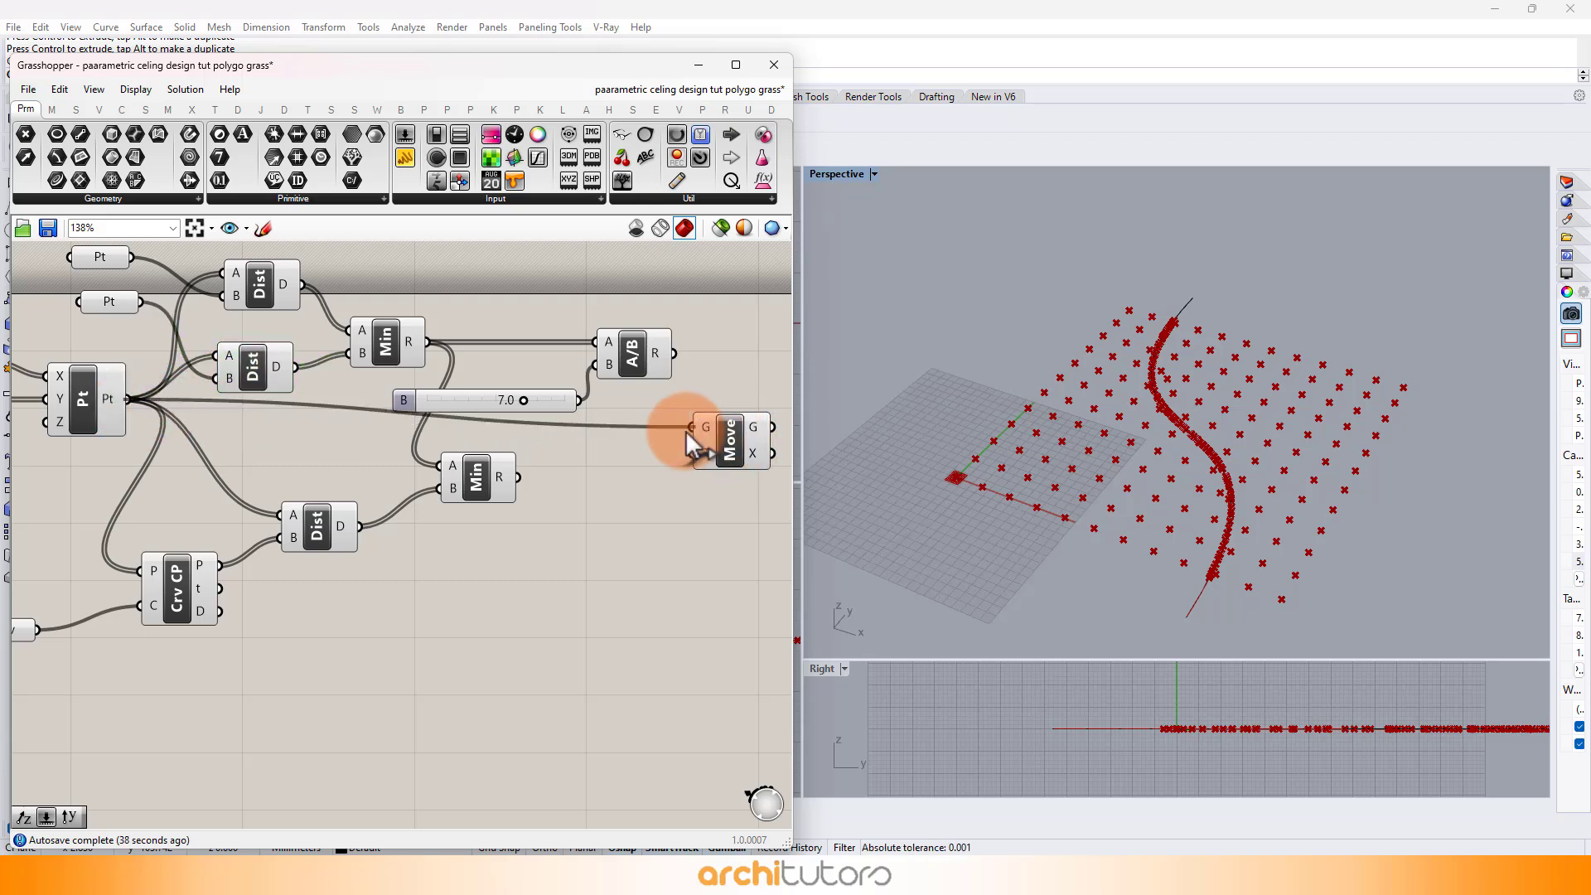
pyautogui.moveTo(684, 430); pyautogui.dragTo(390, 474, button='right')
pyautogui.scroll(1, 505, 444)
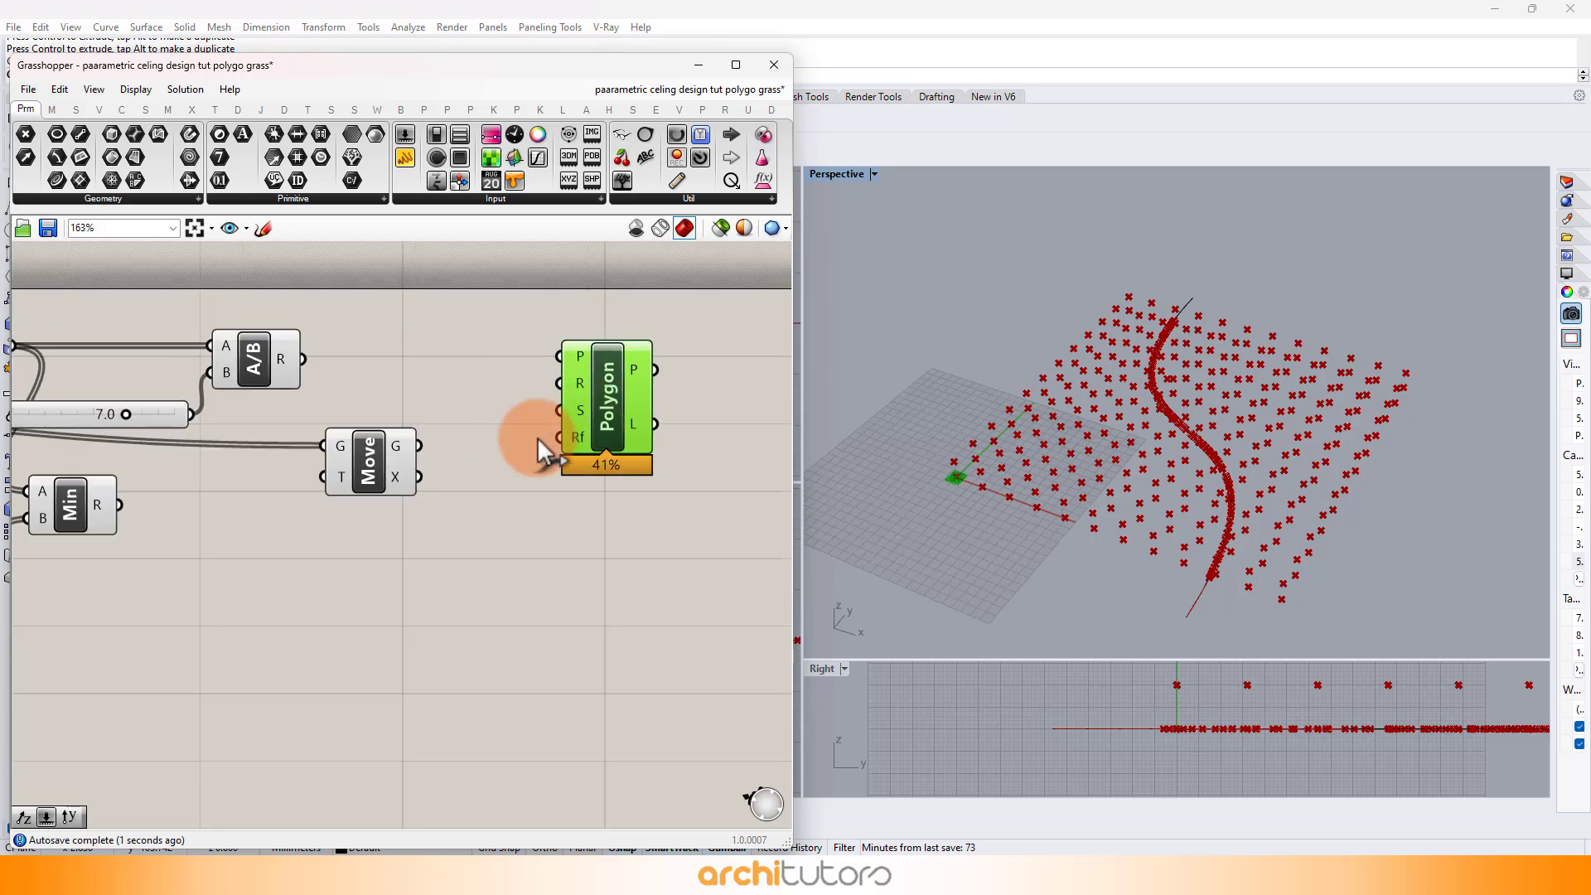
pyautogui.click(408, 462)
# - Add a Unit Z vector driven by the second Minimum's result and feed it into the Move's translation input
pyautogui.click(266, 515)
pyautogui.scroll(2, 266, 515)
pyautogui.doubleClick(260, 526)
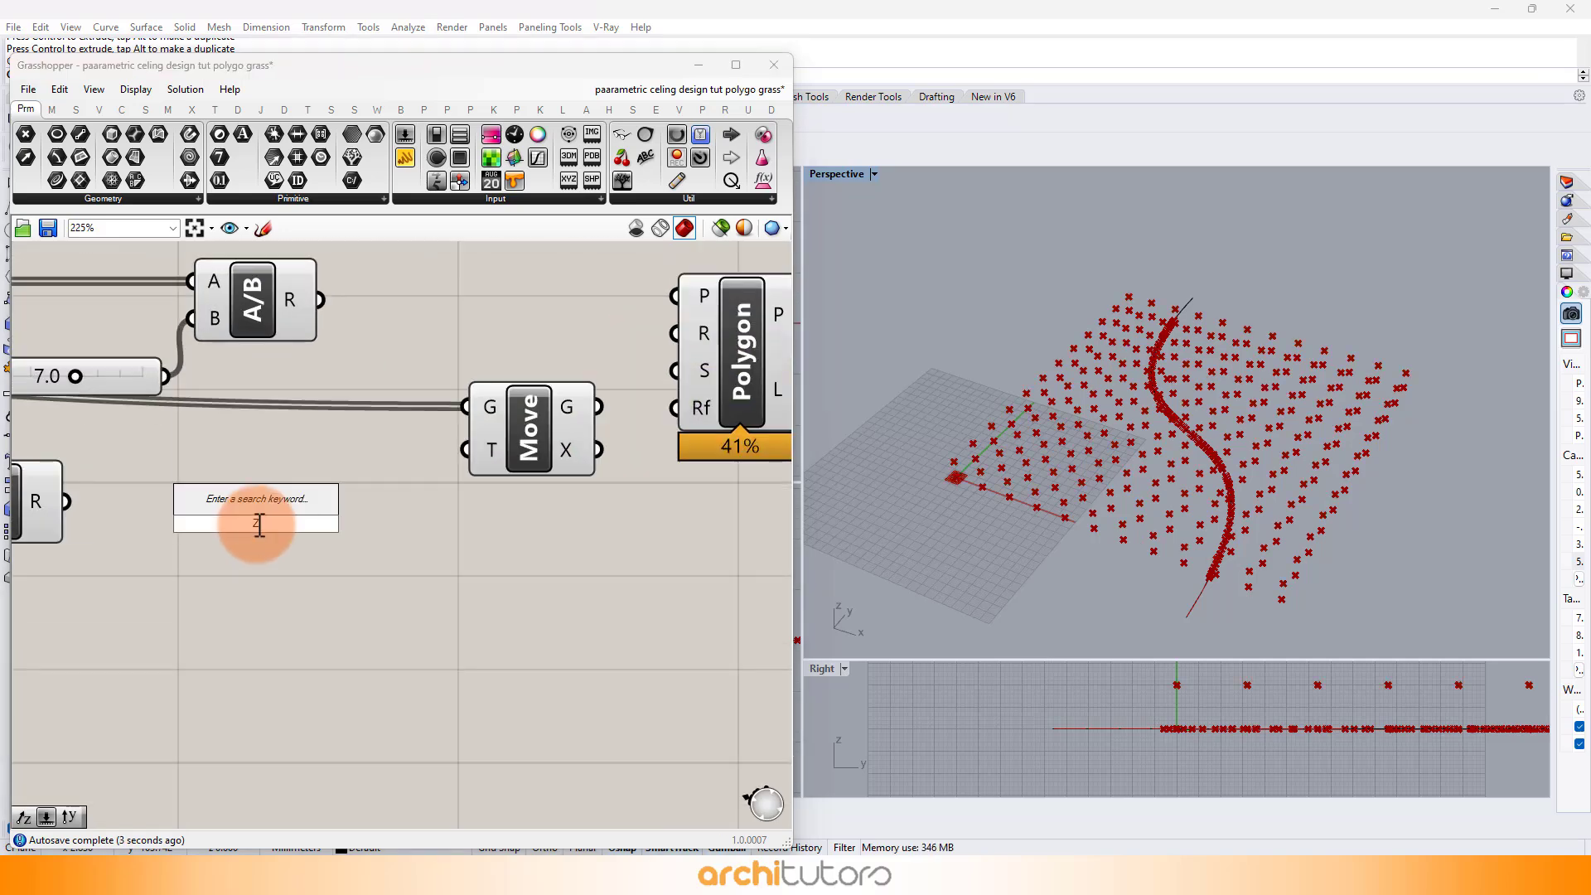
pyautogui.write('z')
pyautogui.click(233, 501)
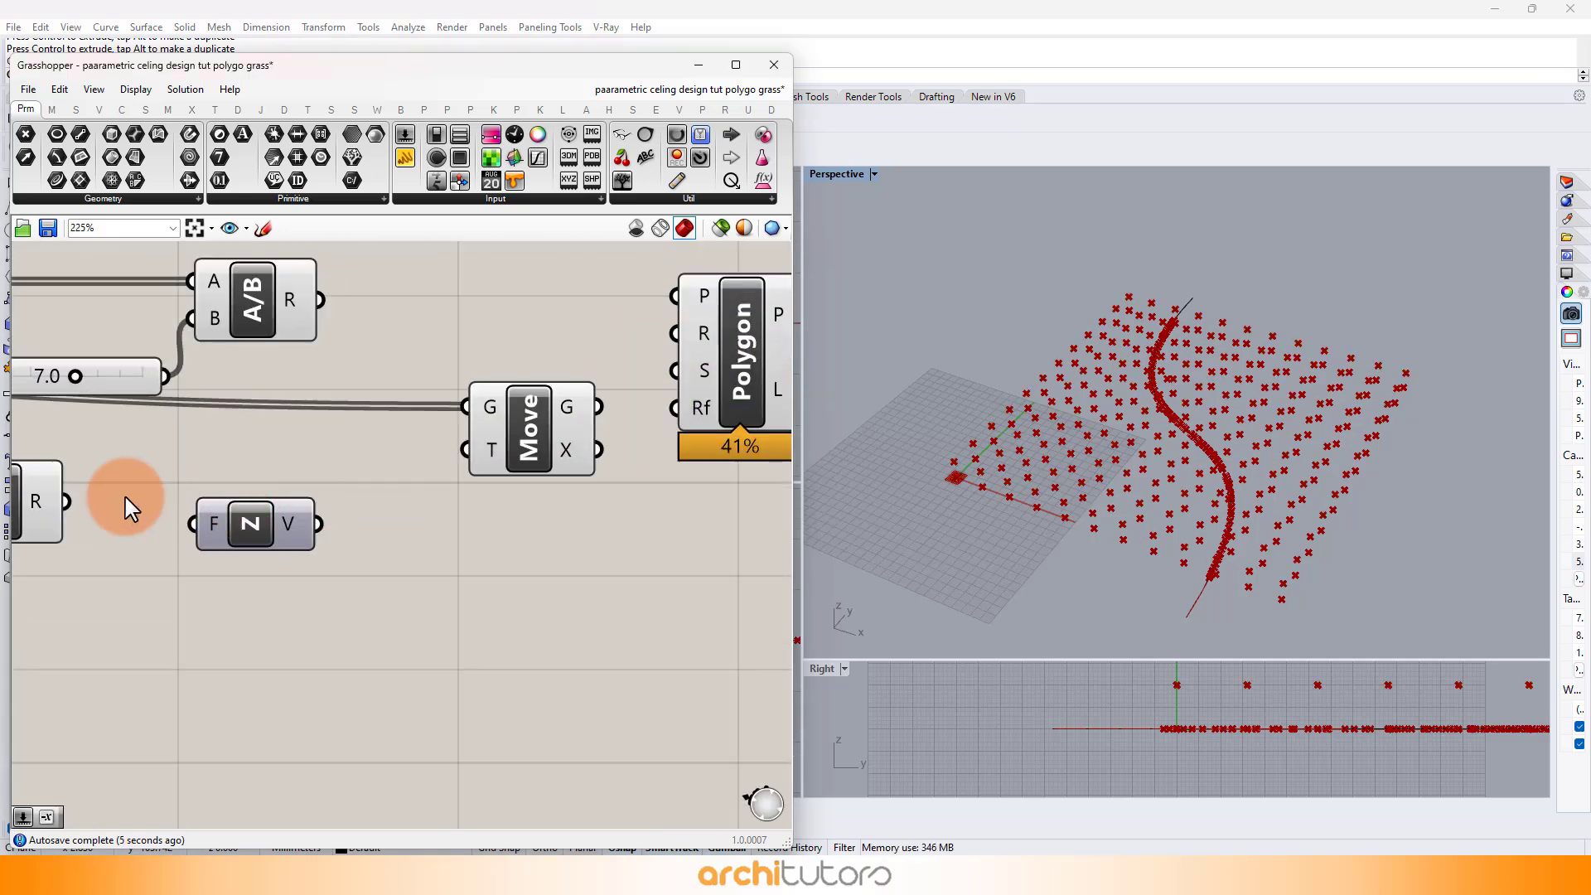
pyautogui.moveTo(79, 507); pyautogui.dragTo(192, 523)
pyautogui.moveTo(319, 525); pyautogui.dragTo(488, 469)
pyautogui.moveTo(1036, 551); pyautogui.dragTo(1172, 504, button='right')
pyautogui.click(358, 367)
pyautogui.scroll(-2, 358, 367)
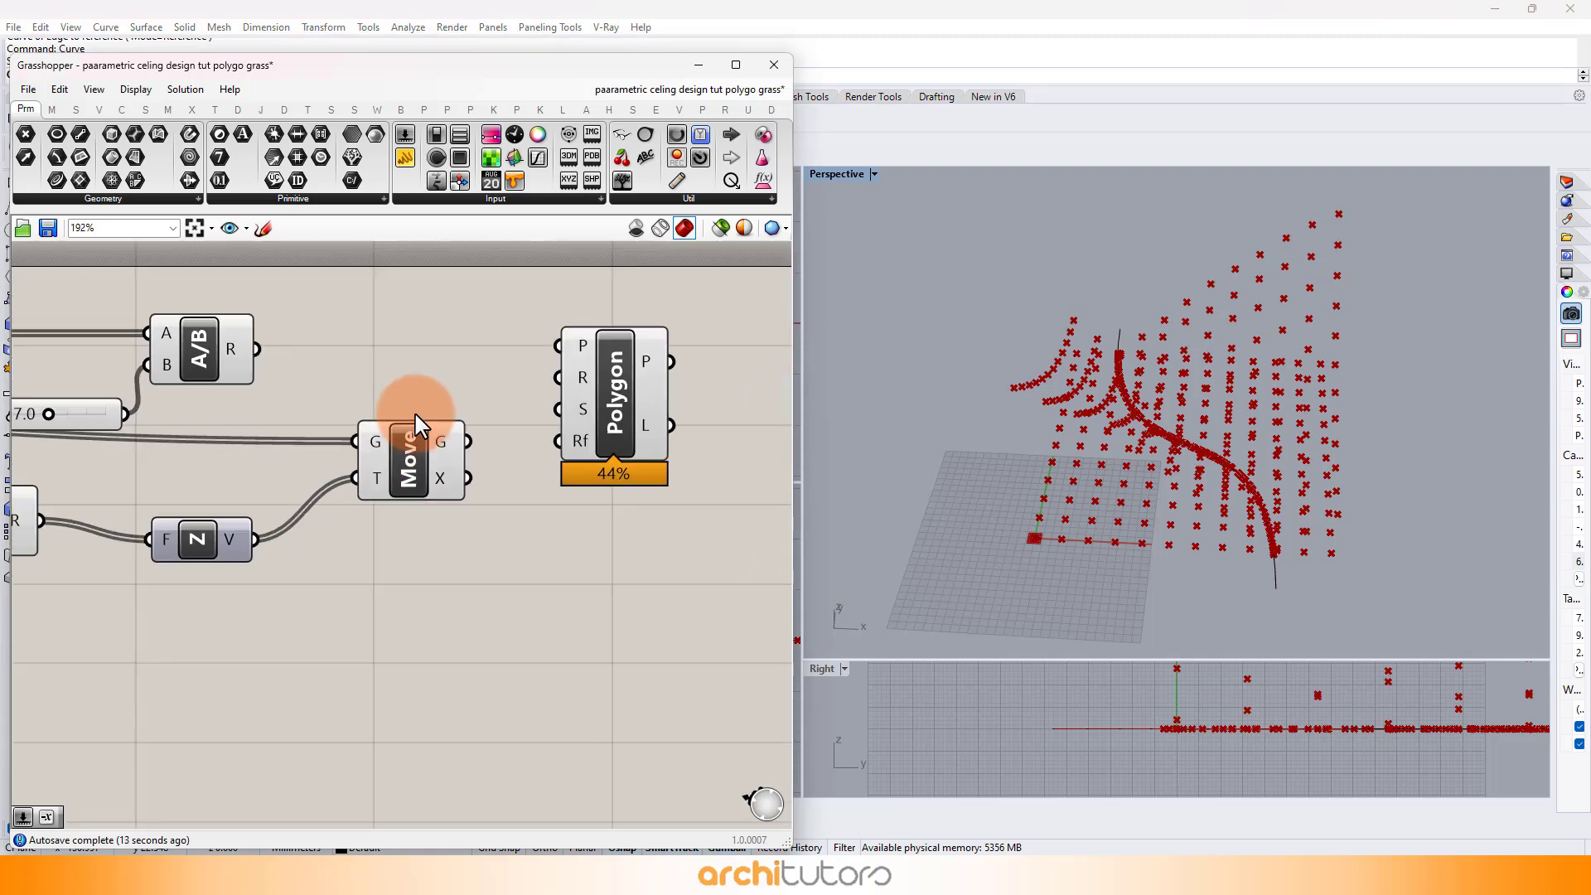
# - Connect the moved points to the Polygon component's plane input
pyautogui.moveTo(631, 420); pyautogui.dragTo(666, 419)
pyautogui.click(478, 437)
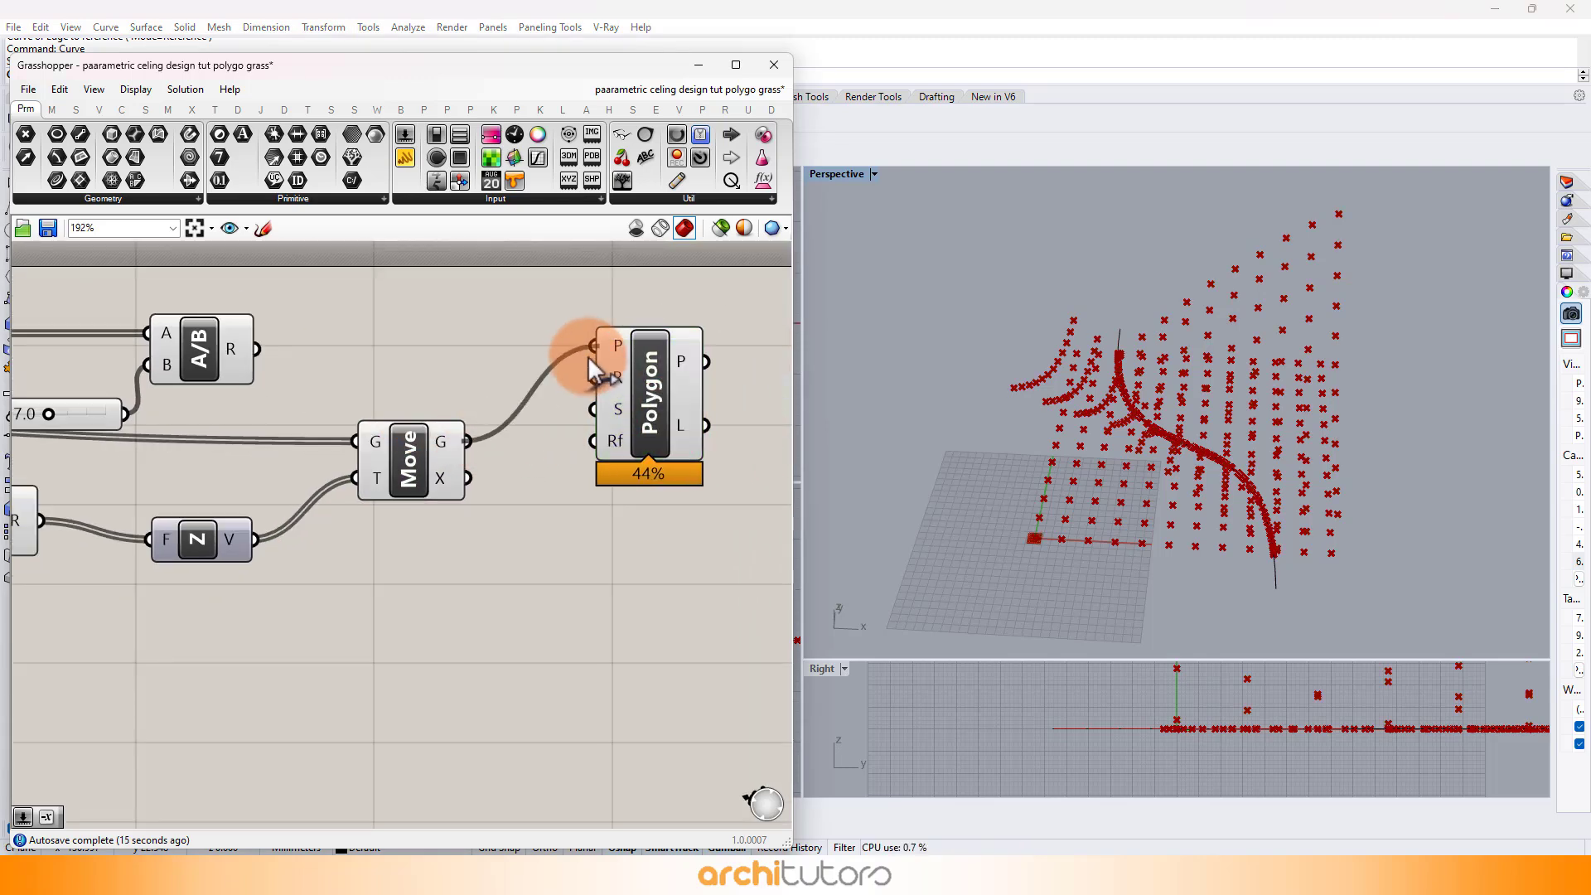
pyautogui.moveTo(1217, 389); pyautogui.dragTo(1280, 346, button='right')
pyautogui.scroll(5, 1296, 313)
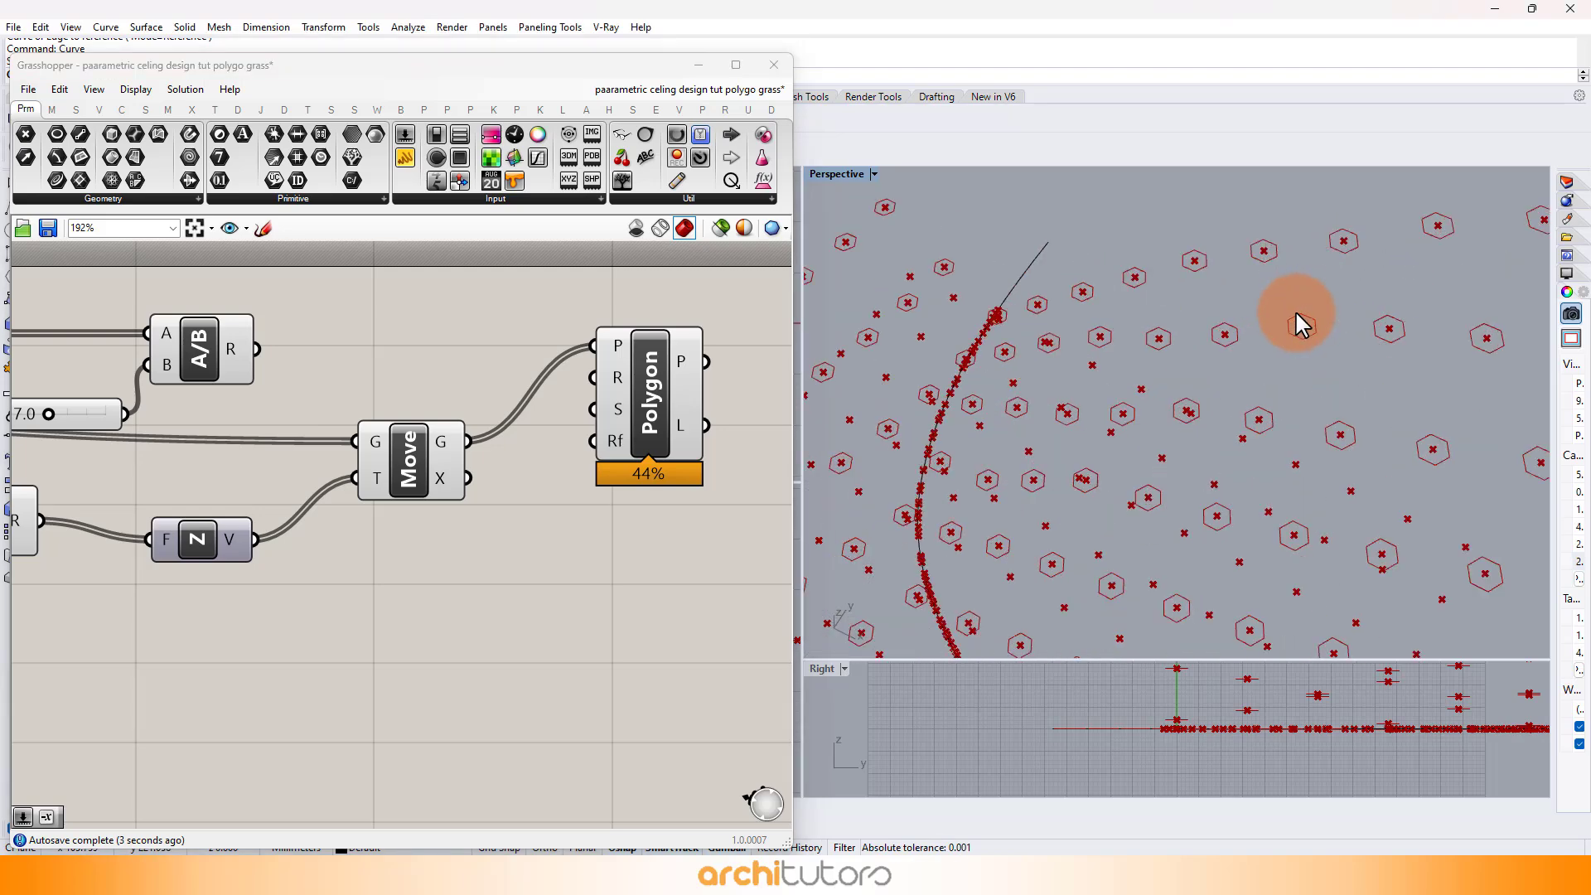
# - Turn off the preview of all components except Polygon
pyautogui.scroll(-10, 365, 389)
pyautogui.moveTo(518, 323); pyautogui.dragTo(116, 572)
pyautogui.middleClick(331, 525)
pyautogui.click(389, 475)
pyautogui.click(395, 521)
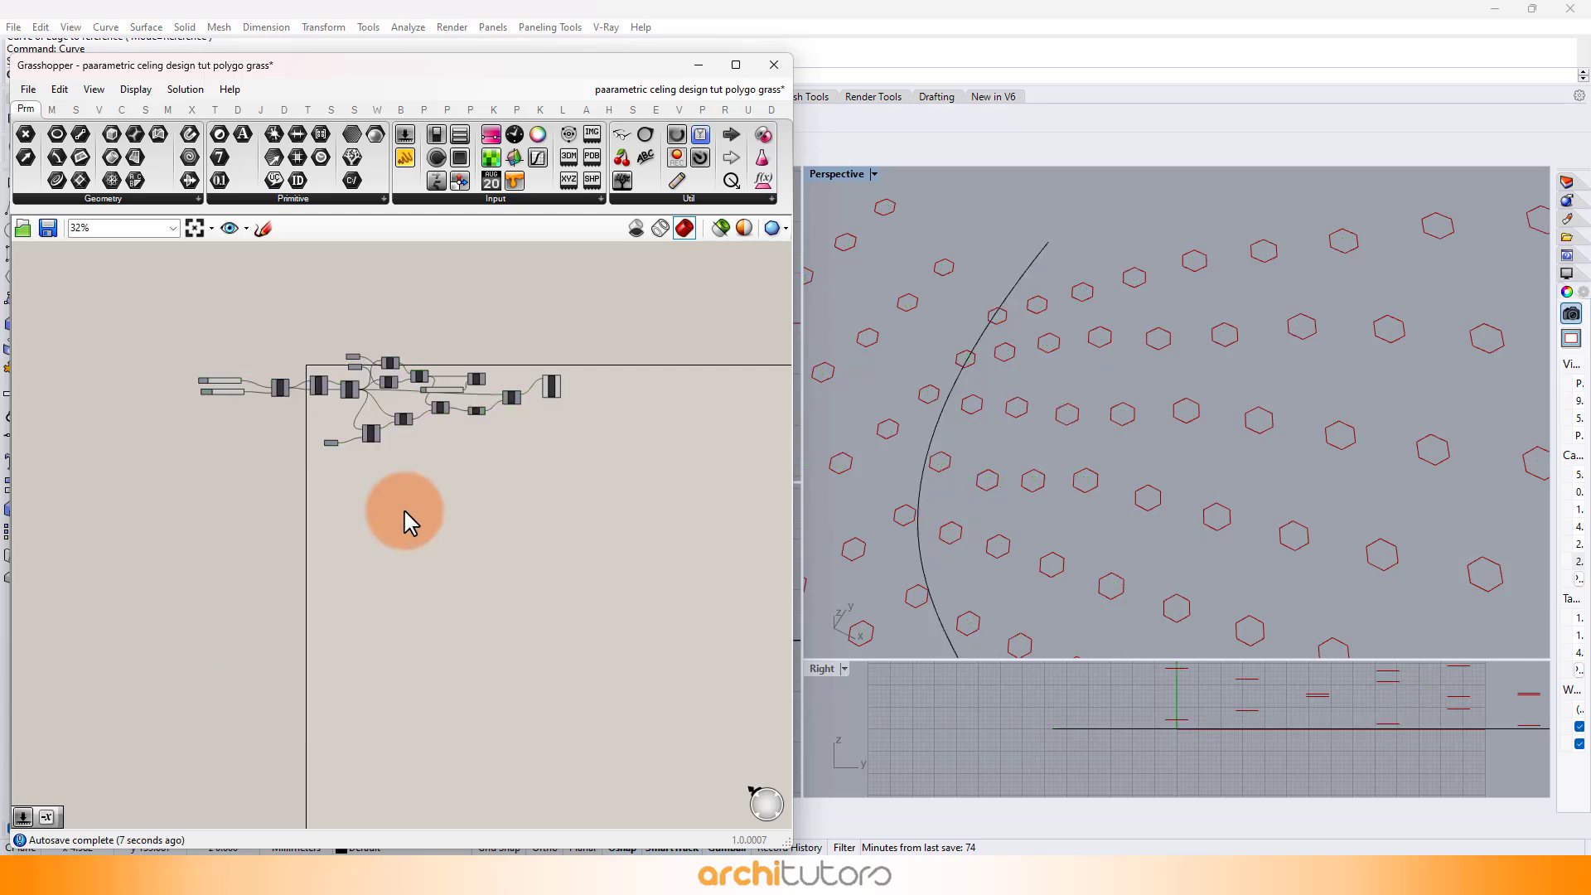
# - Connect the Division's result to the Polygon's radius input
pyautogui.scroll(2, 487, 365)
pyautogui.scroll(5, 471, 379)
pyautogui.moveTo(1066, 344)
pyautogui.mouseDown(button='right')
pyautogui.moveTo(1182, 259)
pyautogui.moveTo(1171, 327)
pyautogui.moveTo(1070, 374)
pyautogui.mouseUp(button='right')
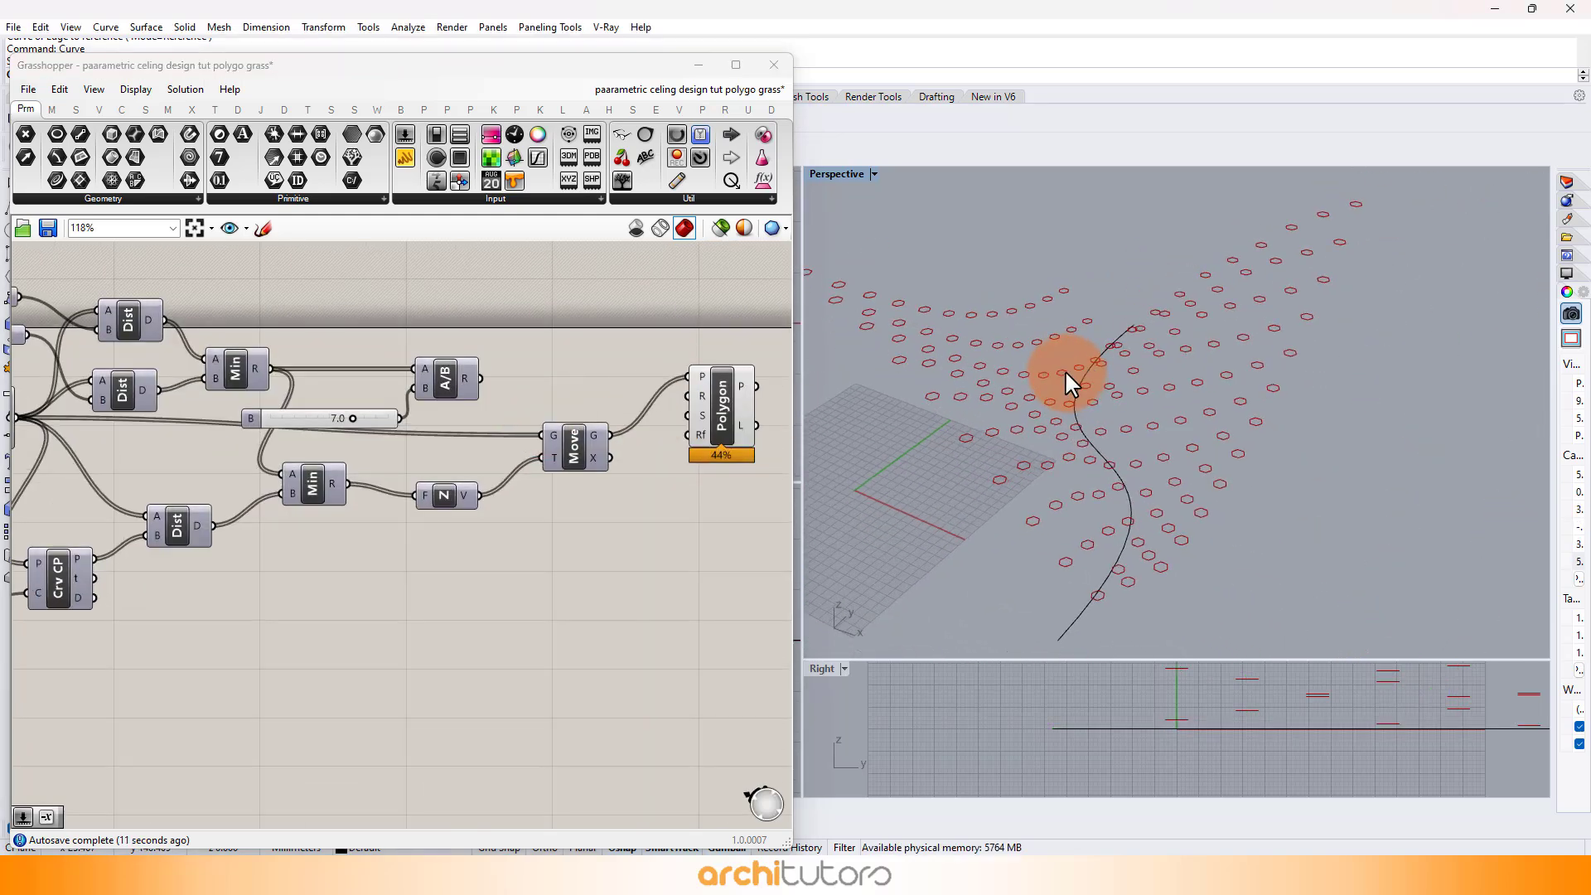
pyautogui.moveTo(1330, 364); pyautogui.dragTo(828, 456, button='right')
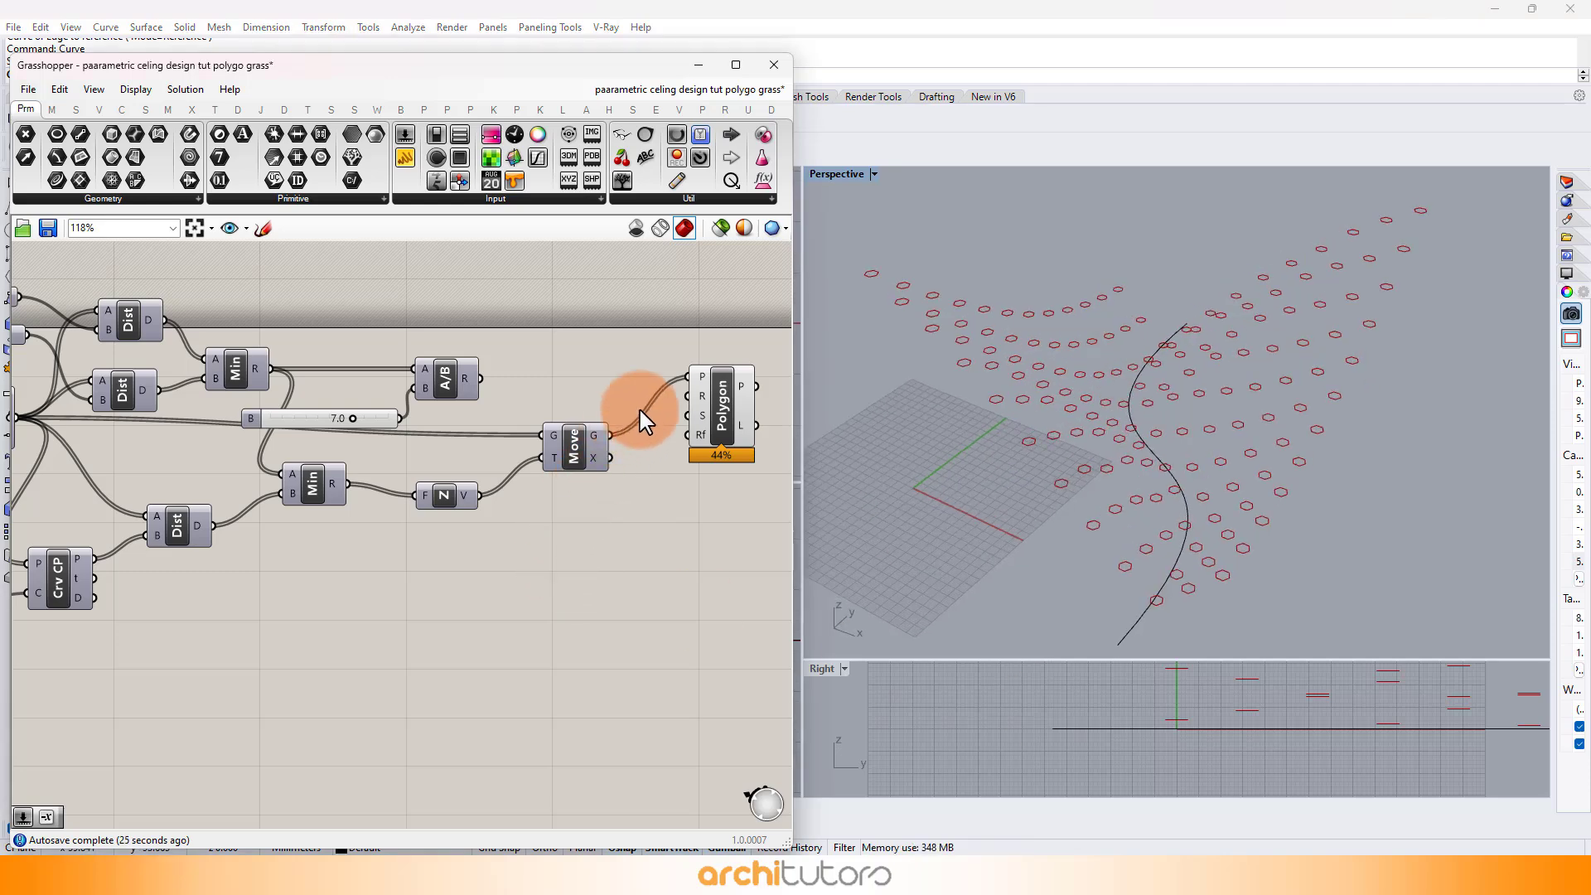
pyautogui.scroll(3, 609, 404)
pyautogui.moveTo(322, 399); pyautogui.dragTo(656, 428)
pyautogui.moveTo(1065, 433); pyautogui.dragTo(1155, 462, button='right')
pyautogui.moveTo(439, 466); pyautogui.dragTo(301, 512, button='right')
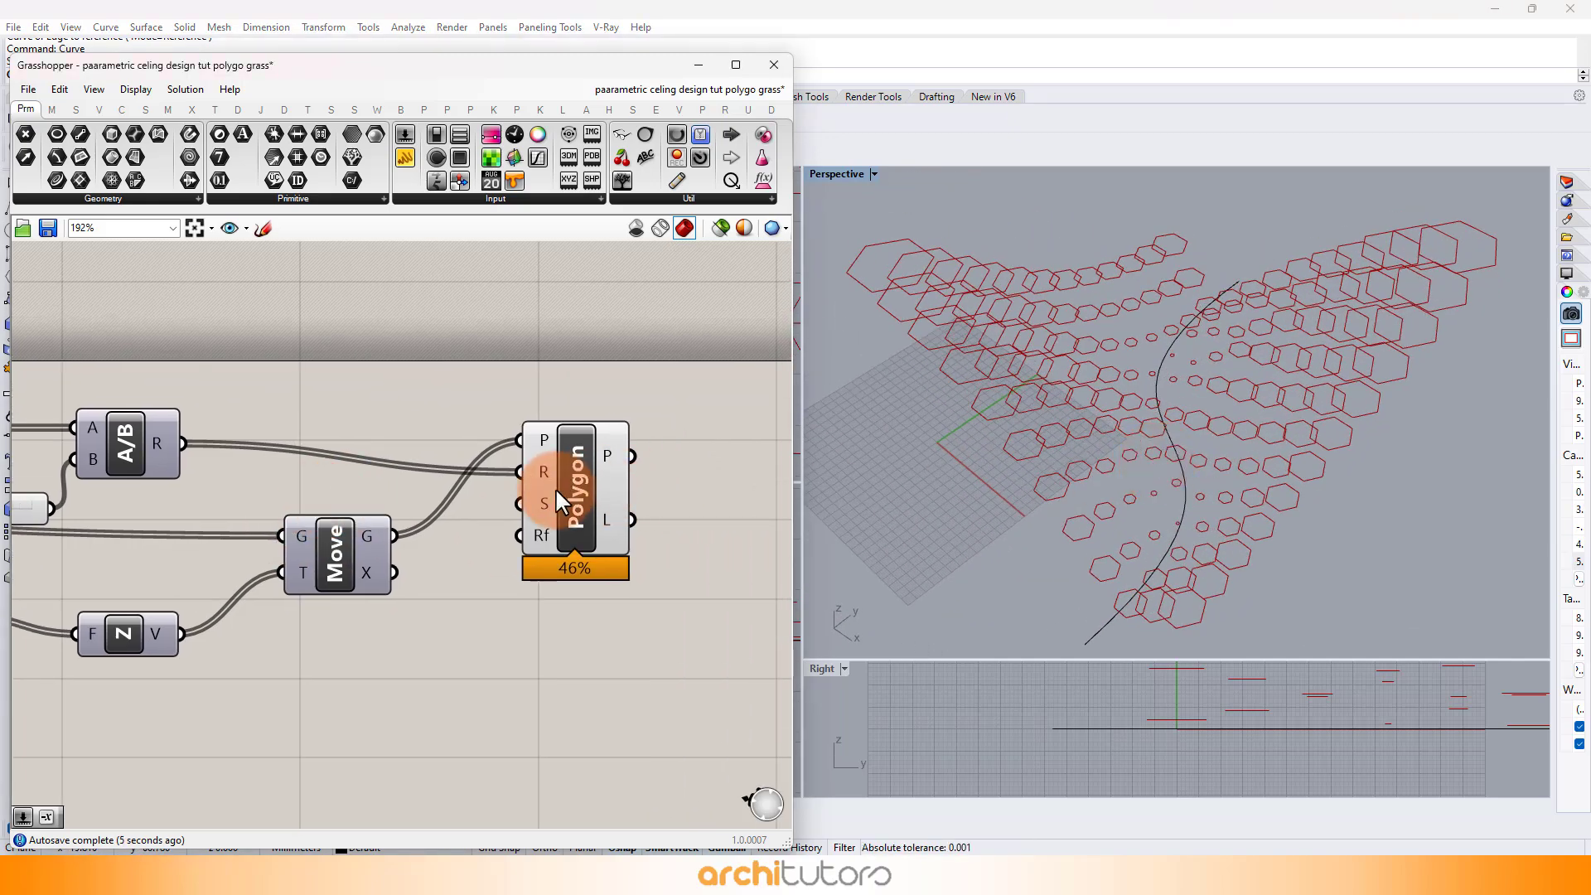
# - Add a number slider set to 3 and connect it to the Polygon's segments input
pyautogui.doubleClick(330, 356)
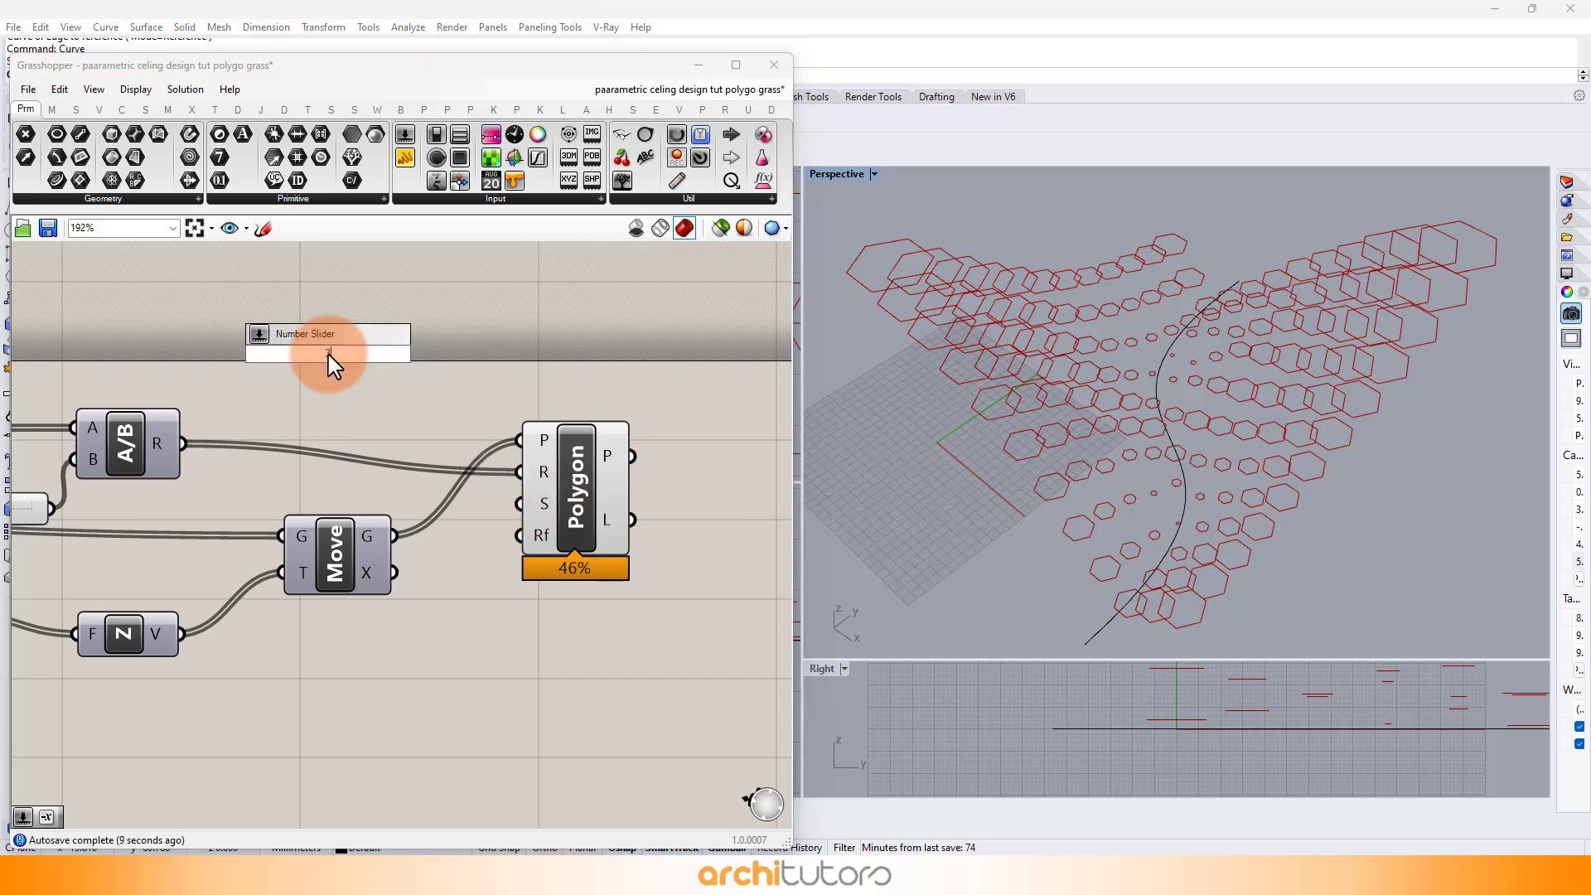
pyautogui.write('3')
pyautogui.press('Return')
pyautogui.scroll(2, 456, 364)
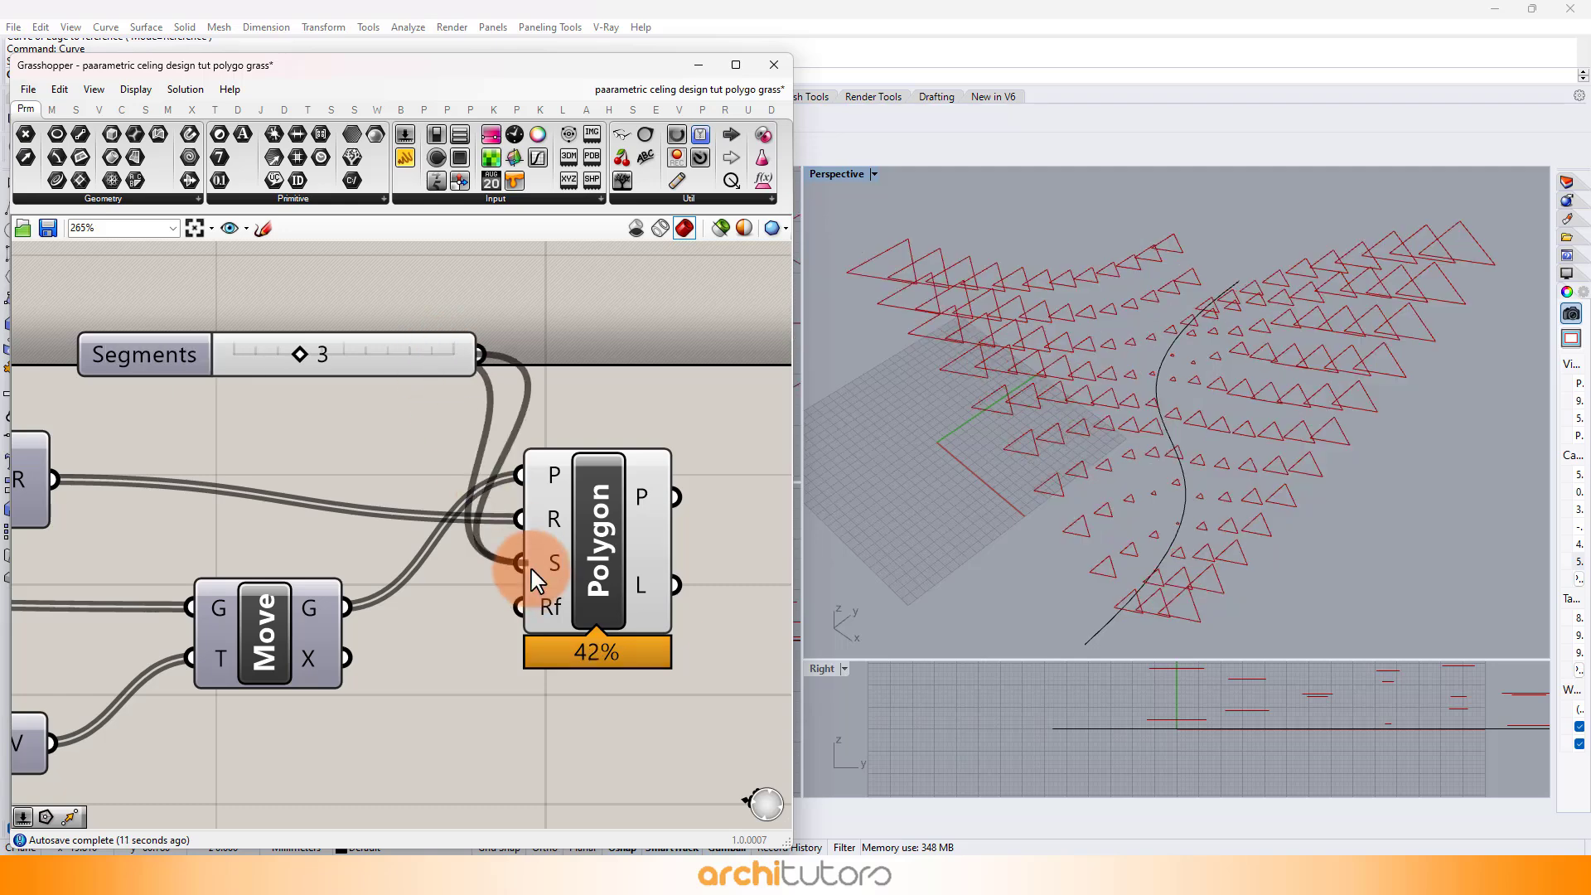
# - Move the Segments slider farther away from the Polygon component to tidy the layout
pyautogui.click(303, 359)
pyautogui.moveTo(319, 365)
pyautogui.mouseDown()
pyautogui.moveTo(374, 358)
pyautogui.moveTo(309, 369)
pyautogui.mouseUp()
pyautogui.moveTo(463, 356); pyautogui.dragTo(400, 358)
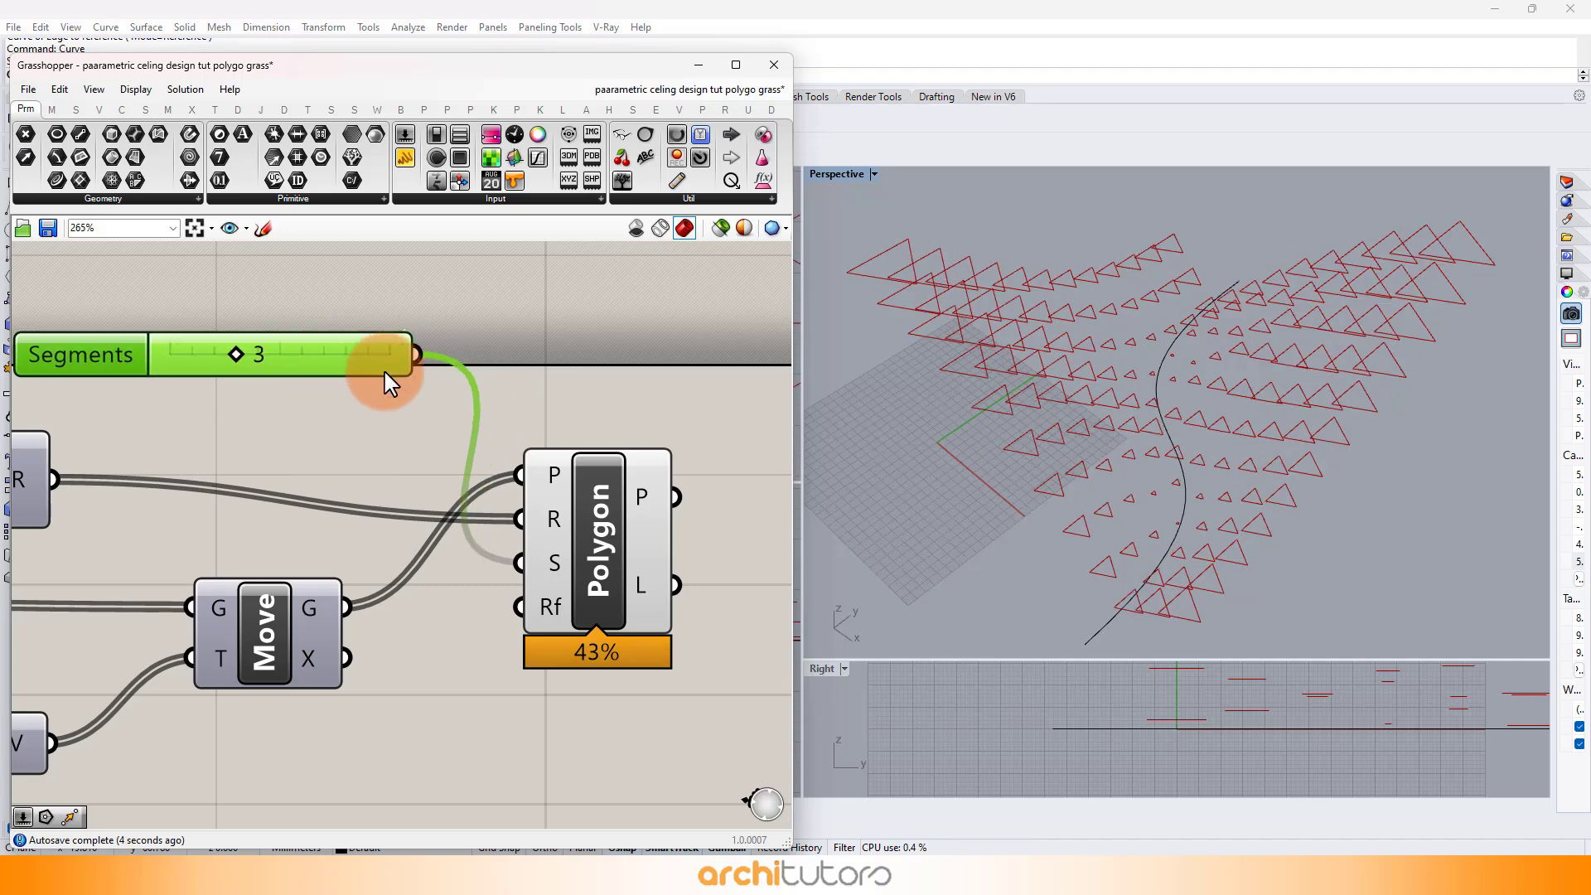
pyautogui.click(603, 550)
pyautogui.click(595, 432)
# - Add a Scale component and connect the Polygon's polygon output to its geometry input
pyautogui.scroll(-4, 594, 432)
pyautogui.moveTo(590, 338); pyautogui.dragTo(228, 338, button='right')
pyautogui.scroll(1, 526, 536)
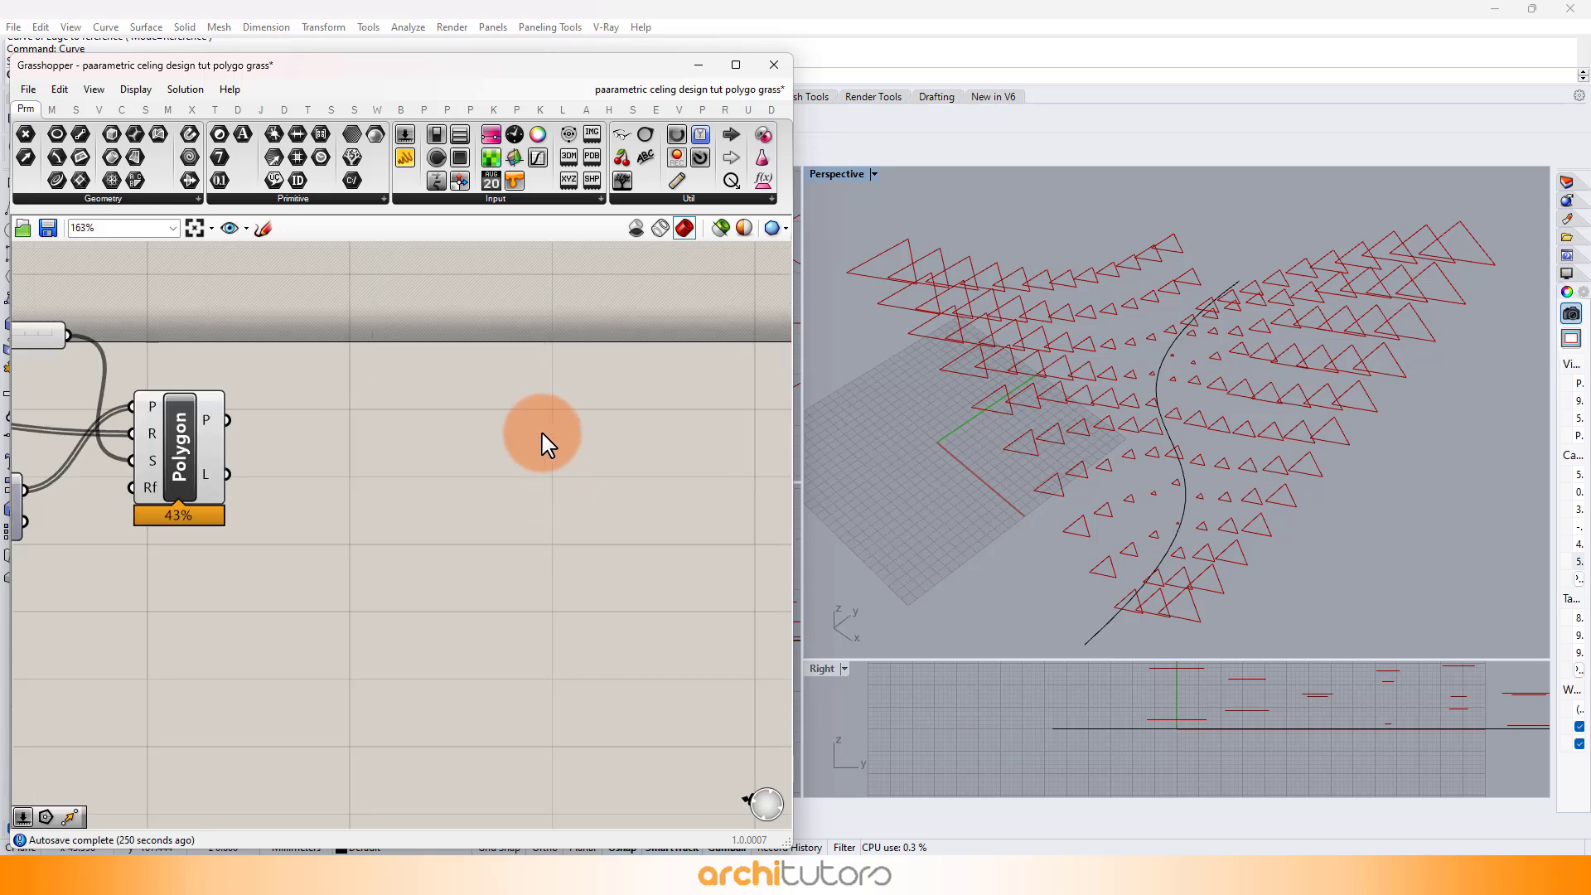
pyautogui.doubleClick(543, 435)
pyautogui.write('sc')
pyautogui.click(498, 411)
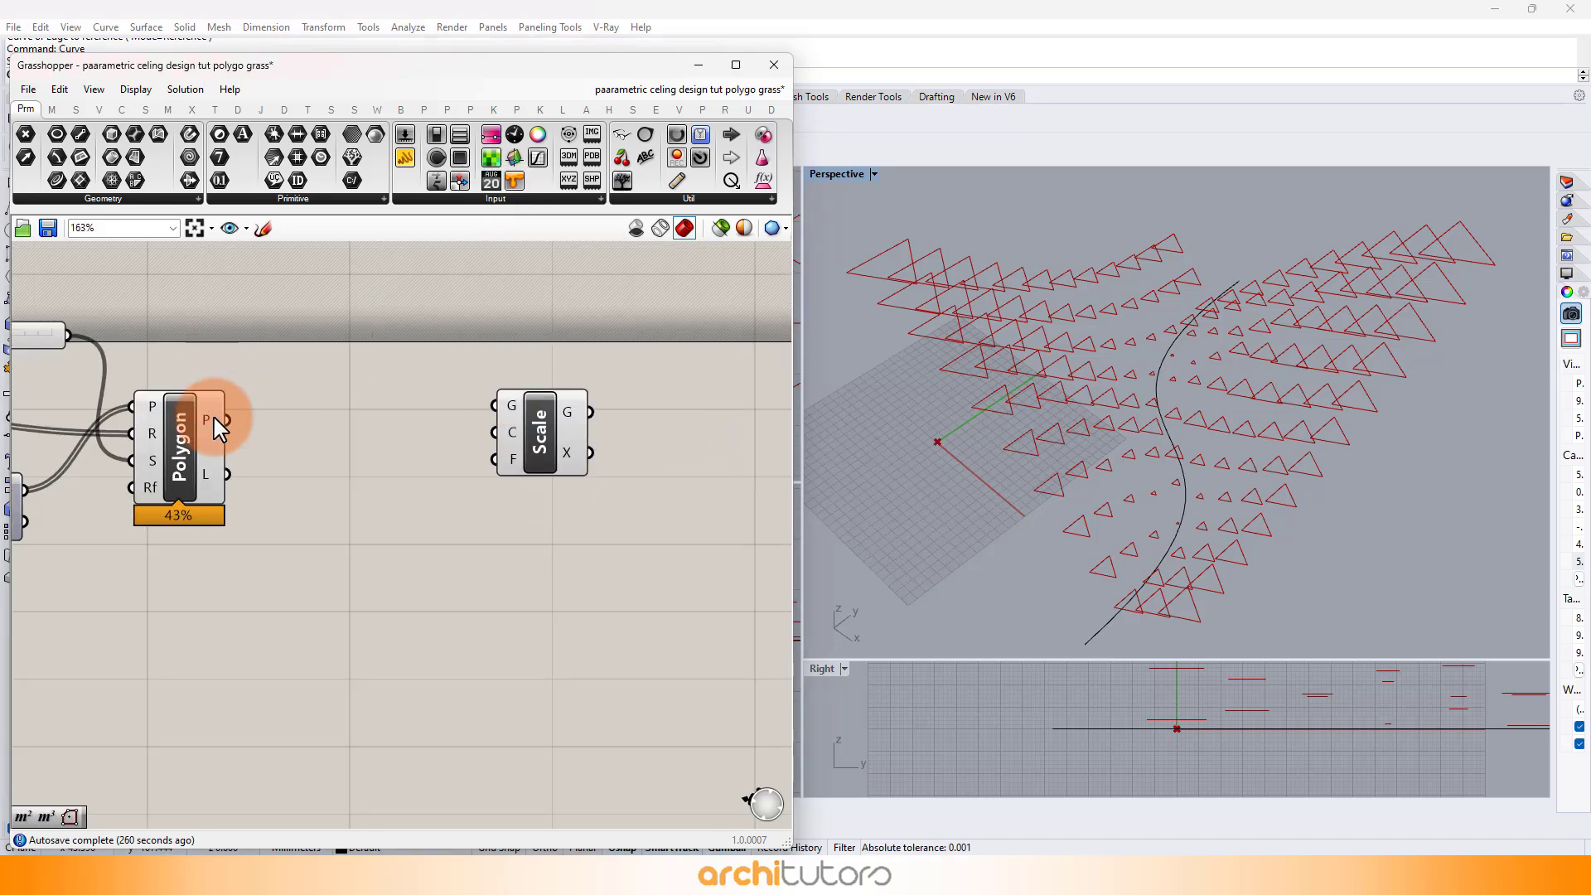
pyautogui.moveTo(227, 420); pyautogui.dragTo(659, 434)
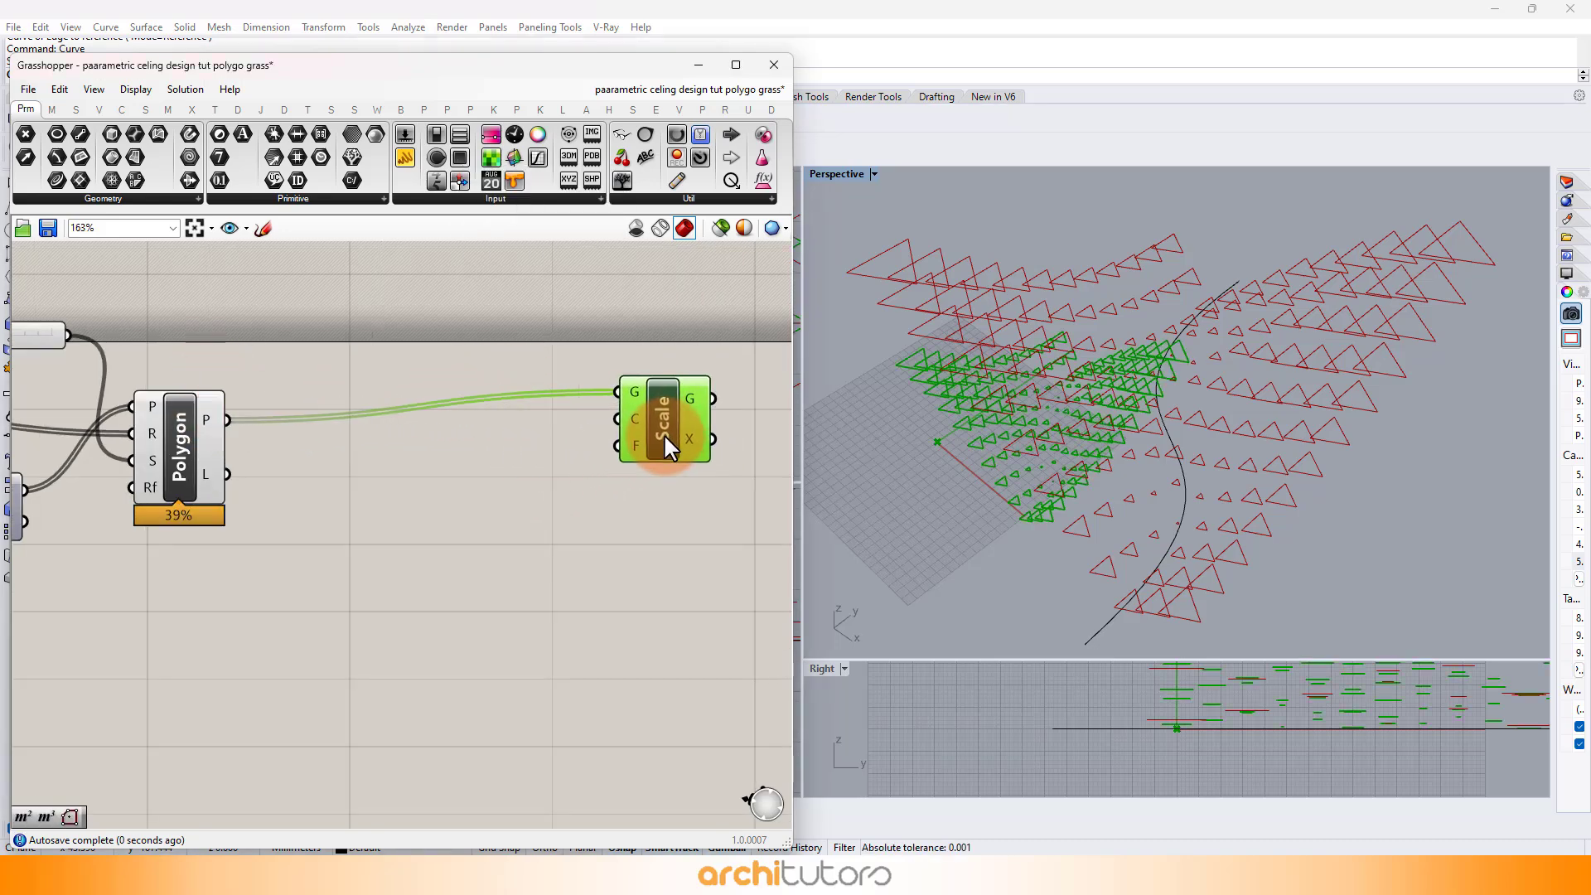
# - Flatten the Scale component's geometry and center inputs and reposition the component
pyautogui.scroll(2, 668, 447)
pyautogui.rightClick(648, 409)
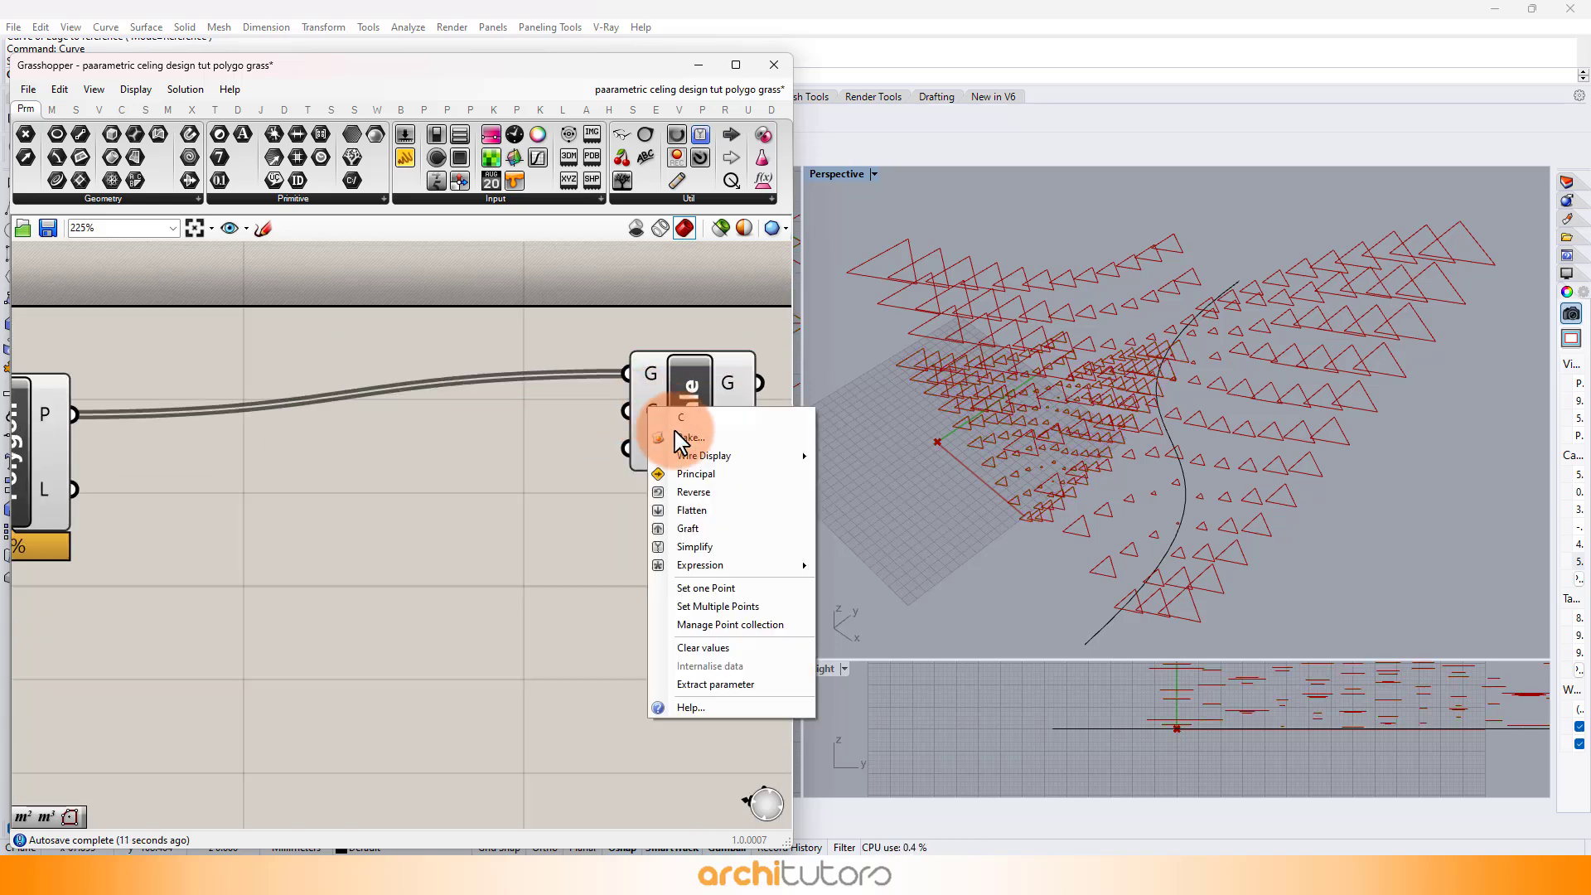
pyautogui.click(689, 511)
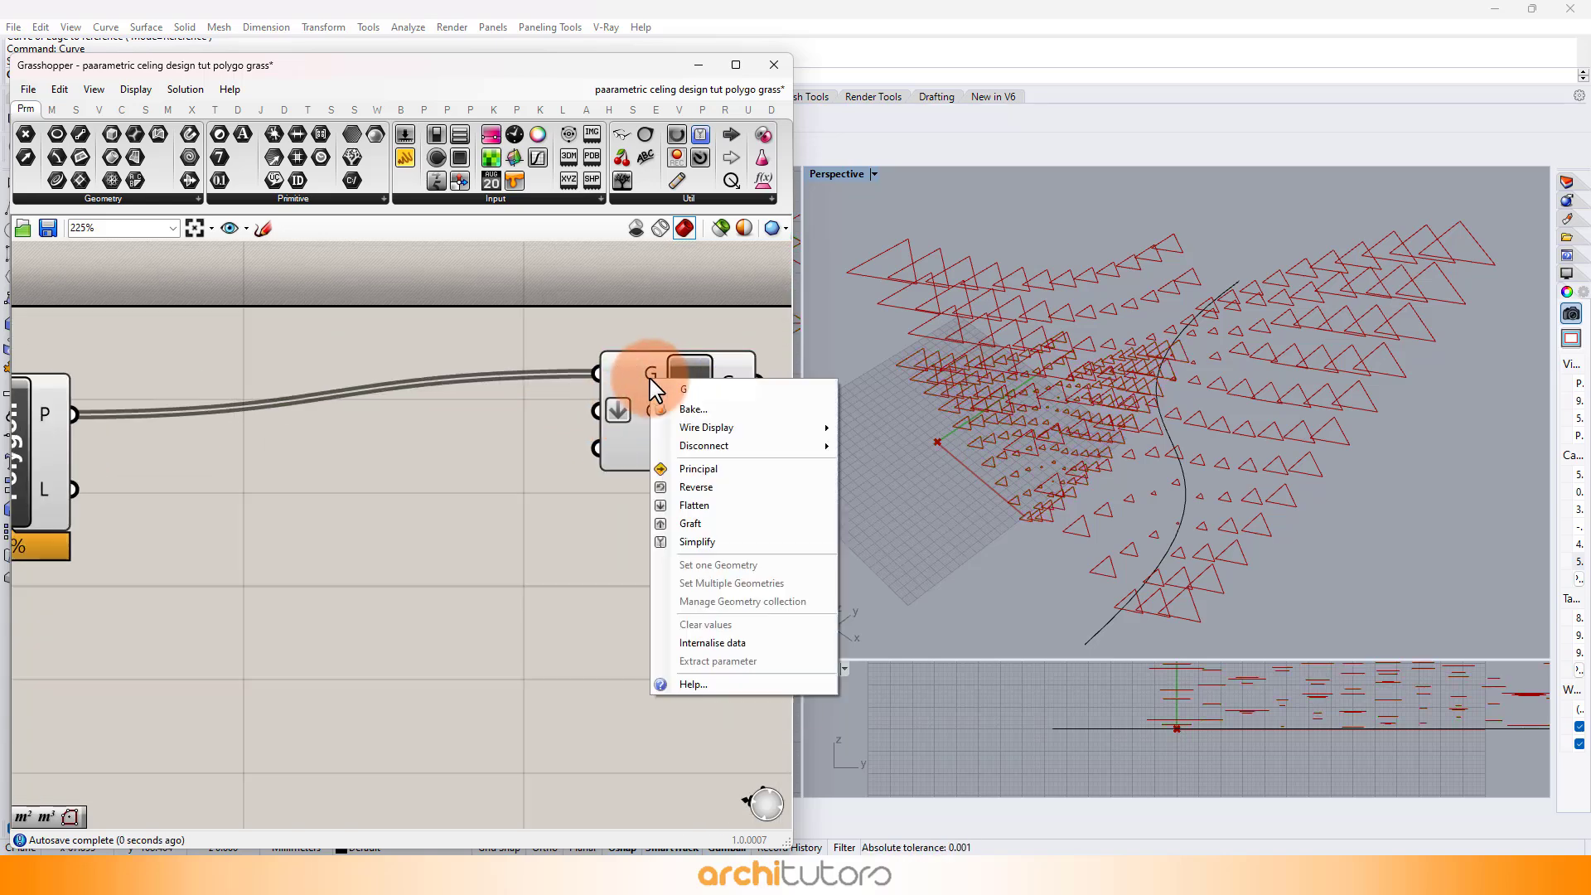
pyautogui.click(682, 504)
pyautogui.moveTo(636, 437); pyautogui.dragTo(729, 458)
# - Add an Area component fed by the polygons and connect its centroid output to the Scale's center input
pyautogui.click(262, 484)
pyautogui.doubleClick(236, 538)
pyautogui.write('ARE')
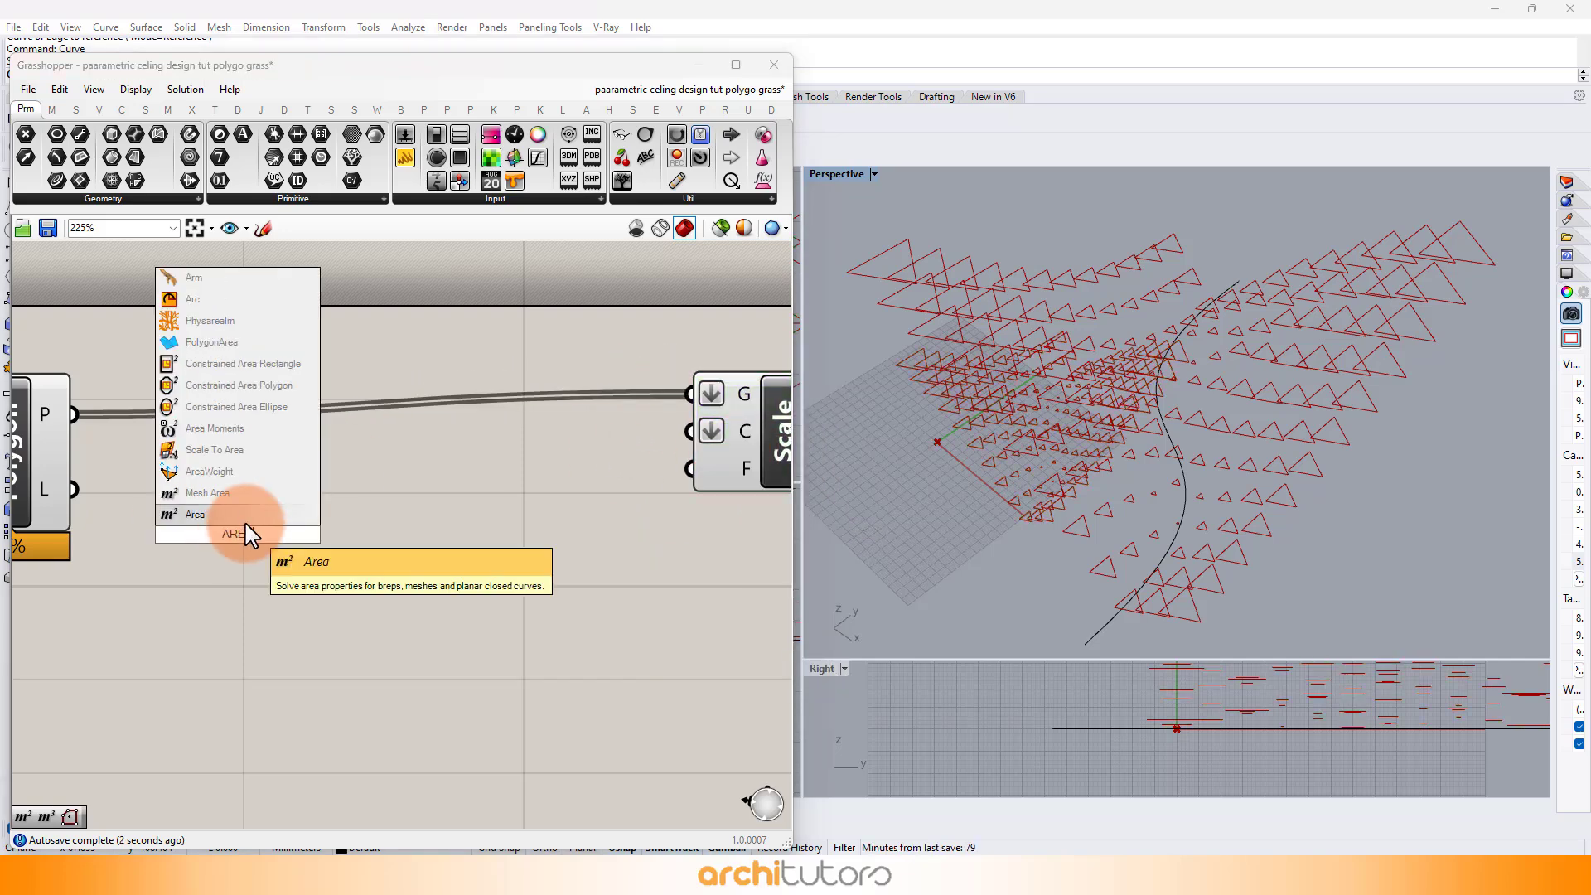
pyautogui.press('Return')
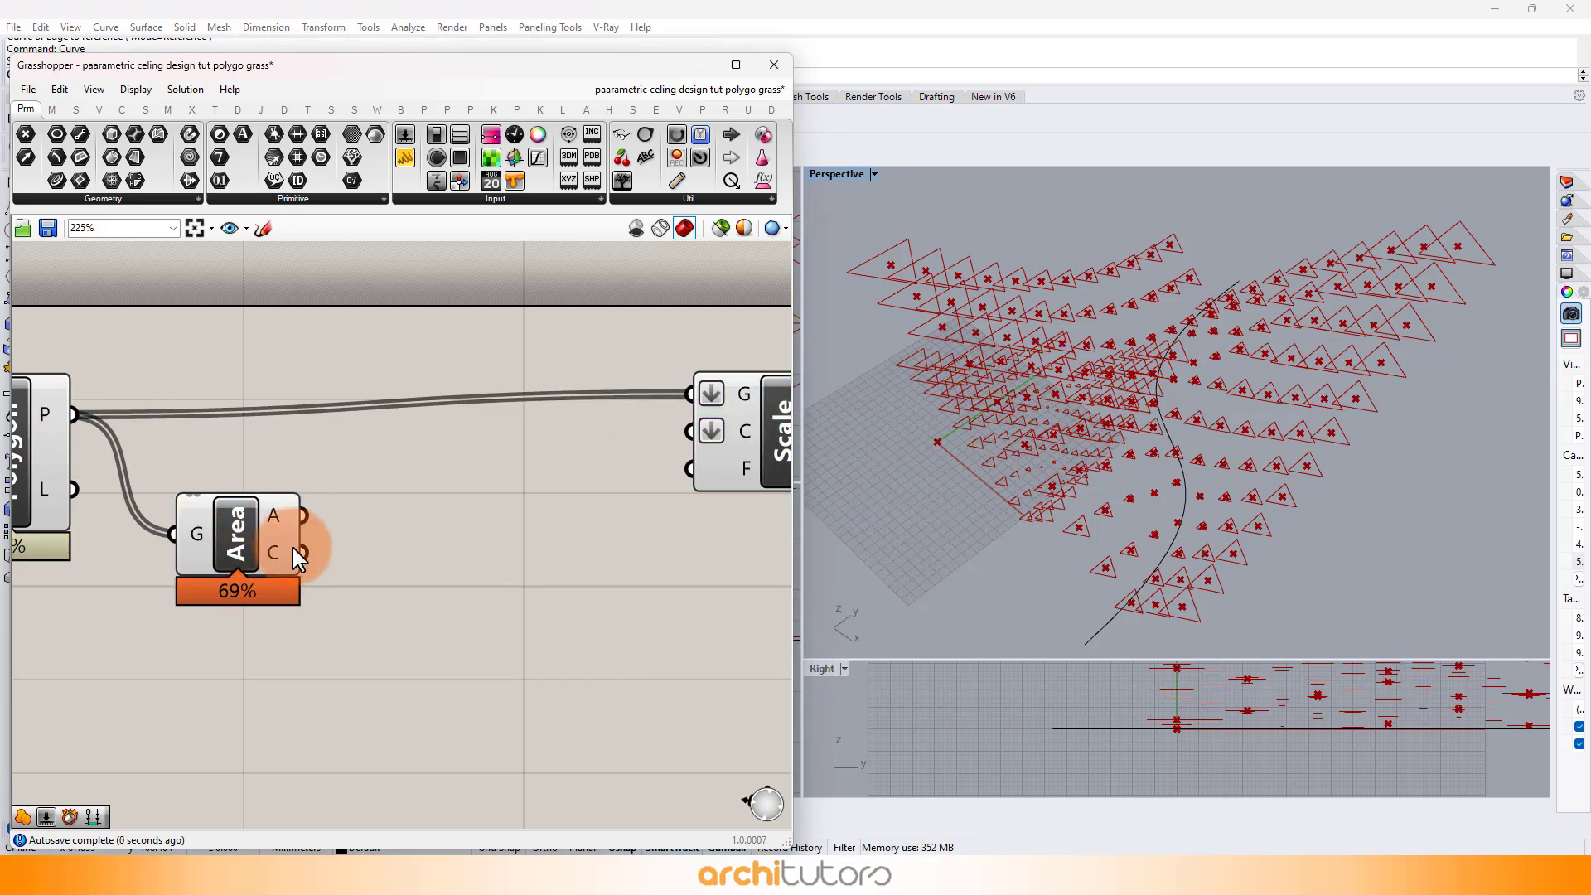
pyautogui.moveTo(673, 440)
pyautogui.mouseDown()
pyautogui.moveTo(692, 431)
pyautogui.moveTo(699, 450)
pyautogui.moveTo(684, 451)
pyautogui.mouseUp()
pyautogui.click(630, 551)
# - Examine the centroids, the original polygons and their scaled copies in the Perspective view
pyautogui.moveTo(1264, 454)
pyautogui.mouseDown(button='right')
pyautogui.moveTo(1207, 504)
pyautogui.moveTo(1312, 498)
pyautogui.moveTo(1375, 465)
pyautogui.moveTo(1189, 461)
pyautogui.moveTo(1276, 433)
pyautogui.mouseUp(button='right')
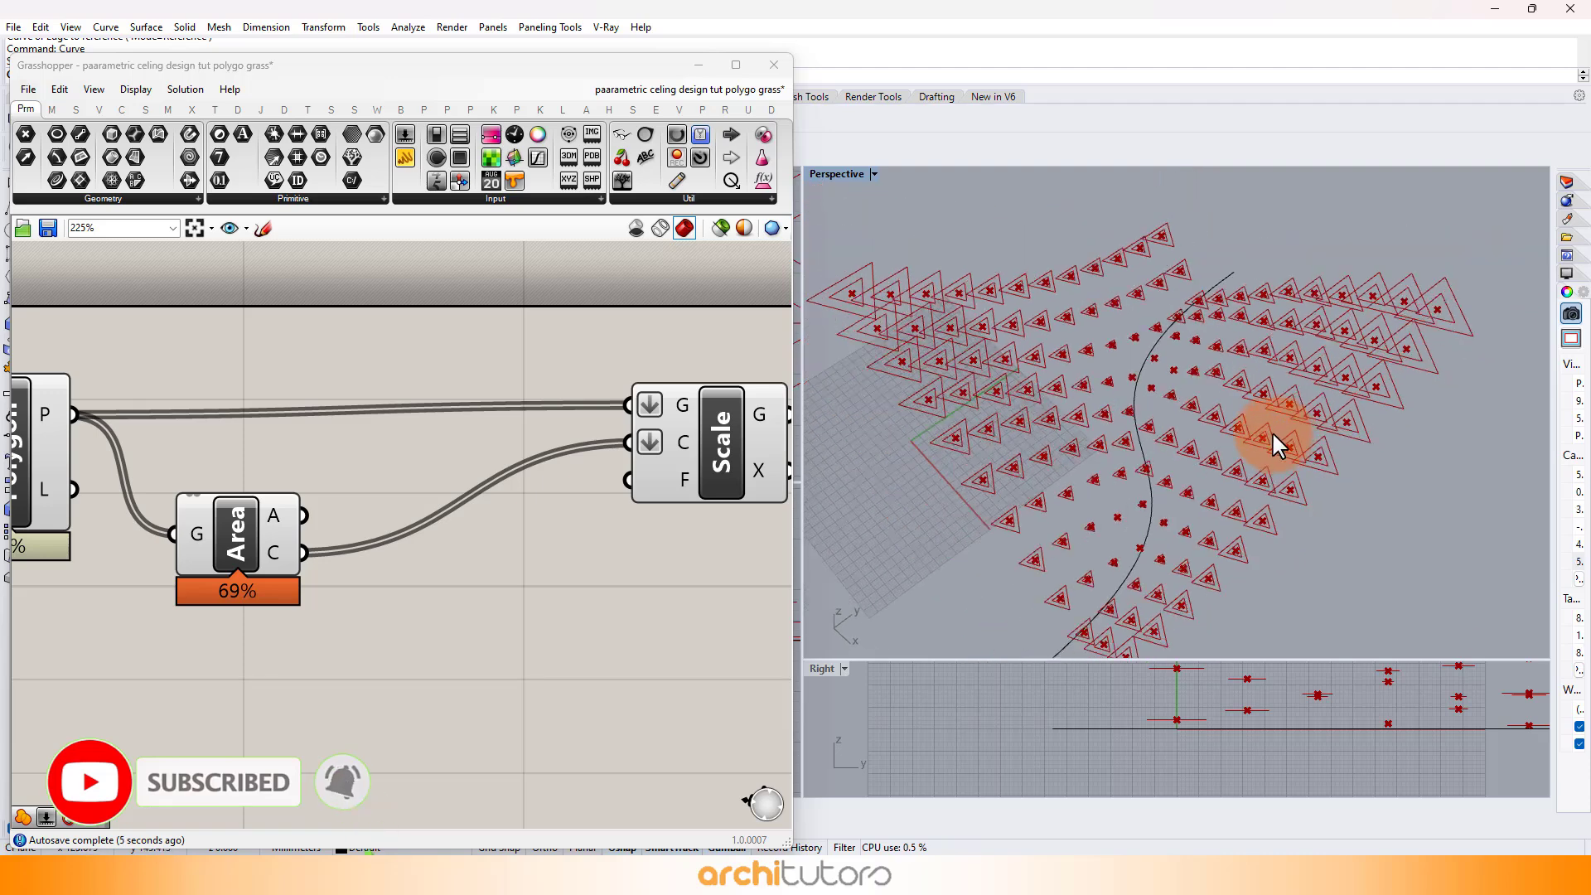
pyautogui.click(253, 537)
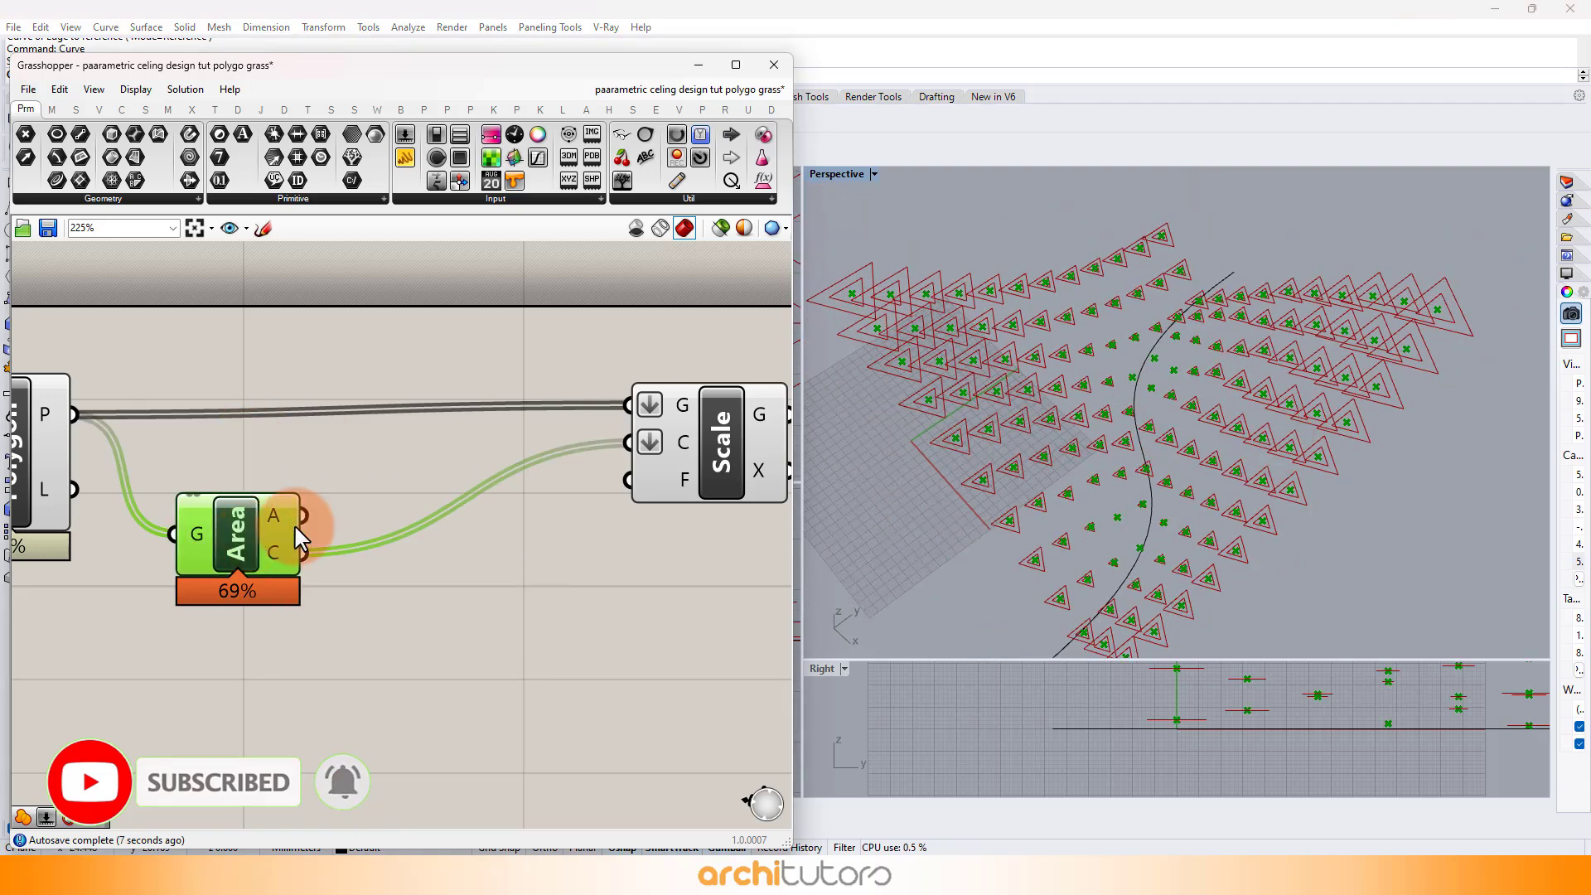
pyautogui.moveTo(479, 539); pyautogui.dragTo(326, 522, button='right')
pyautogui.click(616, 448)
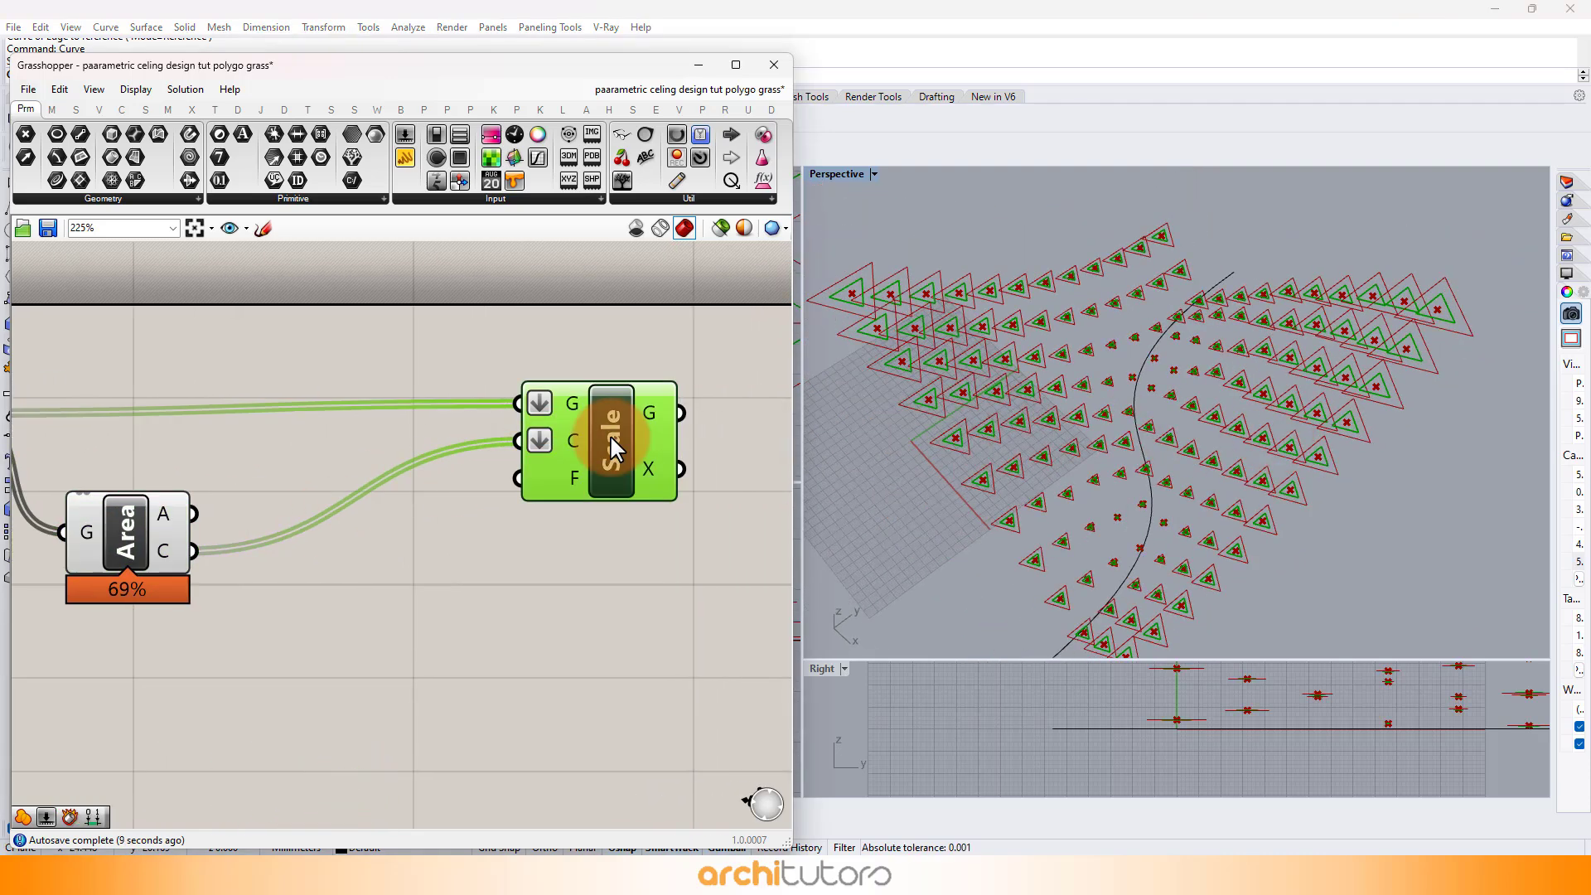
pyautogui.scroll(-2, 616, 447)
pyautogui.click(96, 451)
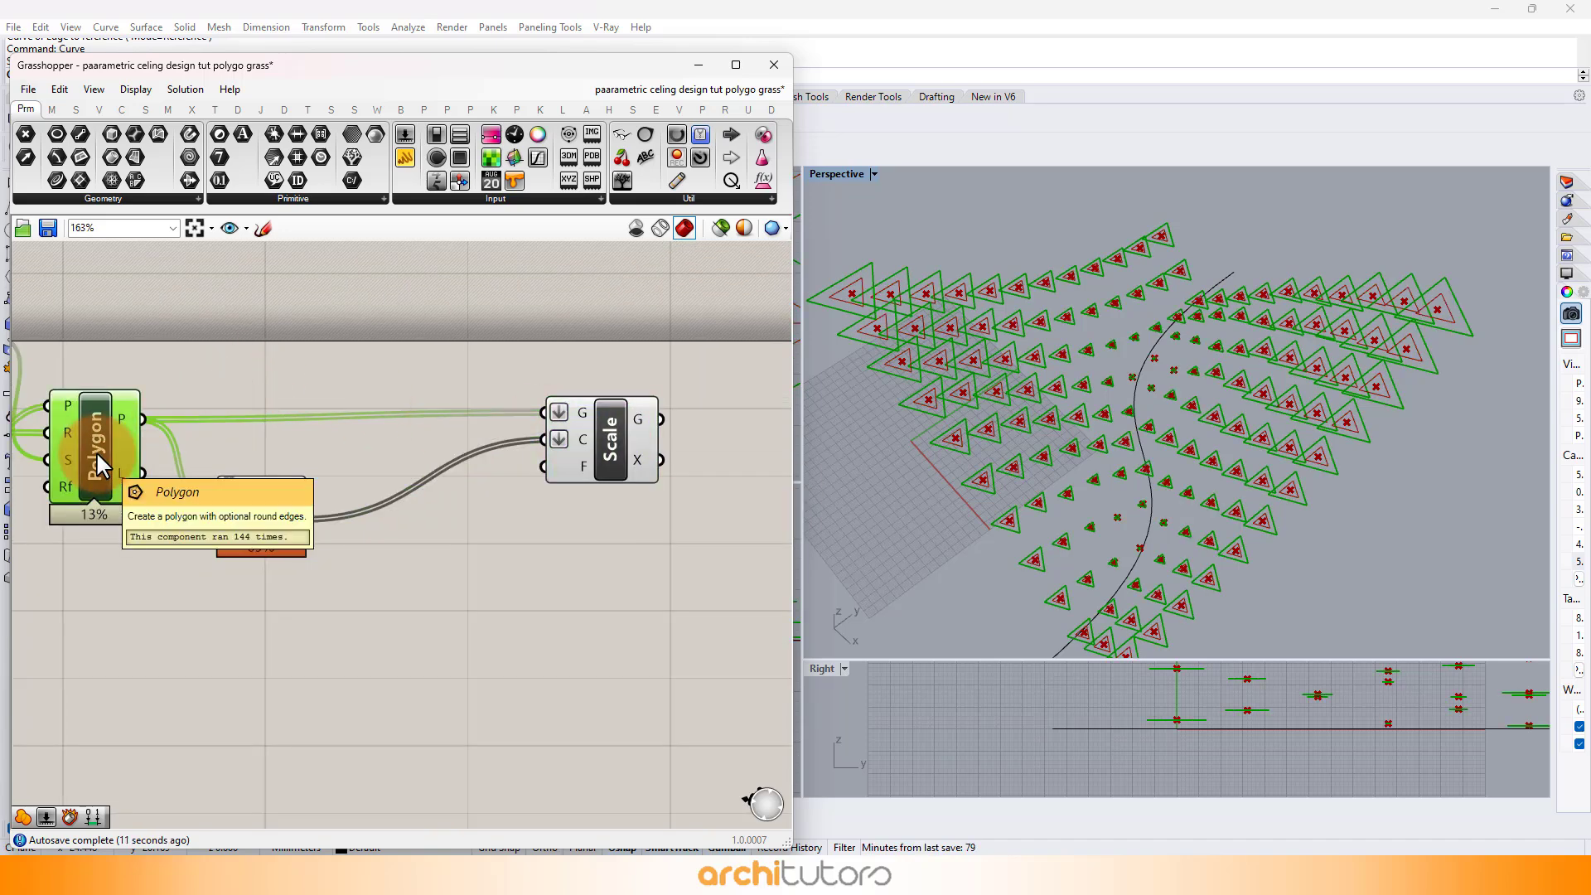
pyautogui.click(611, 447)
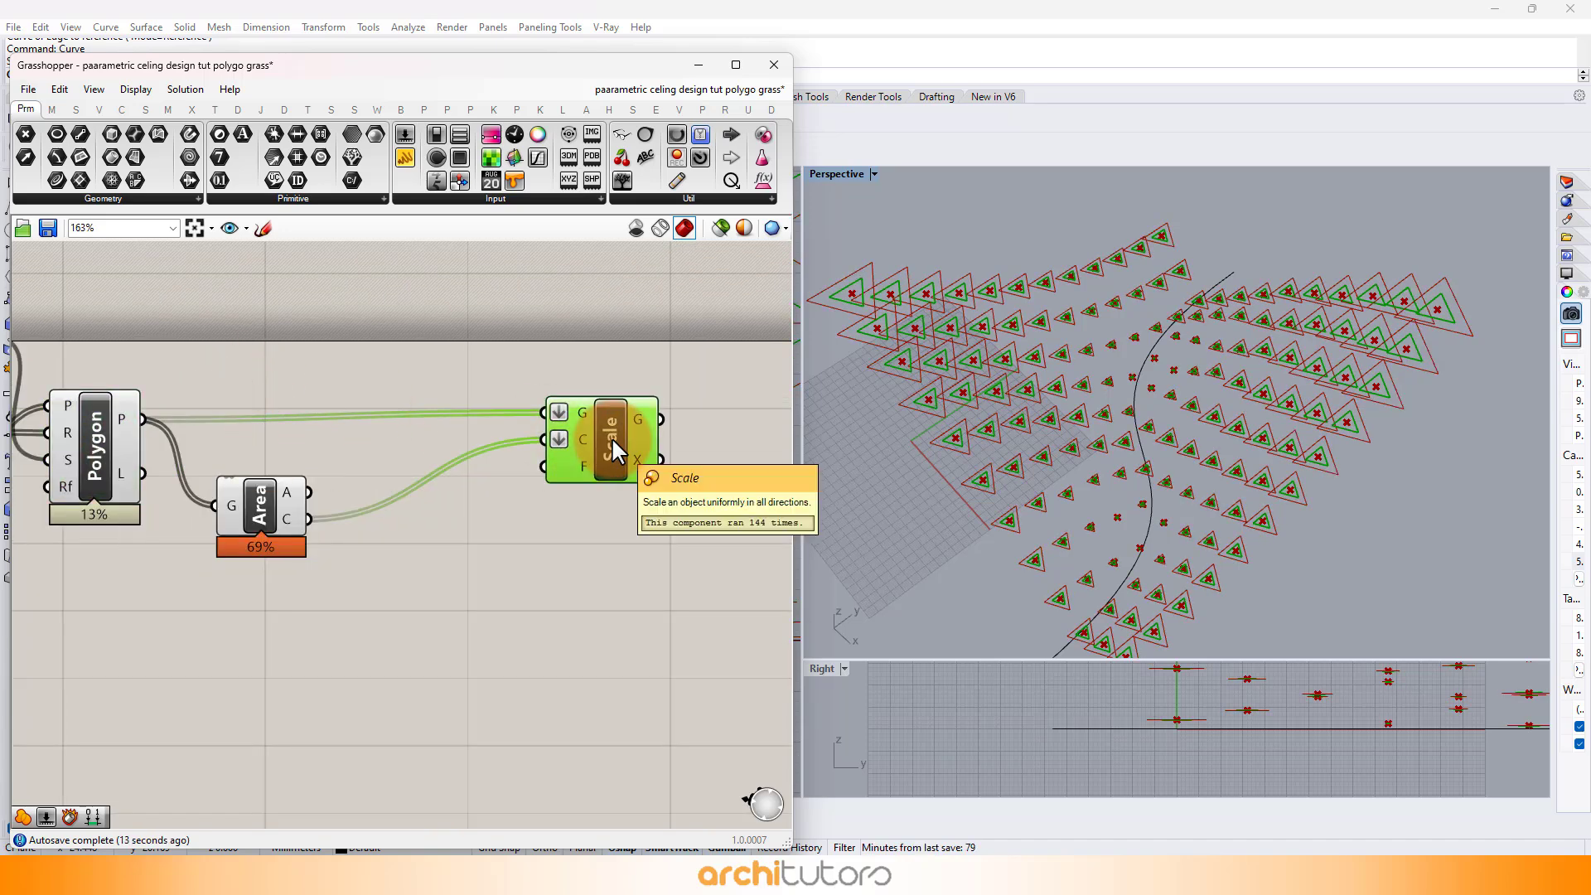
pyautogui.click(553, 546)
pyautogui.moveTo(1207, 419); pyautogui.dragTo(1162, 426, button='right')
pyautogui.click(507, 469)
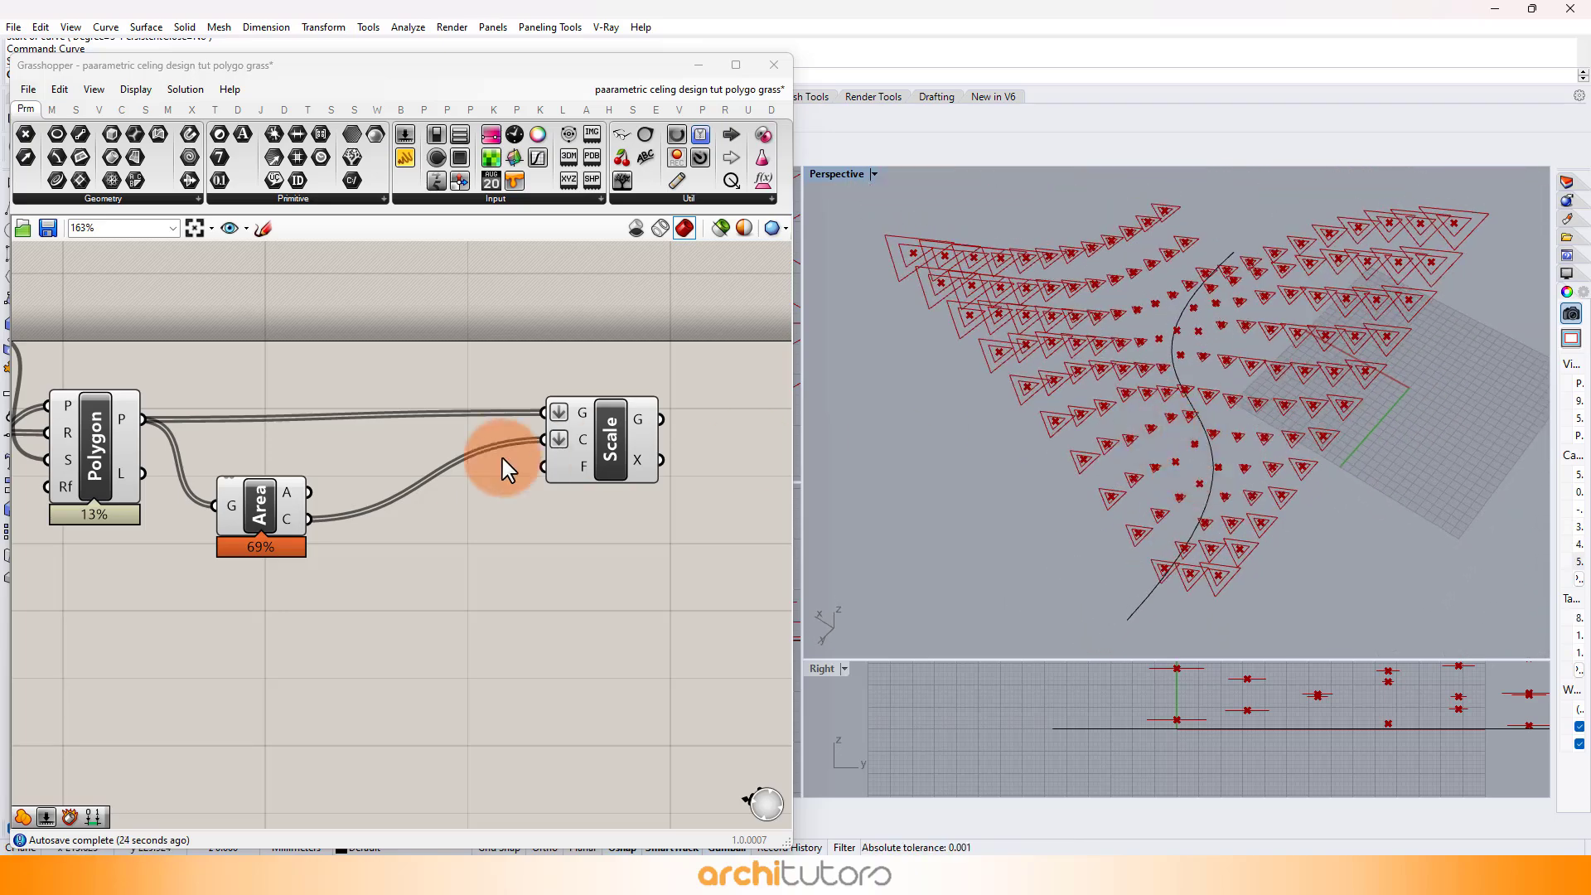
# - Maximize the Perspective view and add a Boundary Surfaces component fed by the Polygon's polygon output
pyautogui.doubleClick(838, 169)
pyautogui.moveTo(1340, 466); pyautogui.dragTo(1066, 451, button='right')
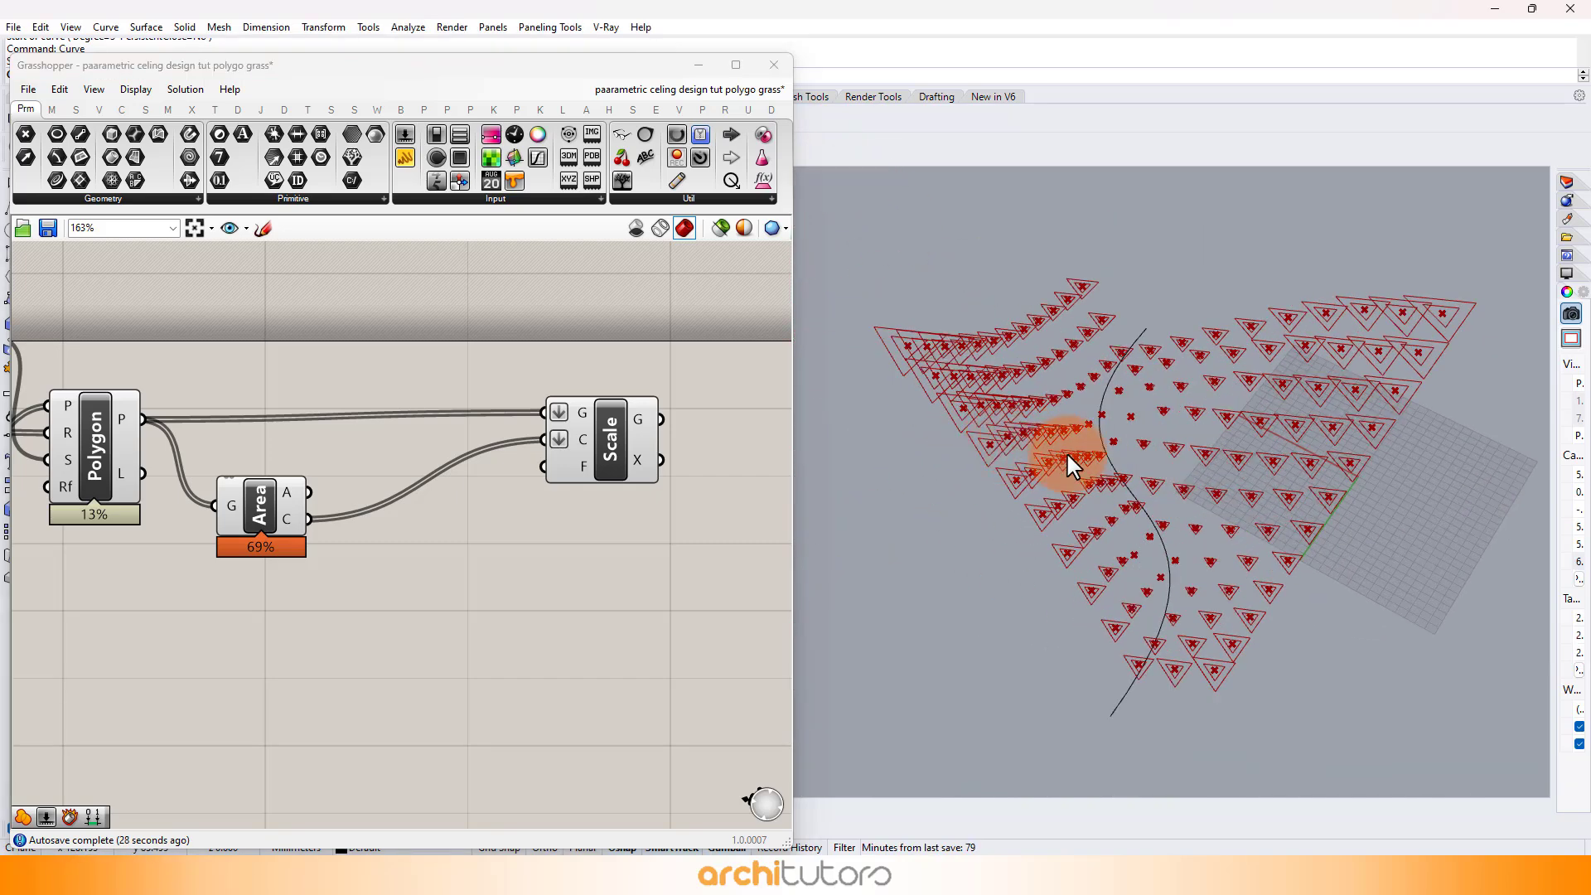
pyautogui.click(373, 560)
pyautogui.doubleClick(272, 310)
pyautogui.write('BOu')
pyautogui.press('Return')
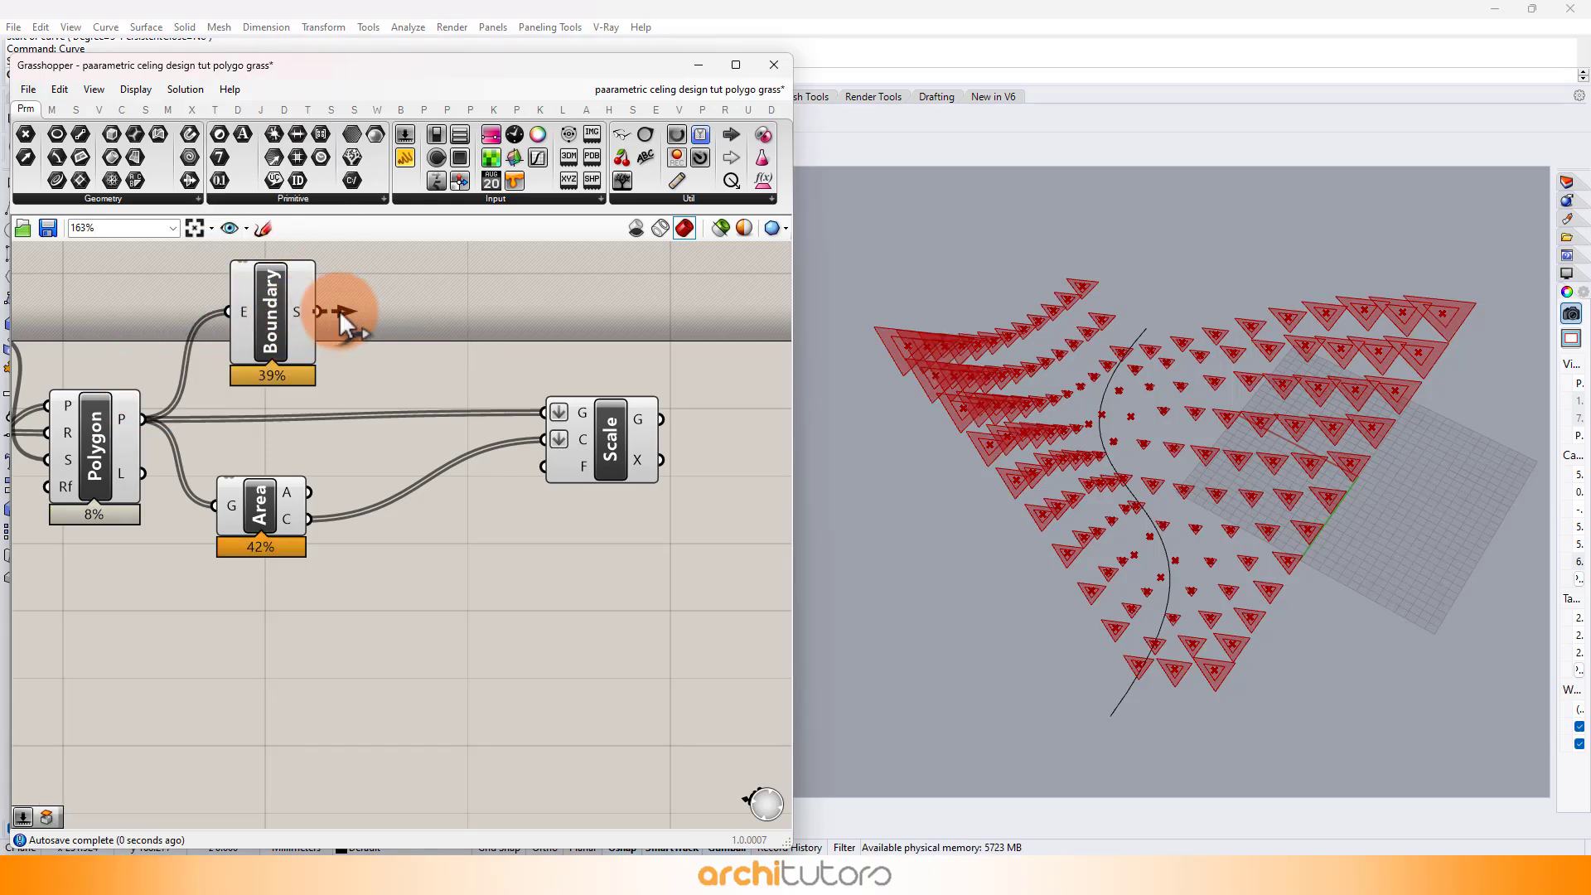
# - Duplicate the Boundary Surfaces component beside Scale and connect the scaled geometry to its edges input
pyautogui.click(269, 326)
pyautogui.keyDown('alt'); pyautogui.moveTo(292, 330); pyautogui.dragTo(736, 307); pyautogui.keyUp('alt')
pyautogui.moveTo(660, 419); pyautogui.dragTo(678, 305)
pyautogui.click(749, 344)
pyautogui.moveTo(1430, 391); pyautogui.dragTo(1425, 413, button='right')
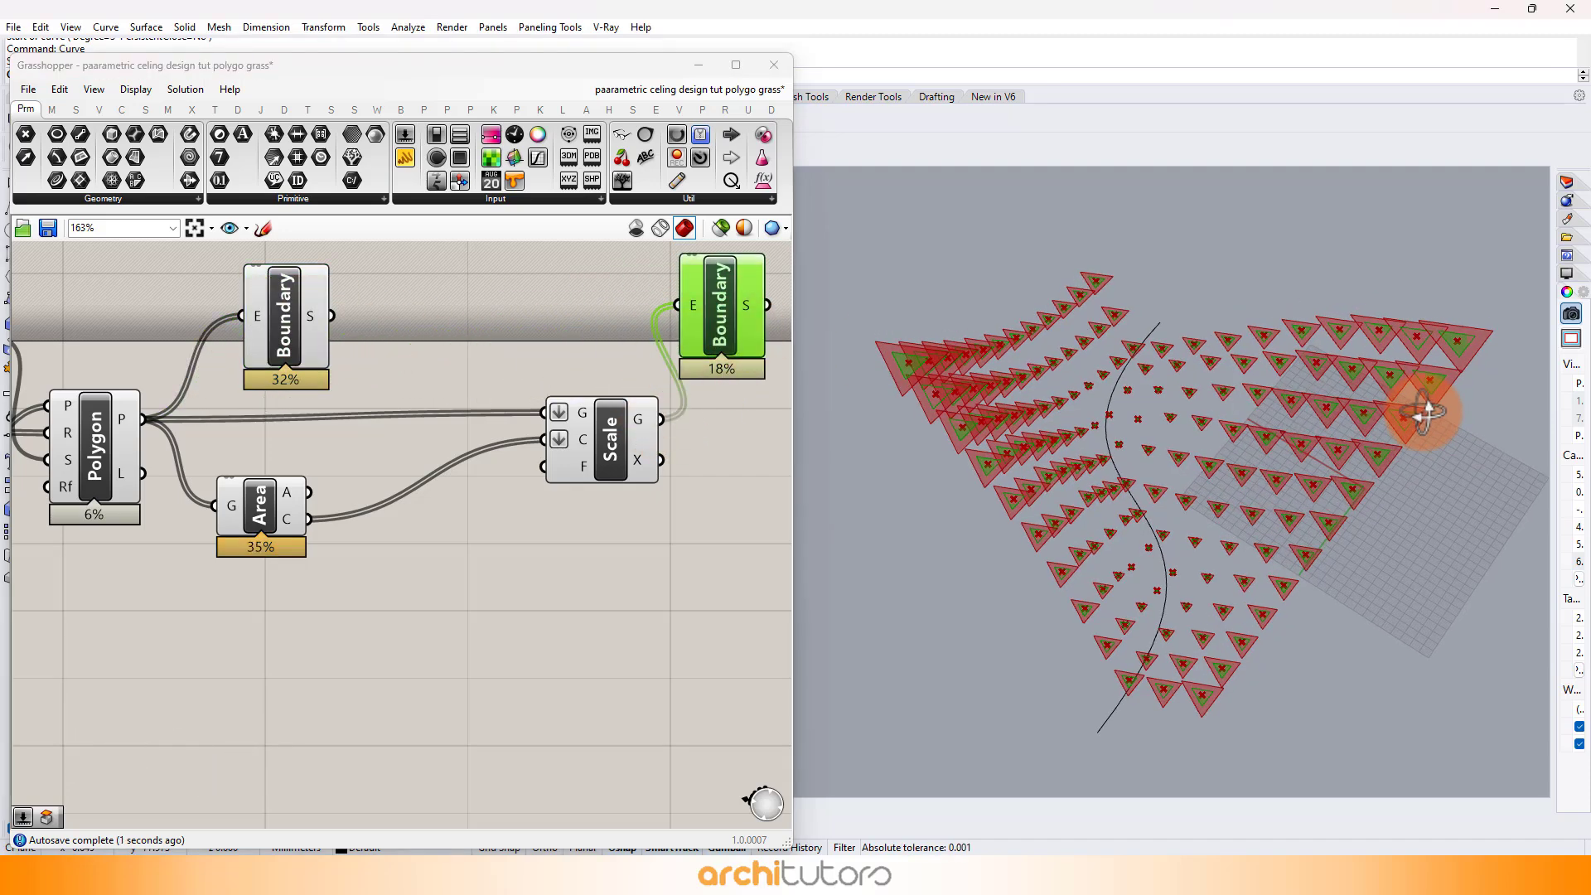
# - Turn off the preview of both Boundary Surfaces components
pyautogui.click(390, 302)
pyautogui.scroll(-2, 596, 281)
pyautogui.moveTo(754, 287); pyautogui.dragTo(232, 313)
pyautogui.middleClick(391, 326)
pyautogui.click(494, 490)
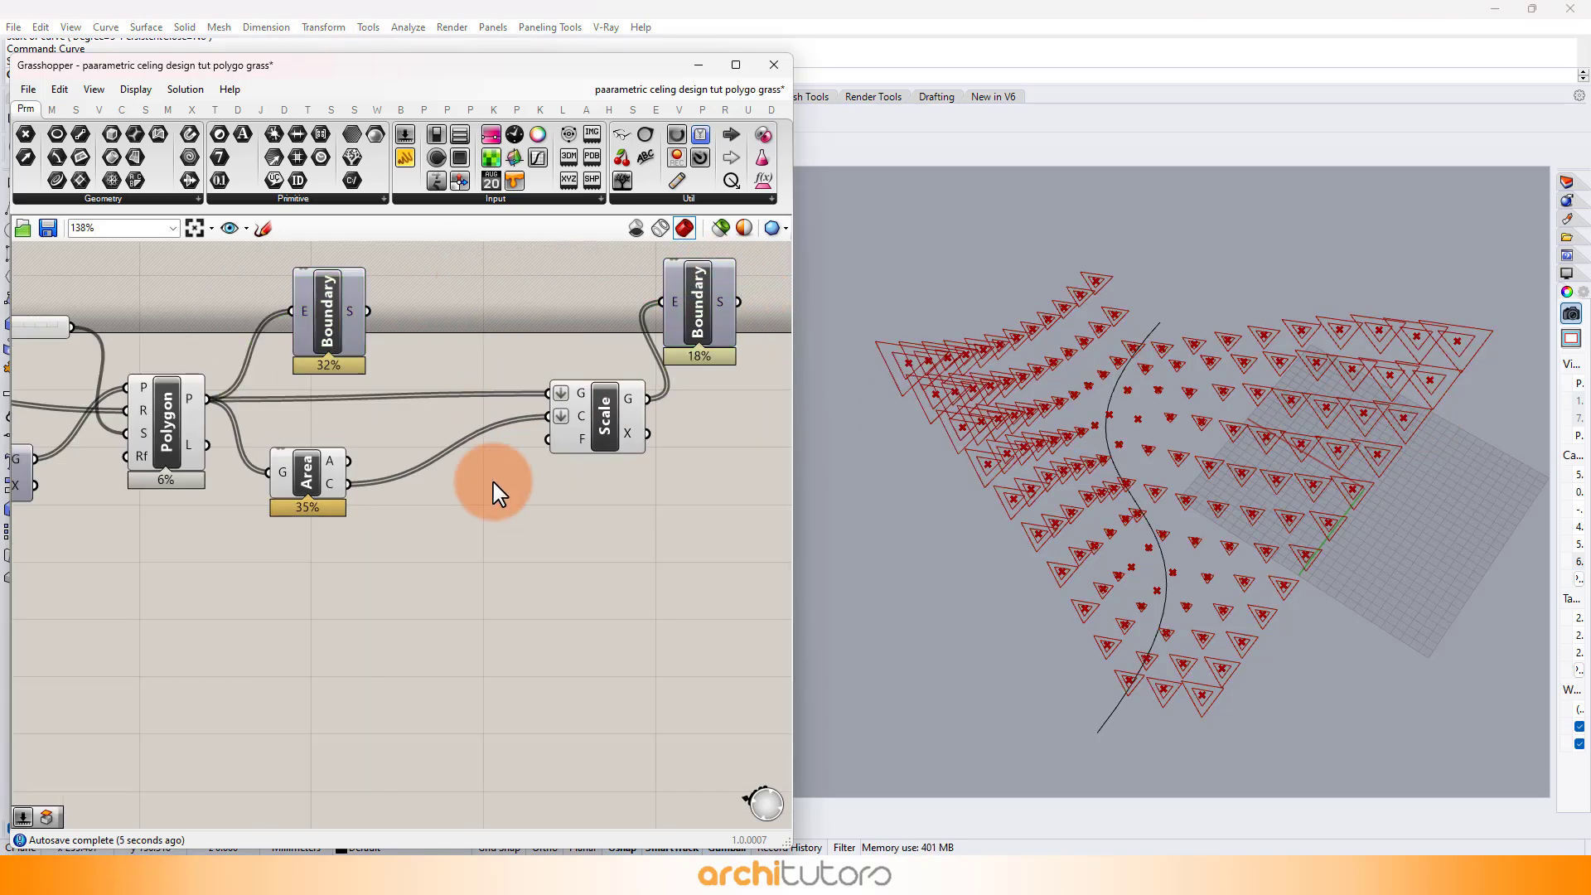
# - Add a Curve Closest Point component and connect the Area centroids to its point input
pyautogui.scroll(2, 472, 472)
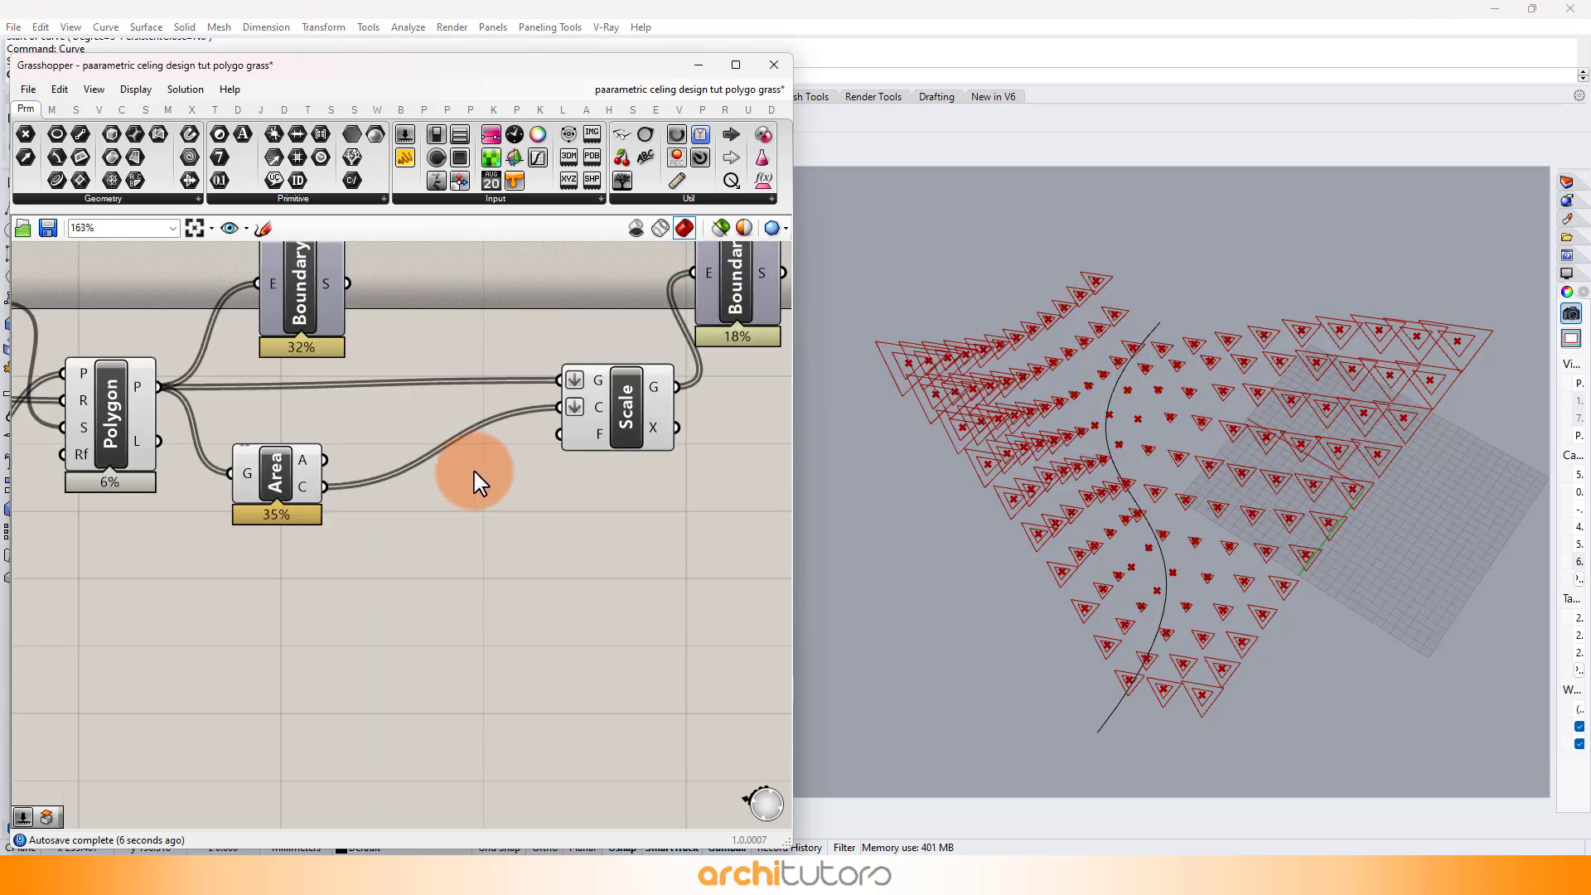
pyautogui.doubleClick(237, 607)
pyautogui.write('Cull')
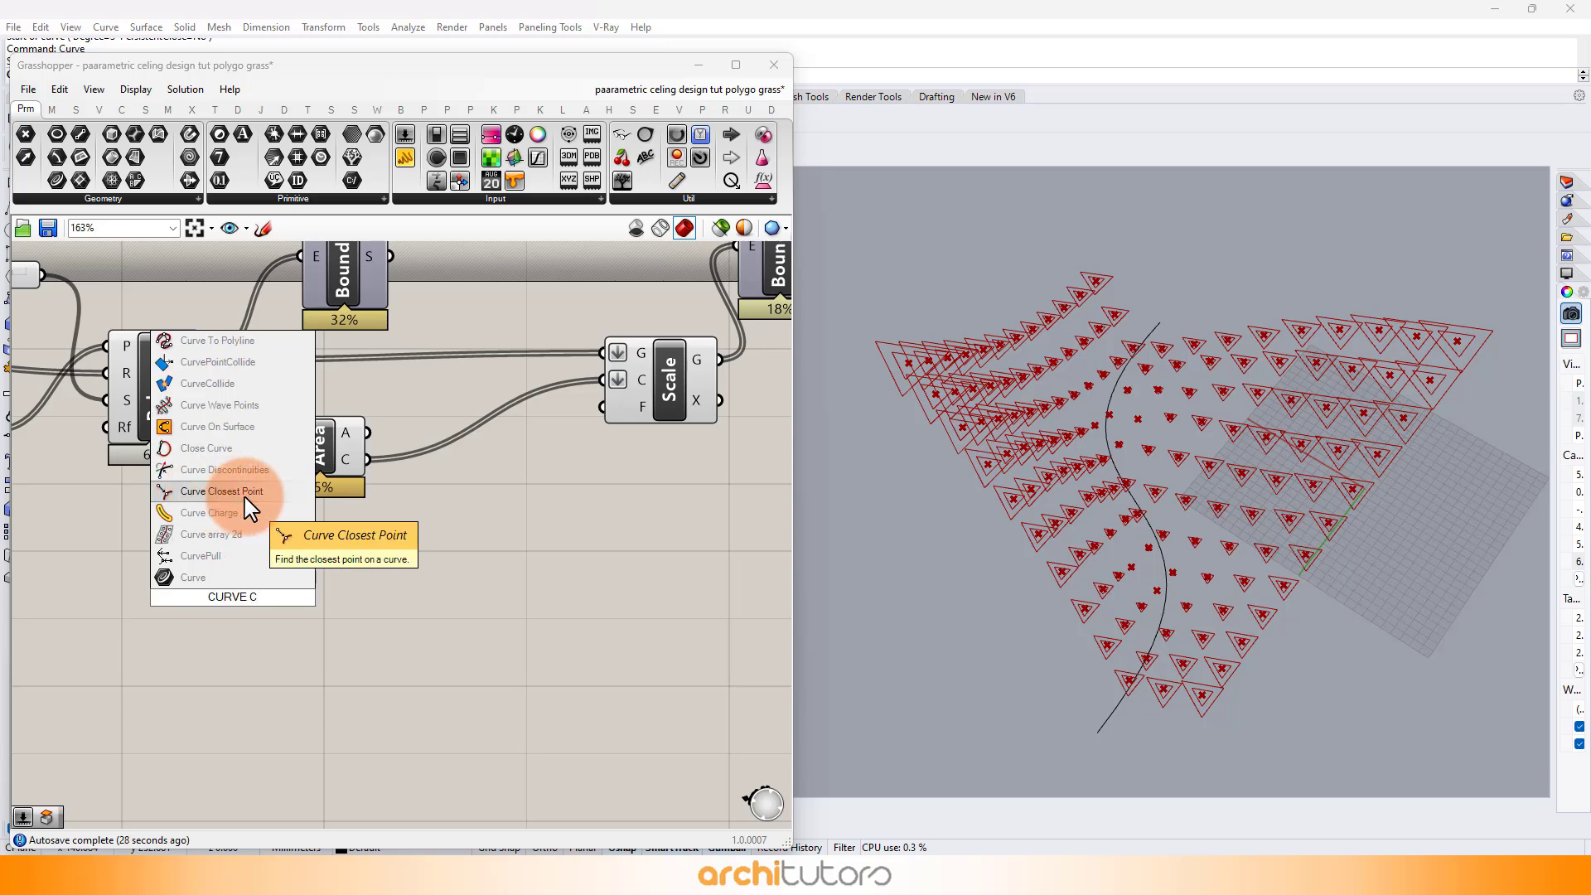
pyautogui.click(245, 492)
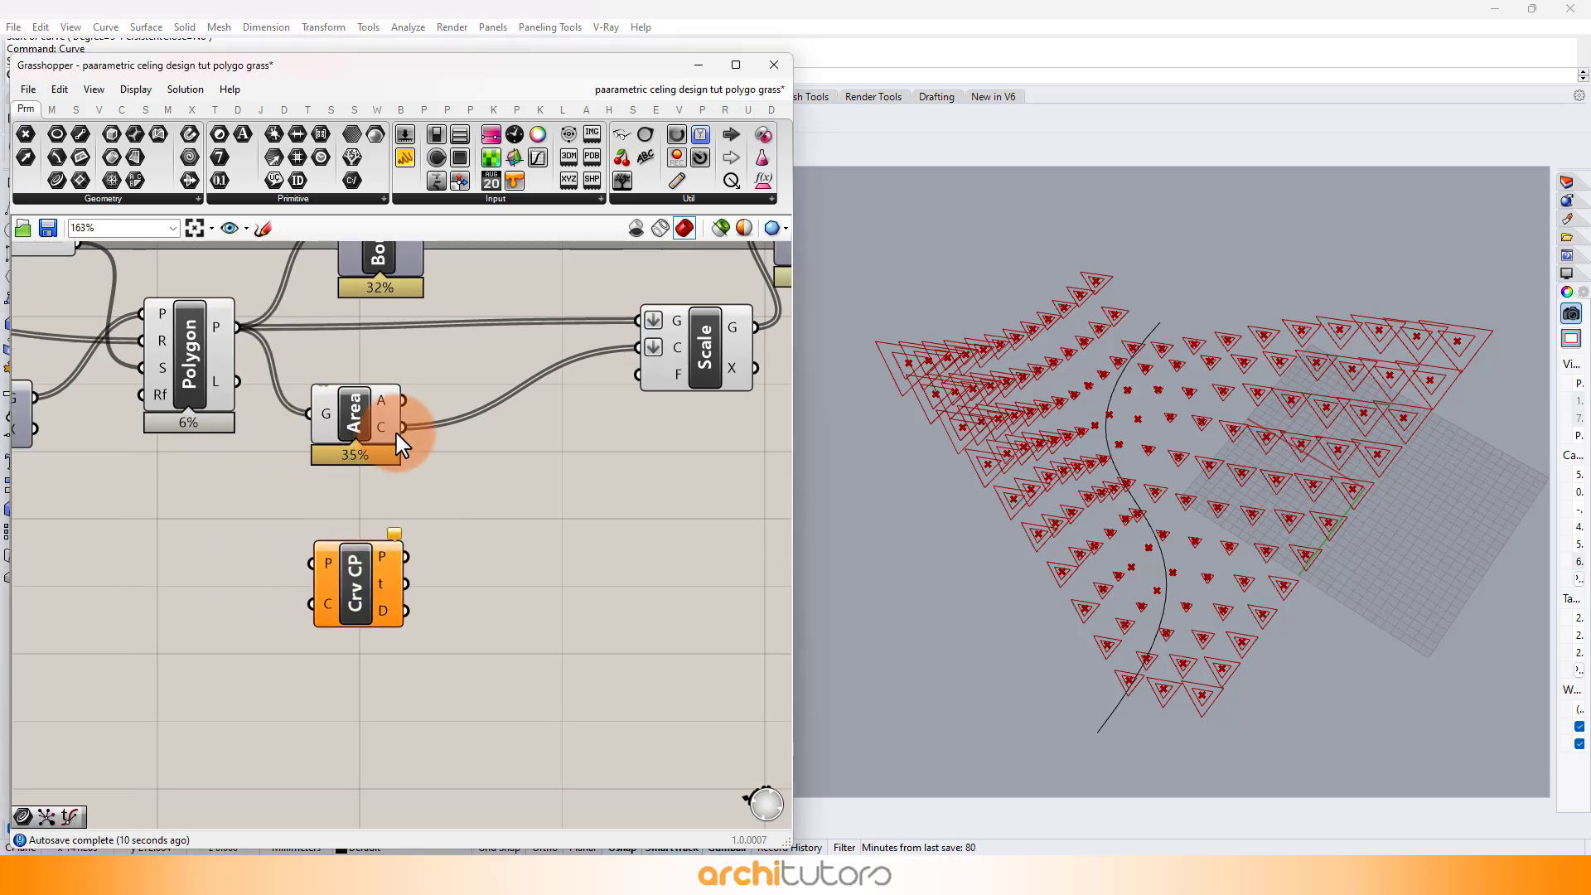
pyautogui.click(213, 657)
pyautogui.scroll(3, 211, 658)
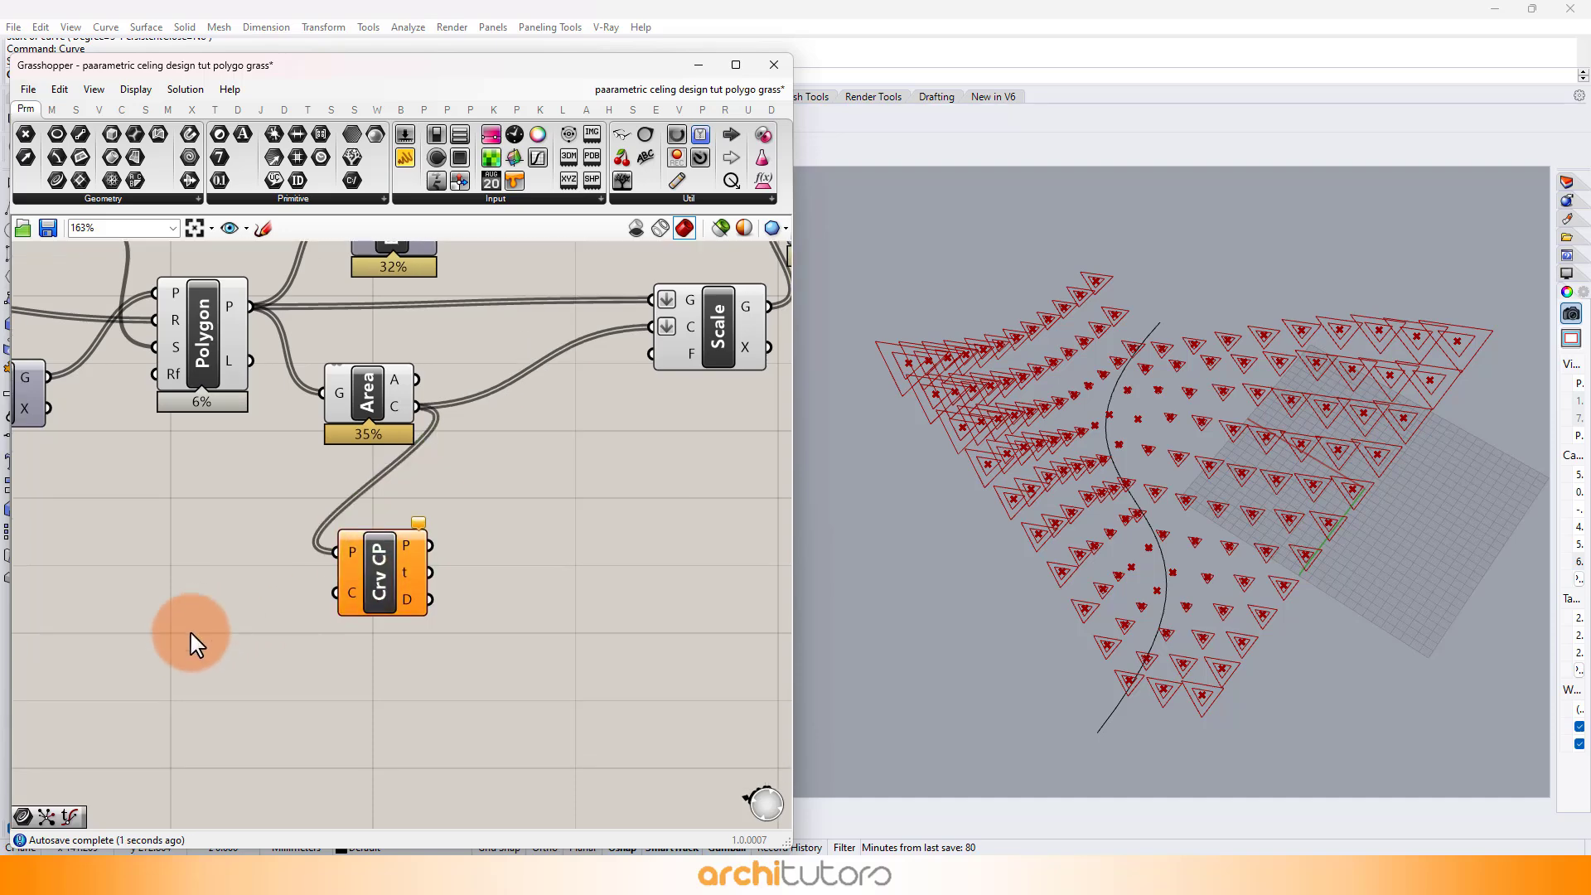
# - Add a Curve parameter referencing the attractor curve in the model and connect it to Curve Closest Point's curve input
pyautogui.doubleClick(194, 639)
pyautogui.write('cU')
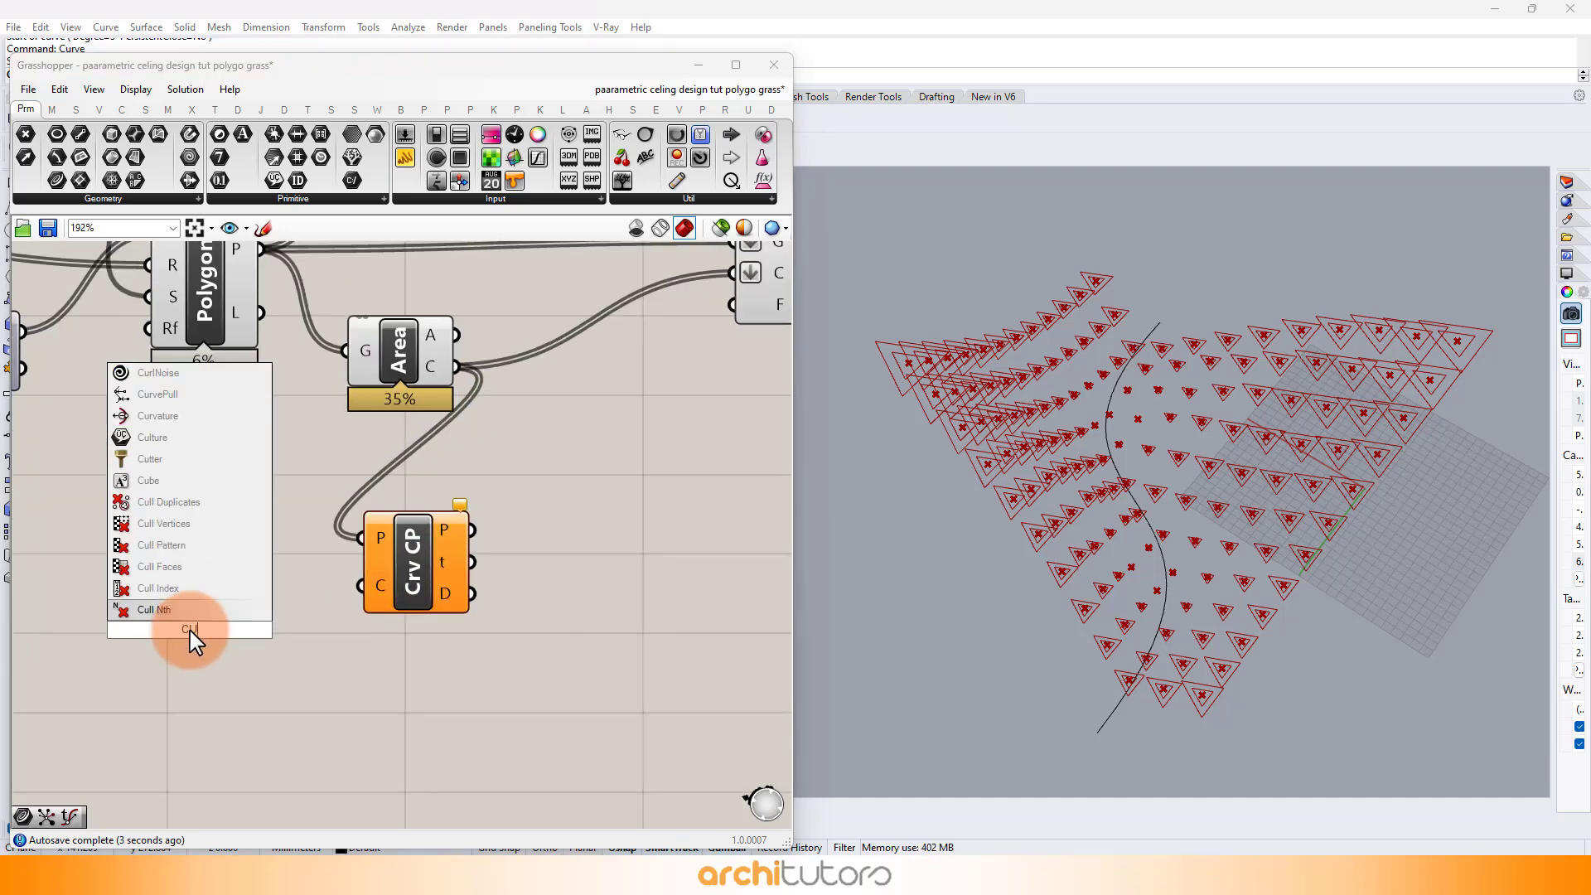
pyautogui.write('RV')
pyautogui.click(159, 415)
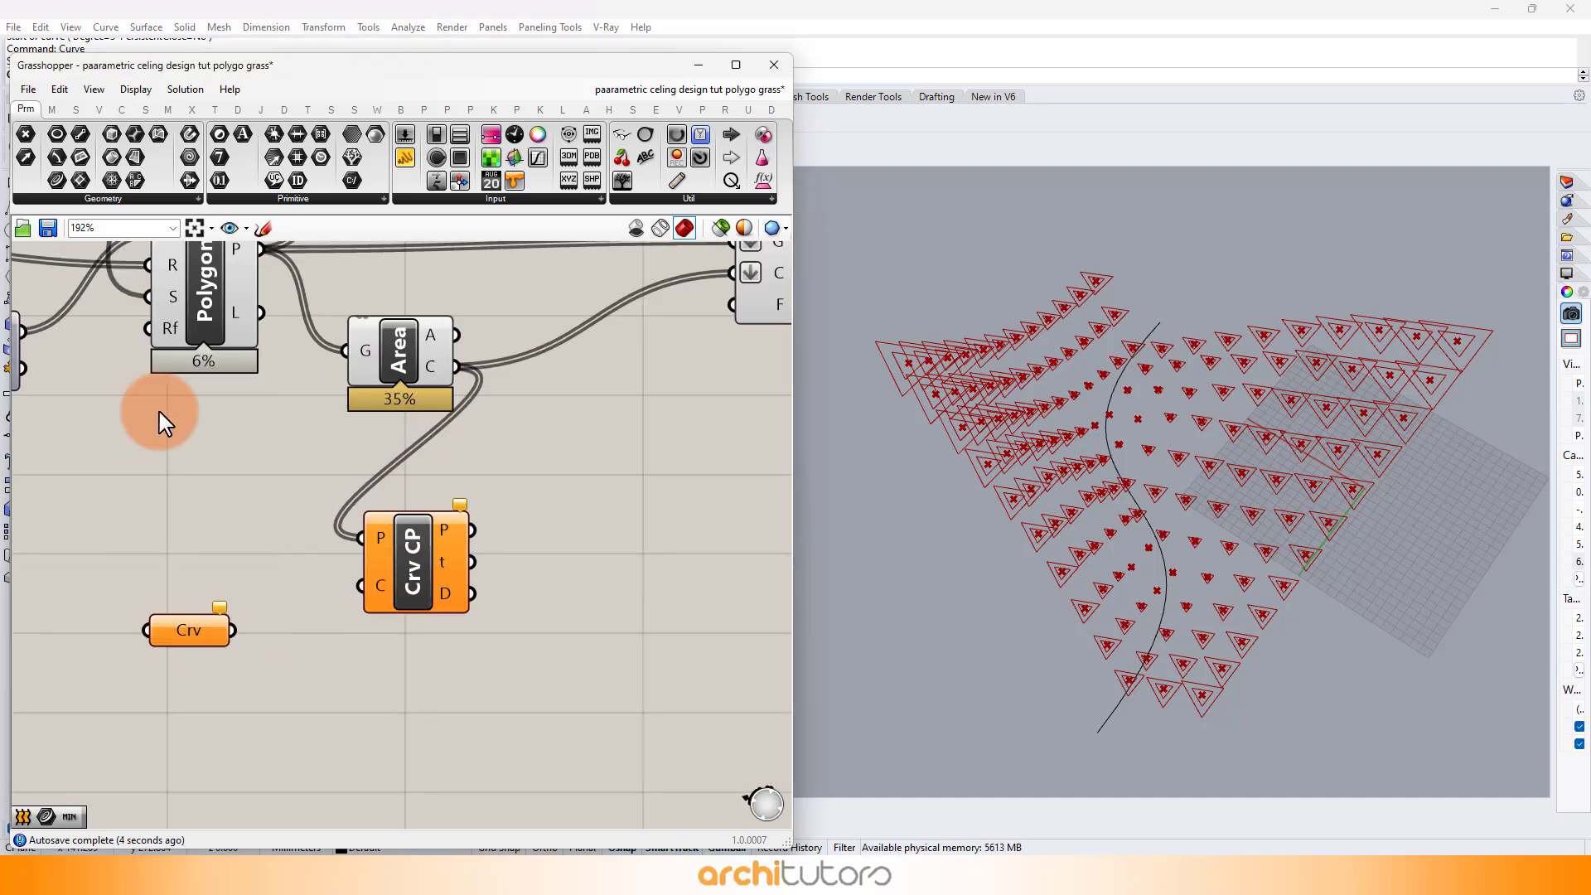
pyautogui.rightClick(200, 600)
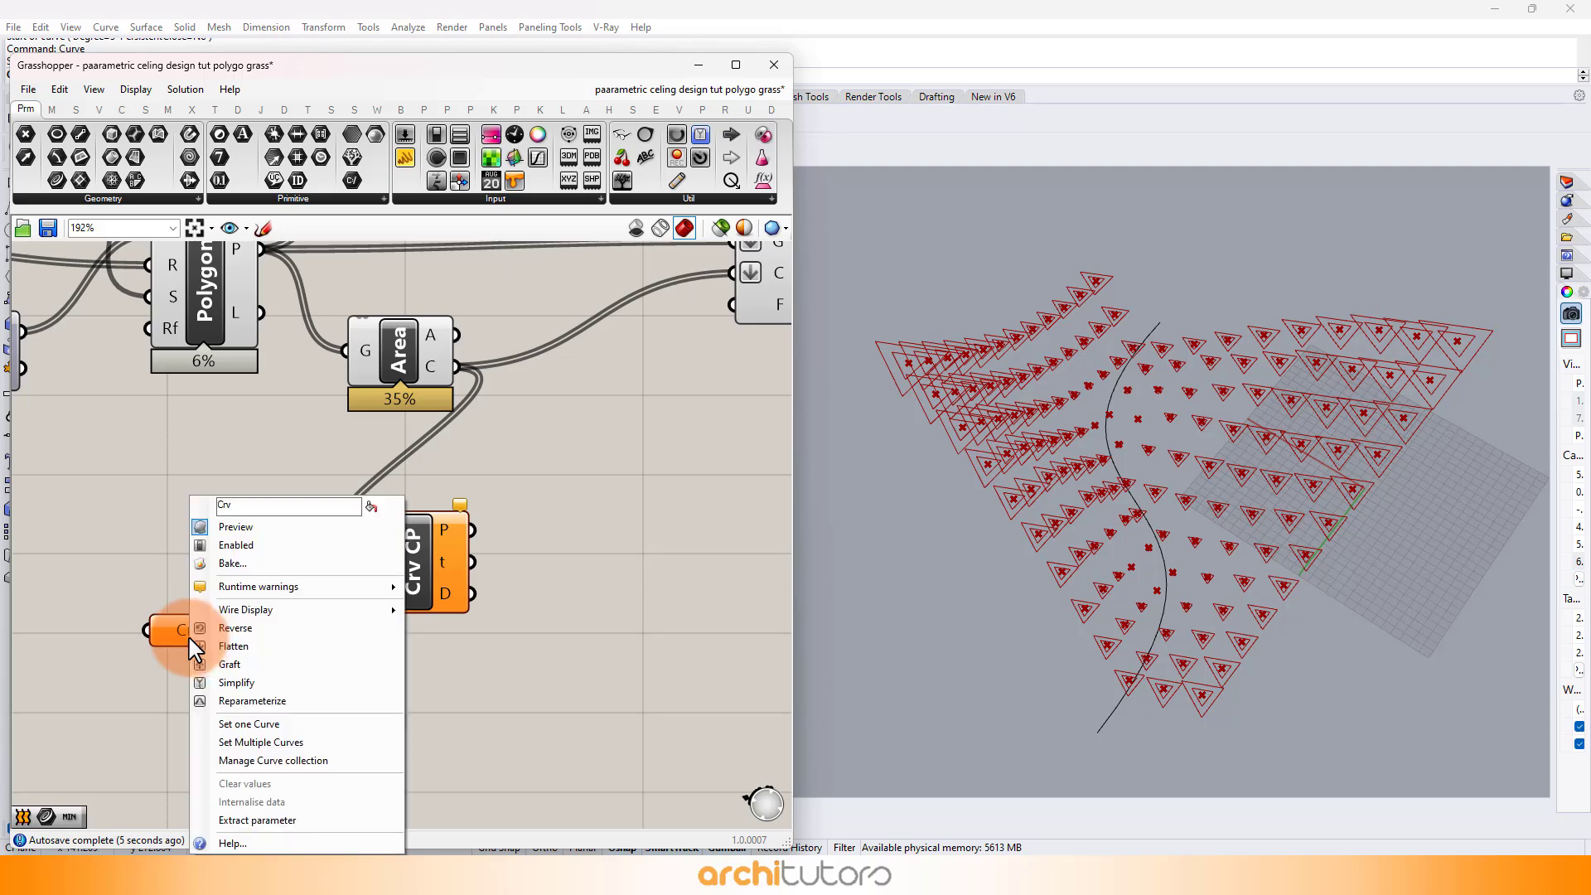
pyautogui.click(241, 725)
pyautogui.click(1115, 487)
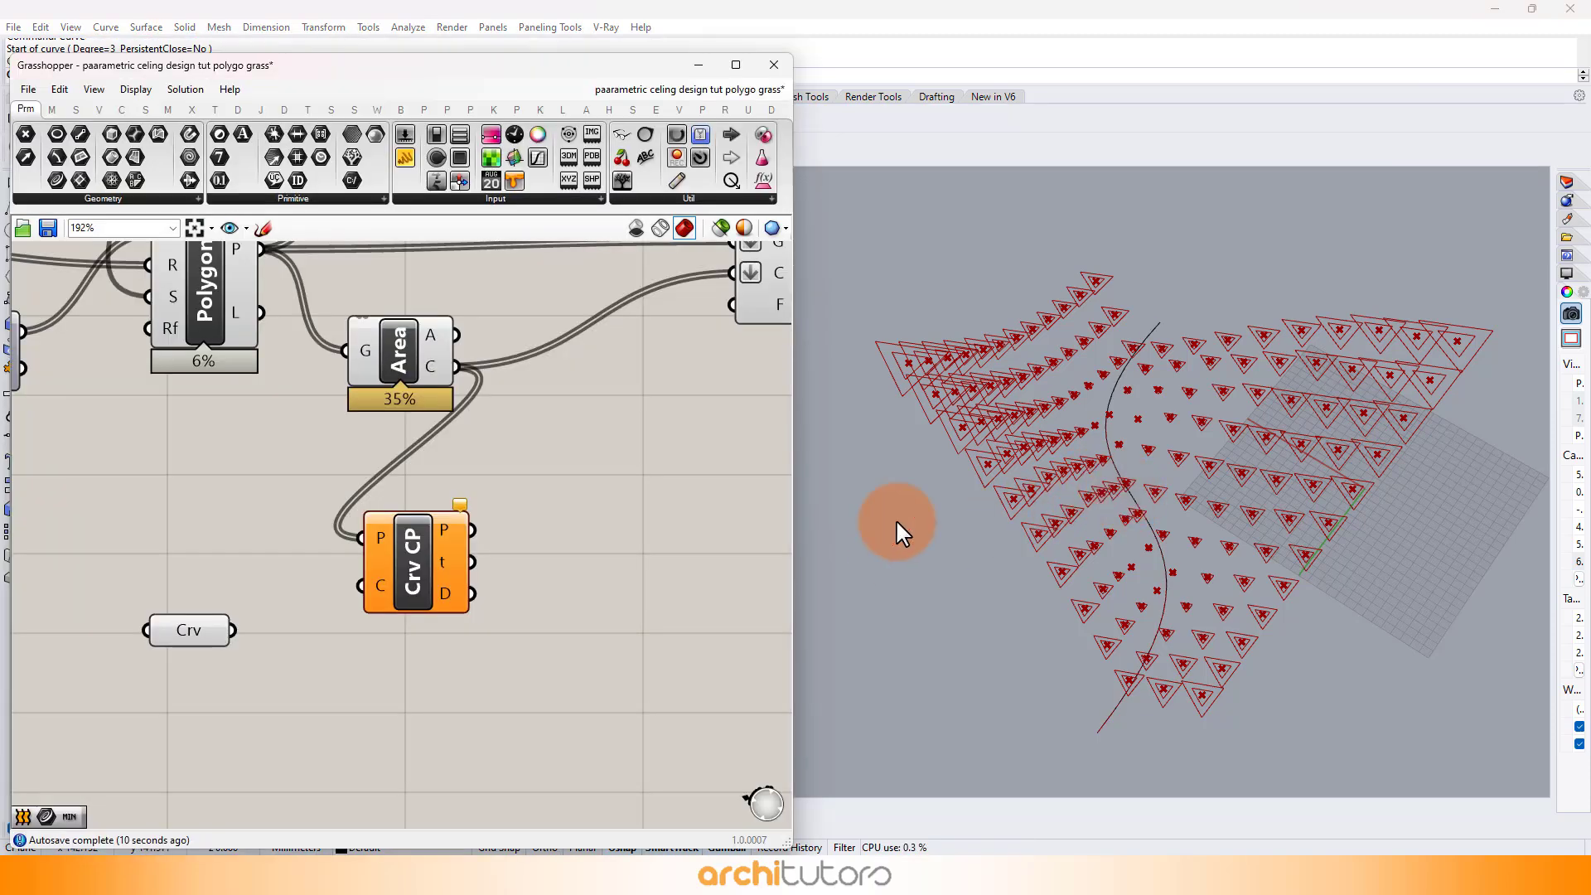
pyautogui.moveTo(444, 602); pyautogui.dragTo(379, 572)
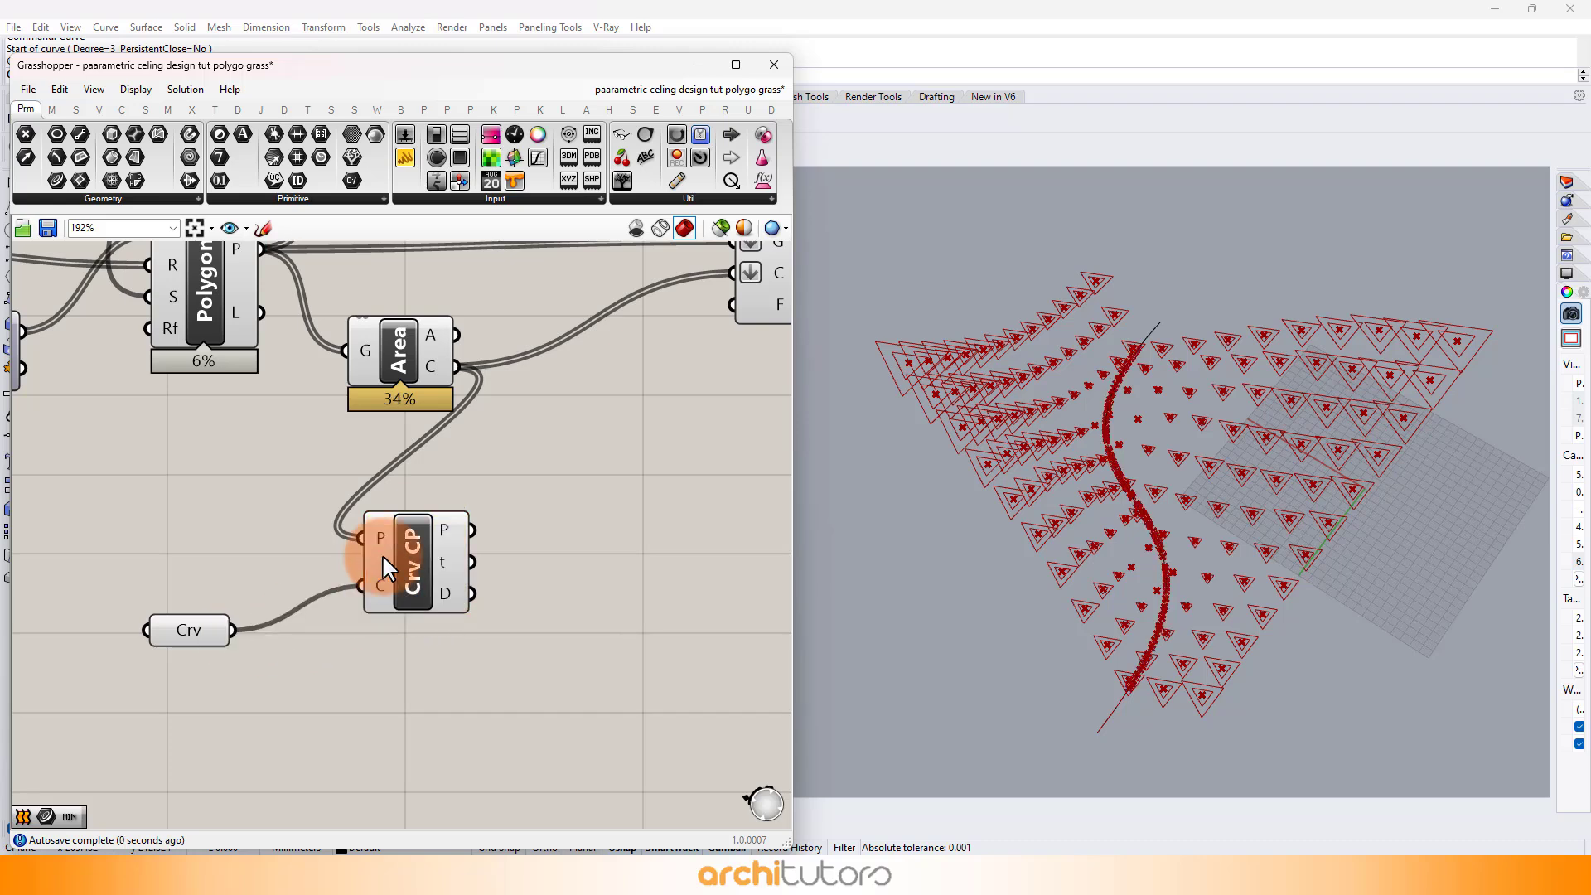
# - Flatten the Curve Closest Point's point input and tidy the layout around the Curve parameter
pyautogui.rightClick(383, 535)
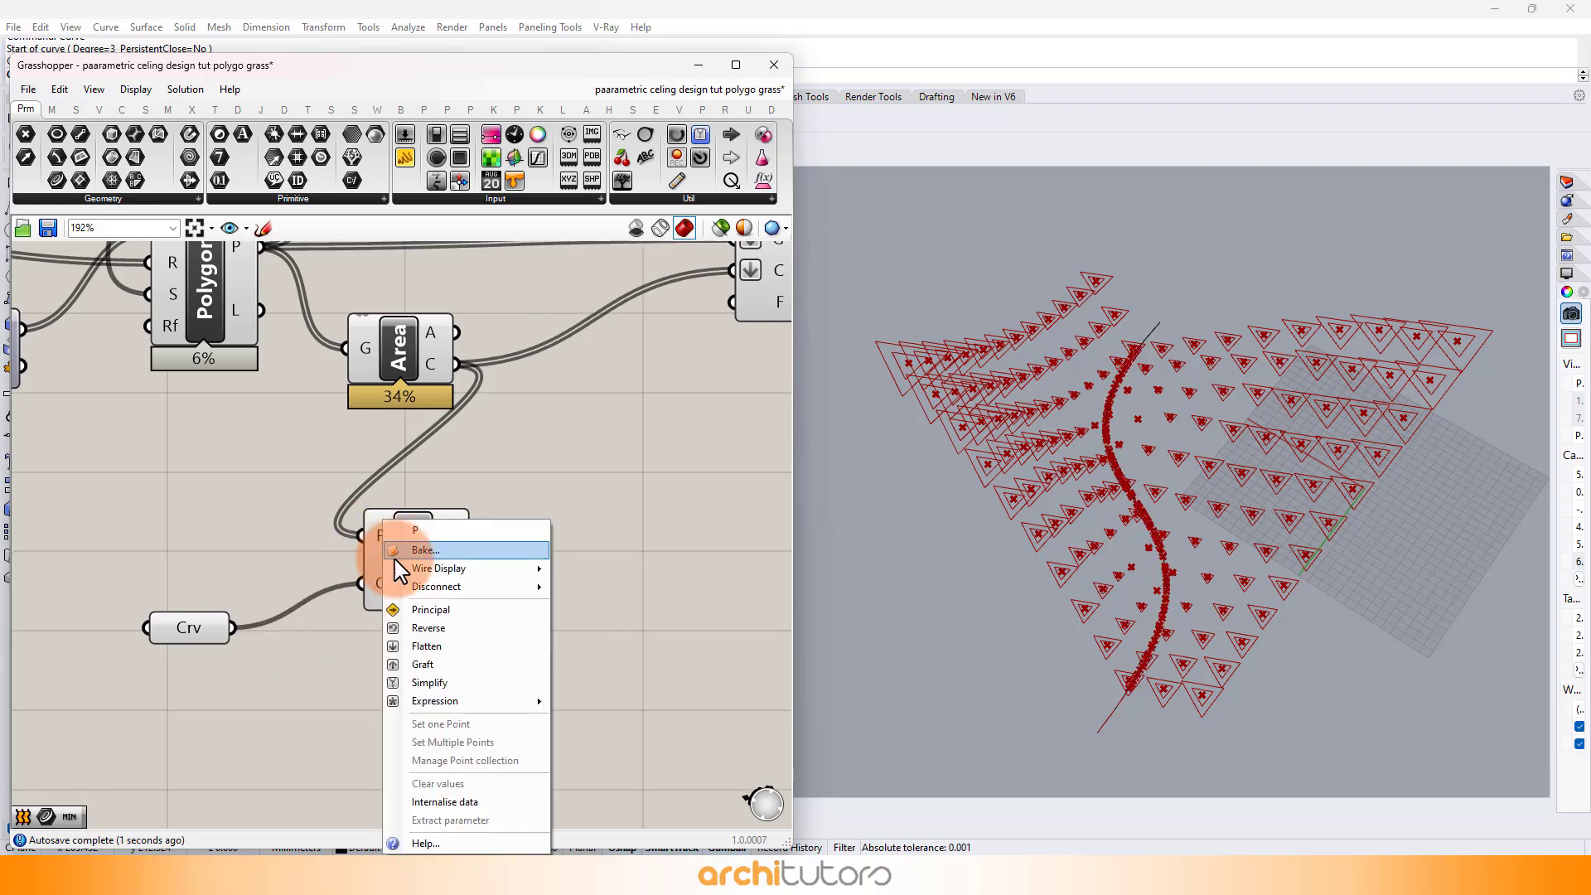
pyautogui.click(394, 643)
pyautogui.moveTo(203, 639); pyautogui.dragTo(234, 628)
pyautogui.click(283, 661)
# - Add a Remap Numbers component and place it below the Scale component
pyautogui.scroll(-1, 509, 480)
pyautogui.moveTo(509, 481); pyautogui.dragTo(233, 515, button='right')
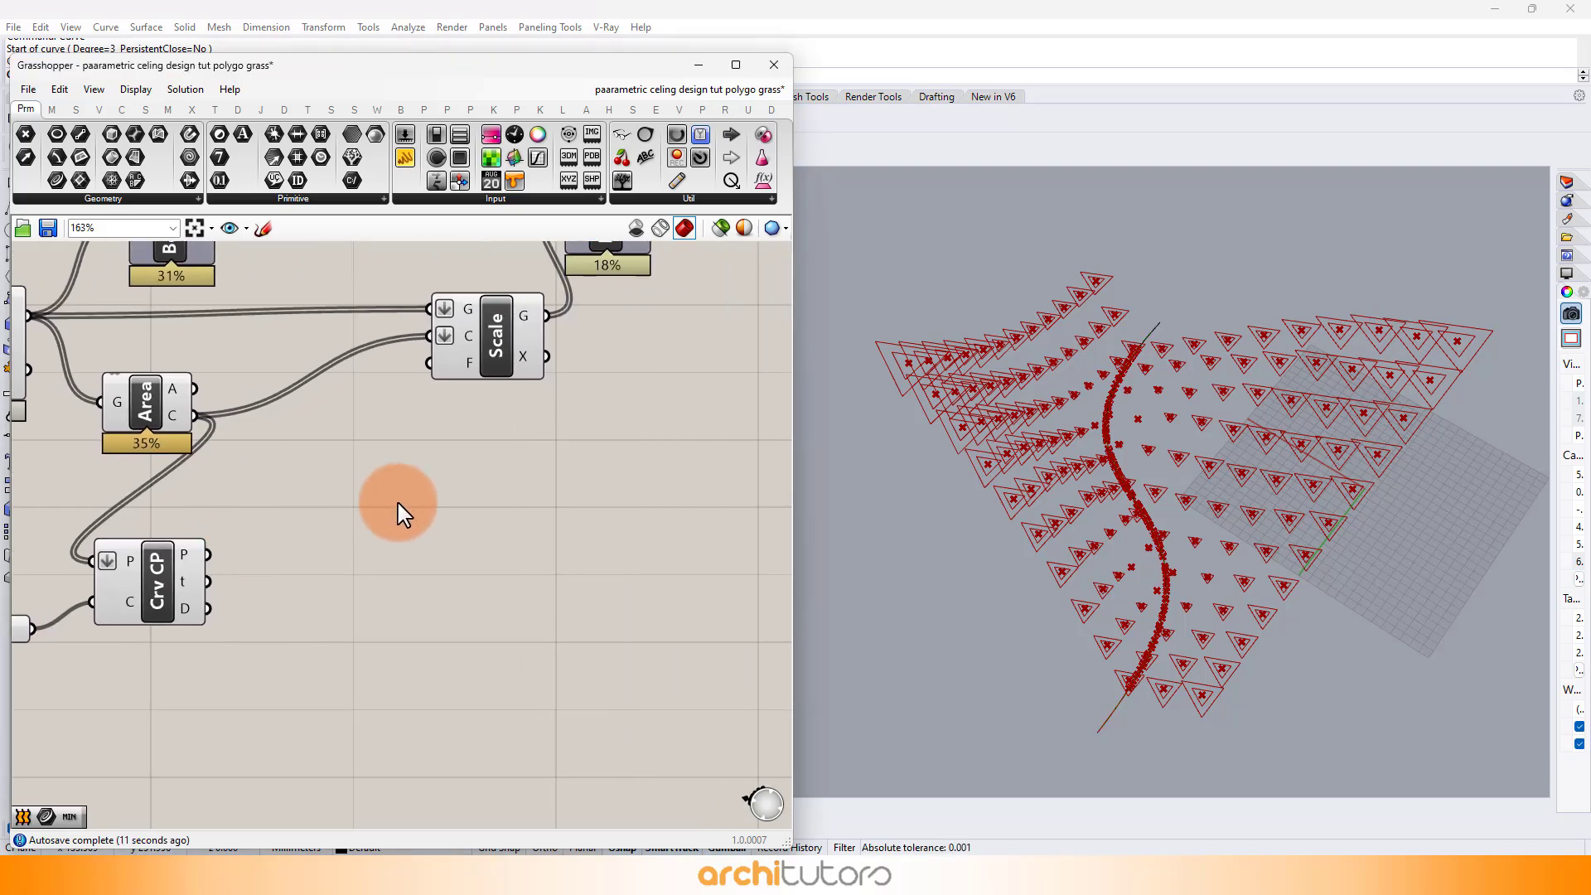
pyautogui.doubleClick(397, 513)
pyautogui.write('REM')
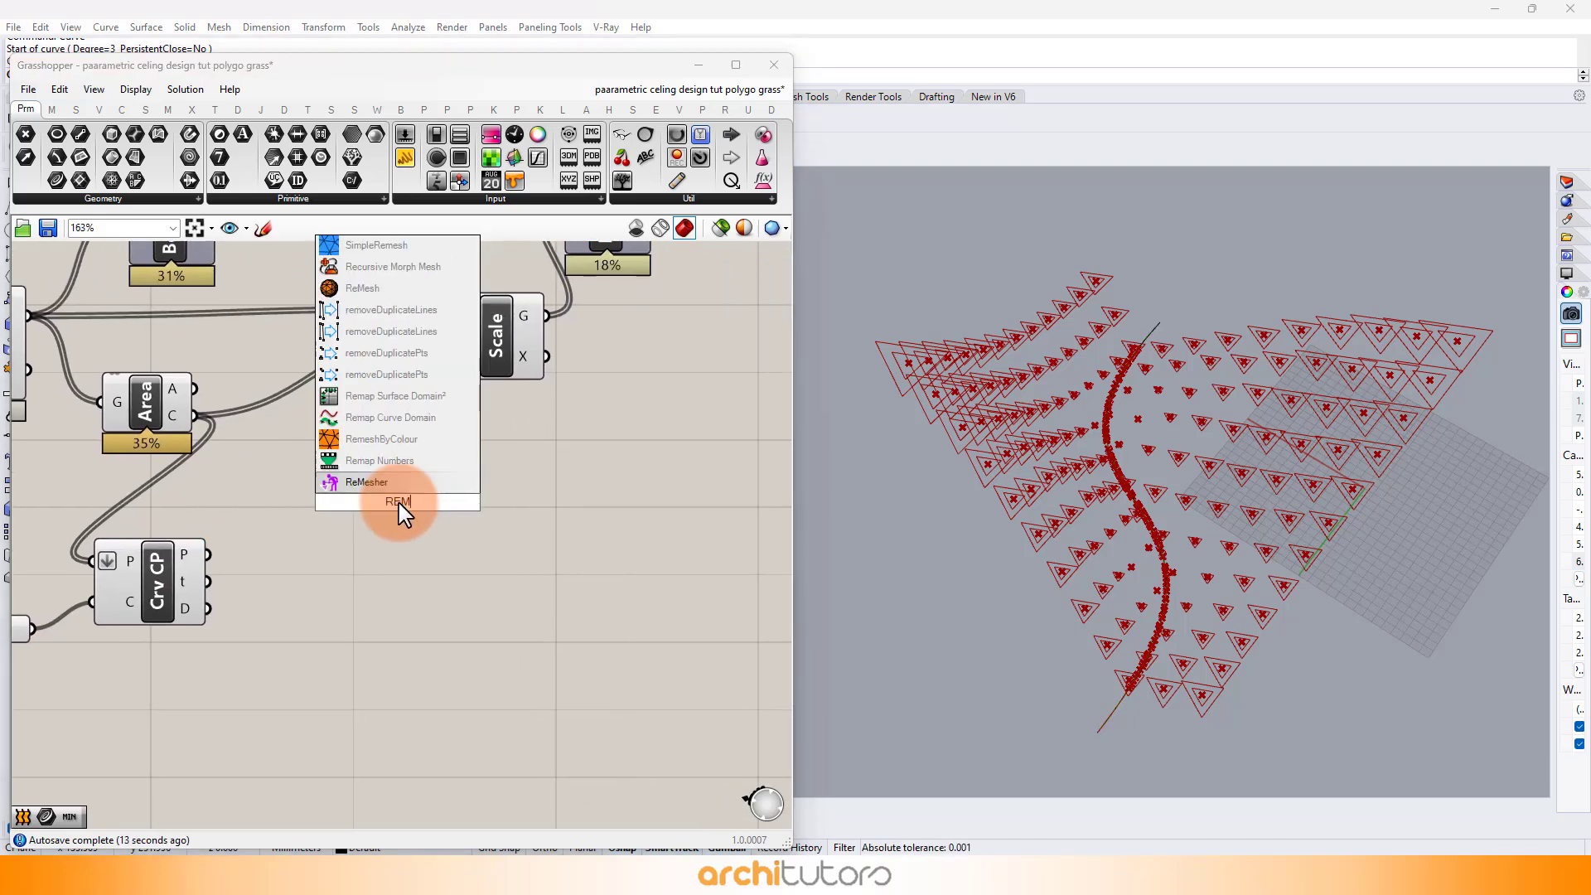
pyautogui.write('A')
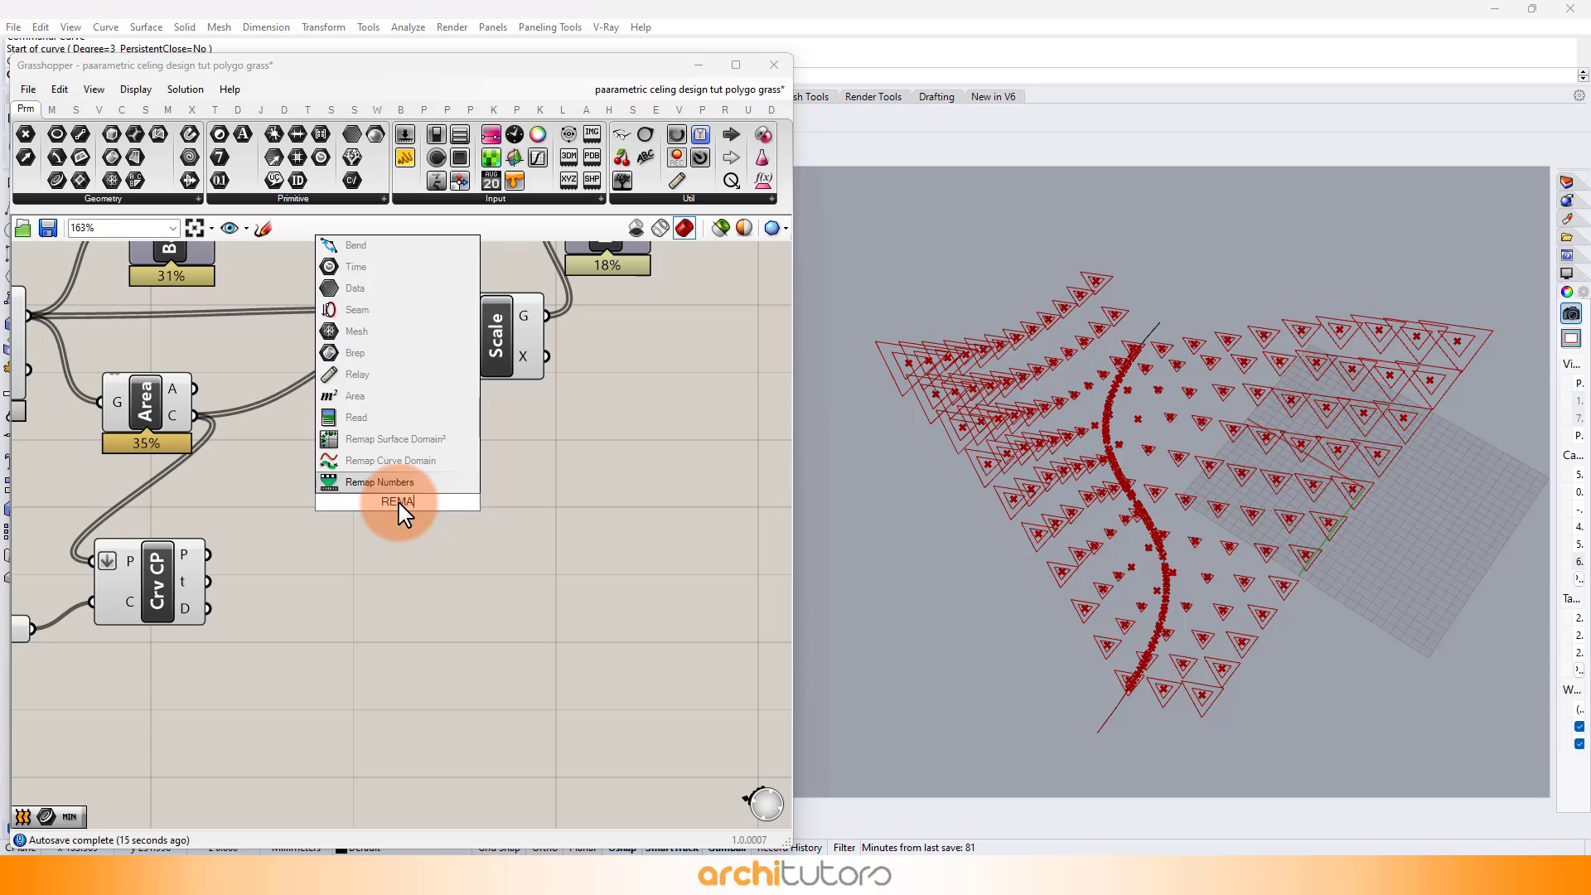
pyautogui.press('Return')
pyautogui.scroll(1, 205, 548)
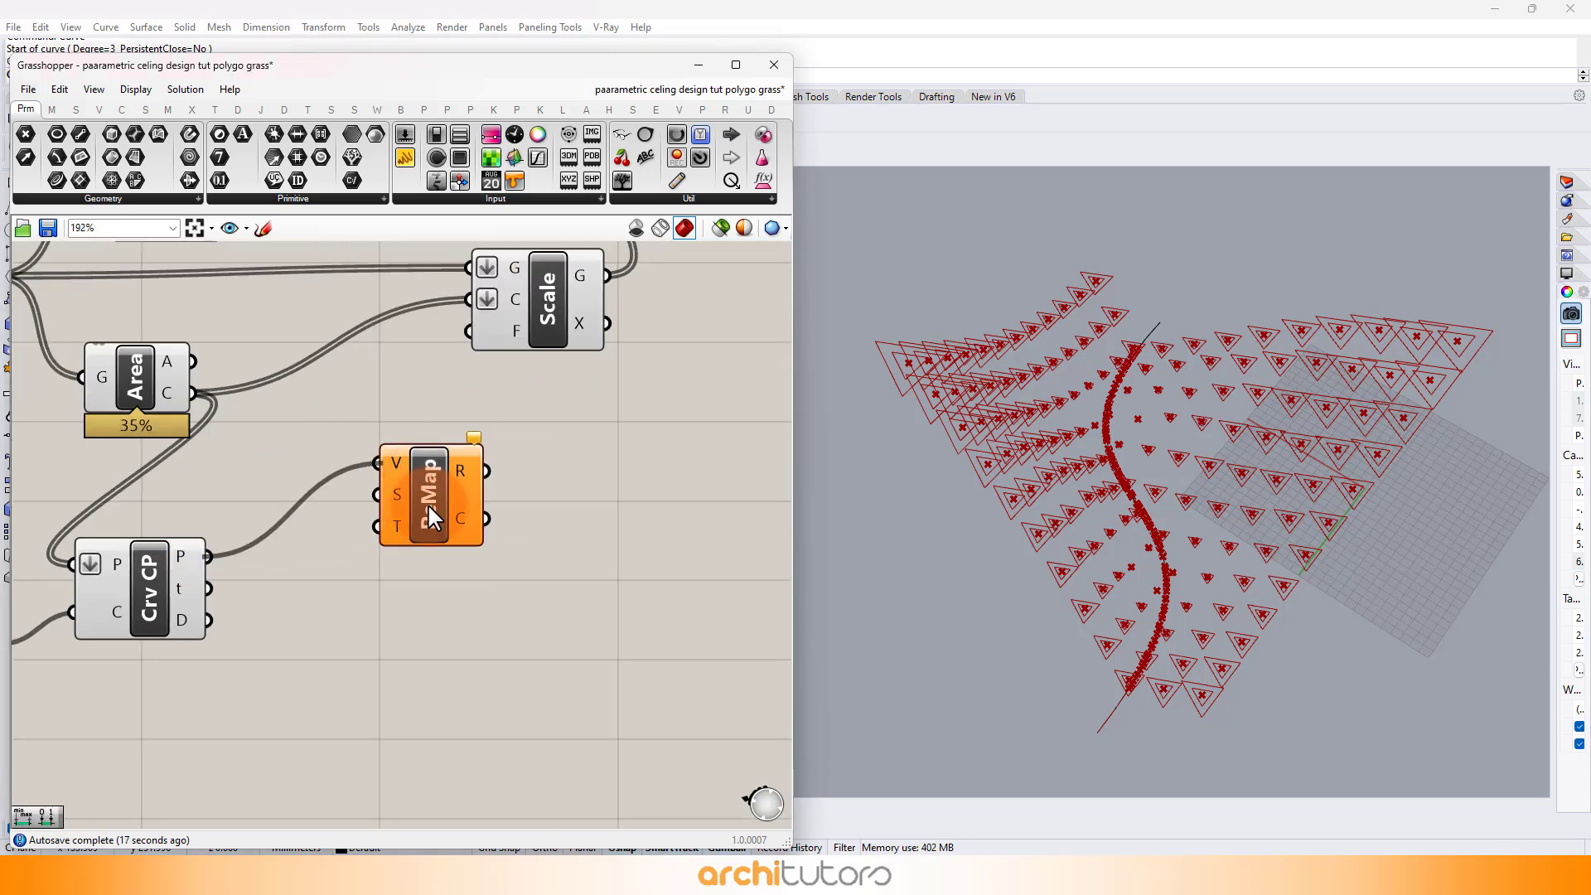
pyautogui.moveTo(420, 493); pyautogui.dragTo(545, 557)
# - Add a Bounds component and connect the Curve Closest Point distances to both Remap's value input and Bounds
pyautogui.doubleClick(356, 611)
pyautogui.write('BOUN')
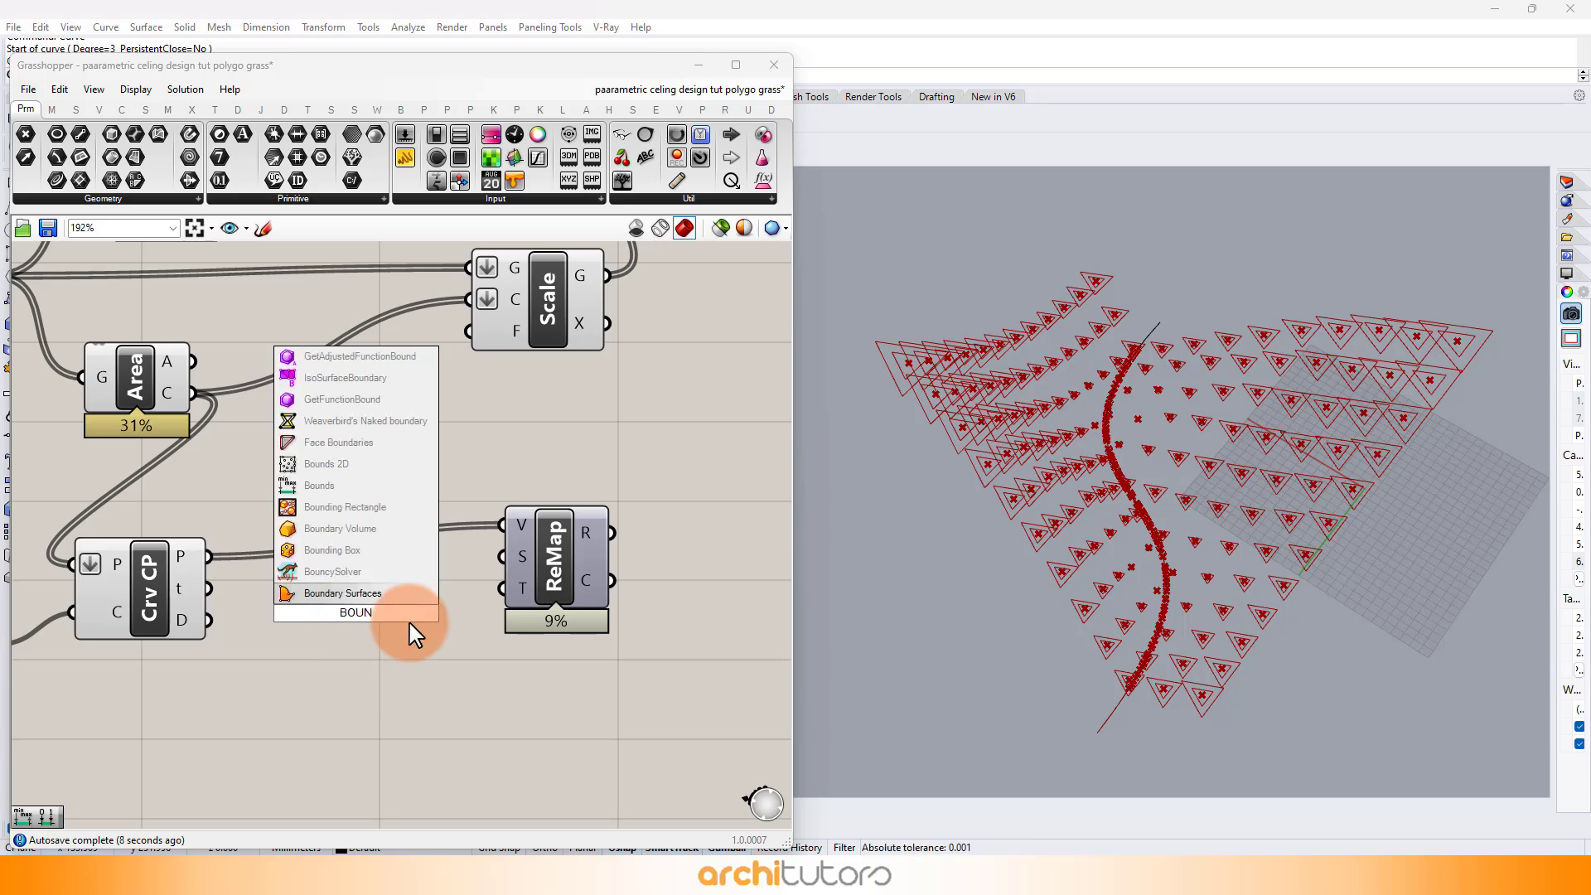
pyautogui.click(332, 485)
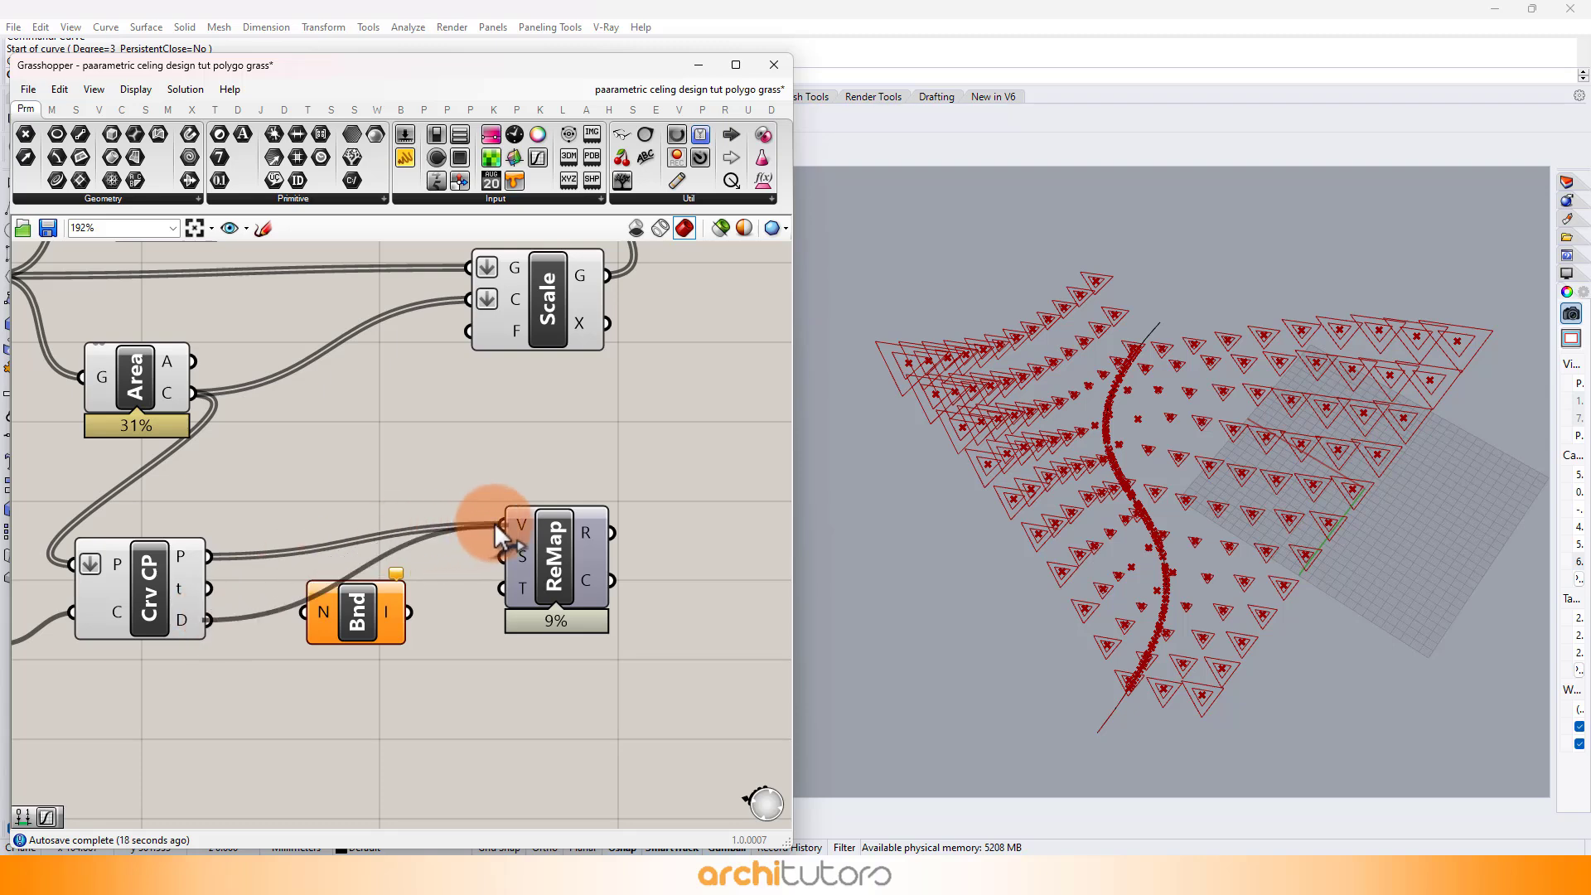
pyautogui.moveTo(494, 535); pyautogui.dragTo(381, 621)
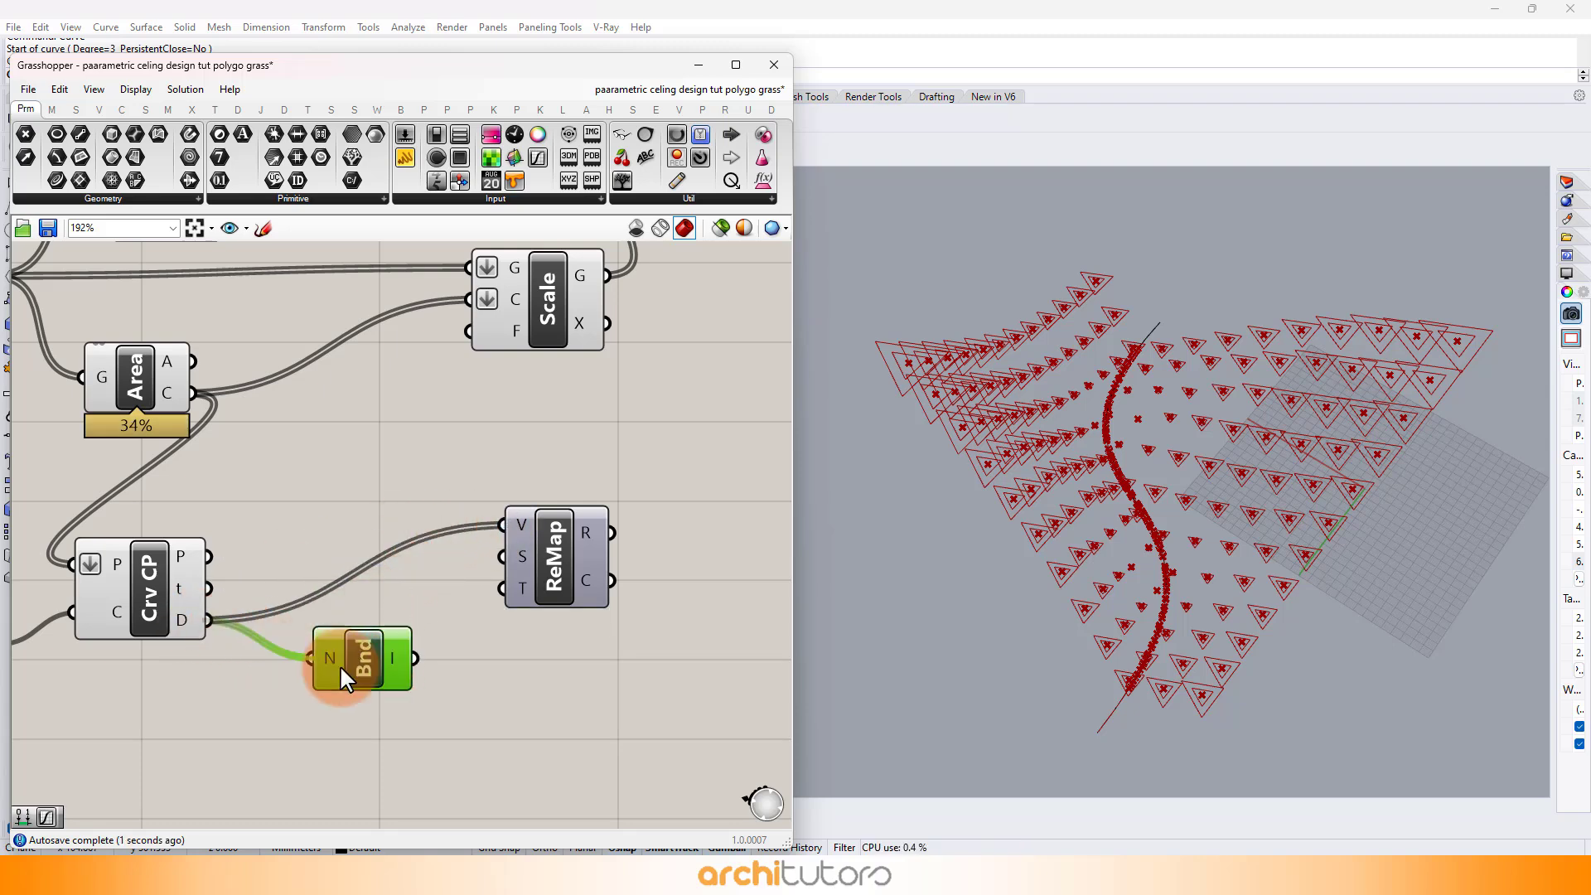
# - Connect Bounds to Remap's source input and add a Construct Domain component feeding Remap's target input
pyautogui.moveTo(543, 576); pyautogui.dragTo(587, 662)
pyautogui.click(482, 732)
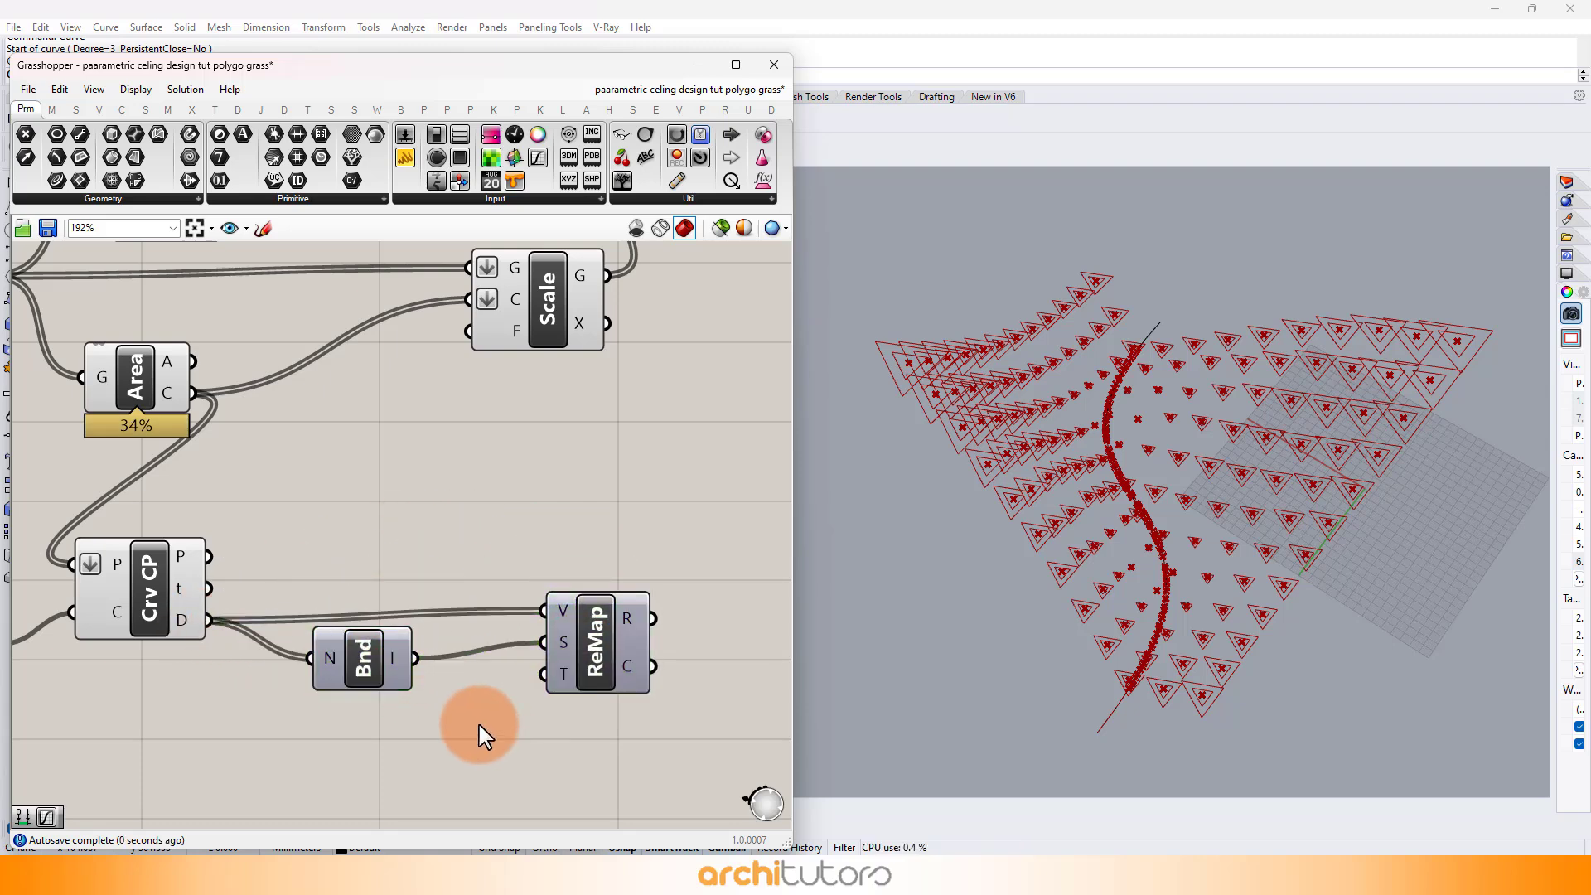
pyautogui.moveTo(326, 808); pyautogui.dragTo(305, 607, button='right')
pyautogui.scroll(1, 309, 584)
pyautogui.doubleClick(309, 586)
pyautogui.write('DOMAIN')
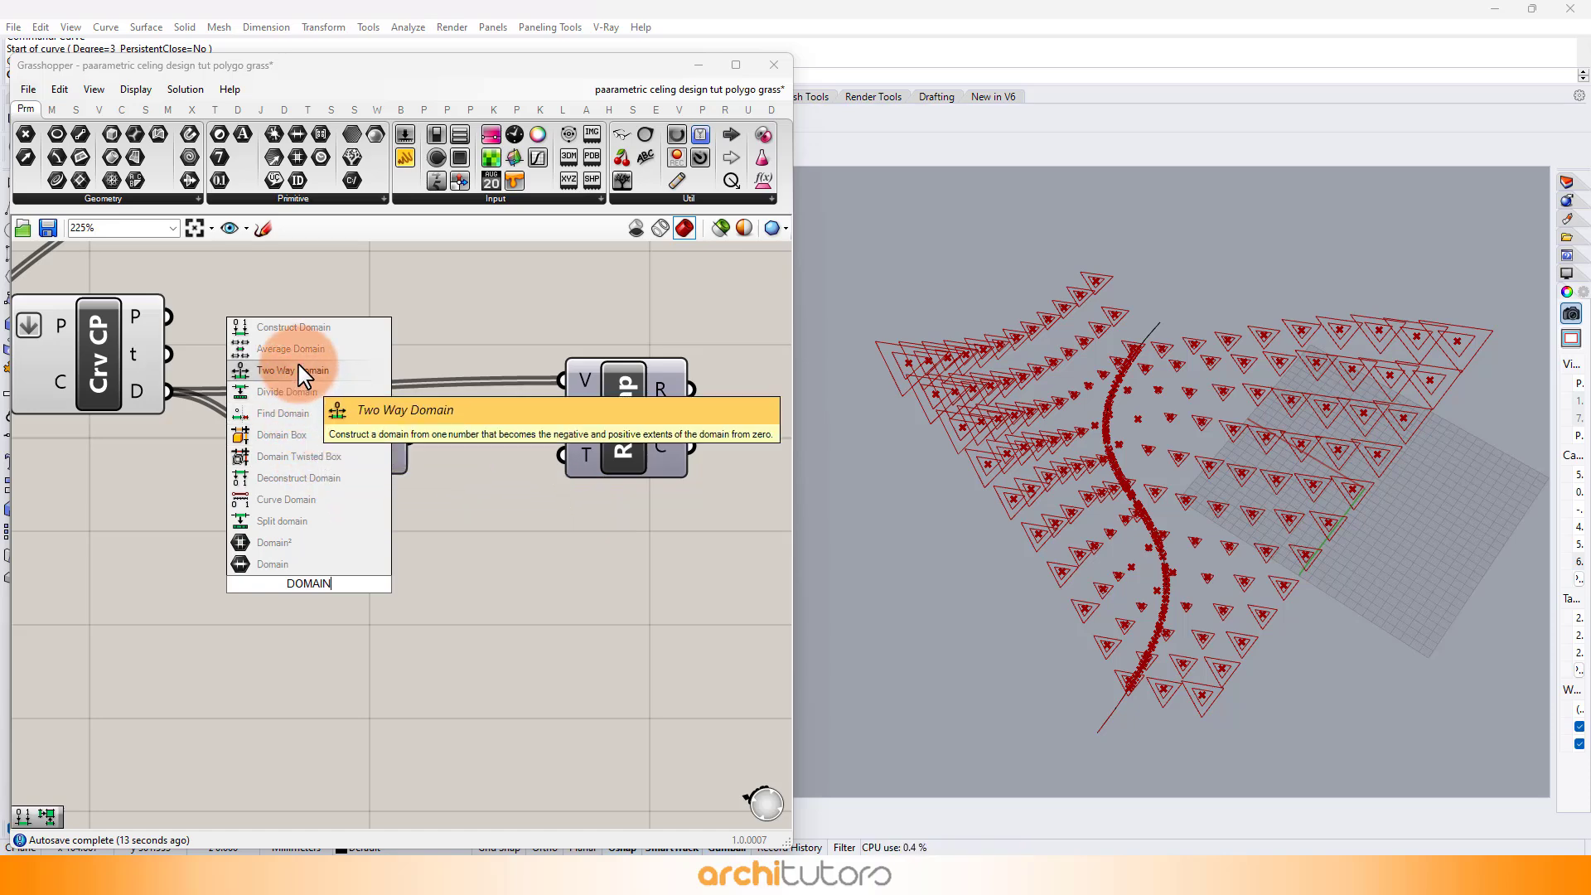
pyautogui.click(300, 328)
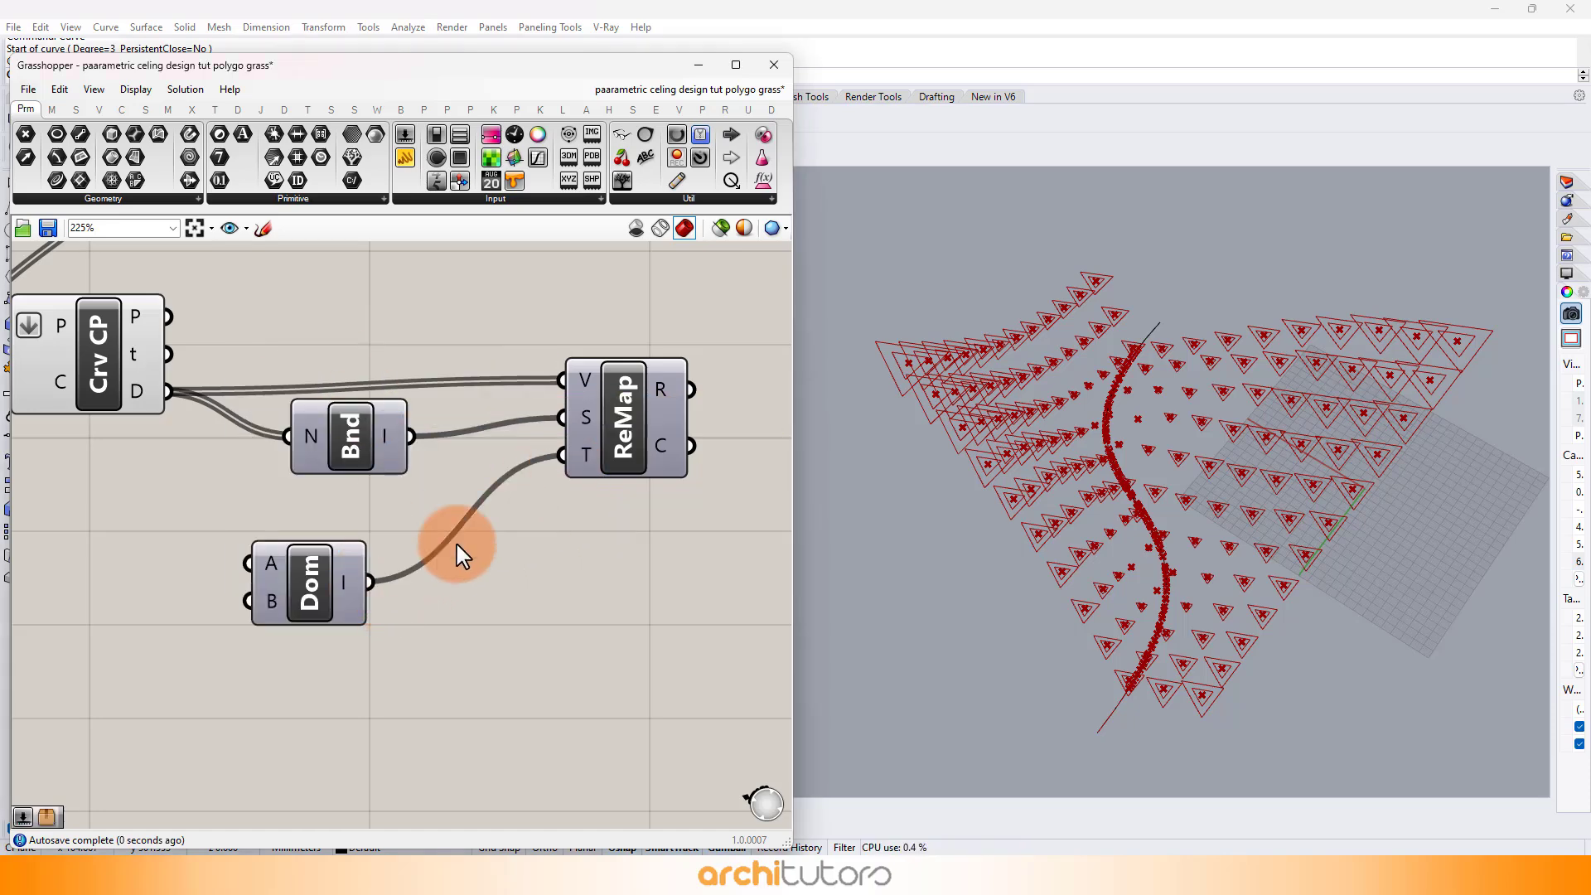
pyautogui.moveTo(338, 594); pyautogui.dragTo(395, 595)
# - Add two number sliders for Construct Domain's start and end inputs, with the end at 1.00 and the start lowered
pyautogui.moveTo(238, 476); pyautogui.dragTo(375, 458, button='right')
pyautogui.scroll(-1, 375, 458)
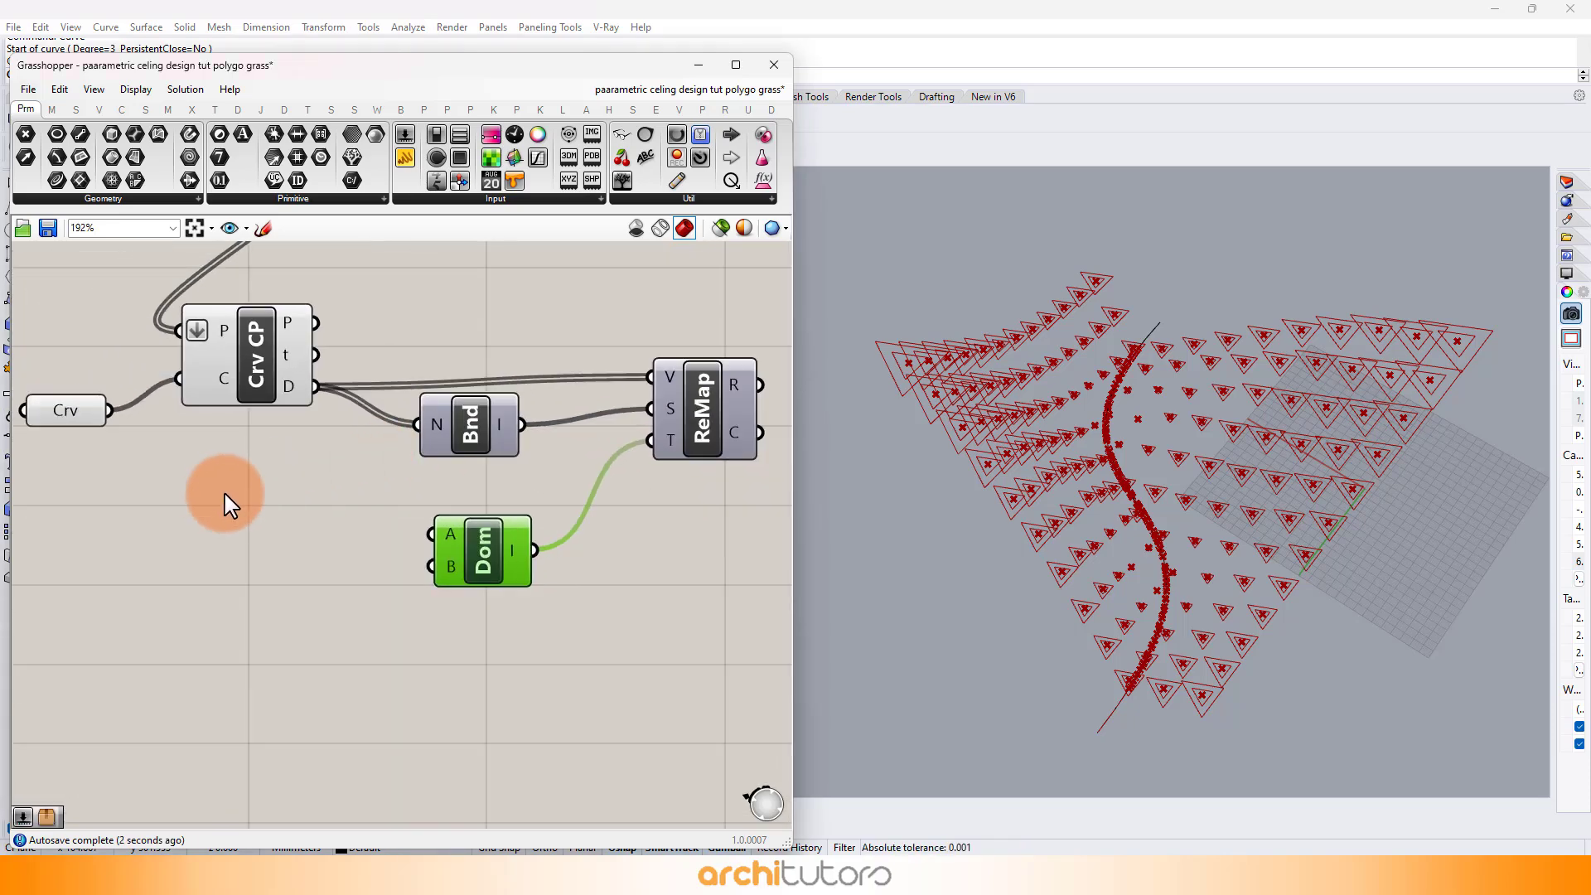
pyautogui.scroll(1, 211, 517)
pyautogui.doubleClick(217, 541)
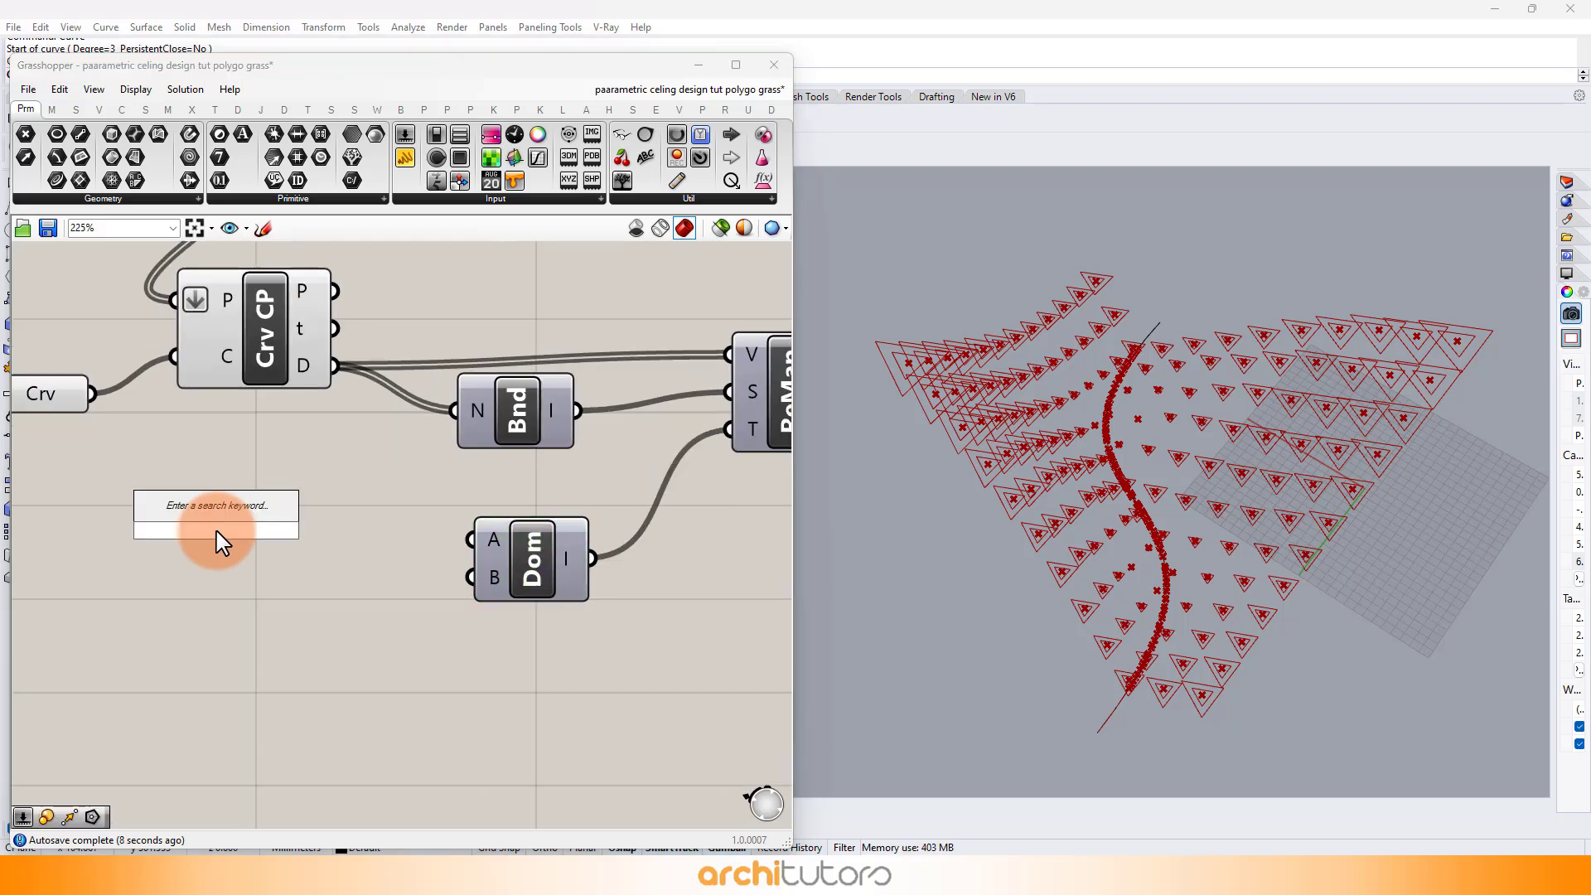
pyautogui.press('Return')
pyautogui.click(260, 539)
pyautogui.moveTo(259, 540); pyautogui.dragTo(245, 666)
pyautogui.moveTo(474, 575); pyautogui.dragTo(472, 577)
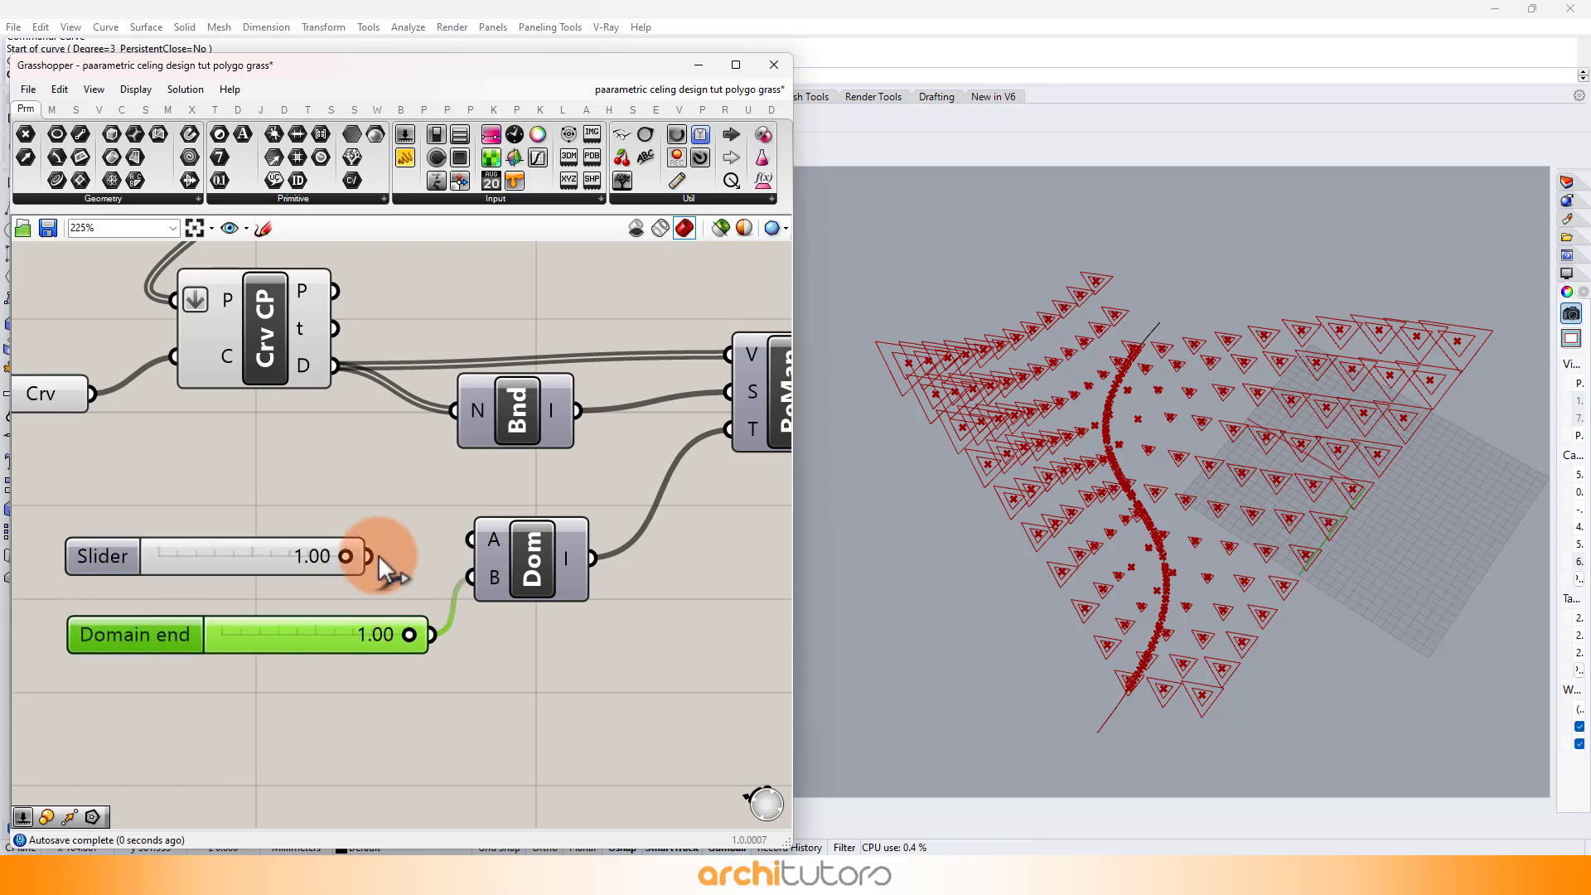
pyautogui.moveTo(369, 556); pyautogui.dragTo(470, 539)
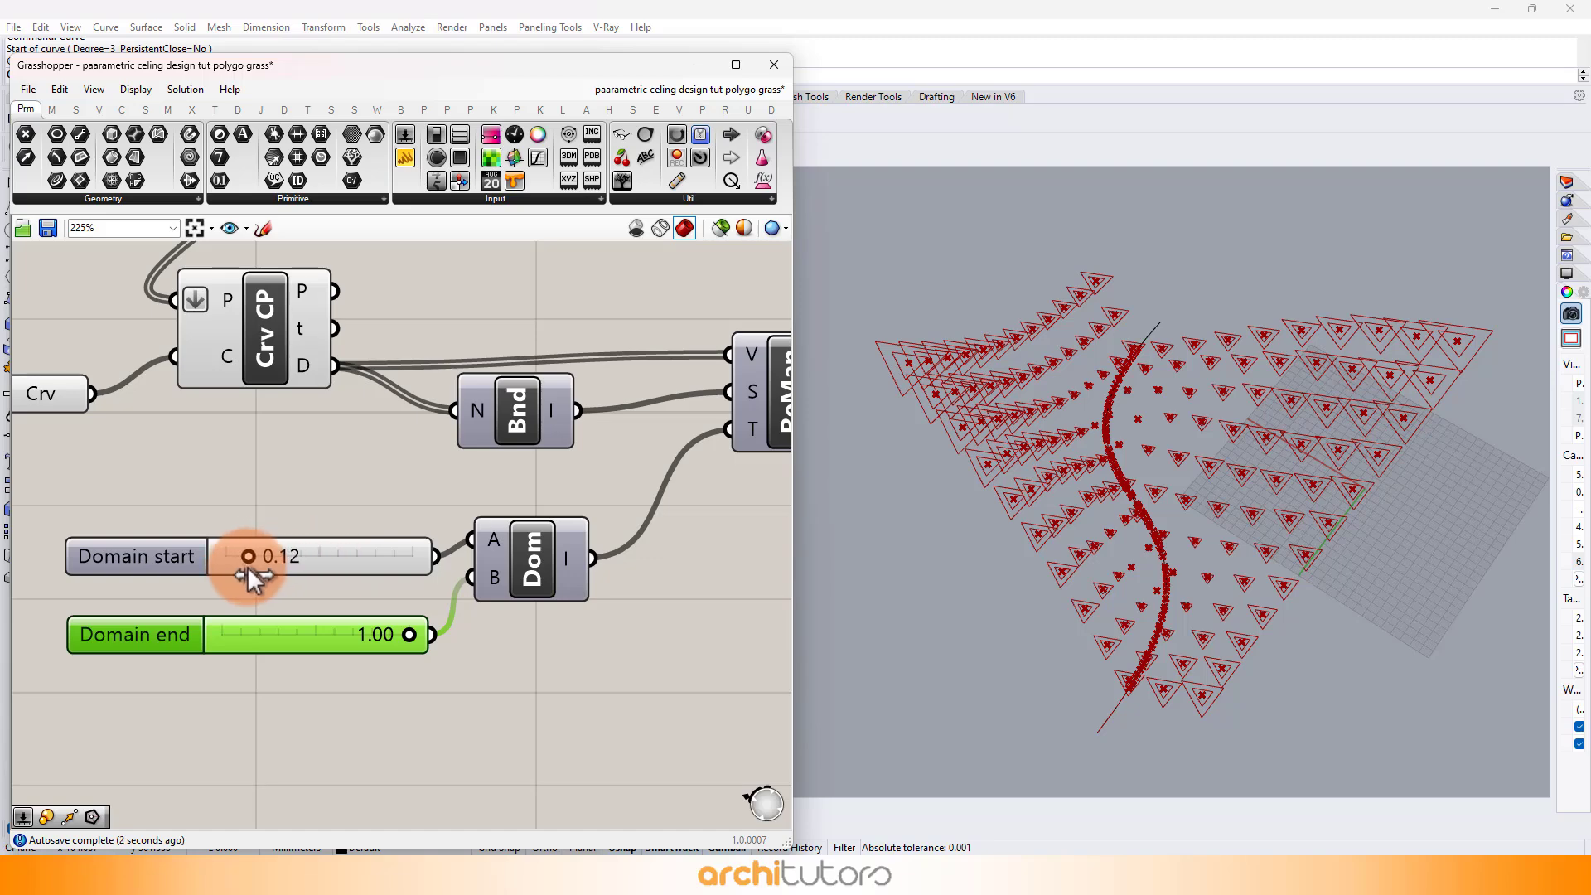
pyautogui.moveTo(251, 565); pyautogui.dragTo(253, 565)
pyautogui.click(362, 486)
# - Reposition the Scale component and connect Remap's mapped values to its factor input
pyautogui.scroll(-3, 514, 436)
pyautogui.moveTo(513, 436); pyautogui.dragTo(255, 520, button='right')
pyautogui.scroll(1, 440, 373)
pyautogui.moveTo(441, 373); pyautogui.dragTo(382, 544, button='right')
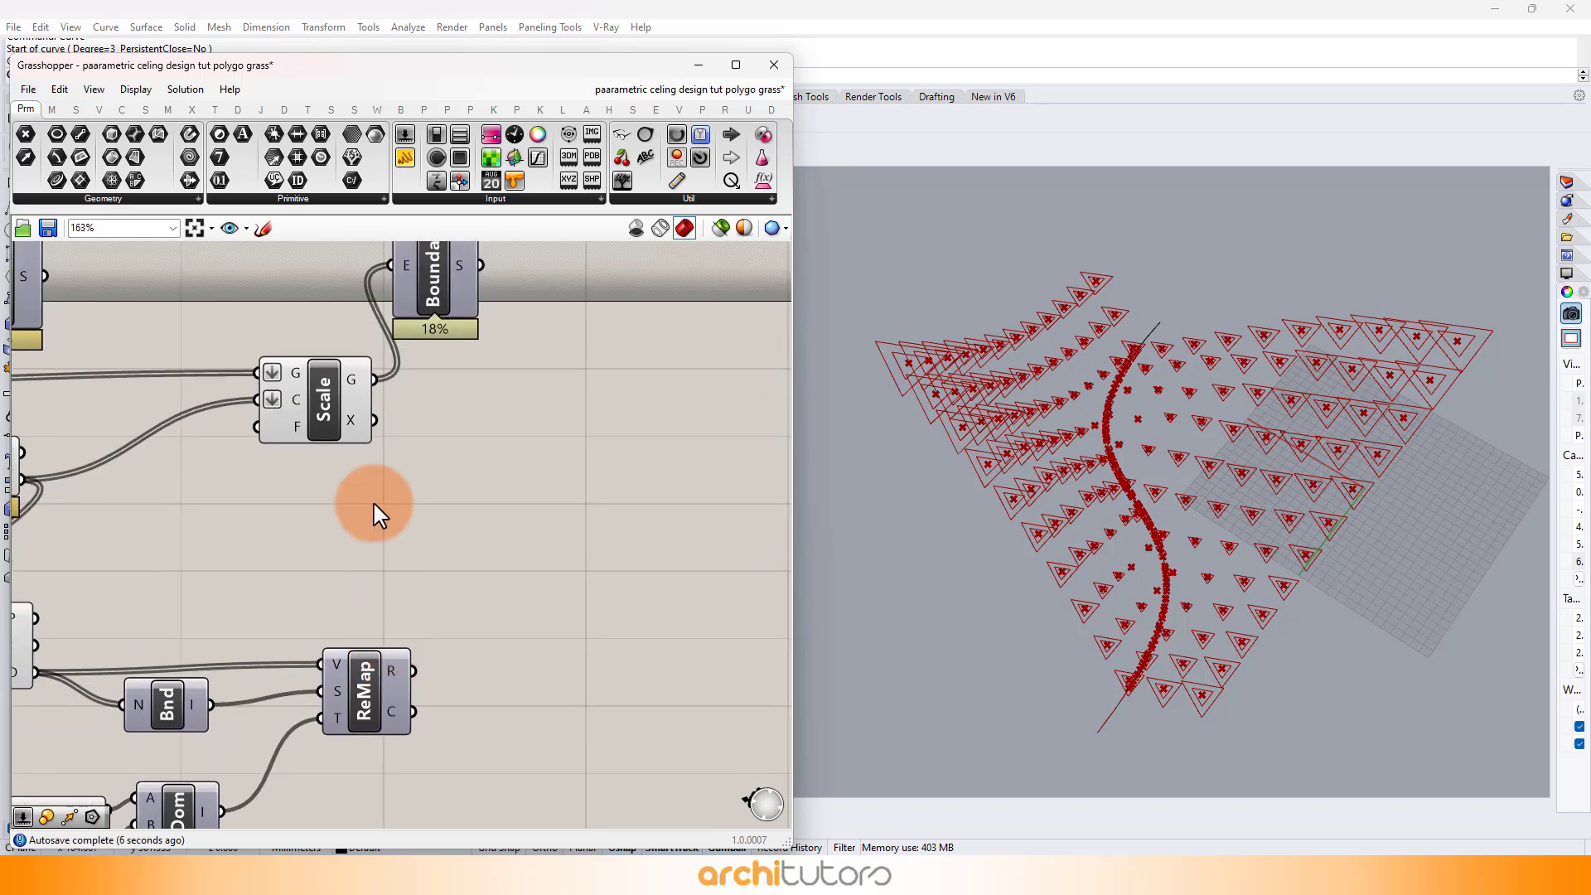
pyautogui.moveTo(348, 435); pyautogui.dragTo(530, 514)
pyautogui.click(421, 669)
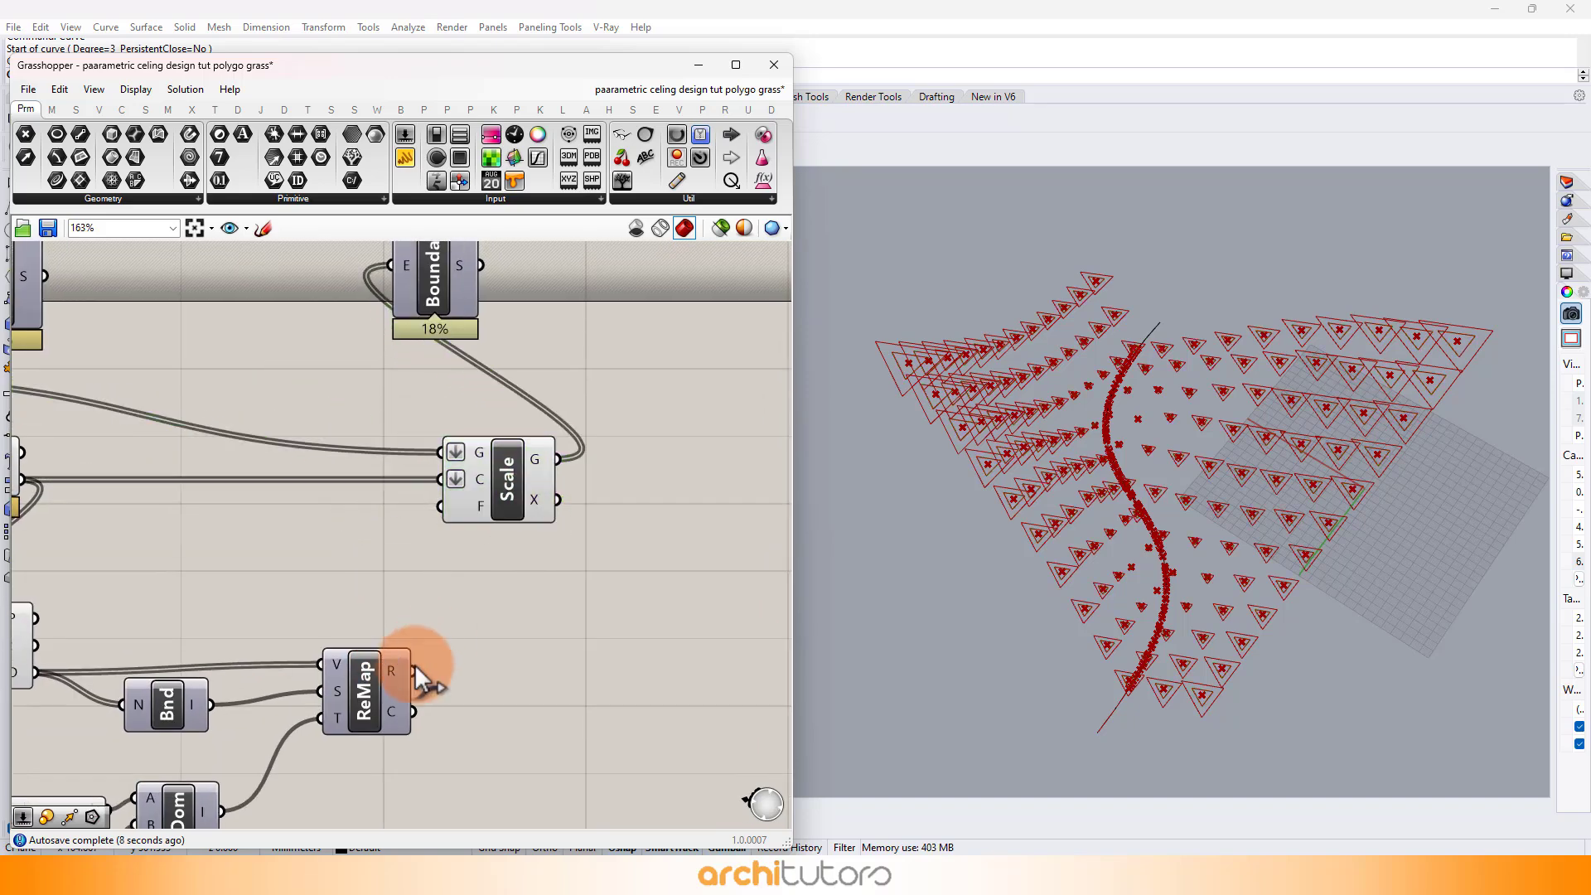
pyautogui.click(534, 490)
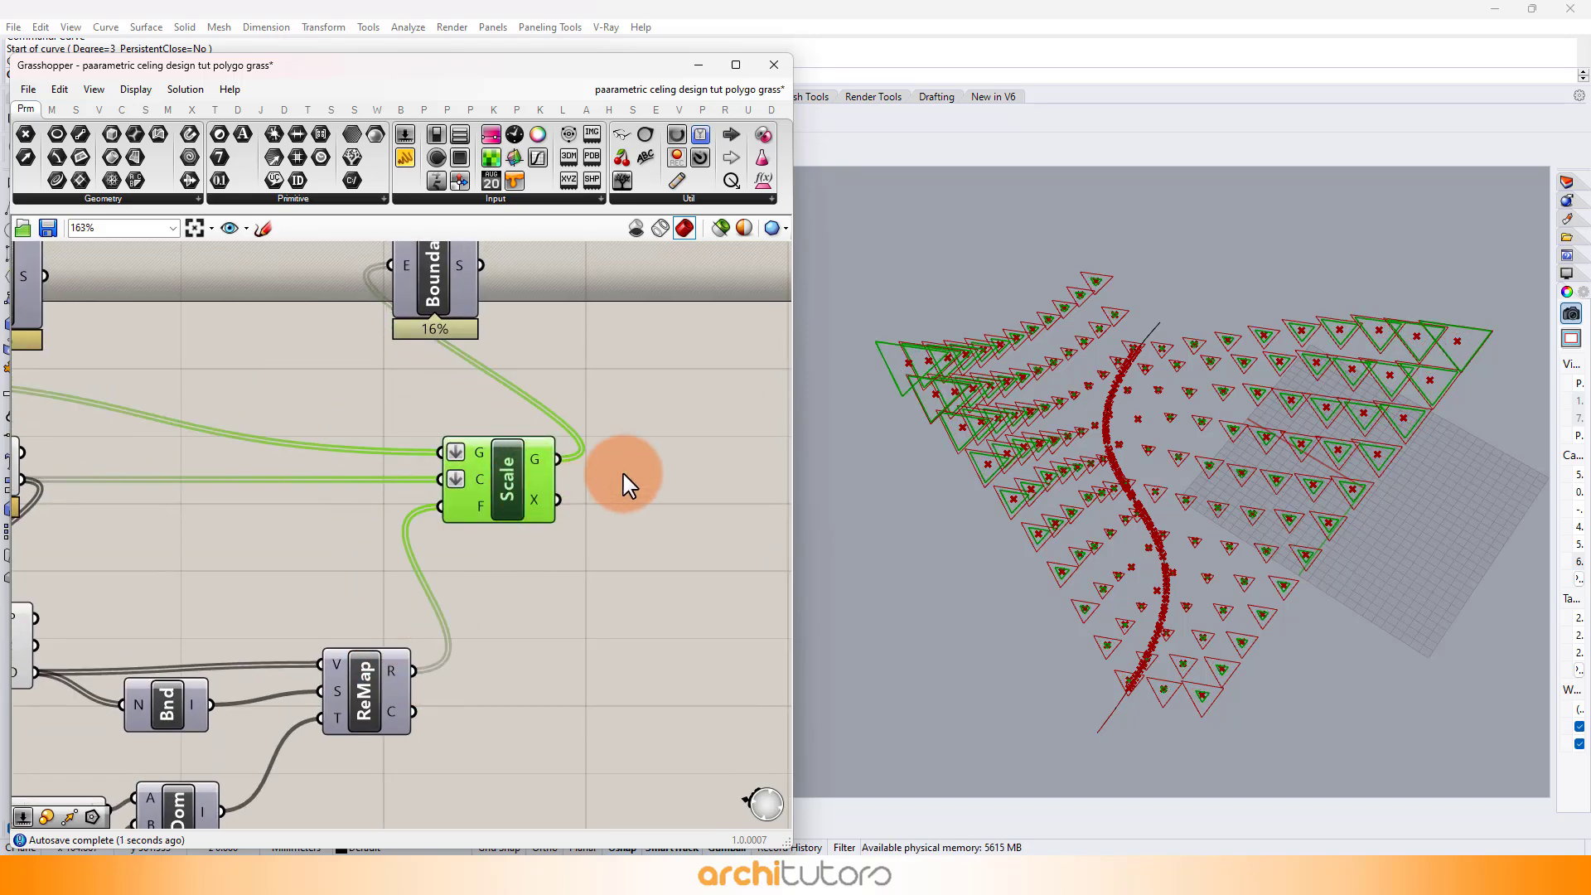
# - Turn off the preview of the polygon, area, boundary and curve-distance components, leaving only the Scale output displayed
pyautogui.scroll(-5, 623, 477)
pyautogui.moveTo(477, 303); pyautogui.dragTo(149, 704)
pyautogui.middleClick(358, 606)
pyautogui.click(419, 563)
pyautogui.click(468, 696)
pyautogui.moveTo(1292, 456); pyautogui.dragTo(1146, 472, button='right')
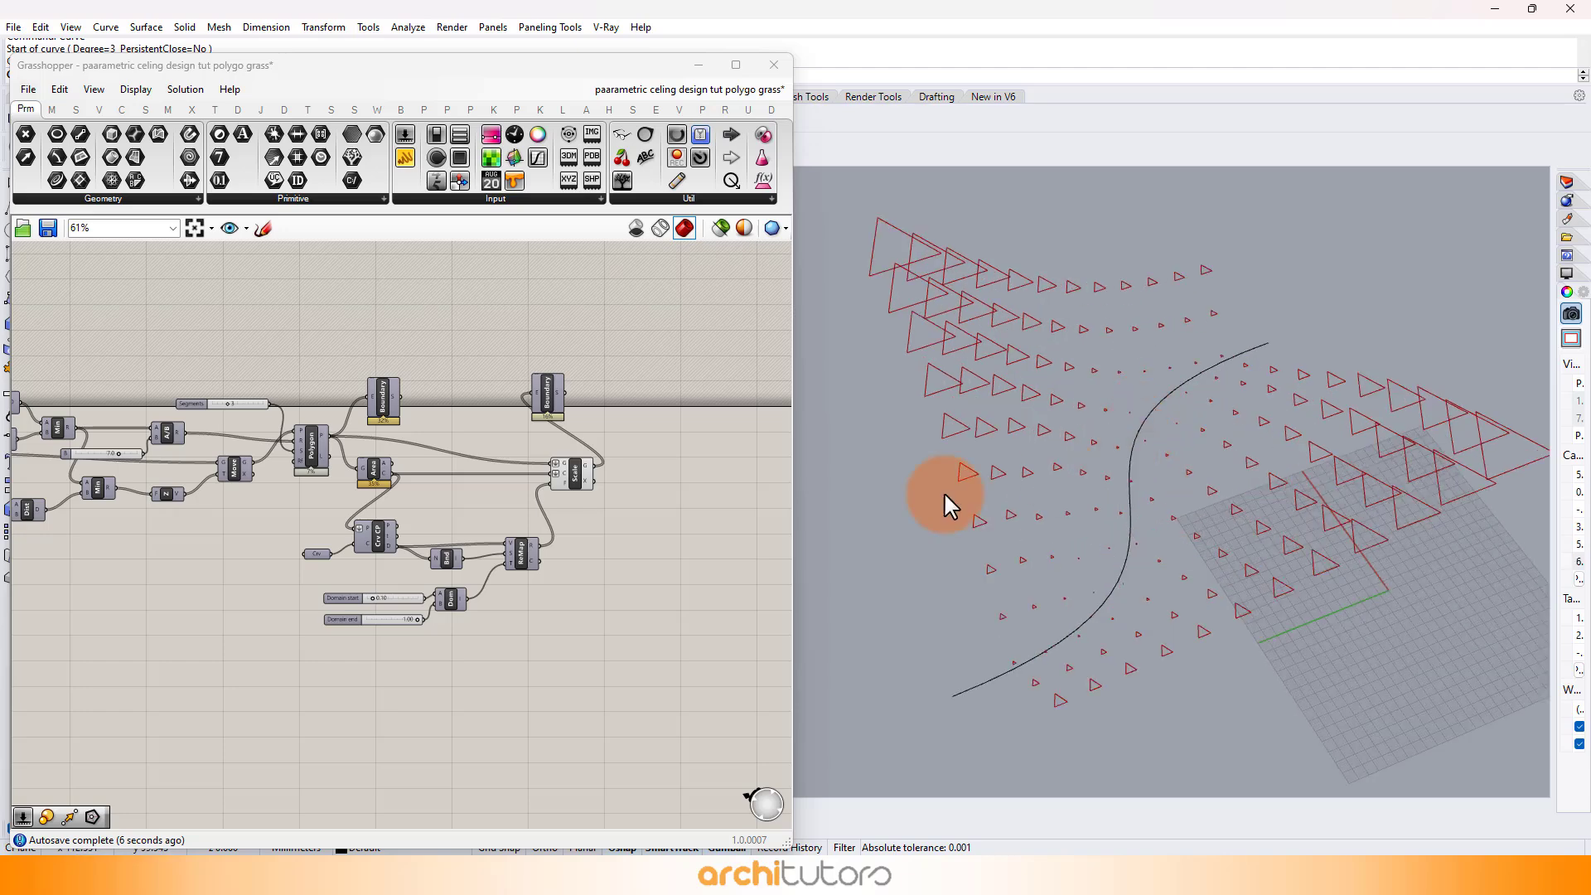
# - Test the Domain start slider at 0.00, set it to 0.21, and check the scaled triangles in the model
pyautogui.scroll(3, 452, 602)
pyautogui.scroll(4, 335, 605)
pyautogui.moveTo(281, 590); pyautogui.dragTo(189, 645)
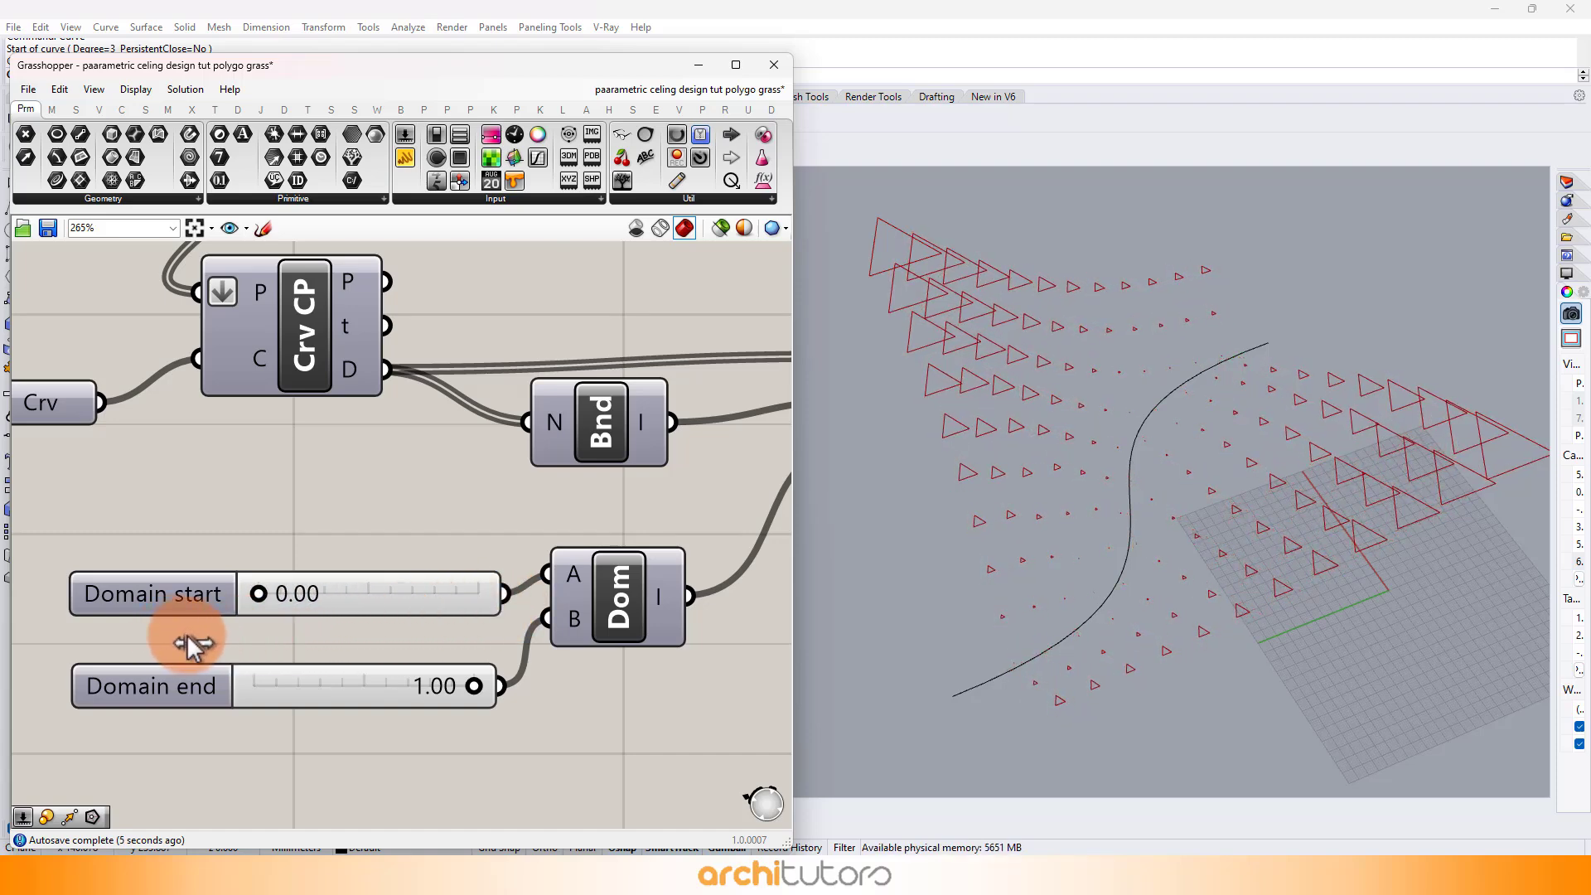
pyautogui.moveTo(286, 646)
pyautogui.mouseDown()
pyautogui.moveTo(347, 648)
pyautogui.moveTo(302, 650)
pyautogui.mouseUp()
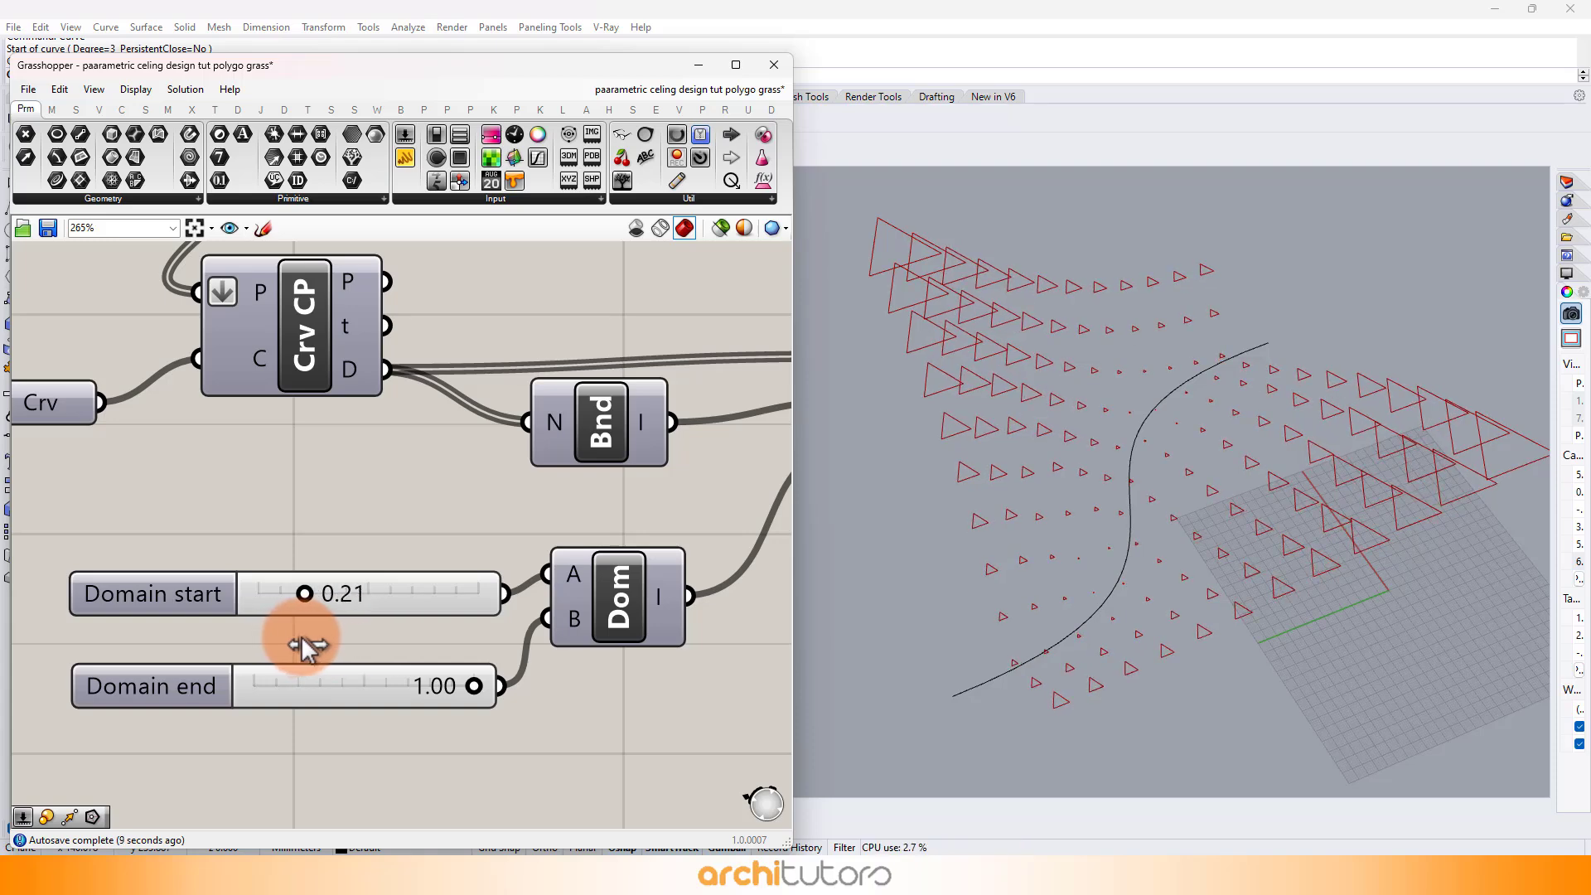
pyautogui.moveTo(1122, 418); pyautogui.dragTo(1132, 485, button='right')
# - Add a Shortest List component beside the Scale component
pyautogui.scroll(-6, 345, 500)
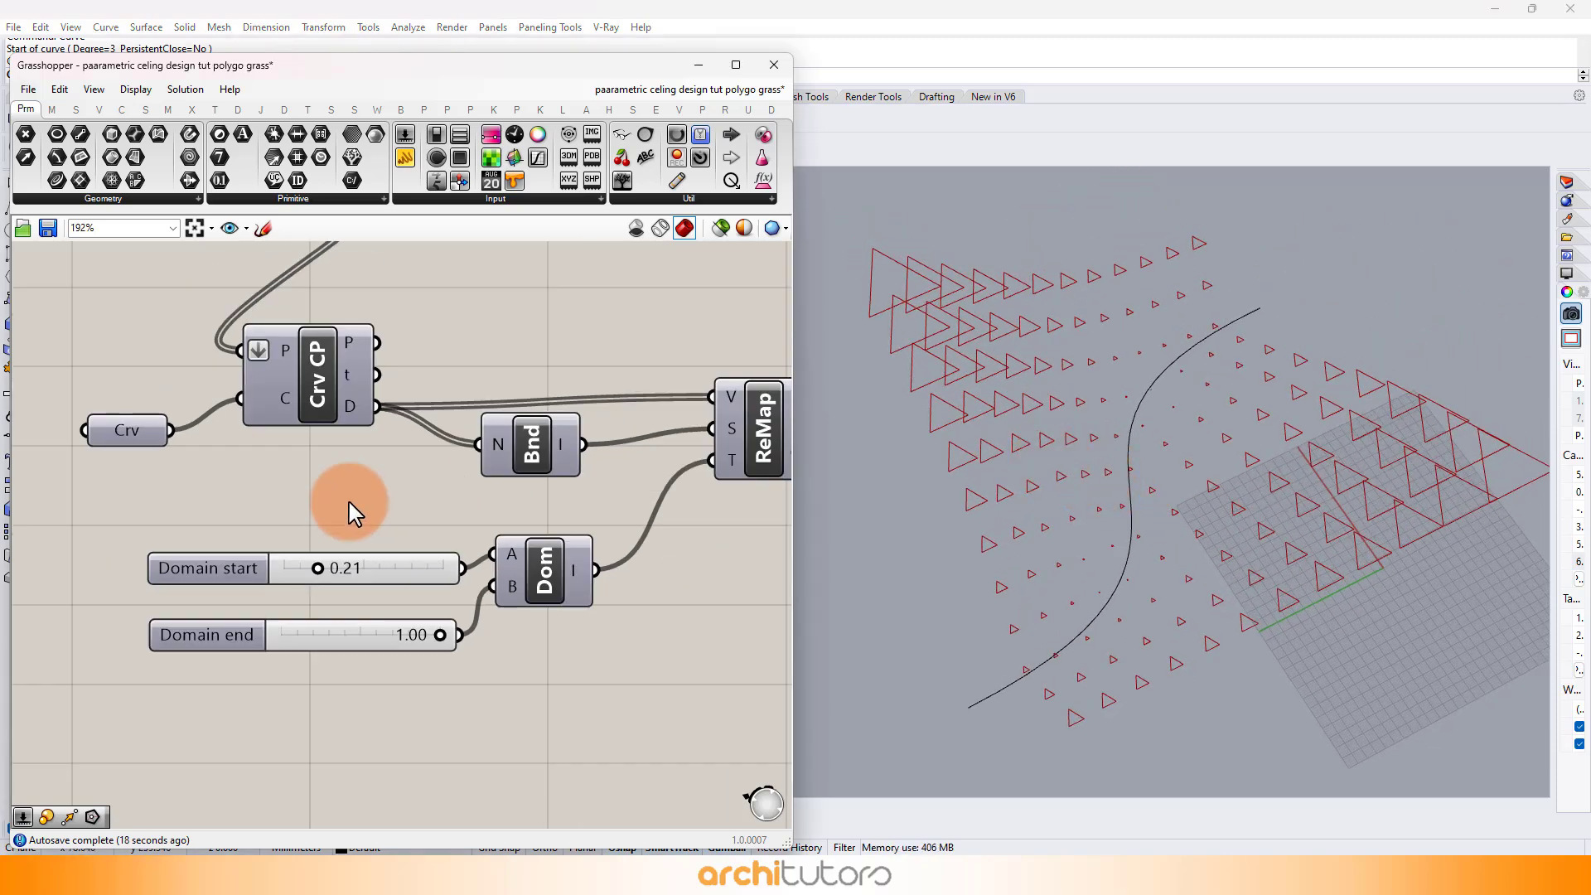
pyautogui.rightClick(327, 523)
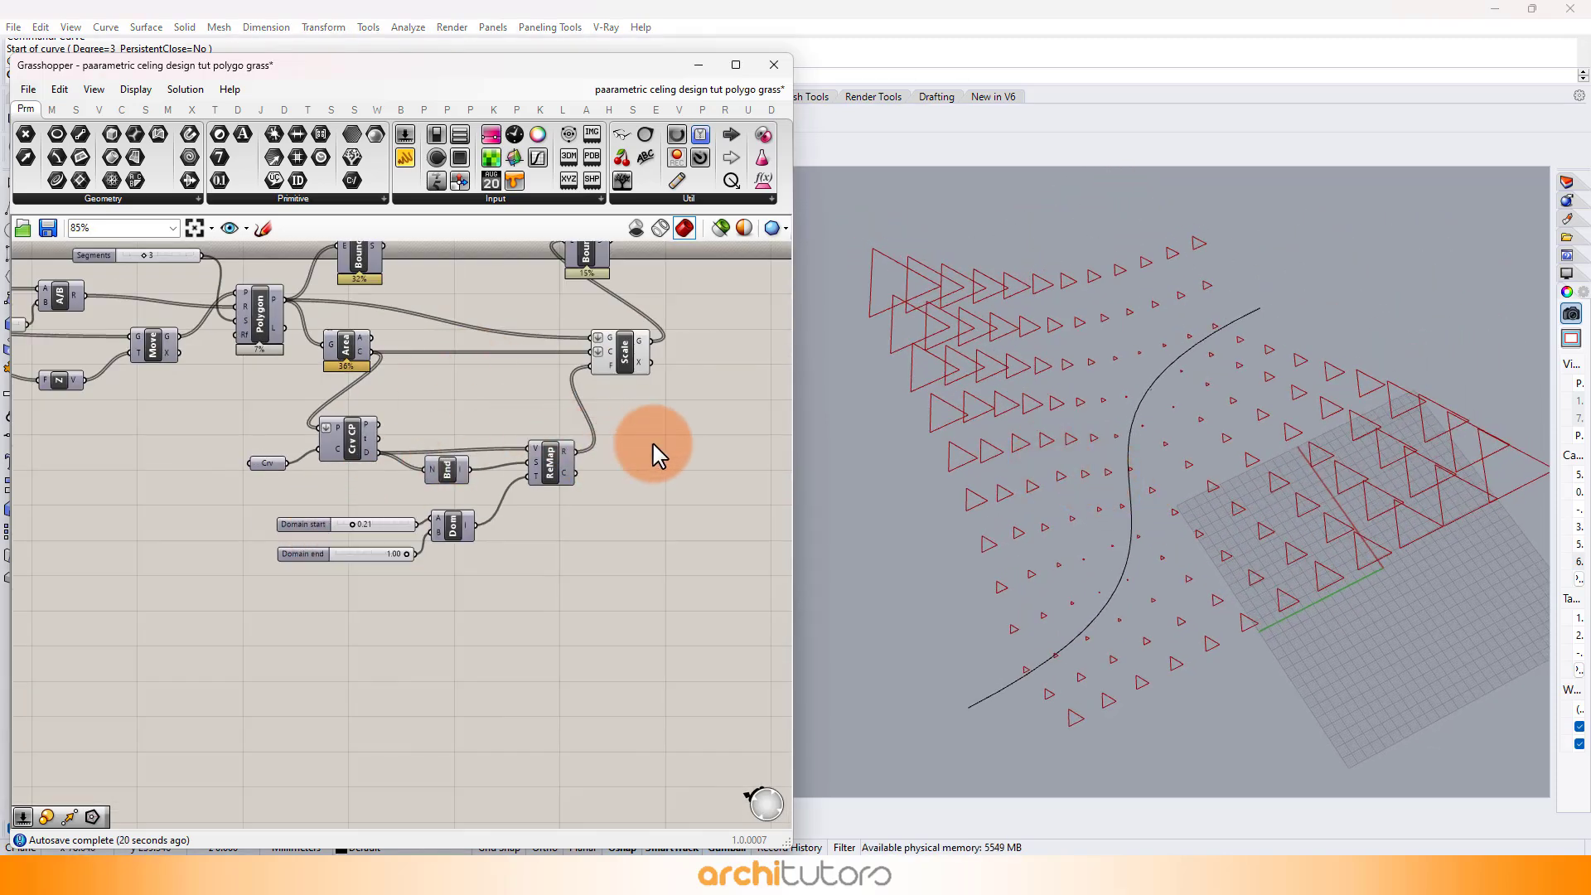
pyautogui.scroll(4, 480, 558)
pyautogui.scroll(1, 481, 538)
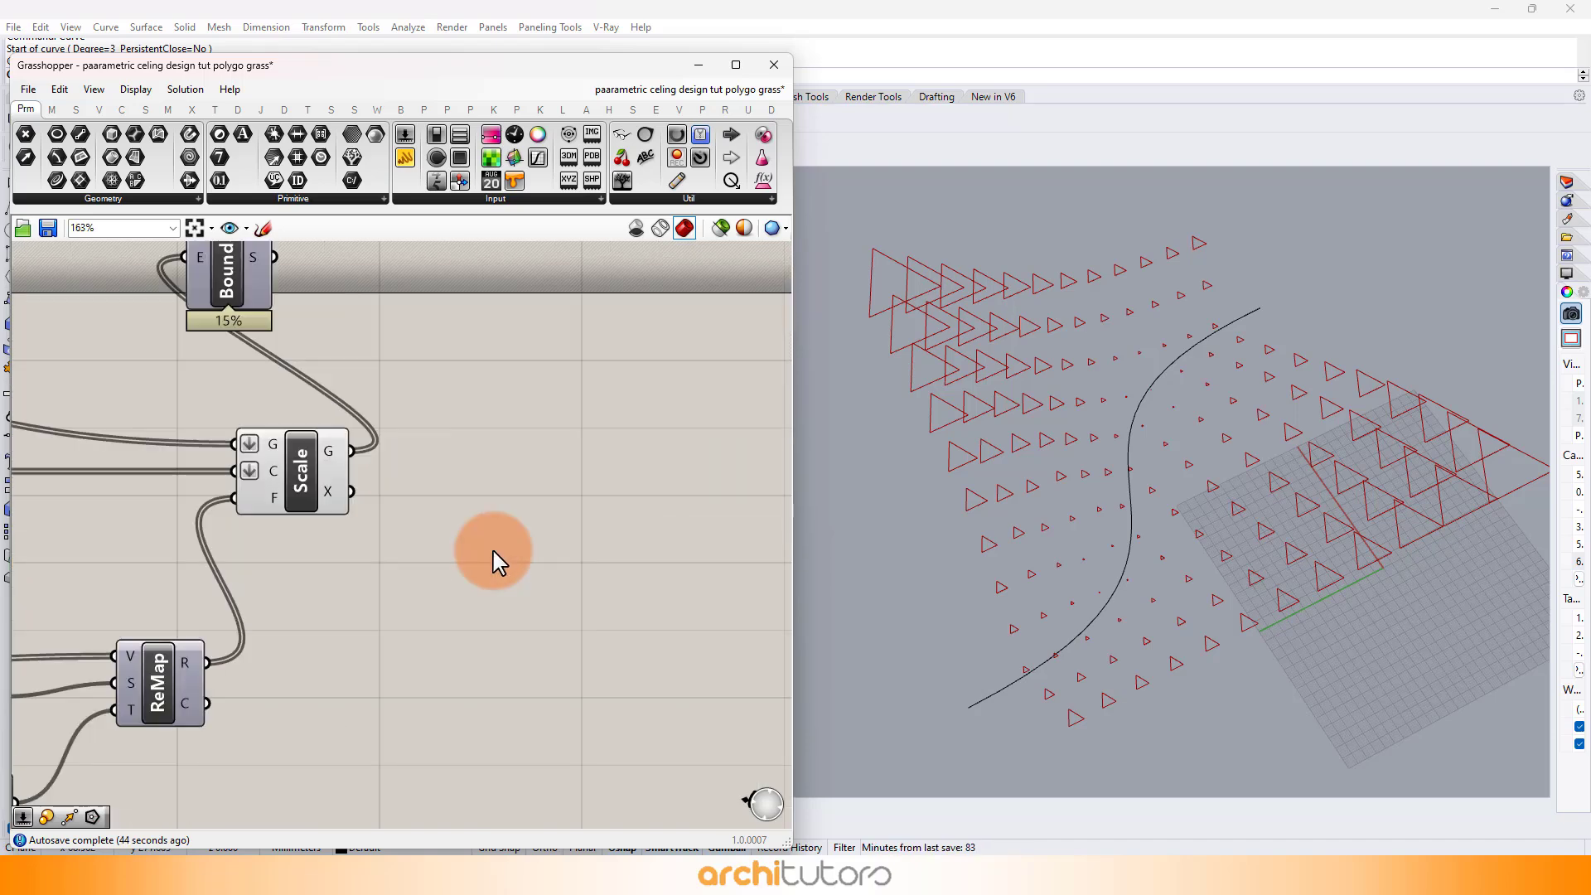
pyautogui.doubleClick(494, 558)
pyautogui.write('s')
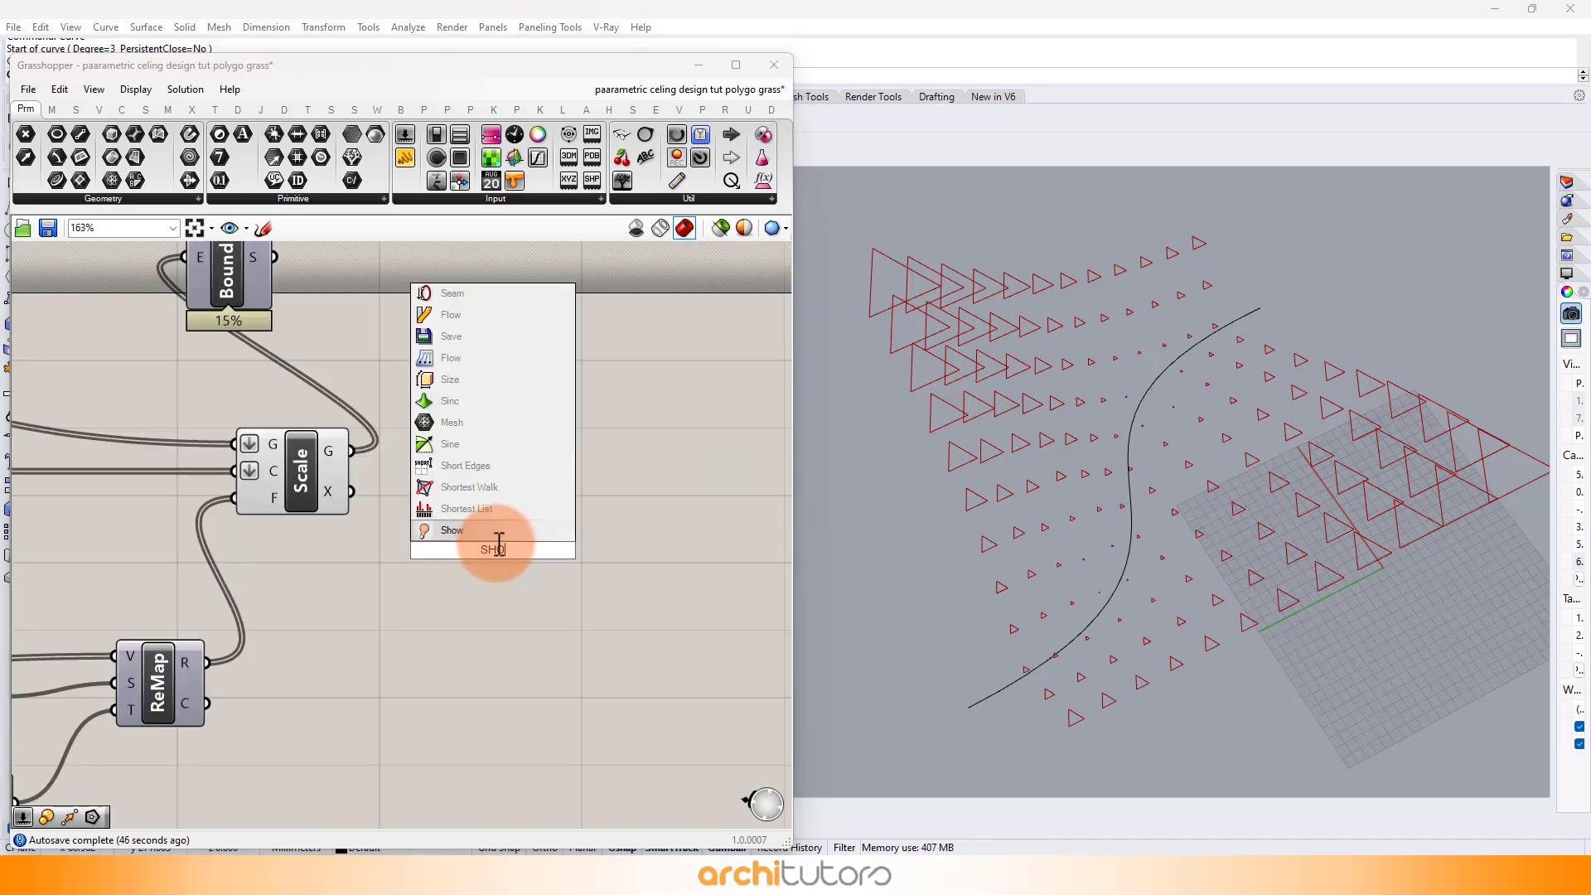
pyautogui.click(476, 509)
# - Connect the Polygon output to Shortest List's A input and the Scale geometry to its B input
pyautogui.scroll(-3, 526, 477)
pyautogui.moveTo(359, 462); pyautogui.dragTo(373, 462, button='right')
pyautogui.scroll(-2, 373, 464)
pyautogui.scroll(3, 242, 402)
pyautogui.moveTo(258, 402); pyautogui.dragTo(553, 539)
pyautogui.scroll(3, 439, 462)
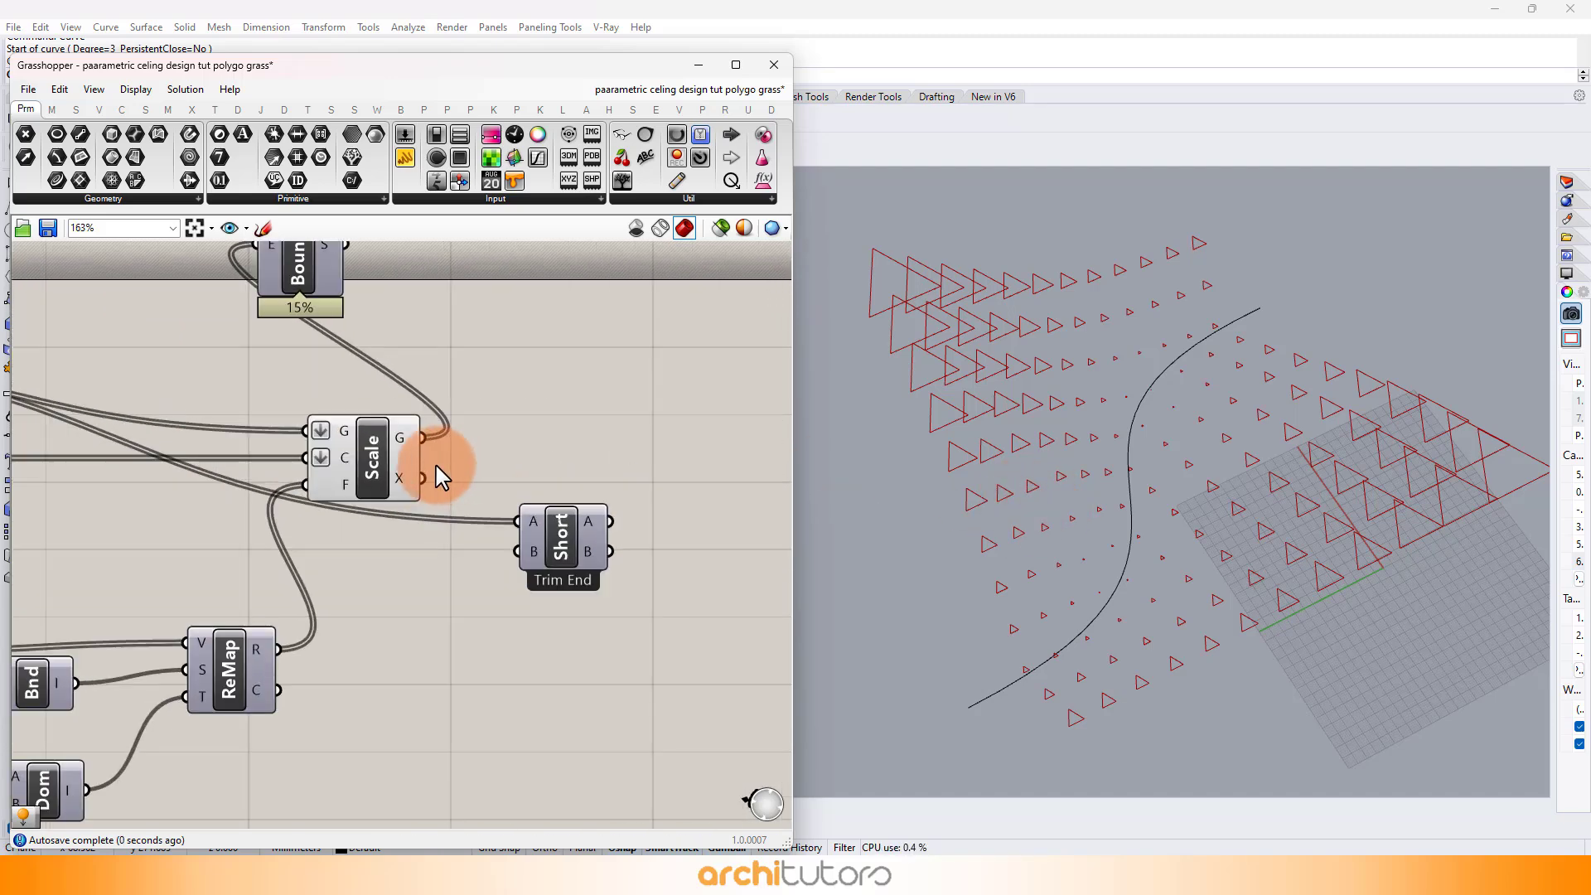
pyautogui.moveTo(423, 434); pyautogui.dragTo(613, 534)
pyautogui.click(622, 425)
pyautogui.moveTo(649, 439); pyautogui.dragTo(429, 363, button='right')
pyautogui.moveTo(422, 467); pyautogui.dragTo(445, 509)
pyautogui.click(547, 403)
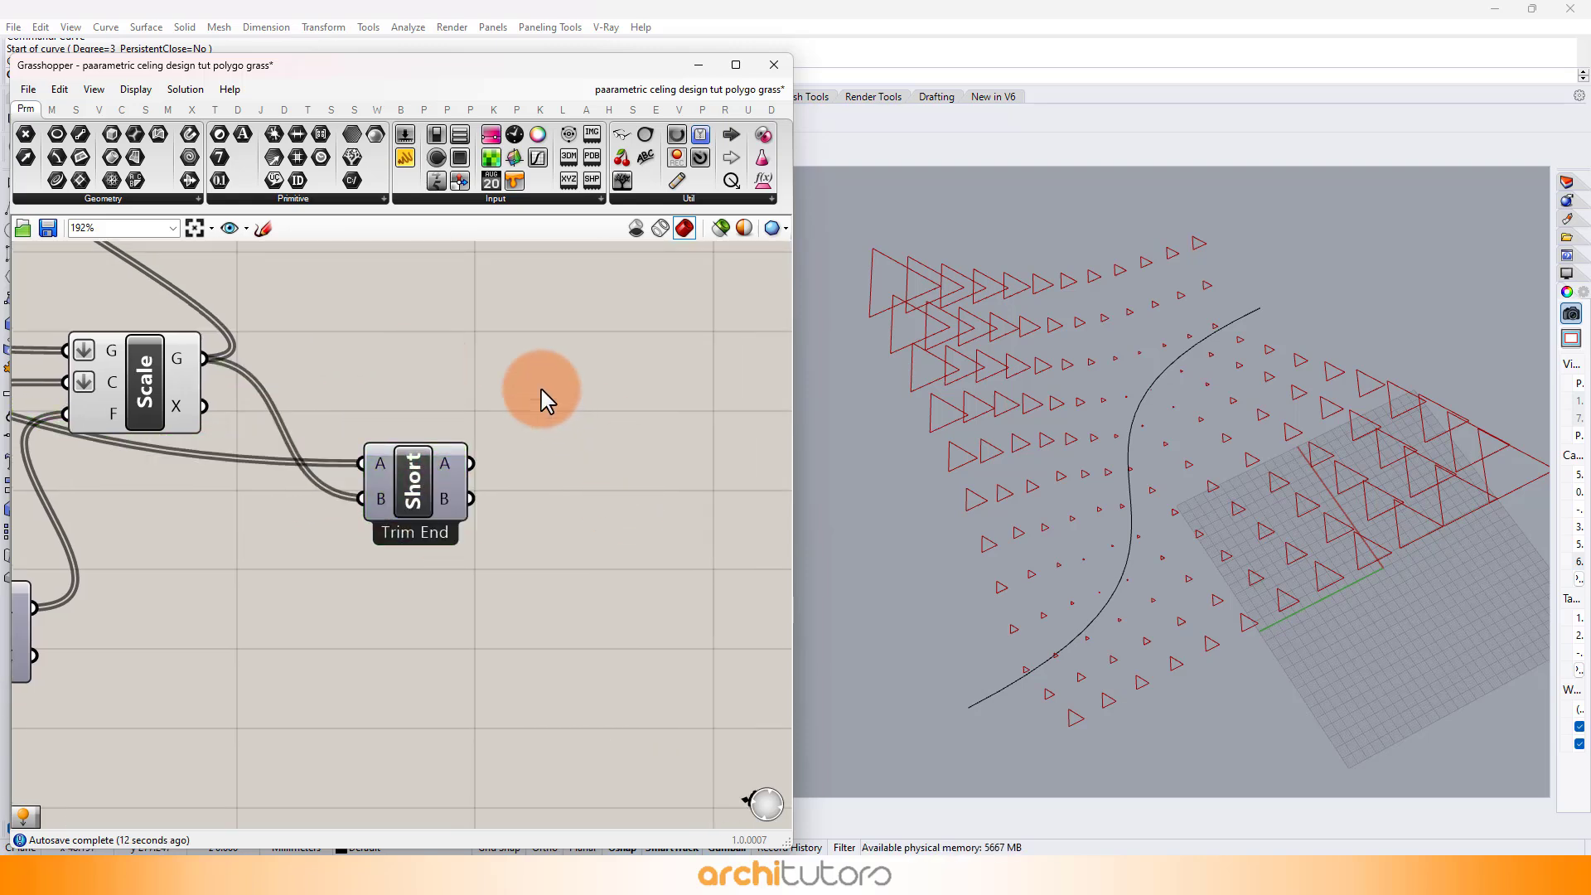
# - Add an Entwine component and place it next to Shortest List
pyautogui.doubleClick(542, 384)
pyautogui.write('ENT')
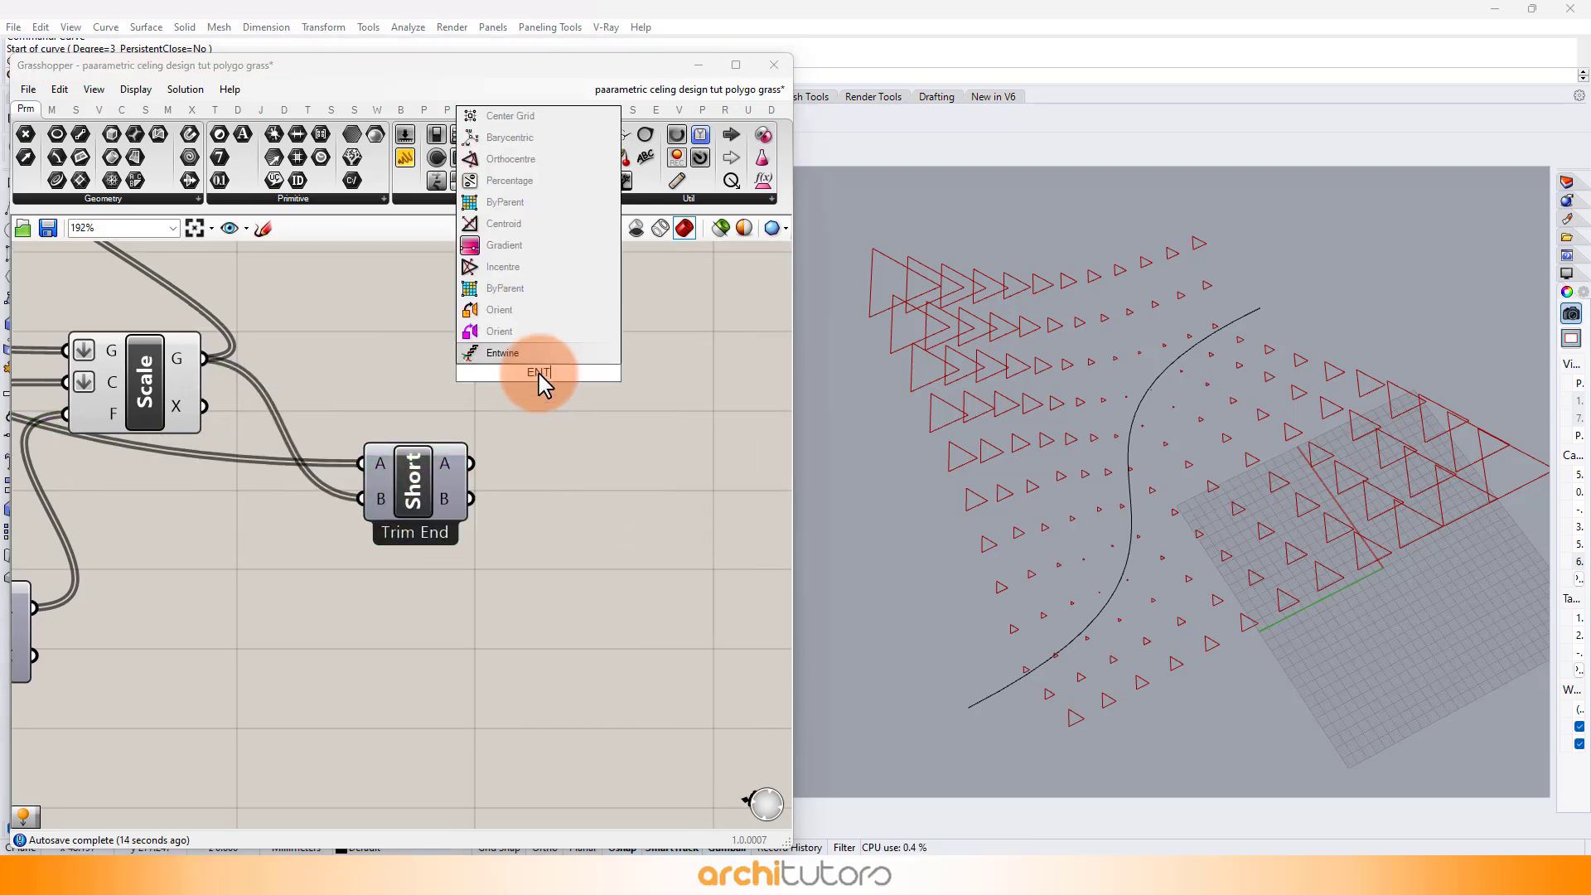
pyautogui.click(487, 355)
pyautogui.moveTo(537, 398); pyautogui.dragTo(630, 395)
pyautogui.click(499, 478)
# - Connect Shortest List's A output to Entwine's {0;0} input and the Scale geometry to its {0;1} input
pyautogui.moveTo(471, 464); pyautogui.dragTo(564, 331)
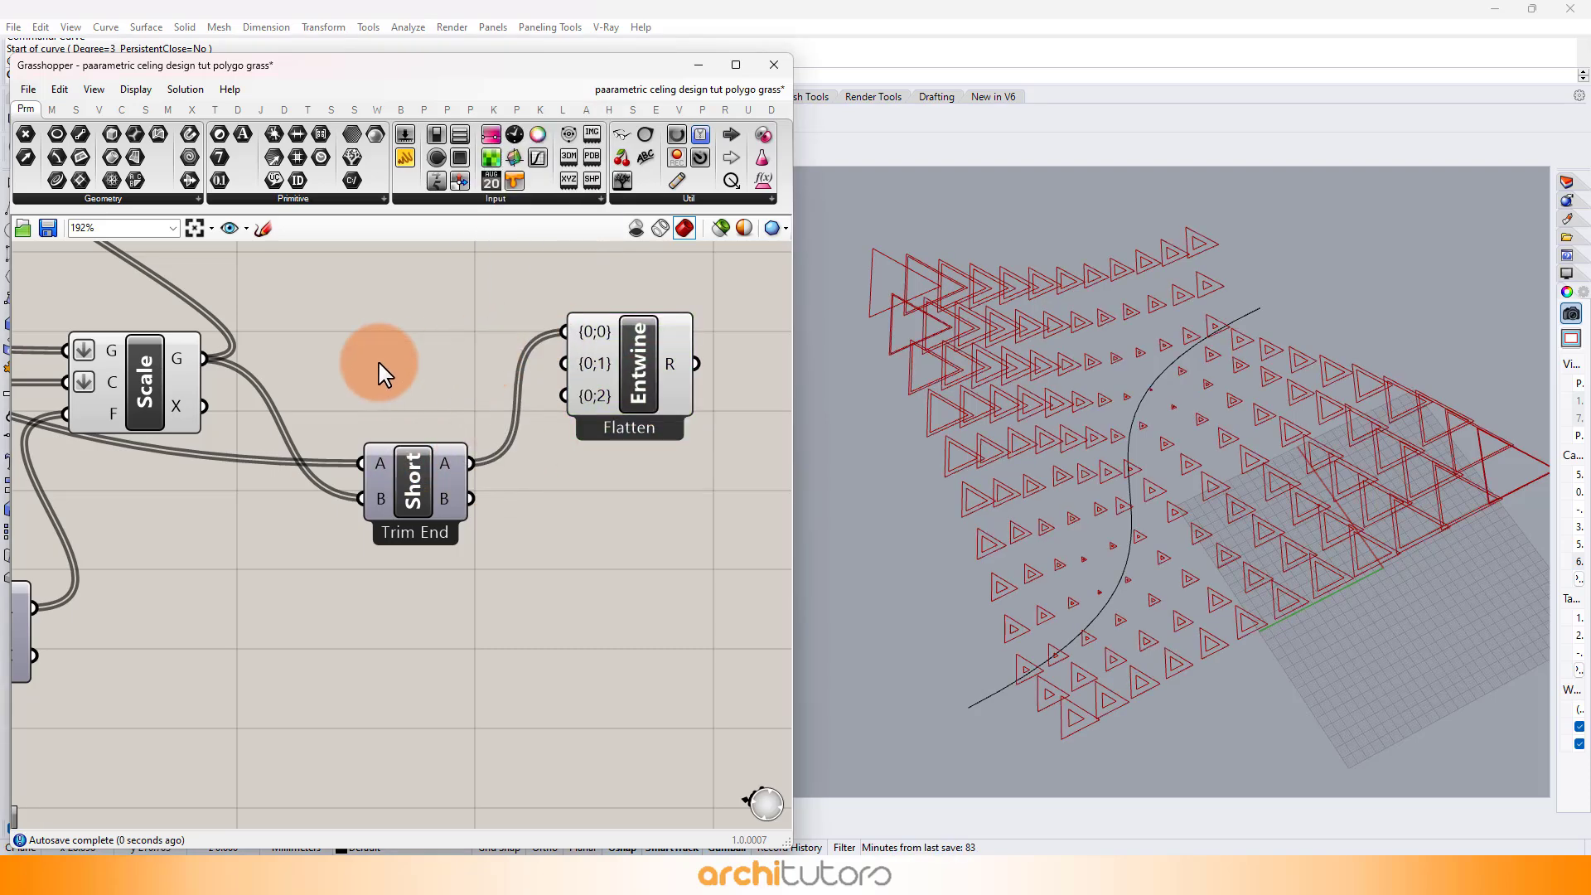
pyautogui.moveTo(205, 358); pyautogui.dragTo(628, 396)
pyautogui.click(597, 508)
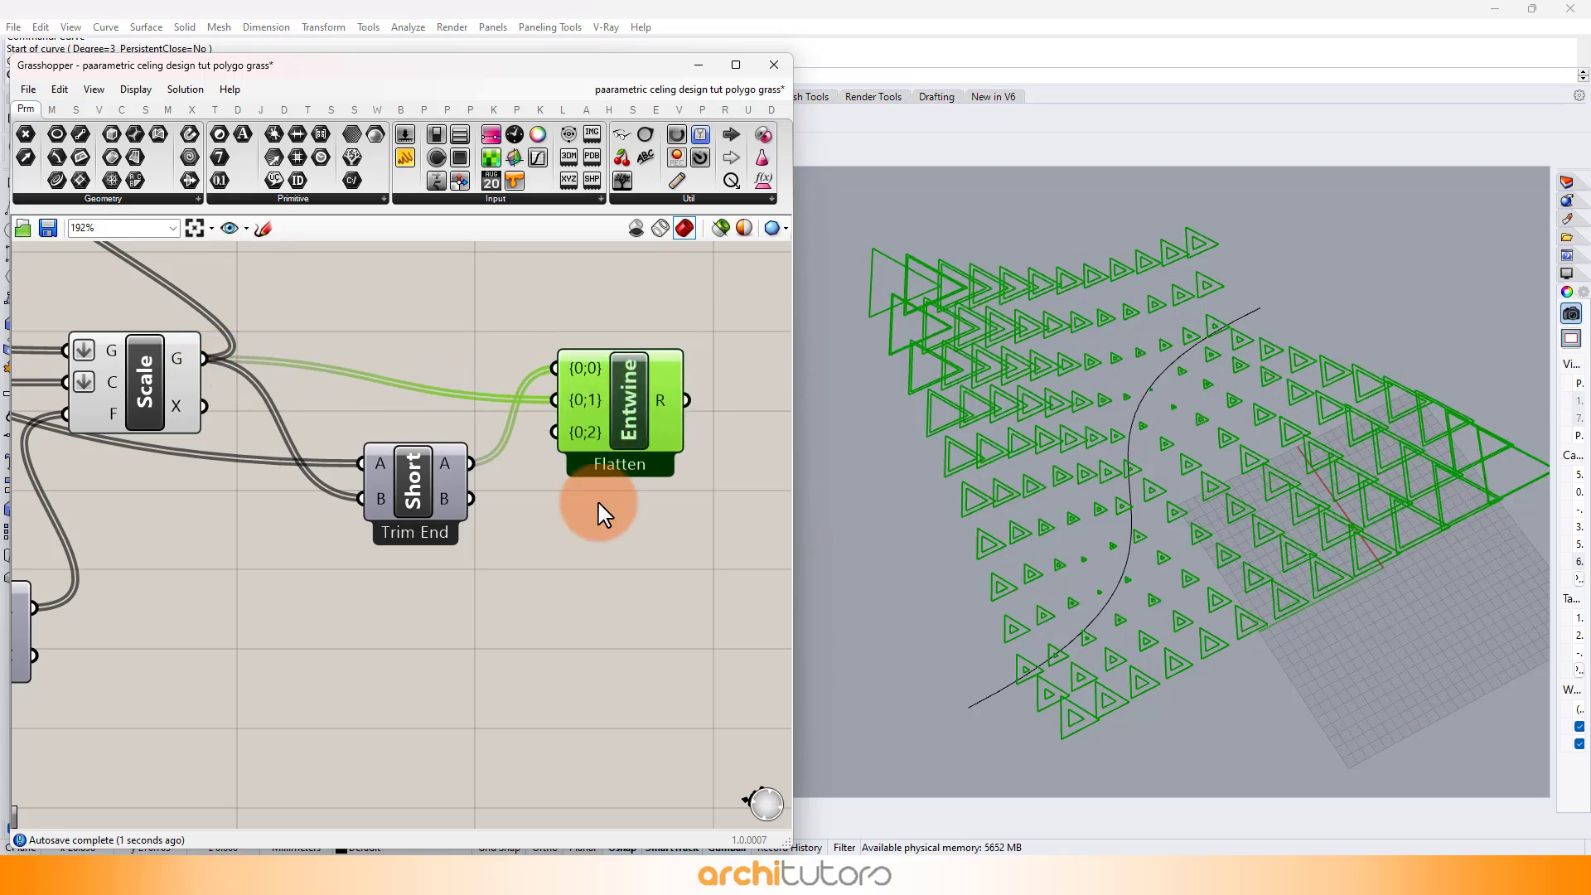
pyautogui.click(637, 408)
pyautogui.click(625, 543)
# - Add a Flip Matrix component after Entwine and connect Entwine's result to its data input
pyautogui.moveTo(649, 513); pyautogui.dragTo(394, 508, button='right')
pyautogui.doubleClick(529, 386)
pyautogui.write('FLI')
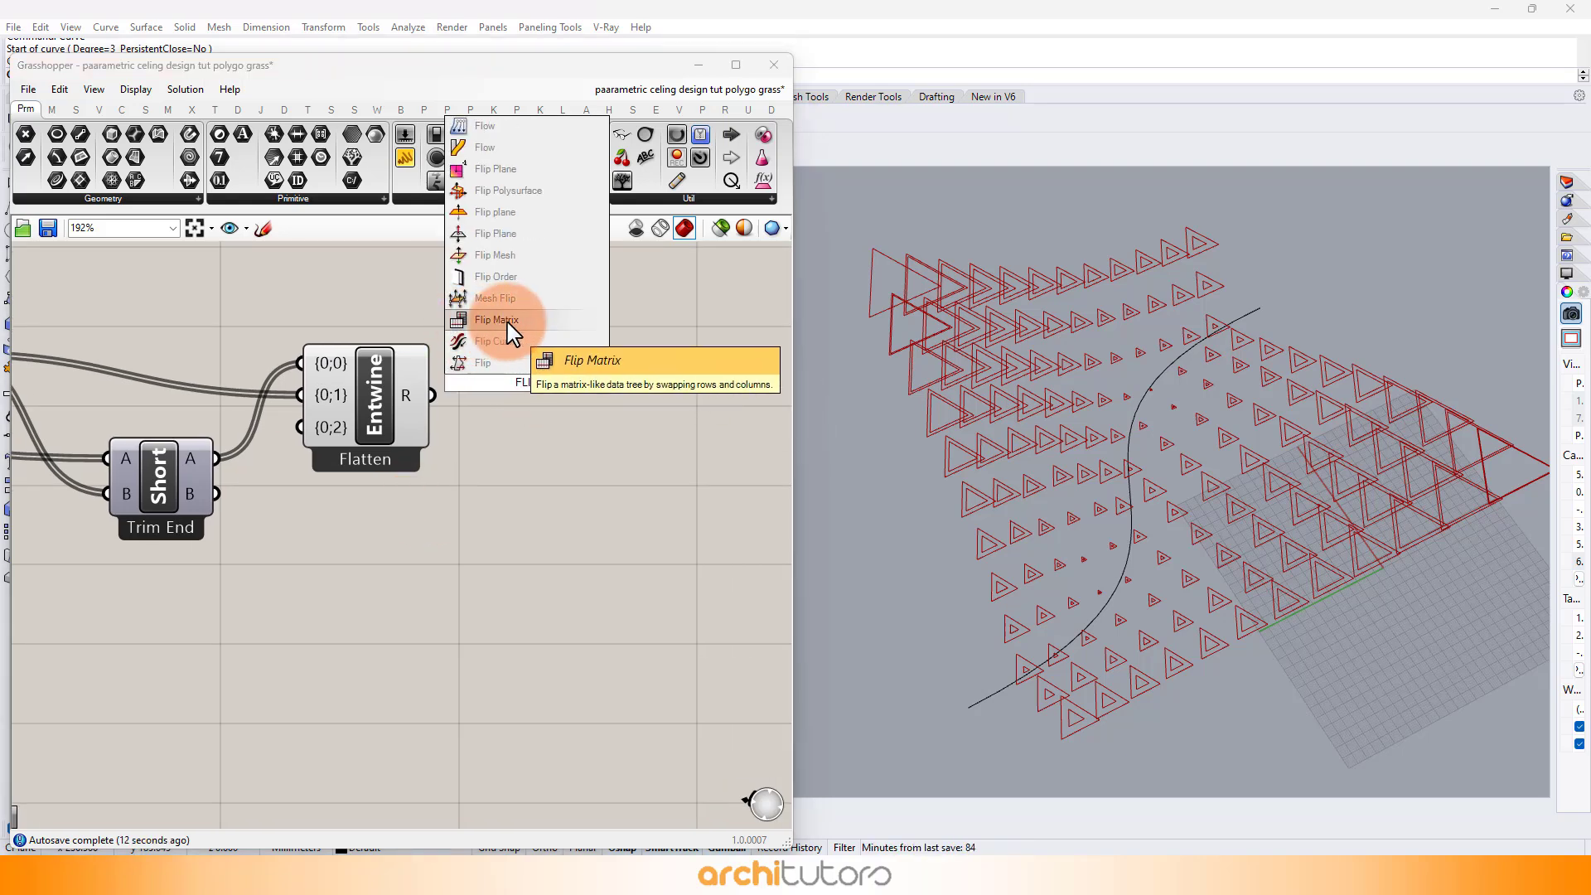
pyautogui.click(504, 320)
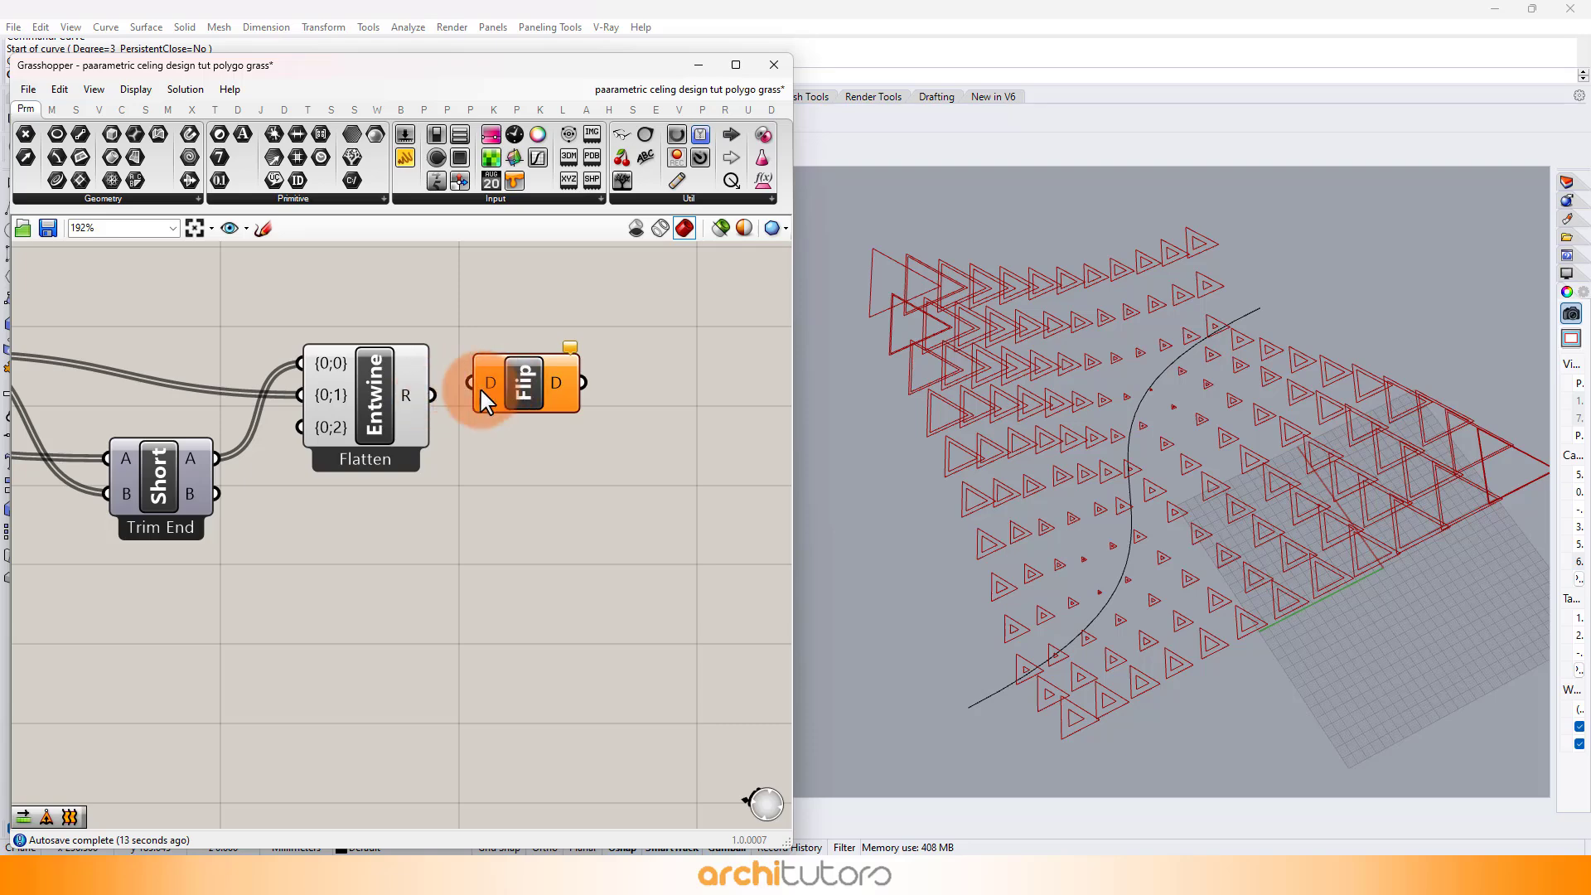
pyautogui.moveTo(582, 404); pyautogui.dragTo(587, 404)
pyautogui.click(568, 346)
# - Add a Loft component, connect the Flip Matrix output to its curves input, and check the lofted frames
pyautogui.moveTo(655, 405); pyautogui.dragTo(430, 390, button='right')
pyautogui.doubleClick(604, 472)
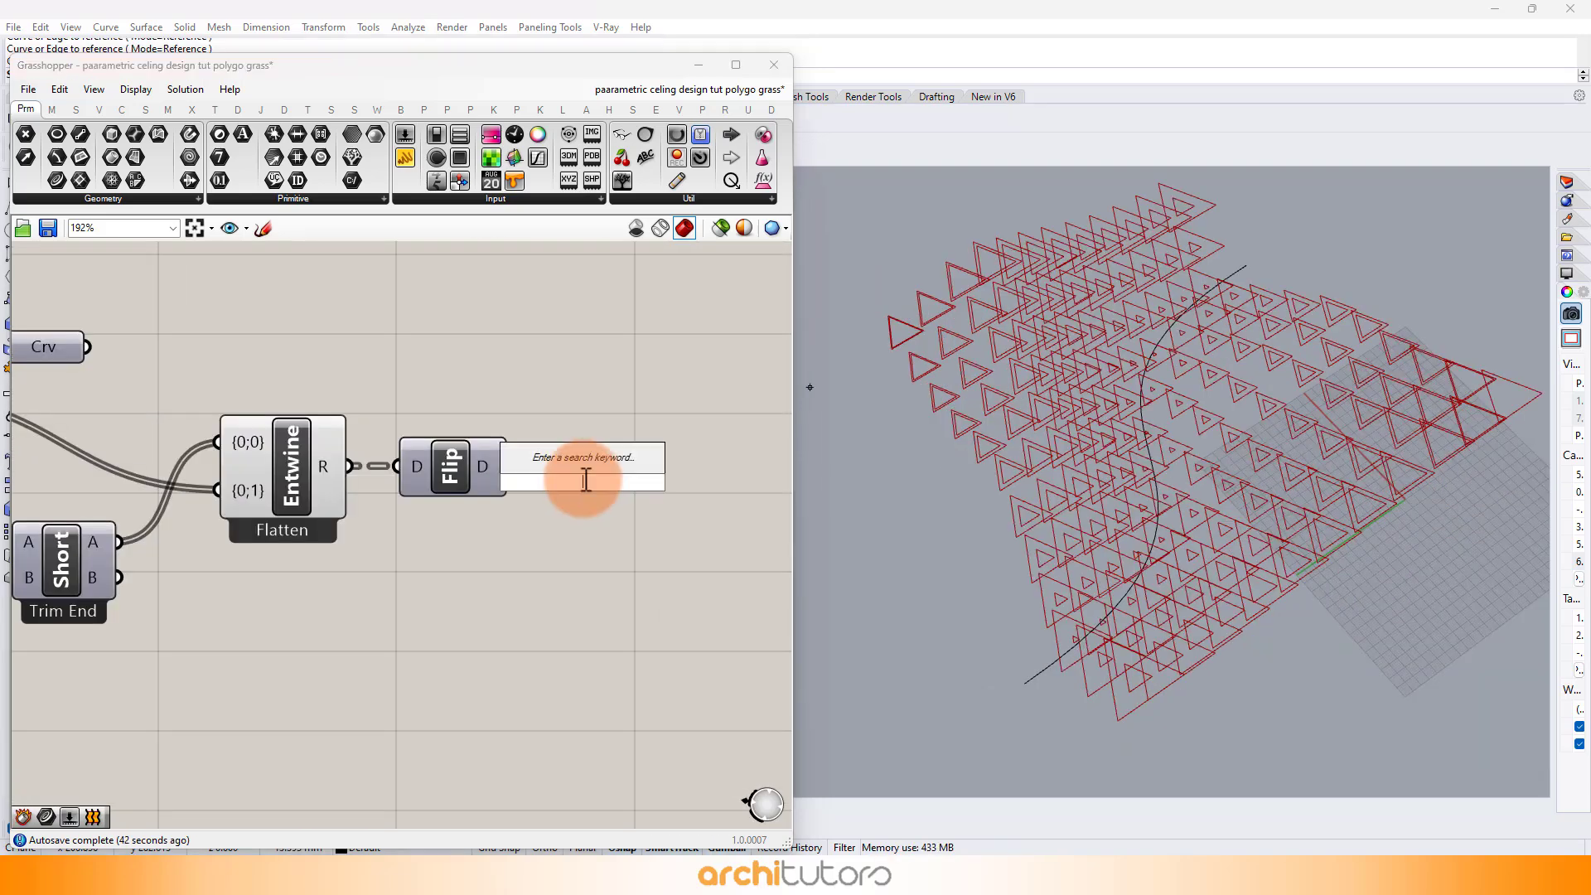
pyautogui.write('loft')
pyautogui.click(579, 455)
pyautogui.moveTo(504, 464); pyautogui.dragTo(613, 474)
pyautogui.click(603, 401)
pyautogui.moveTo(1168, 422)
pyautogui.mouseDown(button='right')
pyautogui.moveTo(1179, 433)
pyautogui.moveTo(1143, 533)
pyautogui.moveTo(1094, 362)
pyautogui.moveTo(1129, 480)
pyautogui.moveTo(1196, 443)
pyautogui.moveTo(1170, 476)
pyautogui.moveTo(1176, 532)
pyautogui.mouseUp(button='right')
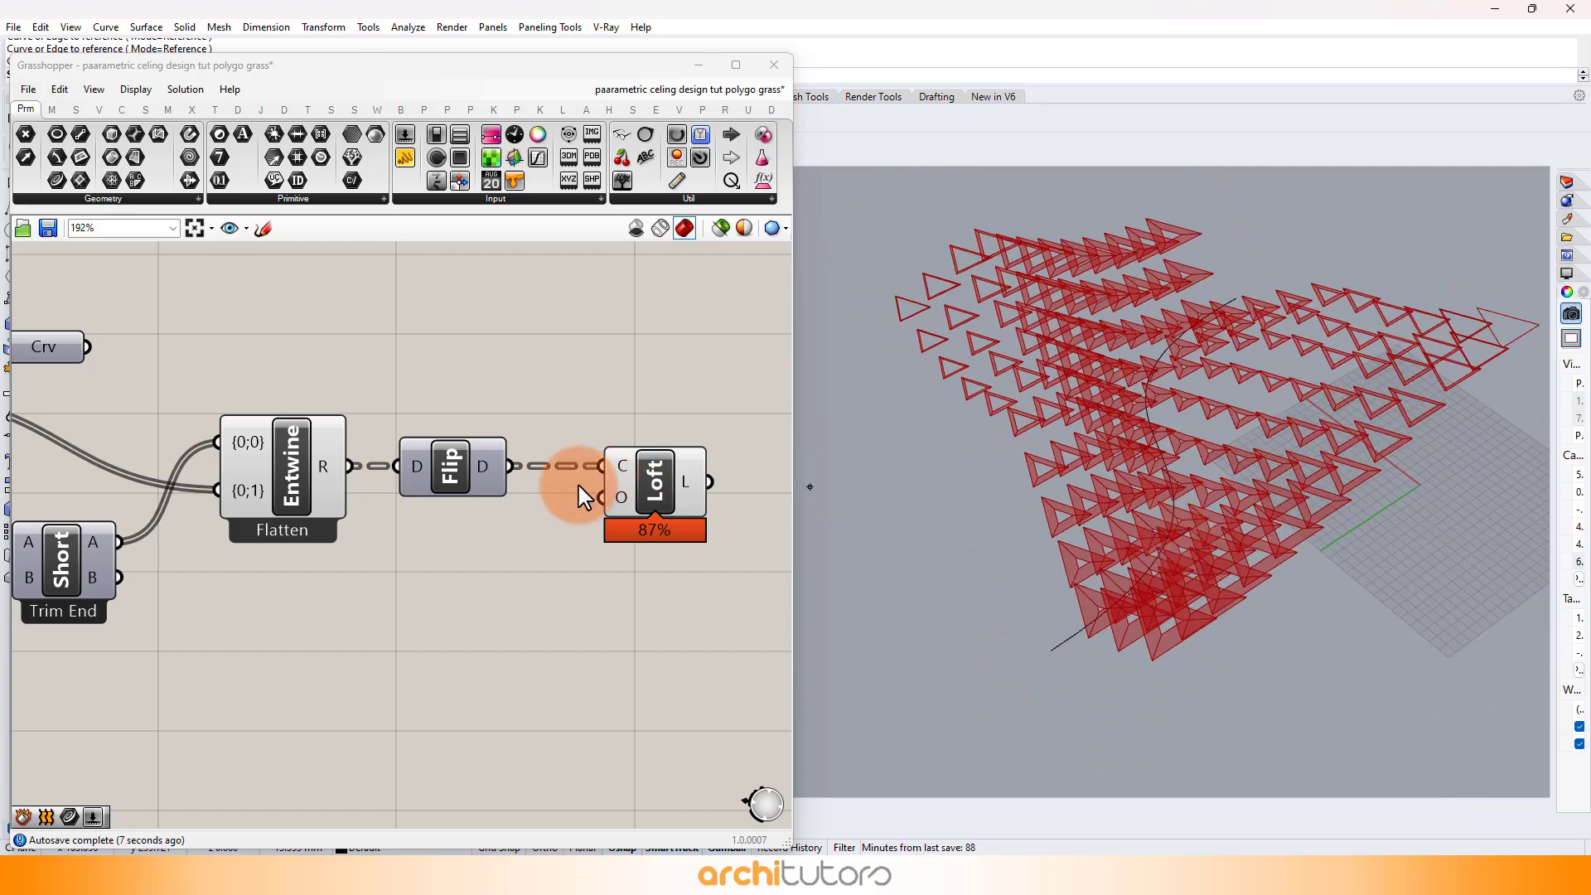
# - Add an Extrude component and connect the Loft output to its base input
pyautogui.moveTo(533, 593); pyautogui.dragTo(515, 454, button='right')
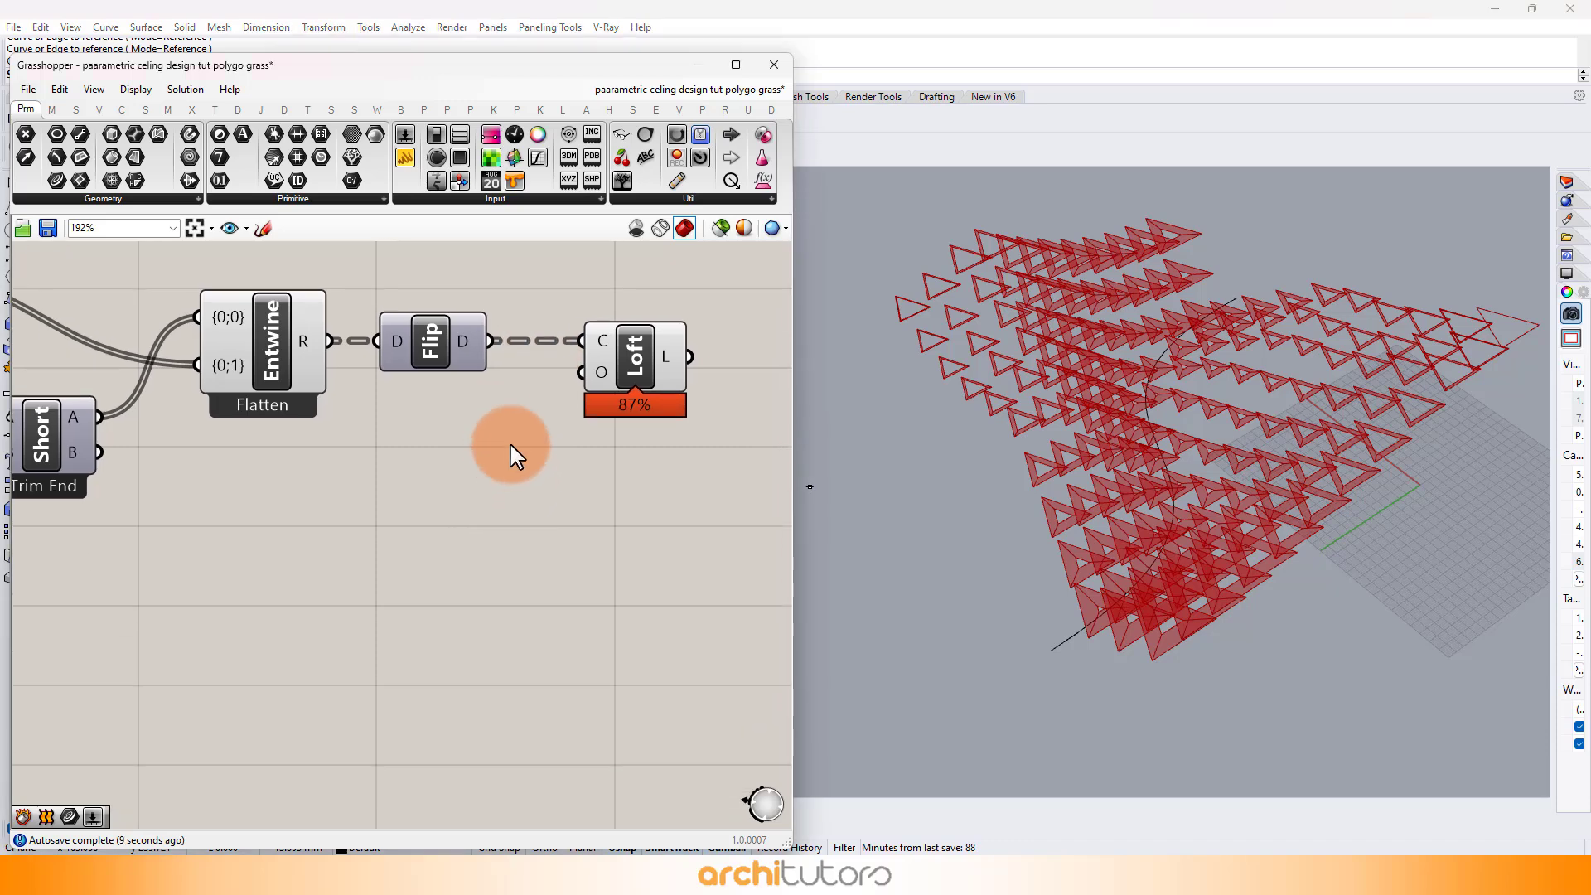
pyautogui.doubleClick(498, 489)
pyautogui.write('Ex')
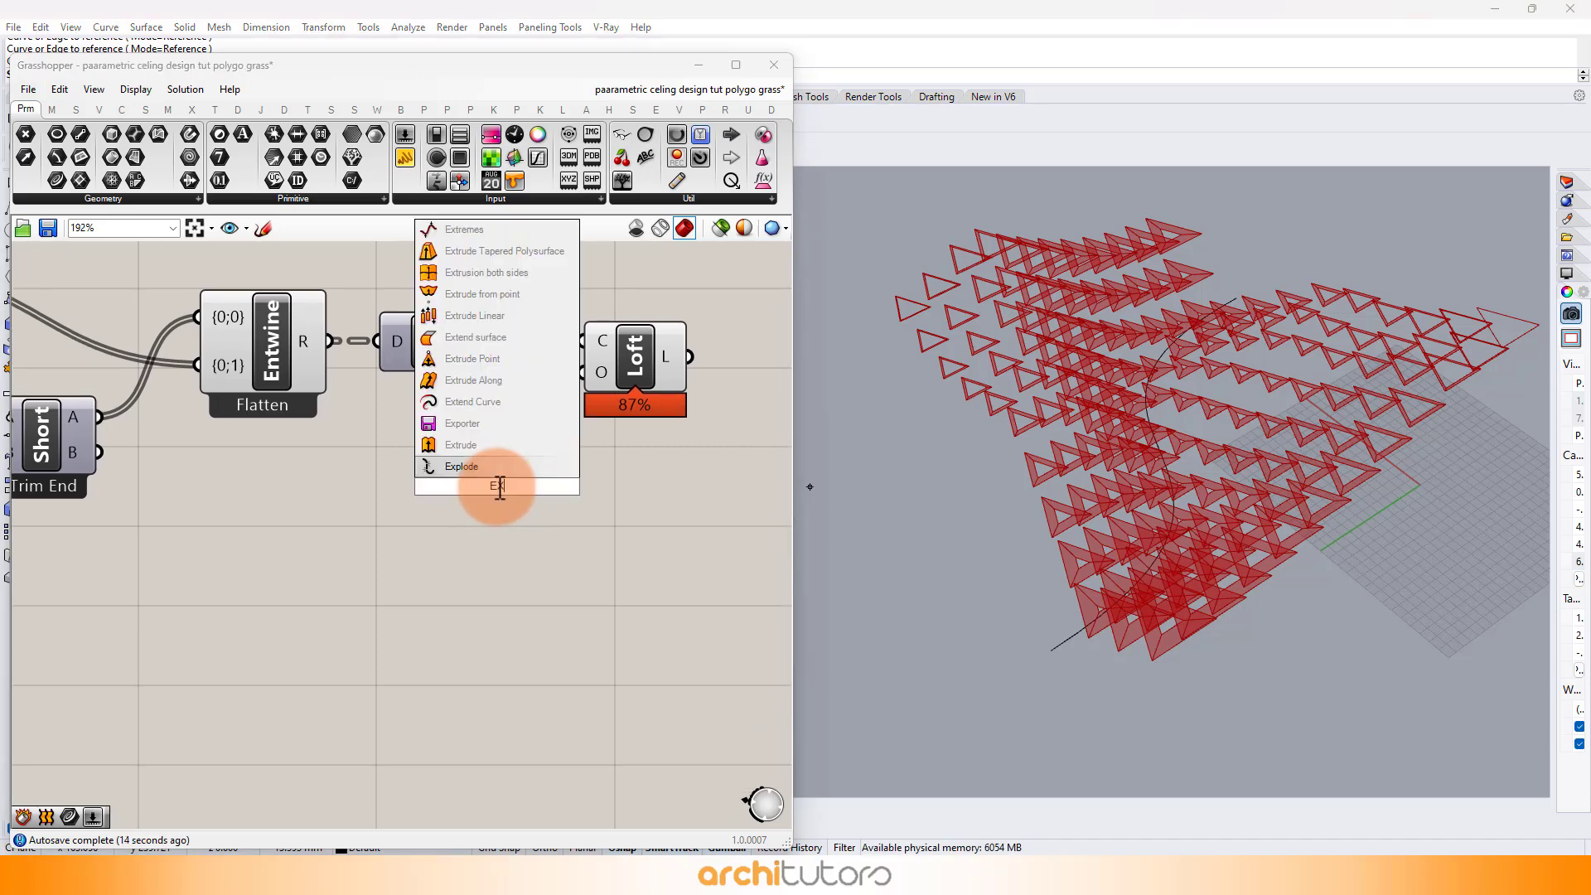
pyautogui.click(497, 445)
pyautogui.scroll(-1, 497, 484)
pyautogui.moveTo(497, 488); pyautogui.dragTo(411, 495, button='right')
pyautogui.moveTo(411, 495); pyautogui.dragTo(666, 513)
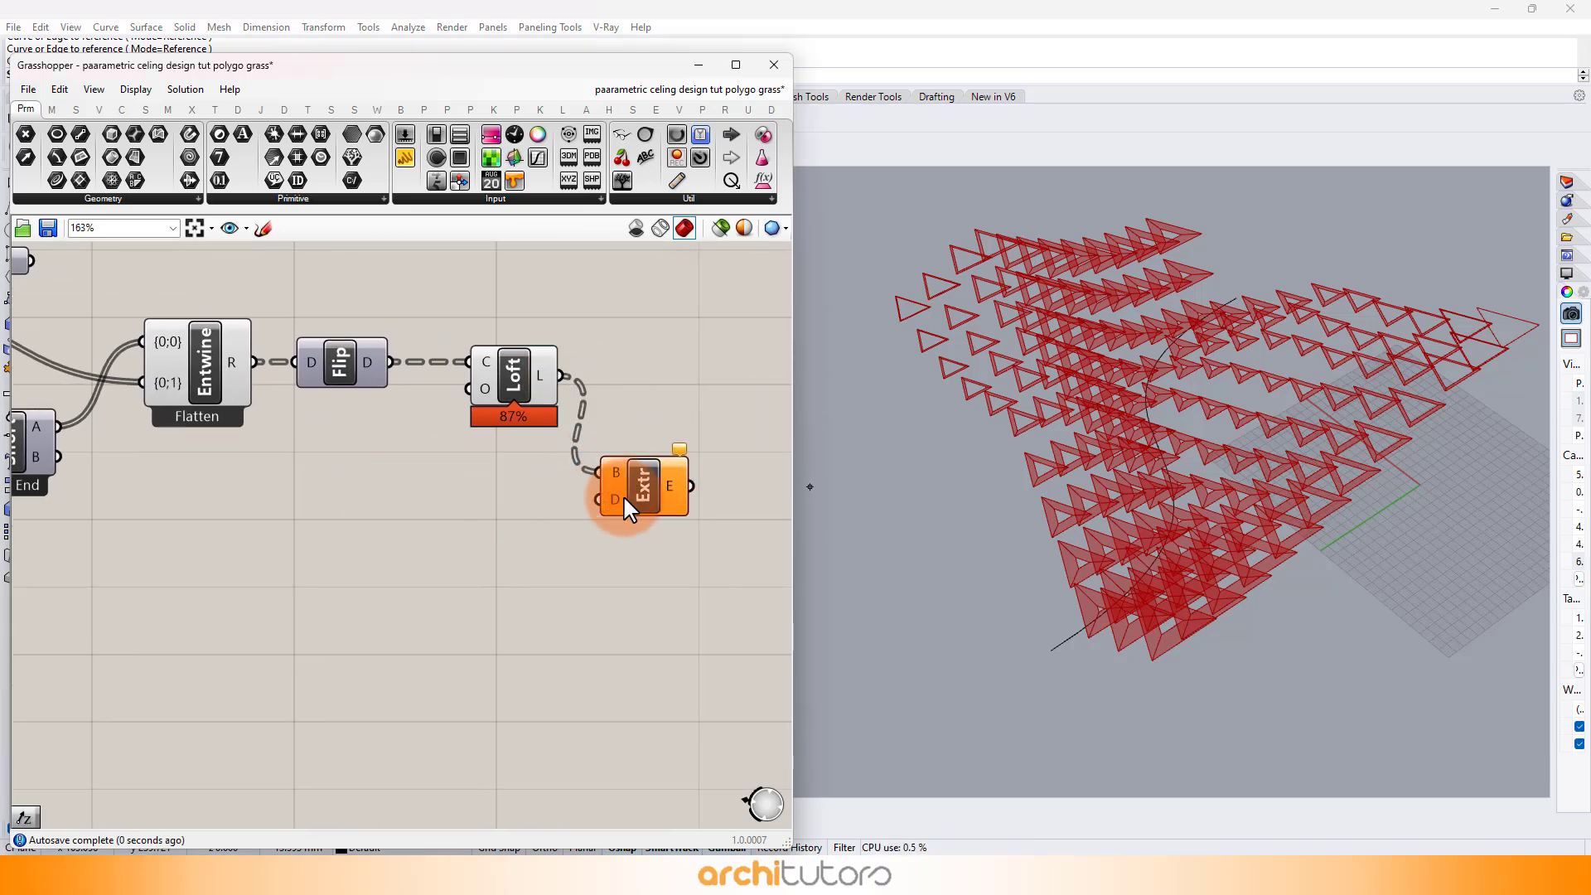
# - Add a Unit Z vector, connect it to Extrude's direction input, and check the extruded frames
pyautogui.rightClick(476, 595)
pyautogui.click(441, 571)
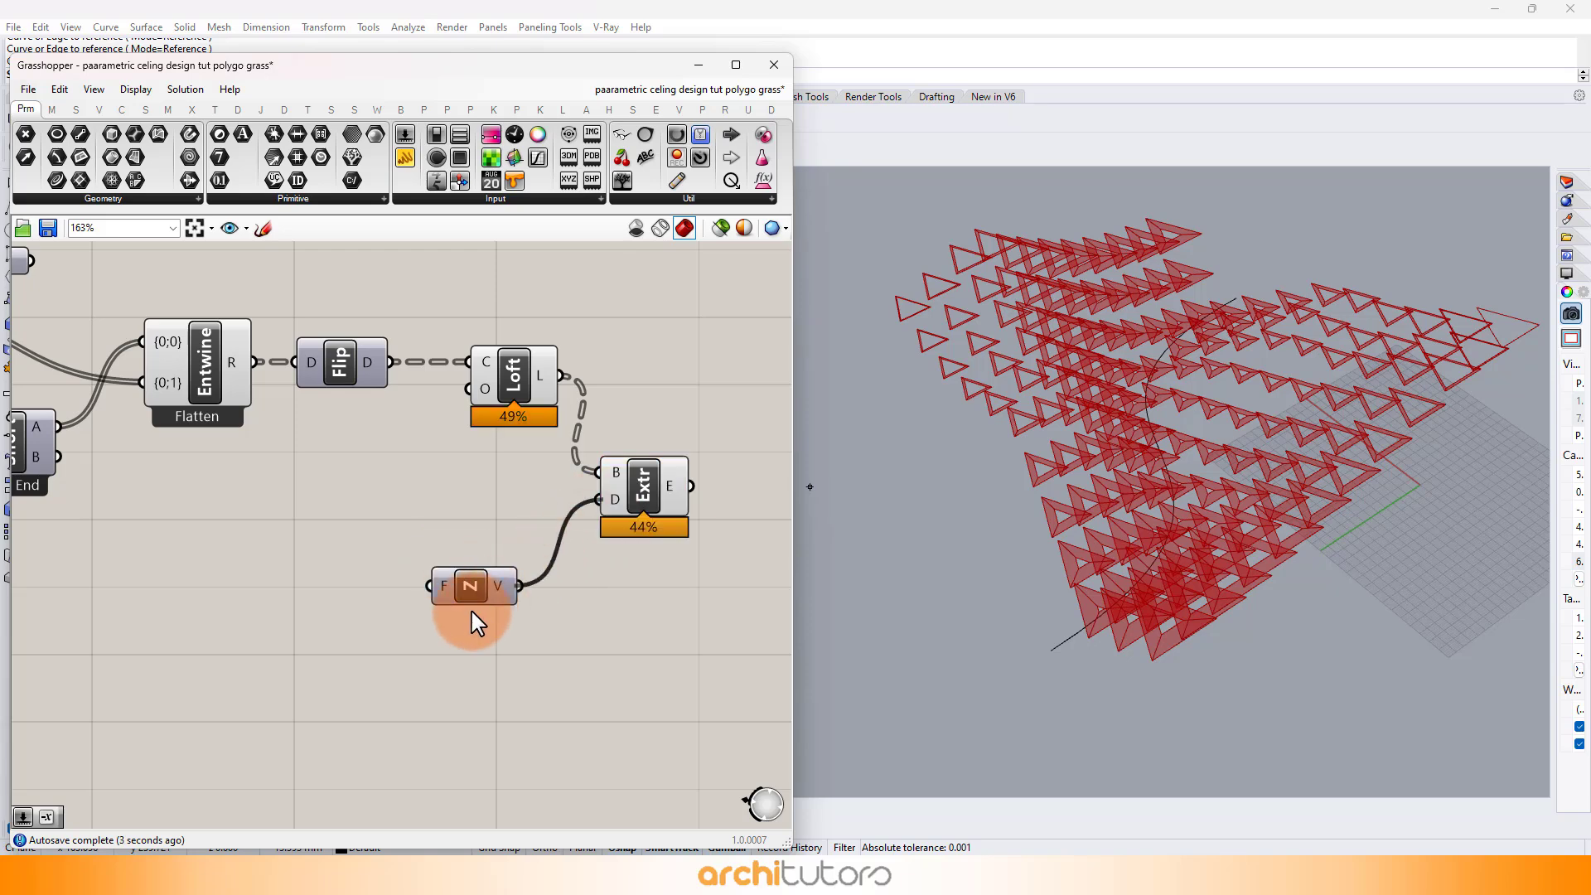
pyautogui.moveTo(484, 588); pyautogui.dragTo(497, 574)
pyautogui.moveTo(918, 552); pyautogui.dragTo(1371, 412, button='right')
pyautogui.moveTo(1190, 400); pyautogui.dragTo(1273, 427, button='right')
pyautogui.moveTo(1128, 456); pyautogui.dragTo(1173, 442, button='right')
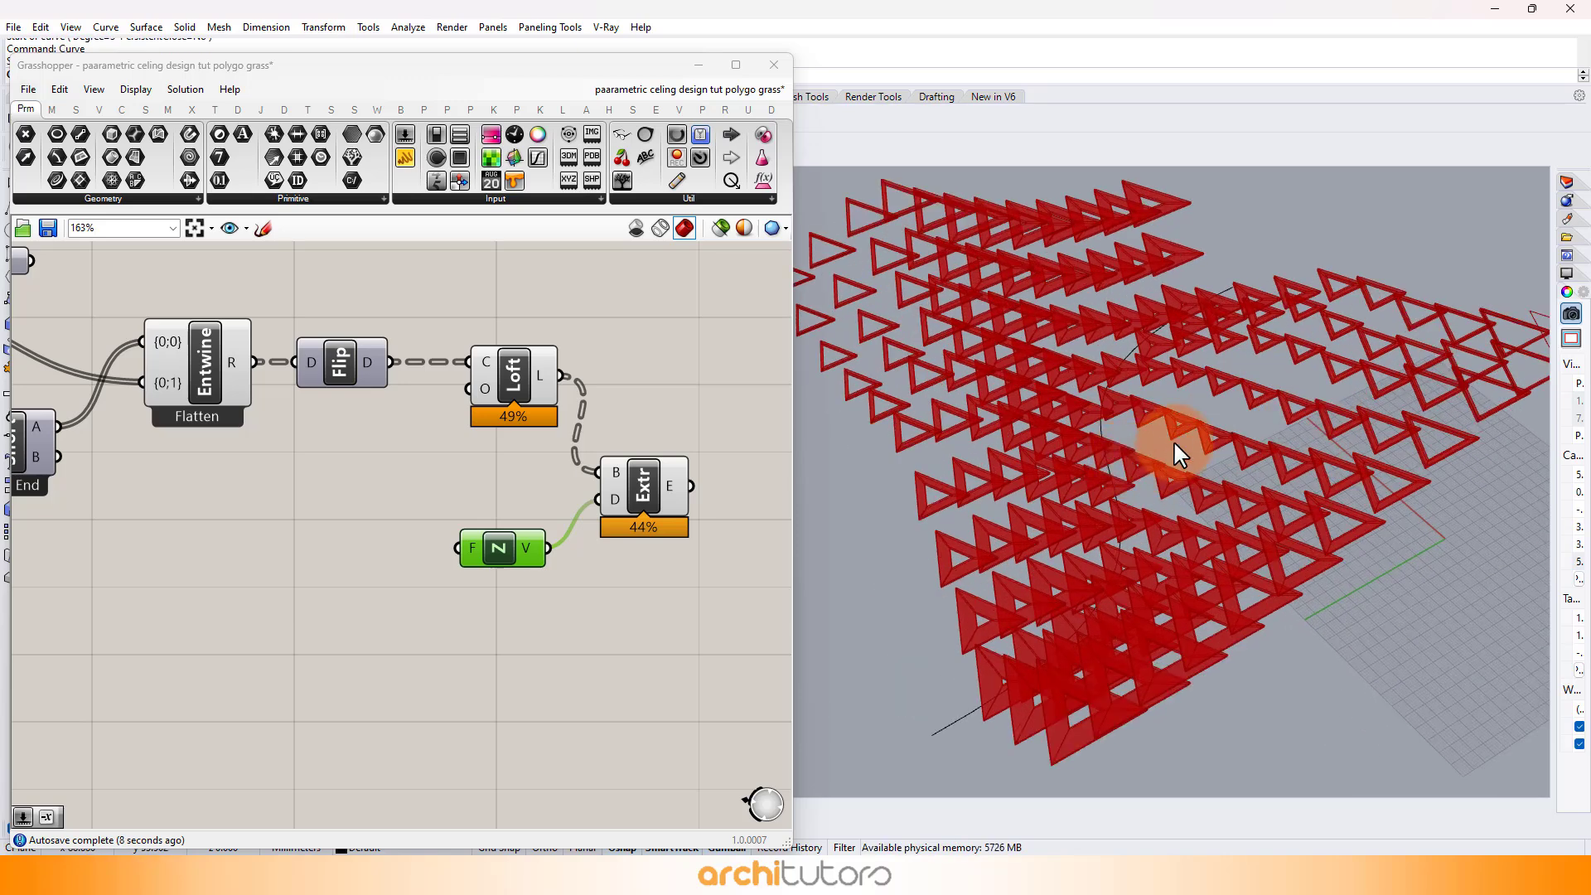
# - Add a Negative component and route the Unit Z vector through it into Extrude's direction input
pyautogui.moveTo(480, 507); pyautogui.dragTo(606, 427, button='right')
pyautogui.doubleClick(432, 548)
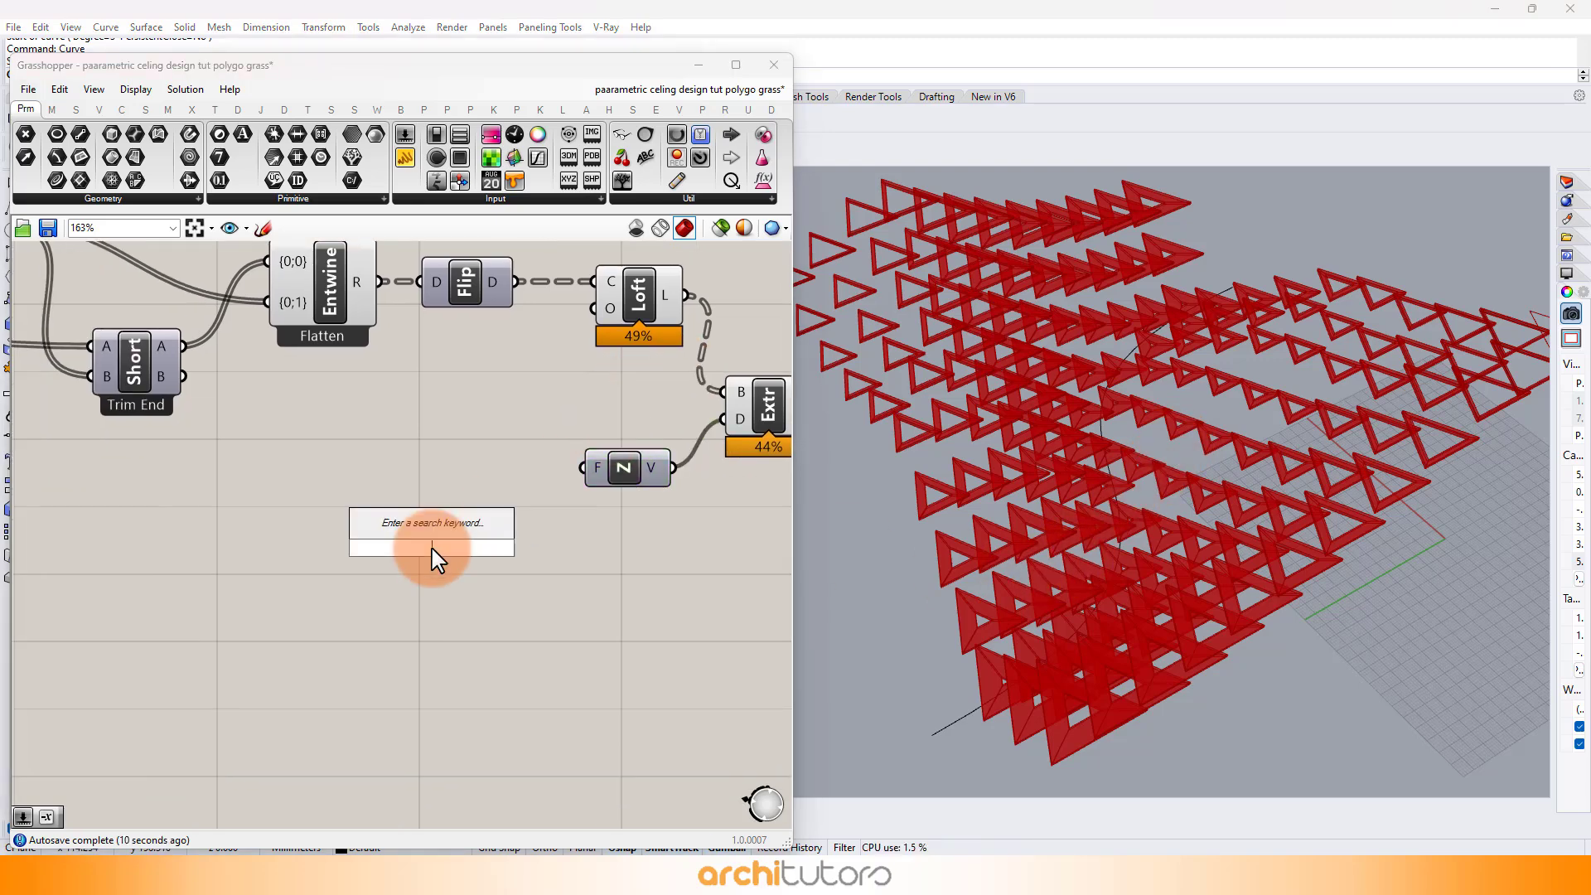
pyautogui.write('NE')
pyautogui.press('Return')
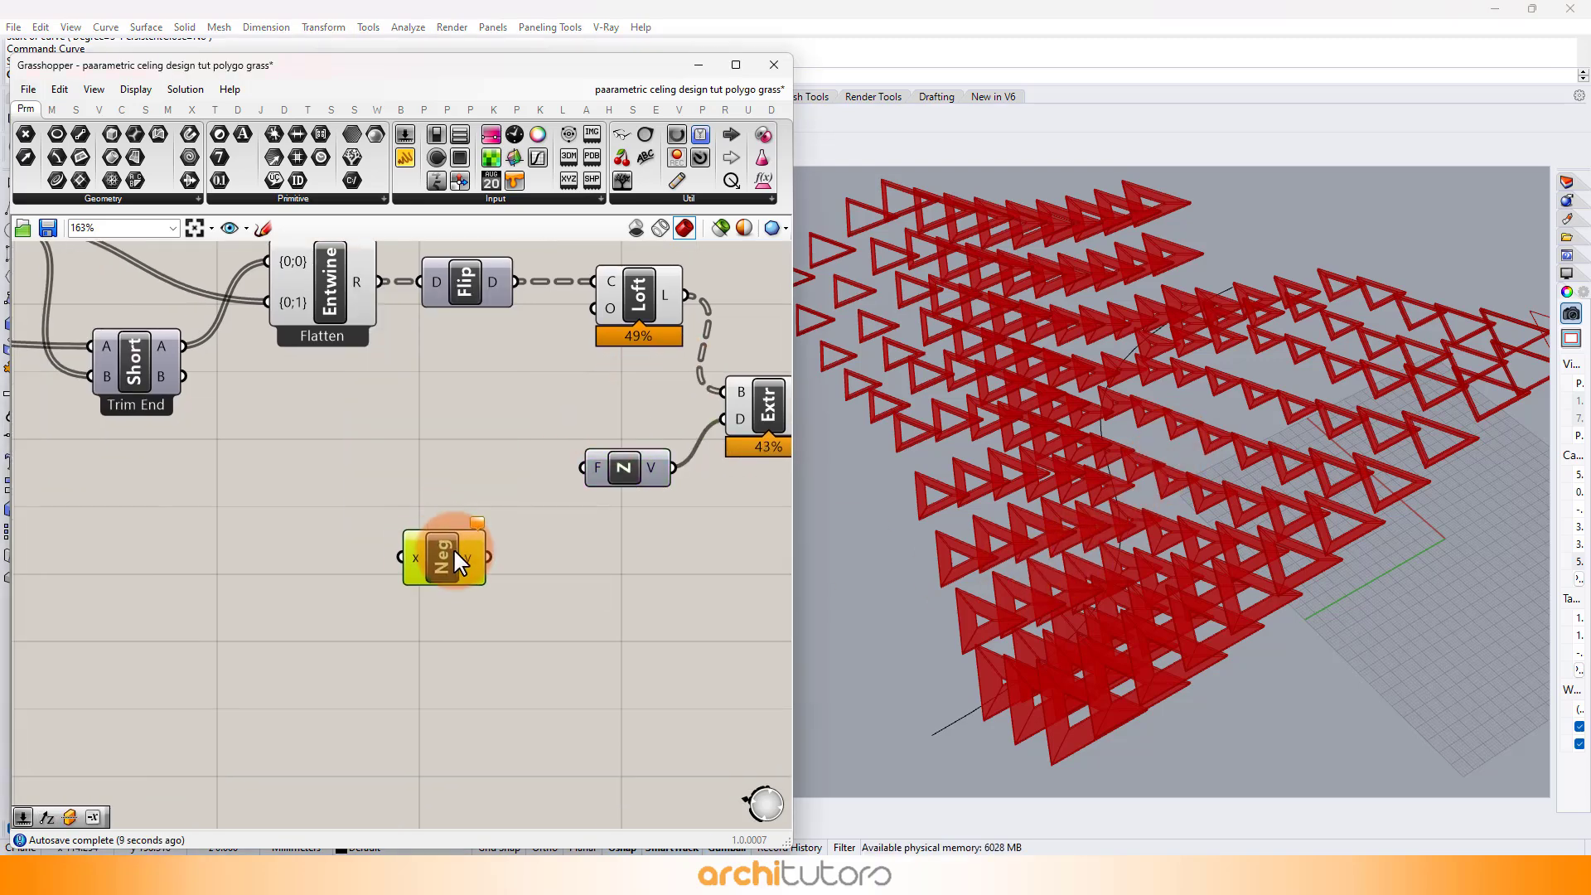
pyautogui.moveTo(444, 544); pyautogui.dragTo(593, 551)
pyautogui.moveTo(624, 467); pyautogui.dragTo(381, 537)
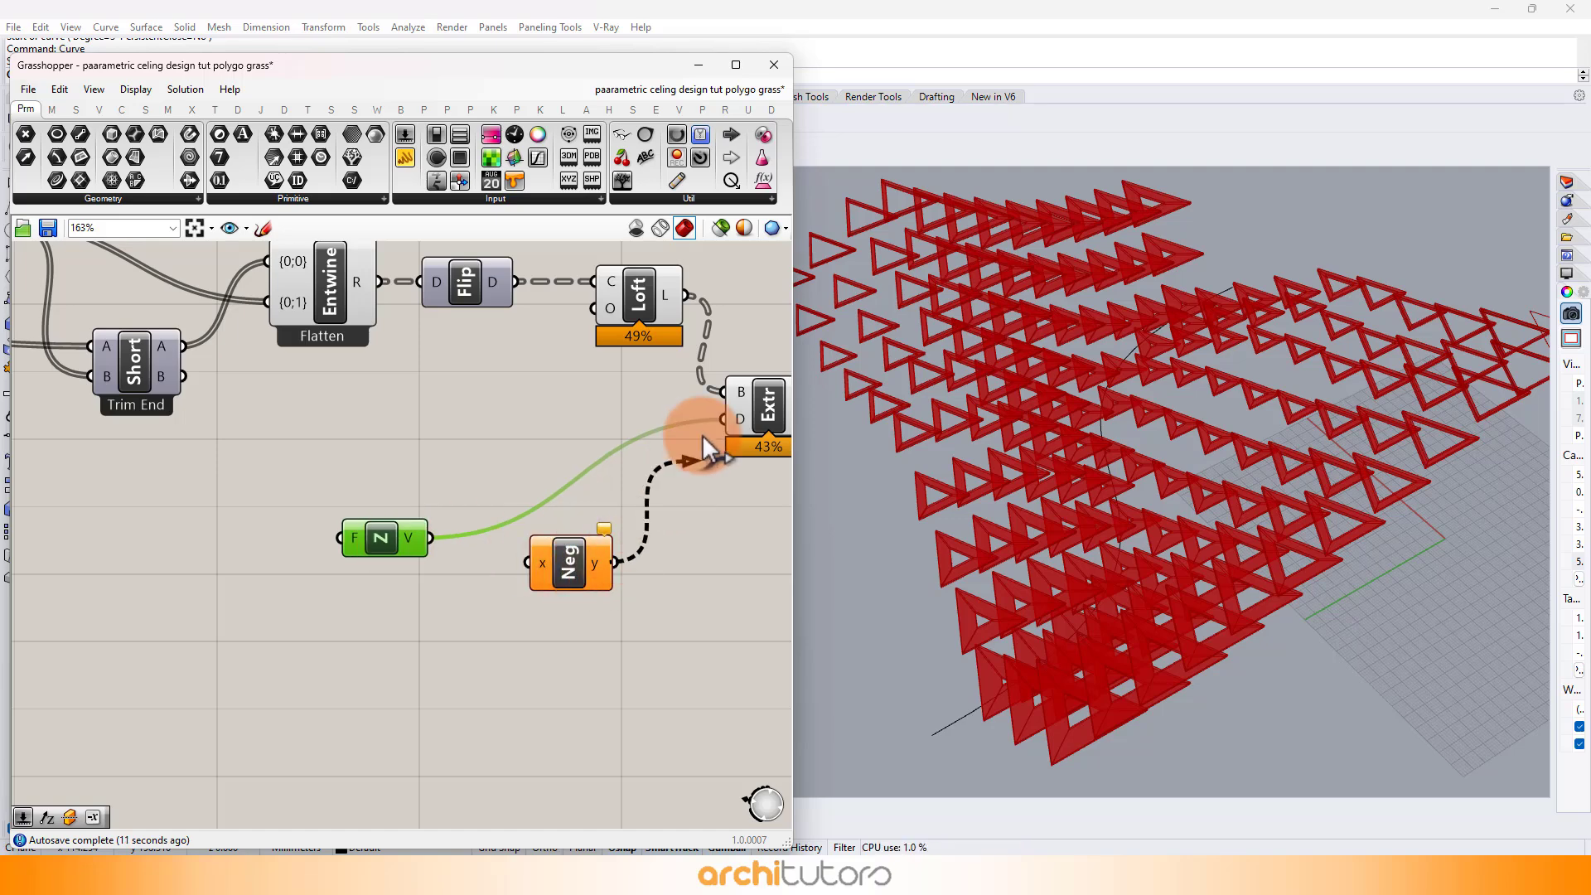
pyautogui.moveTo(690, 459); pyautogui.dragTo(724, 418)
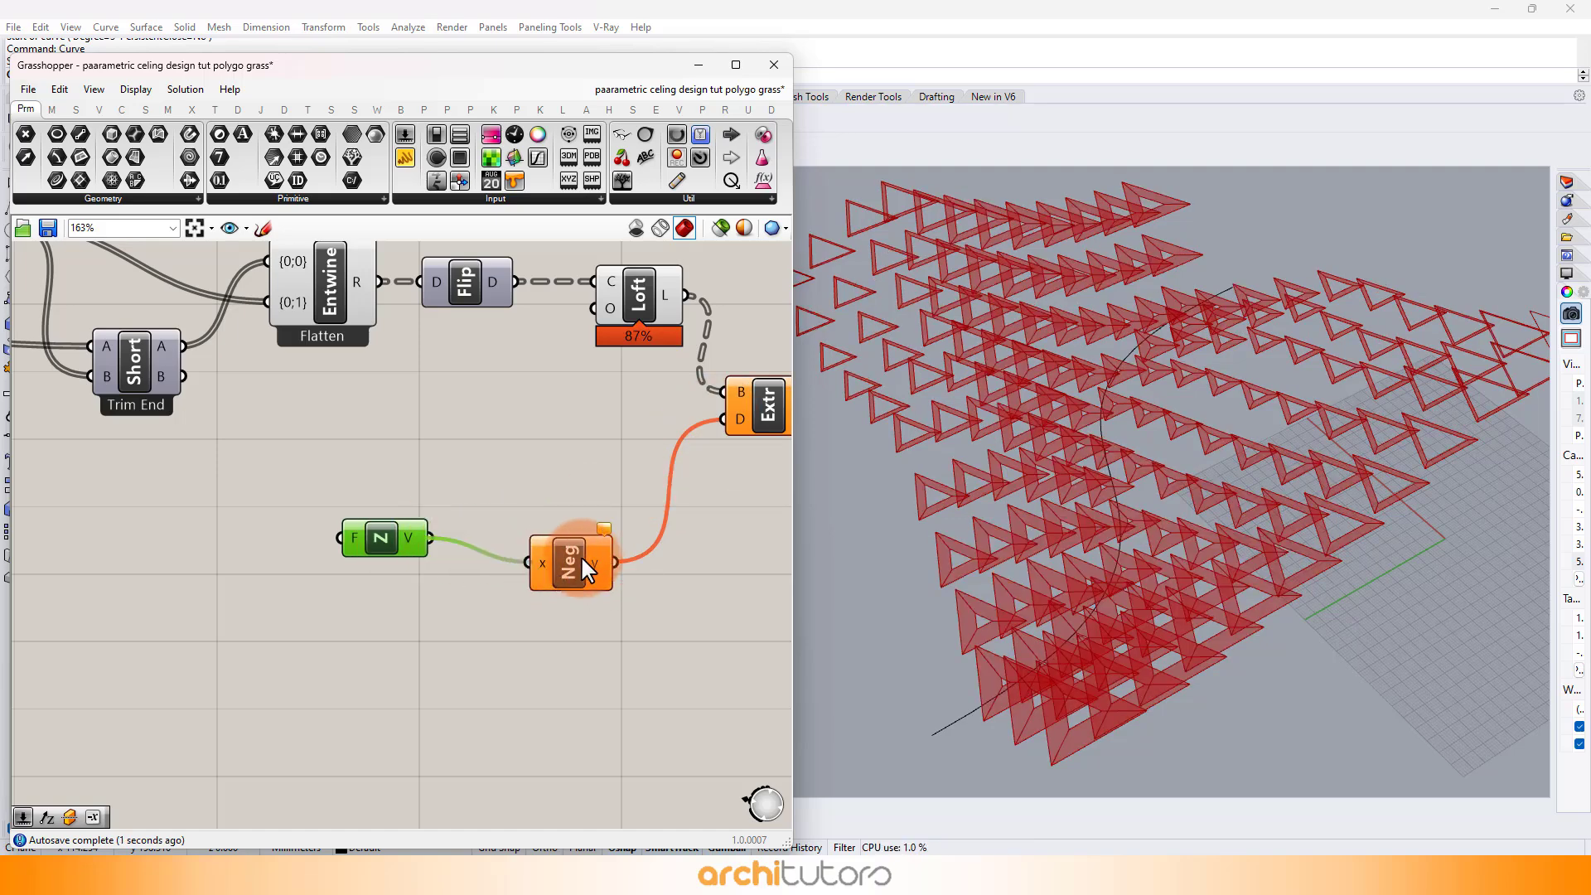
# - Reposition the Negative and Unit Z components near Extrude, and connect a new number slider of 50 to Unit Z's factor input
pyautogui.moveTo(570, 560); pyautogui.dragTo(601, 477)
pyautogui.moveTo(411, 537); pyautogui.dragTo(505, 492)
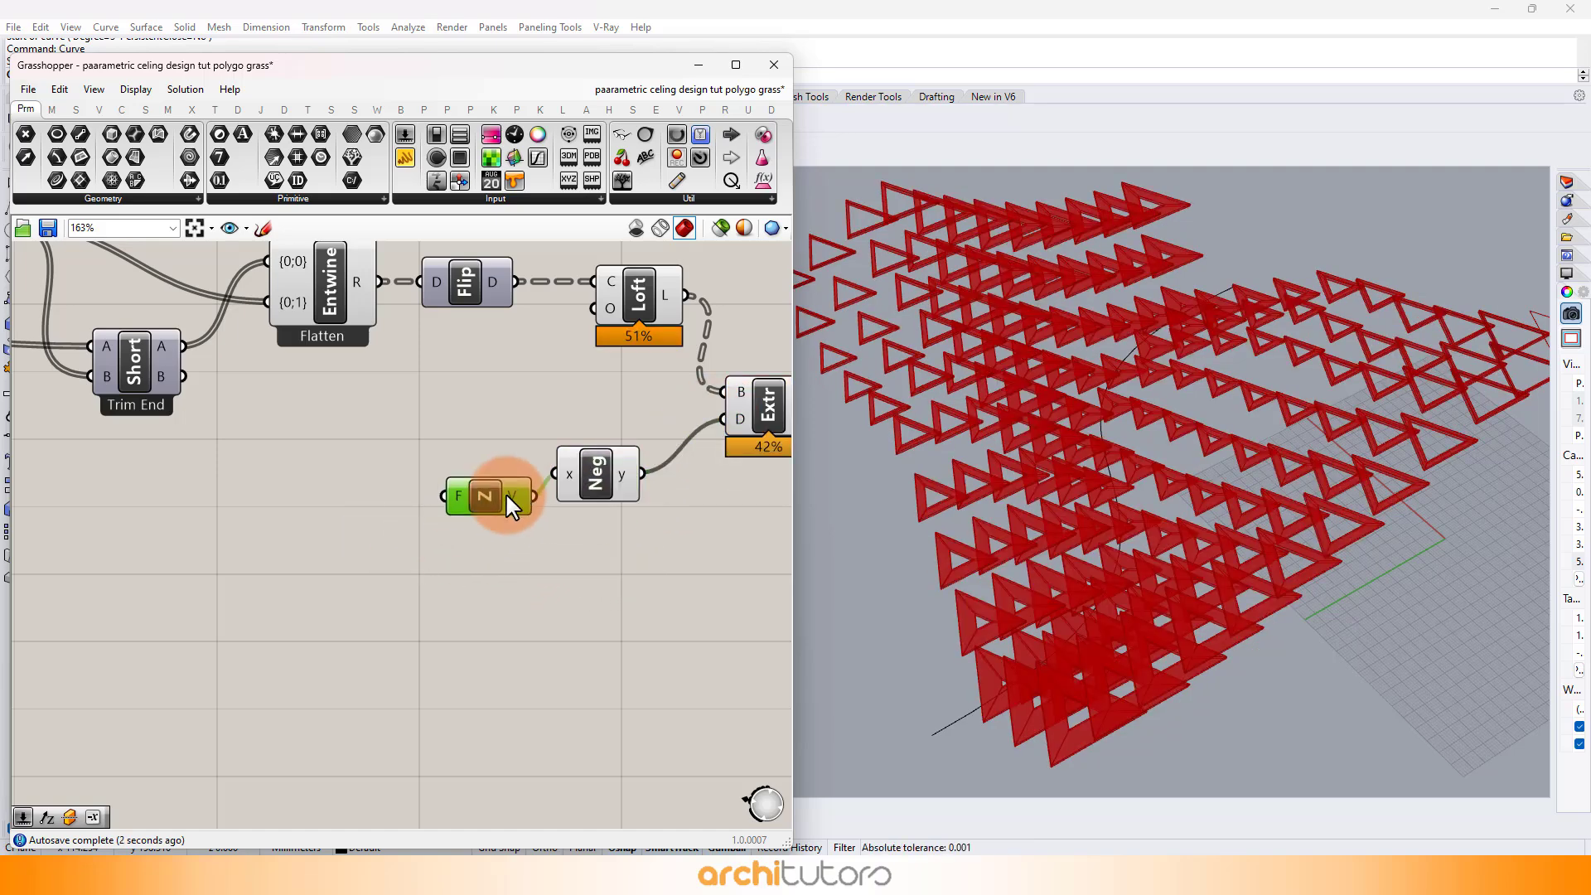
pyautogui.doubleClick(318, 531)
pyautogui.write('50')
pyautogui.press('Return')
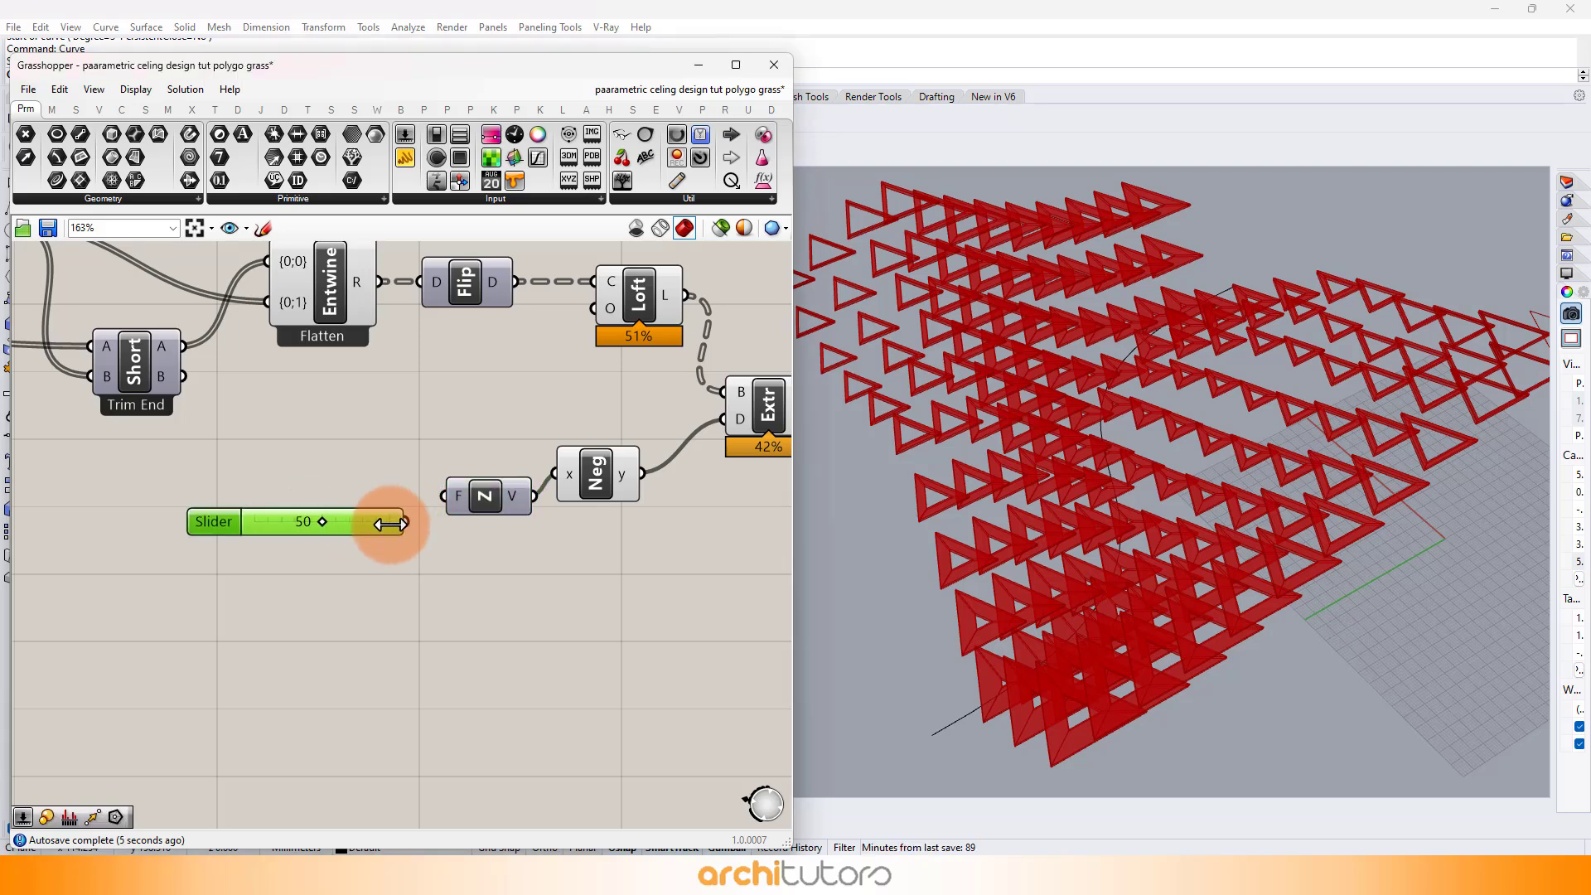
pyautogui.moveTo(434, 505); pyautogui.dragTo(445, 495)
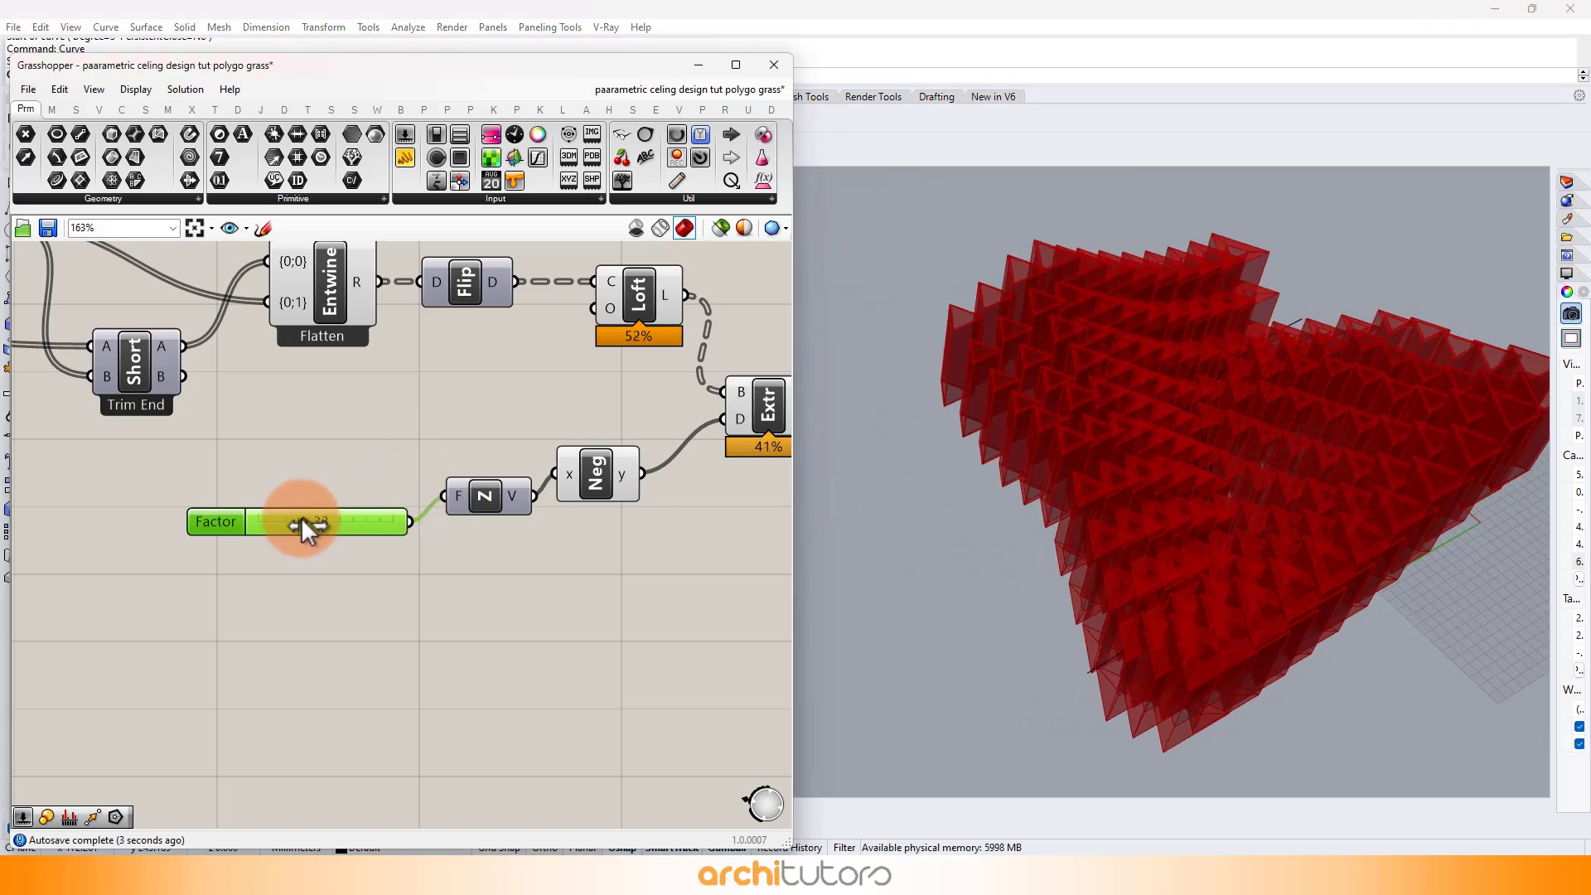
# - Try the Unit Z factor slider at 30, check the extrusion depth, and set the slider to 46
pyautogui.moveTo(301, 518); pyautogui.dragTo(299, 517)
pyautogui.moveTo(1291, 421); pyautogui.dragTo(1281, 307, button='right')
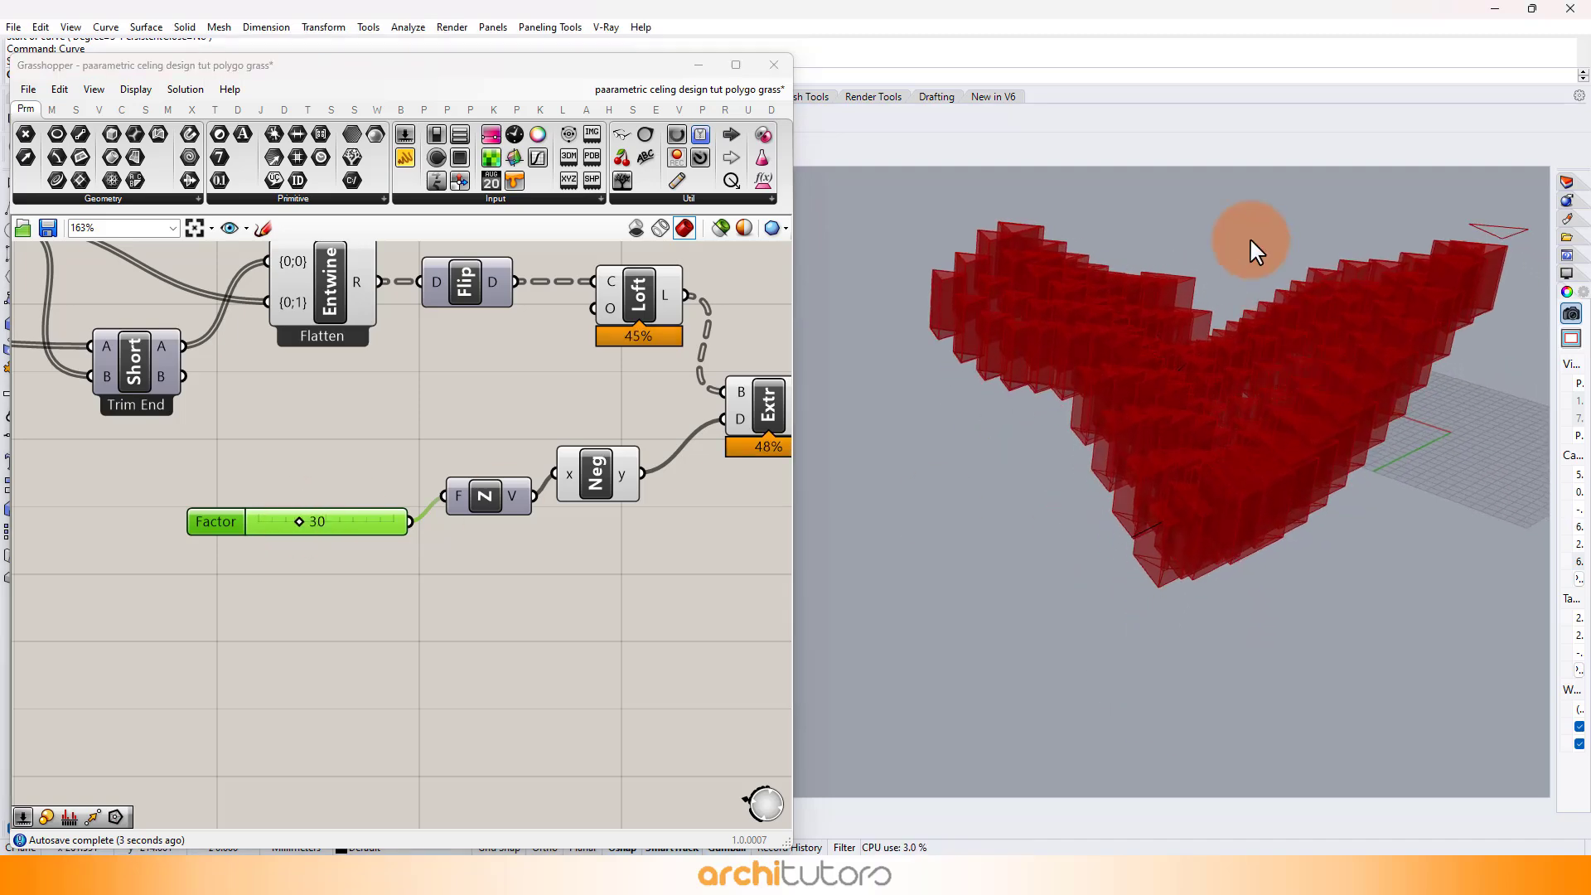
pyautogui.moveTo(1255, 251); pyautogui.dragTo(1331, 344, button='right')
pyautogui.click(588, 476)
pyautogui.moveTo(301, 525); pyautogui.dragTo(364, 538)
pyautogui.click(389, 589)
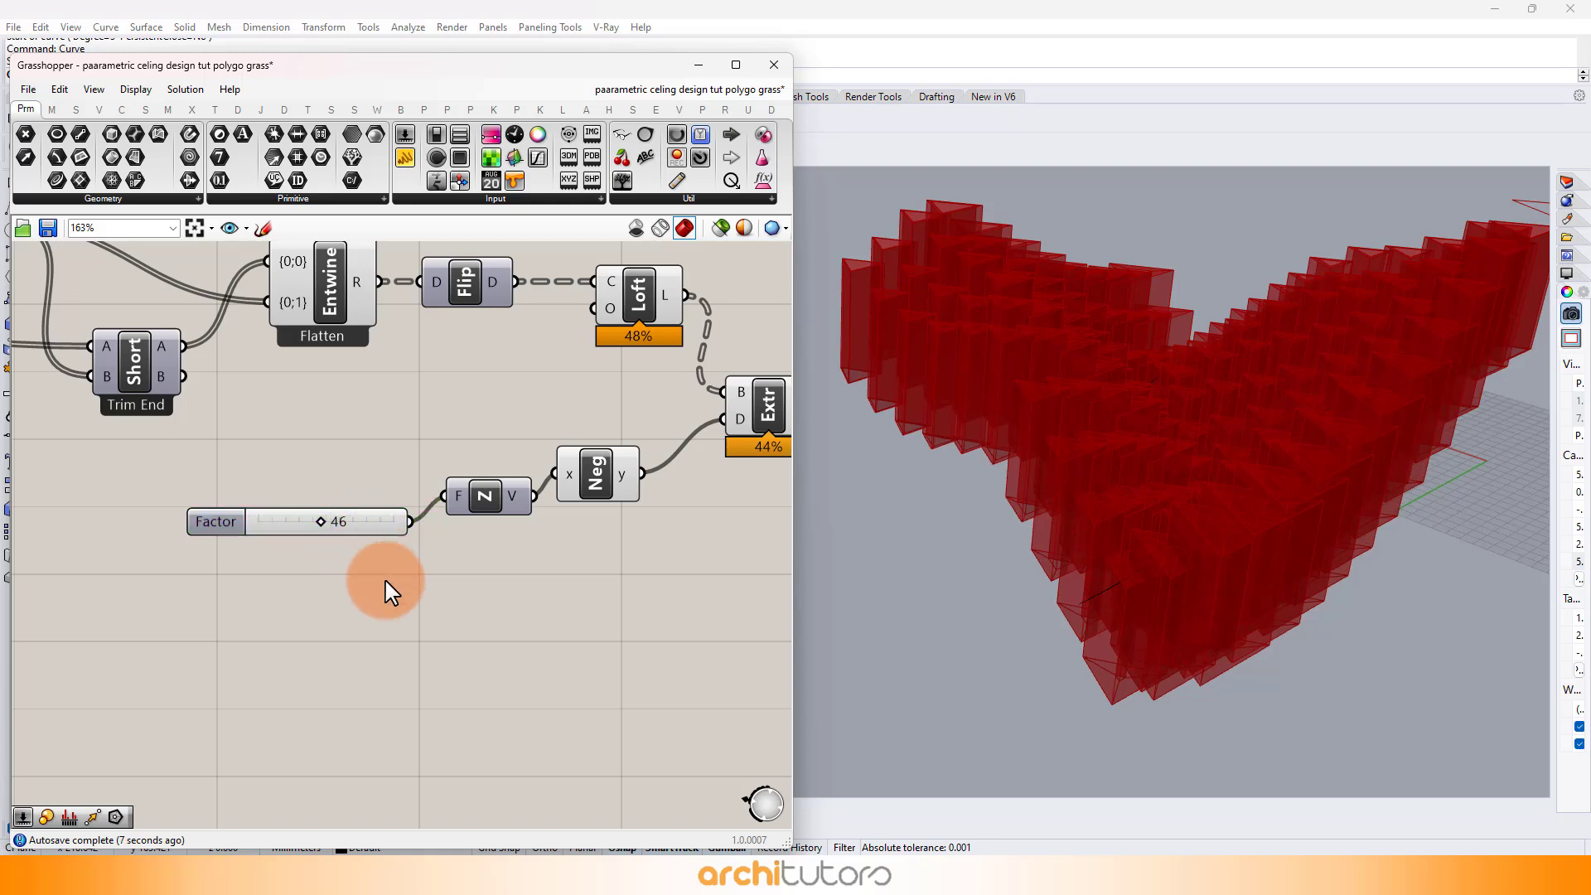
# - Add a Custom Preview component, connect the Extrude output to its geometry input, and check the coloured ceiling
pyautogui.moveTo(585, 426); pyautogui.dragTo(486, 472, button='right')
pyautogui.doubleClick(540, 407)
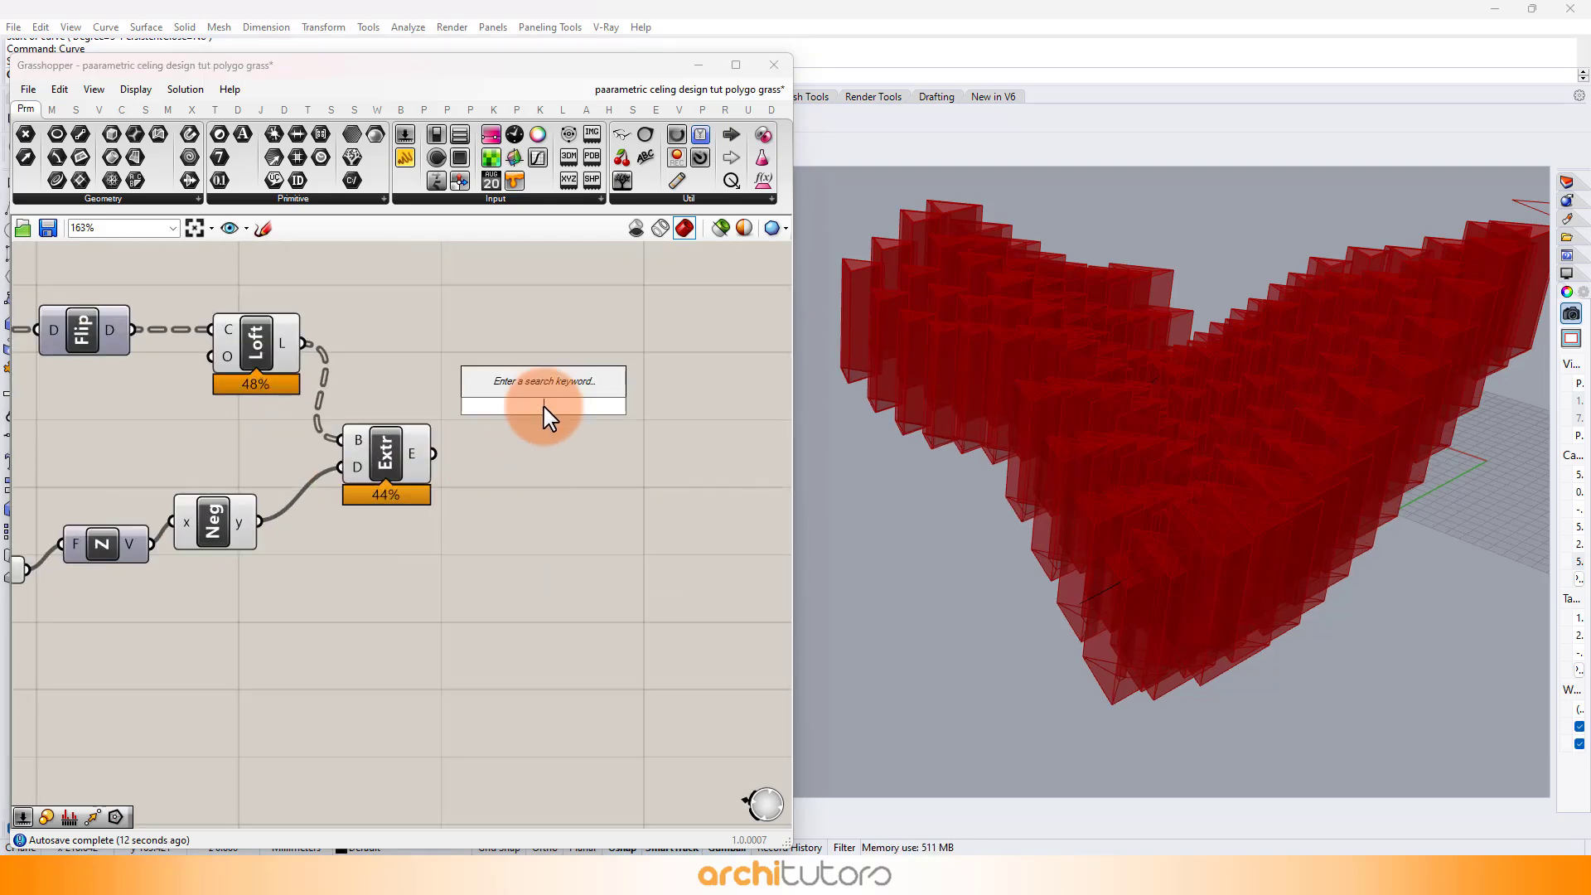
pyautogui.write('Cul')
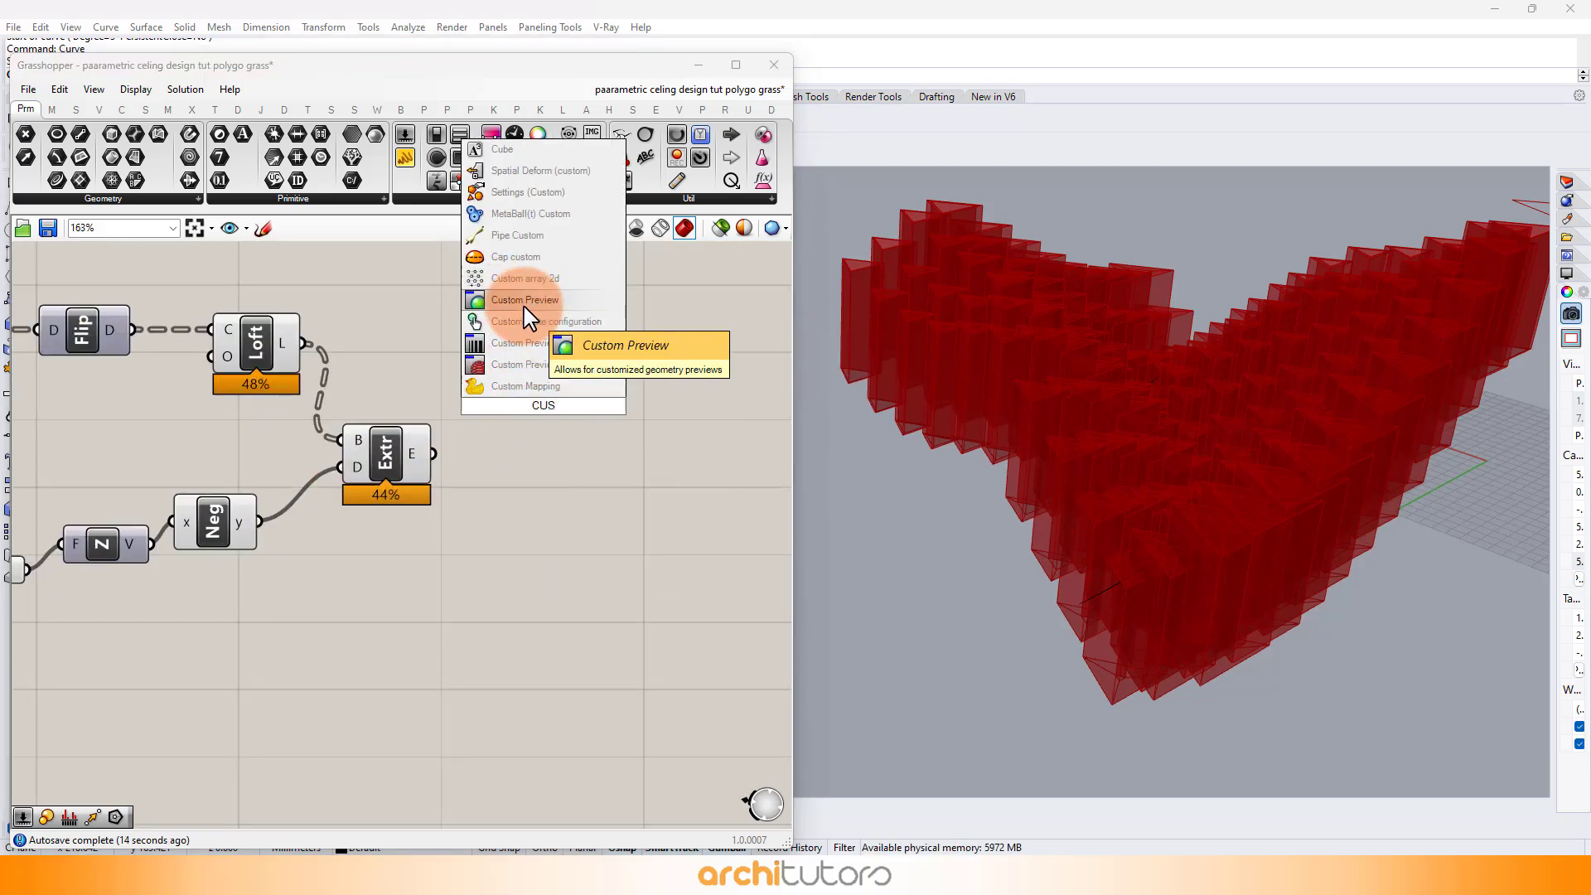
pyautogui.click(524, 300)
pyautogui.moveTo(505, 381); pyautogui.dragTo(507, 383)
pyautogui.moveTo(534, 421); pyautogui.dragTo(552, 451)
pyautogui.click(551, 580)
pyautogui.moveTo(992, 415); pyautogui.dragTo(1097, 513, button='right')
pyautogui.scroll(-6, 1070, 369)
pyautogui.moveTo(861, 339); pyautogui.dragTo(1018, 455, button='right')
pyautogui.scroll(-8, 604, 365)
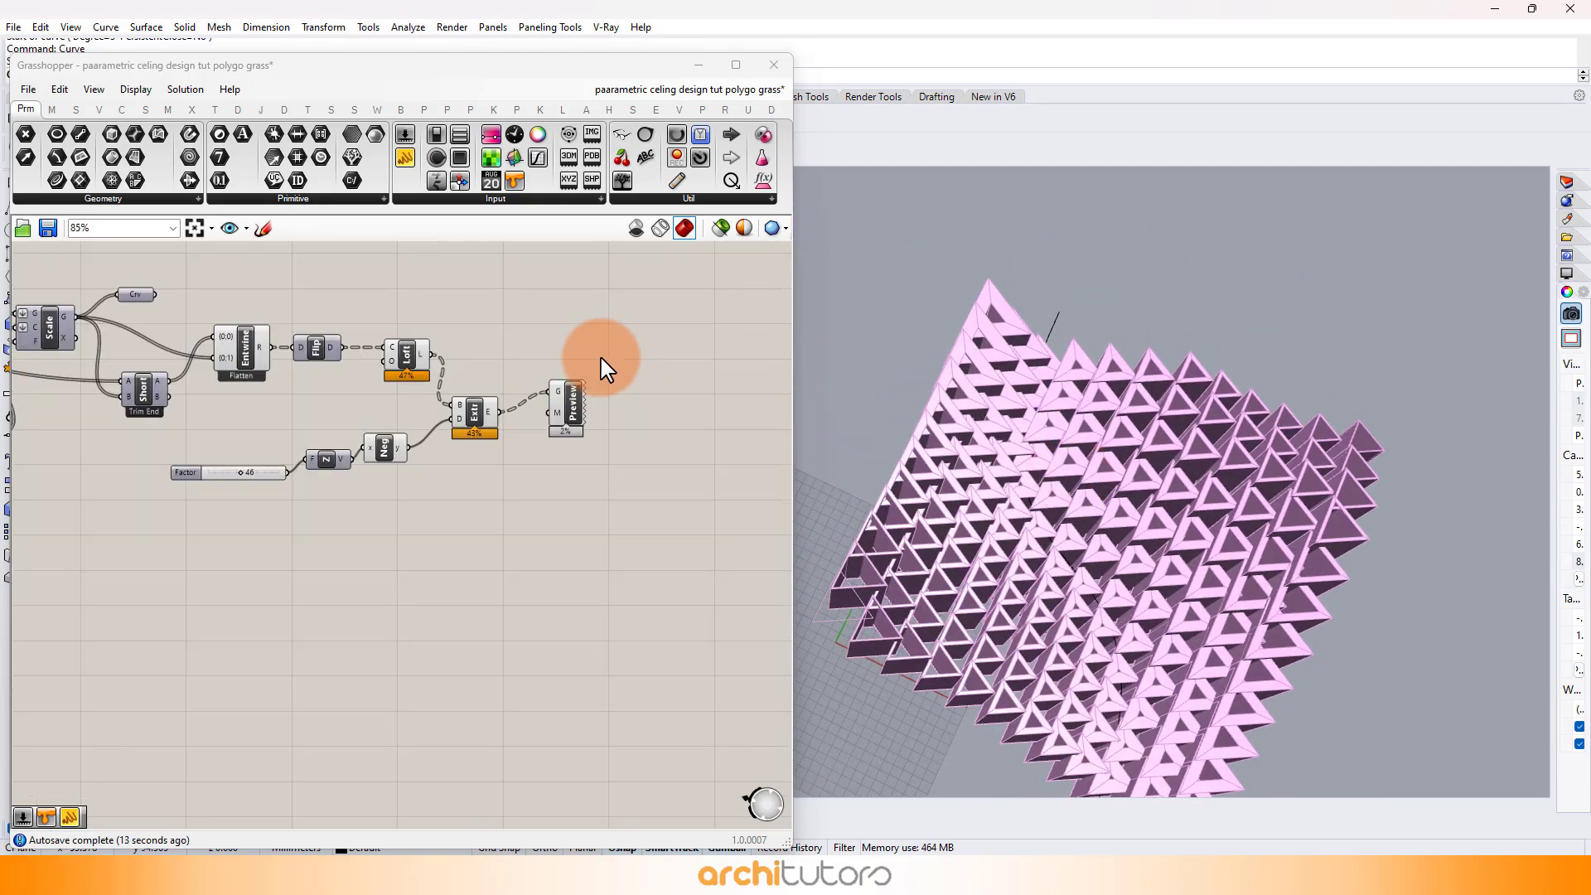
# - Turn off the default previews of the components feeding the Custom Preview
pyautogui.moveTo(687, 325); pyautogui.dragTo(335, 525)
pyautogui.middleClick(374, 508)
pyautogui.click(428, 449)
pyautogui.moveTo(492, 336); pyautogui.dragTo(703, 371, button='right')
pyautogui.moveTo(485, 375); pyautogui.dragTo(572, 419, button='right')
pyautogui.click(507, 343)
pyautogui.scroll(2, 623, 431)
pyautogui.click(633, 463)
pyautogui.middleClick(634, 463)
pyautogui.click(669, 433)
# - Set the Step slider that feeds the Series component to 20
pyautogui.moveTo(291, 425); pyautogui.dragTo(521, 423, button='right')
pyautogui.scroll(7, 273, 386)
pyautogui.scroll(8, 239, 448)
pyautogui.moveTo(345, 430); pyautogui.dragTo(400, 437)
# - Move the attractor curve across the ceiling and check the updated frames
pyautogui.moveTo(1026, 480); pyautogui.dragTo(1141, 370, button='right')
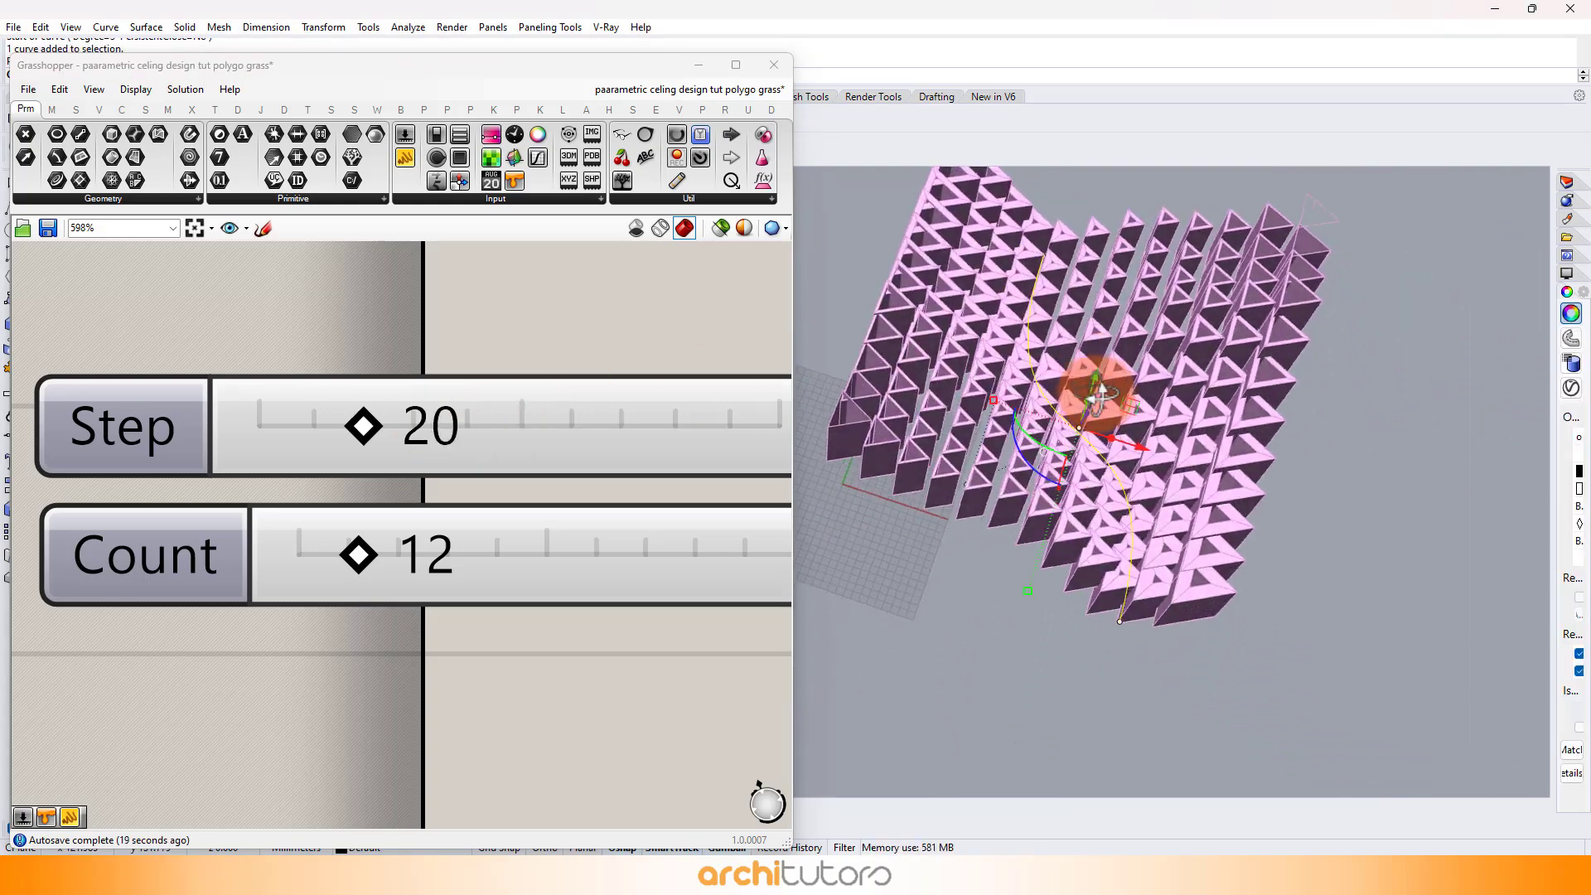
pyautogui.moveTo(1099, 395); pyautogui.dragTo(1156, 470, button='right')
pyautogui.scroll(-10, 326, 329)
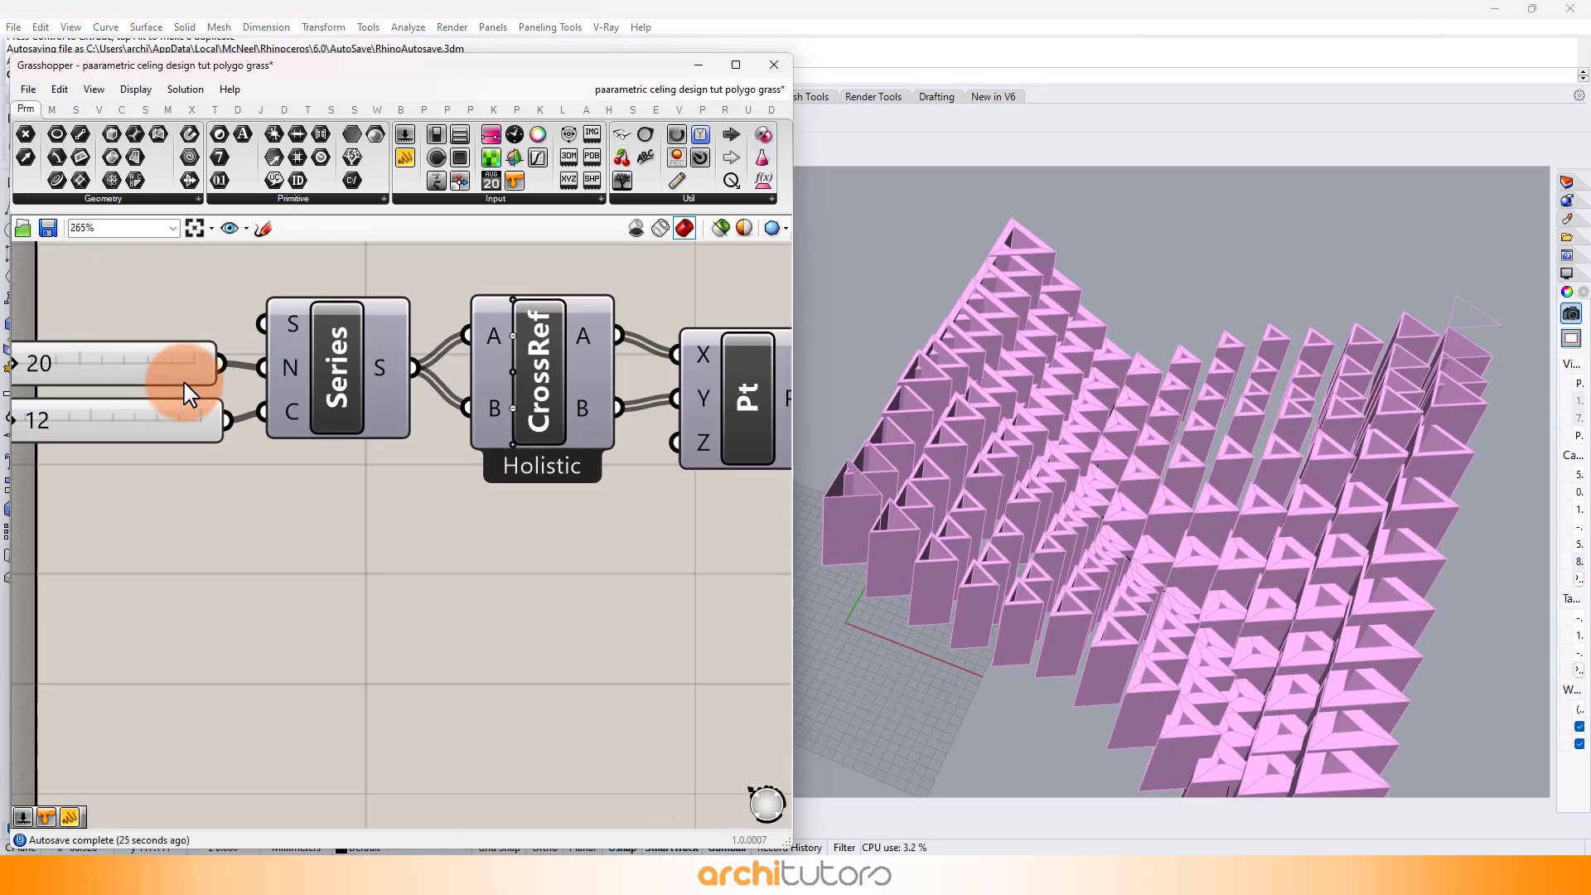
# - Set the Polygon component's Segments slider to 4 and check the square frames
pyautogui.moveTo(289, 386); pyautogui.dragTo(175, 374, button='right')
pyautogui.scroll(-2, 175, 374)
pyautogui.moveTo(562, 458); pyautogui.dragTo(362, 458, button='right')
pyautogui.moveTo(1086, 465); pyautogui.dragTo(1064, 445, button='right')
pyautogui.scroll(7, 355, 461)
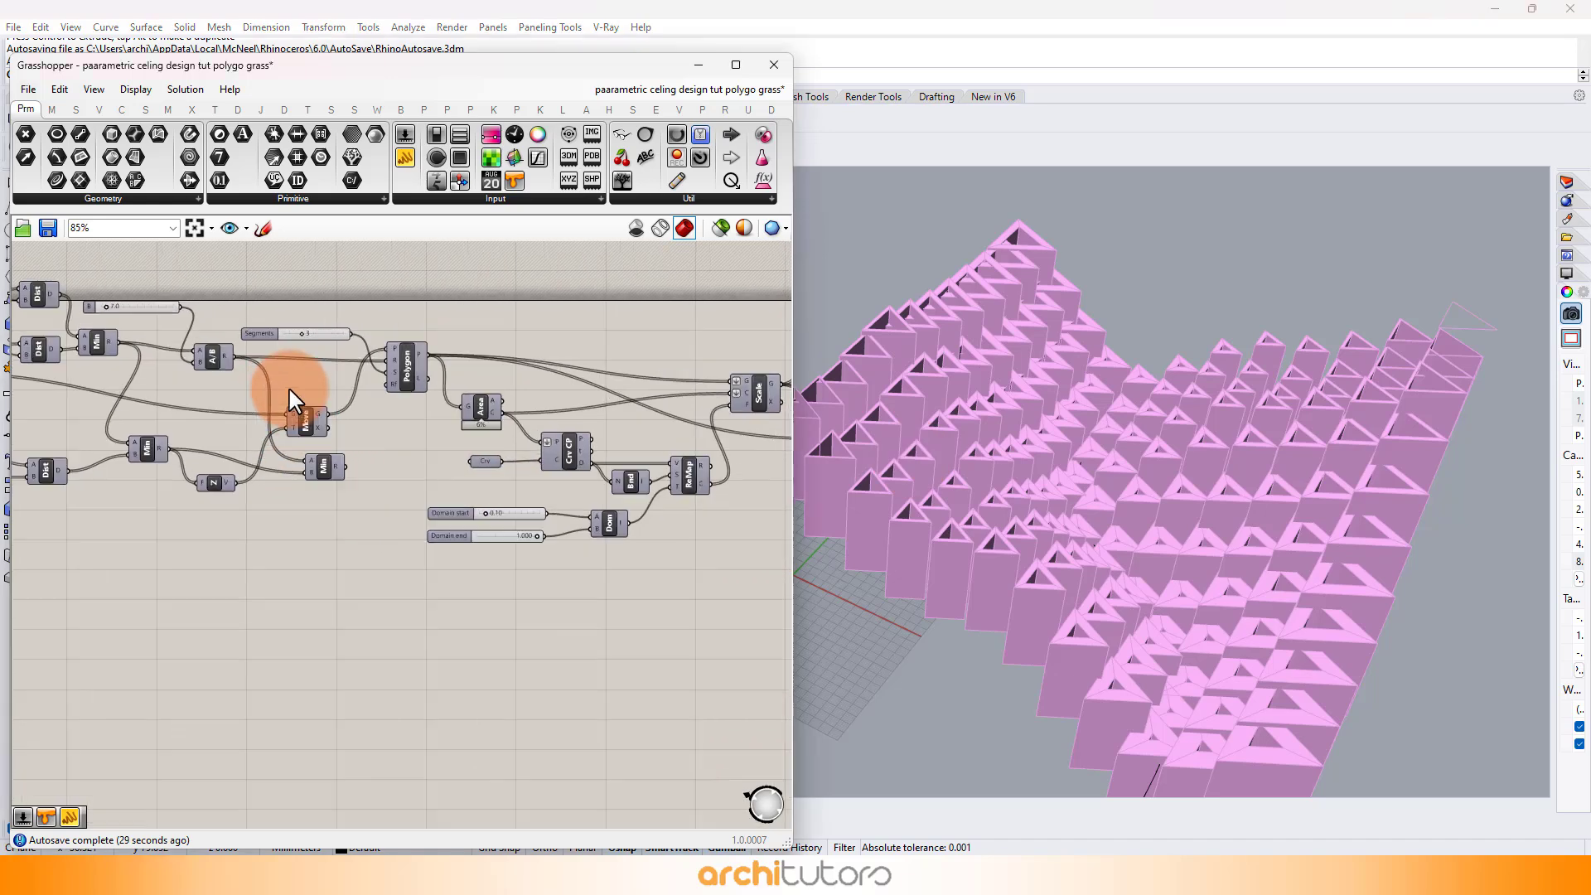
pyautogui.scroll(1, 326, 292)
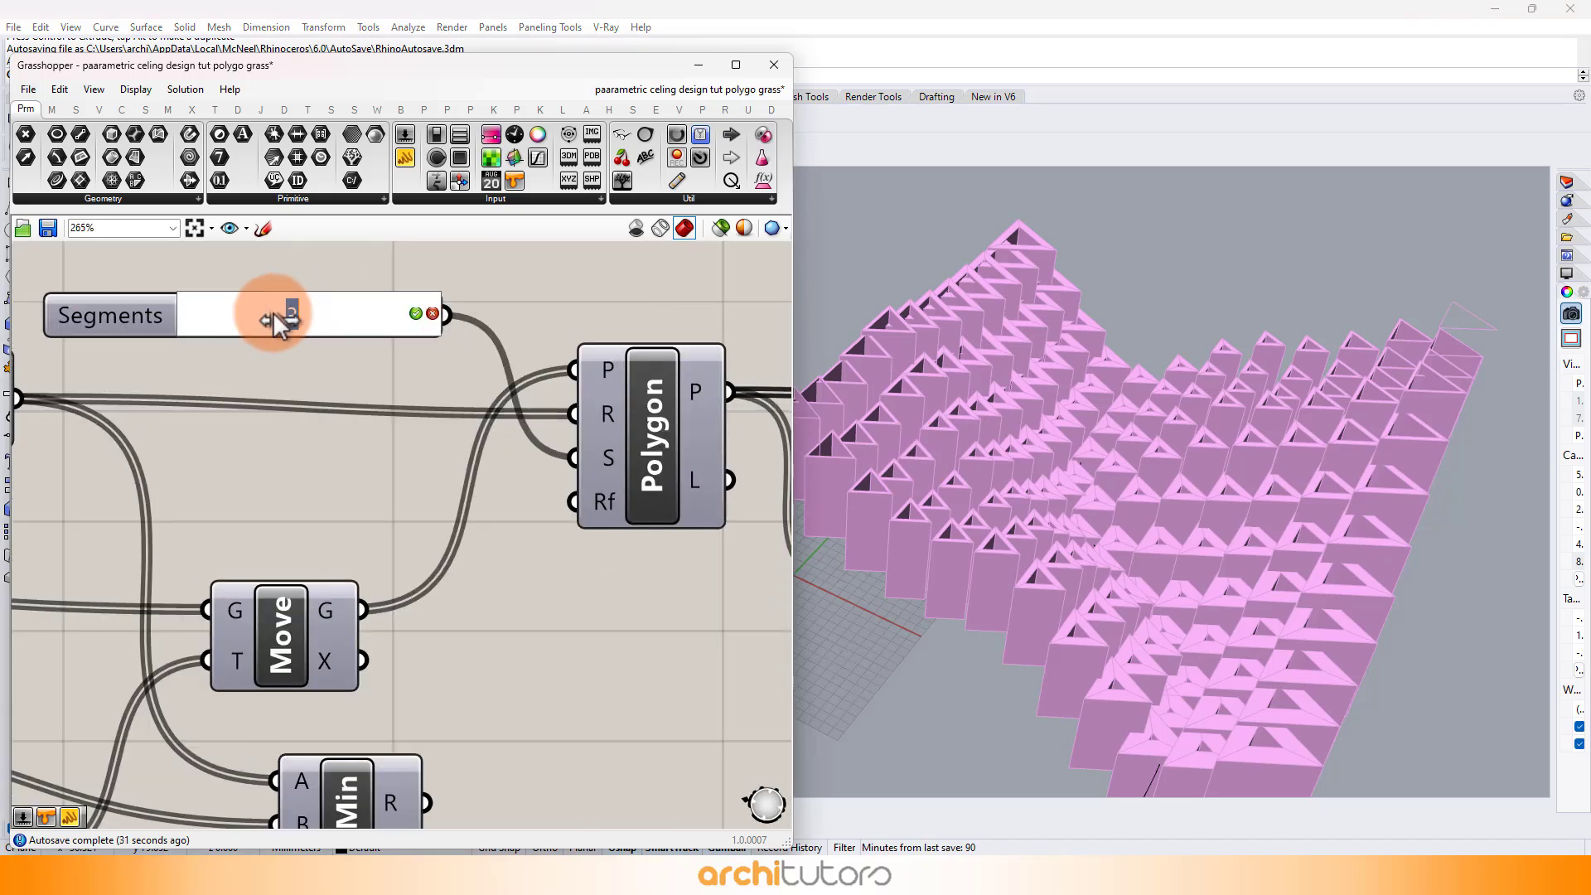
pyautogui.write('4')
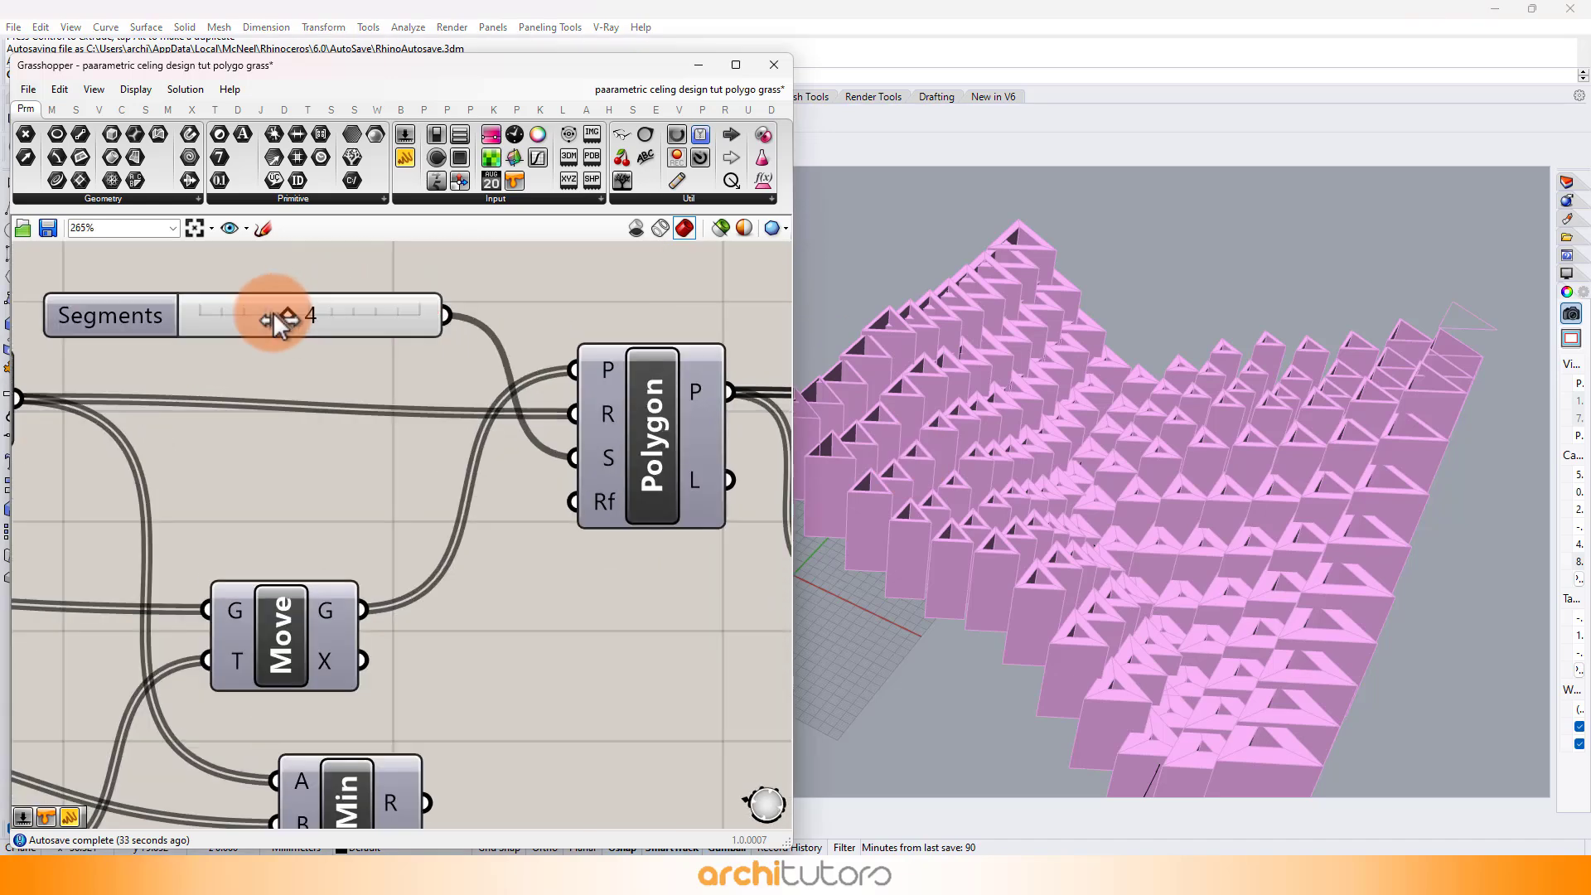
pyautogui.press('Return')
pyautogui.moveTo(924, 357); pyautogui.dragTo(853, 354, button='right')
# - Set the Polygon component's Segments slider to 3 and check the triangular frames
pyautogui.click(308, 317)
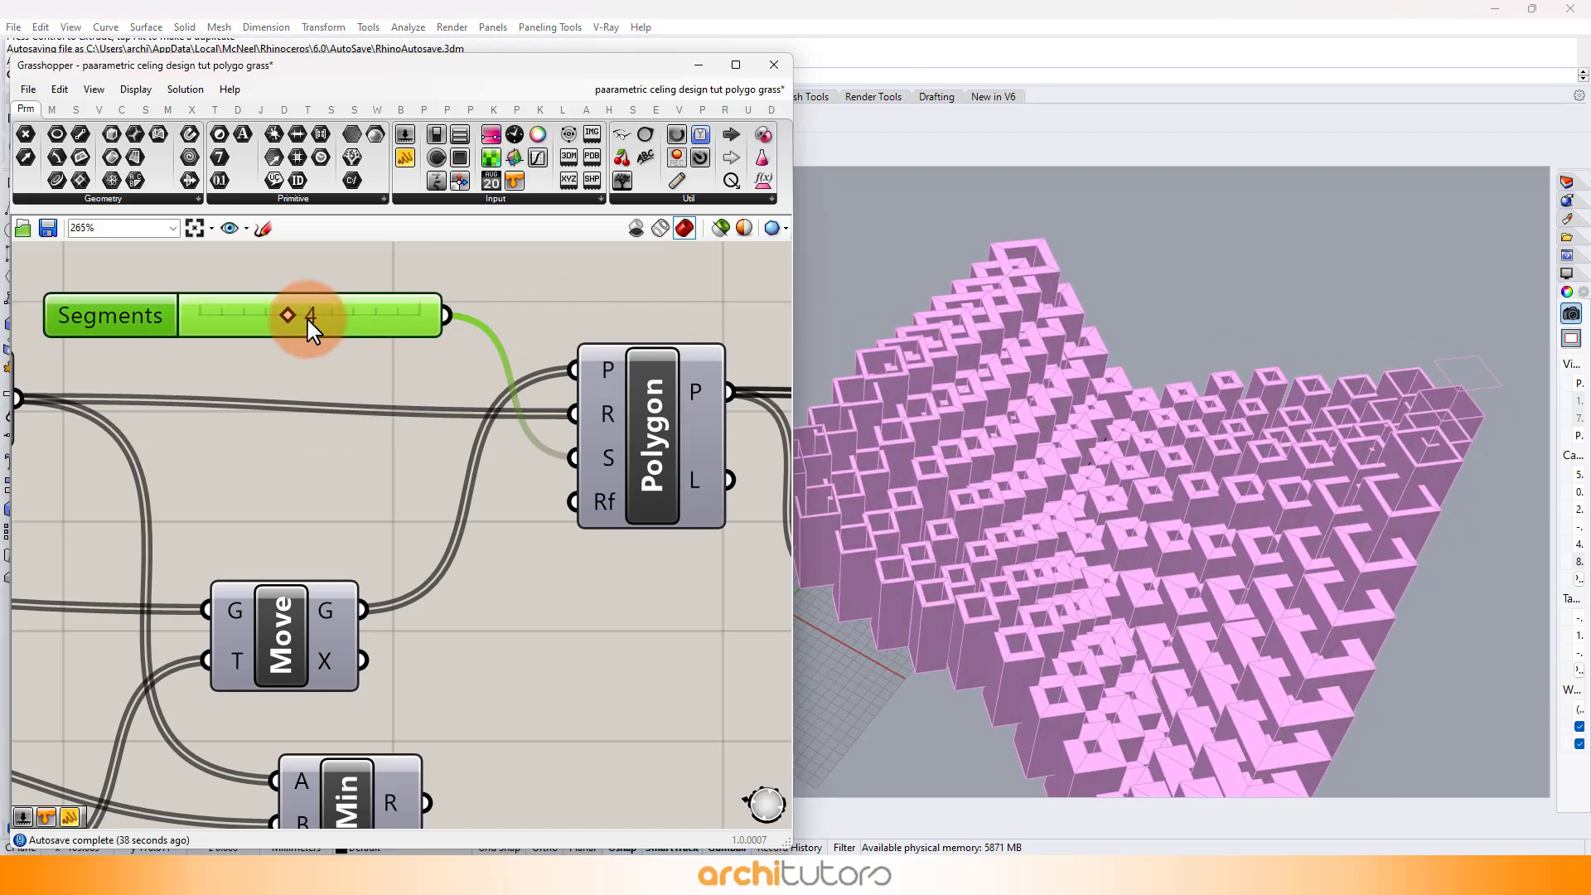
pyautogui.write('3')
pyautogui.press('Return')
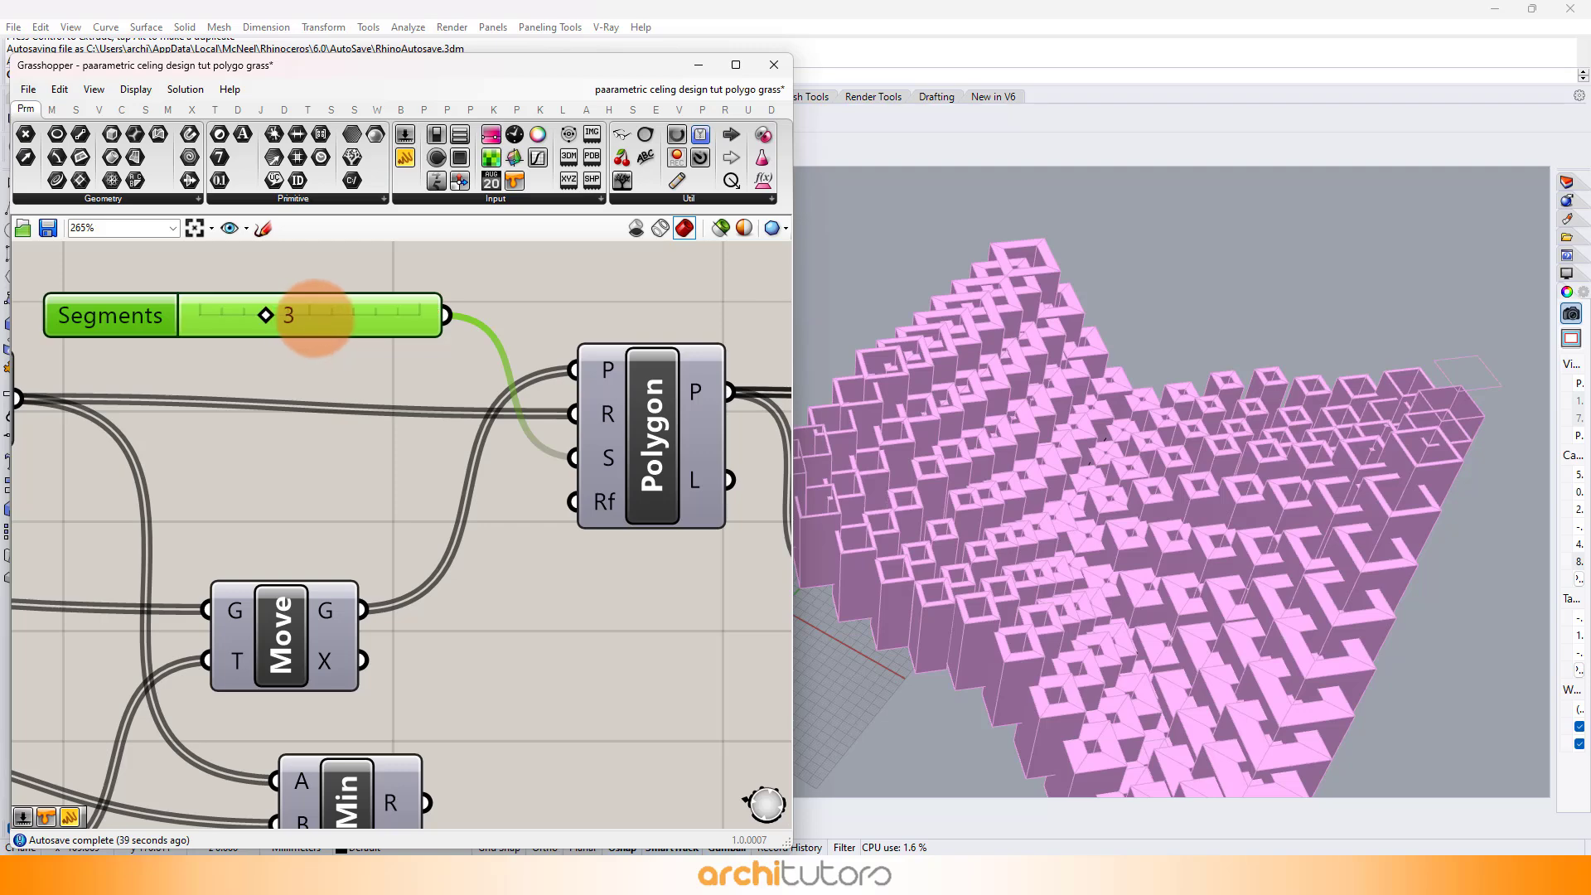
pyautogui.moveTo(1051, 425)
pyautogui.mouseDown(button='right')
pyautogui.moveTo(1061, 405)
pyautogui.moveTo(1049, 426)
pyautogui.mouseUp(button='right')
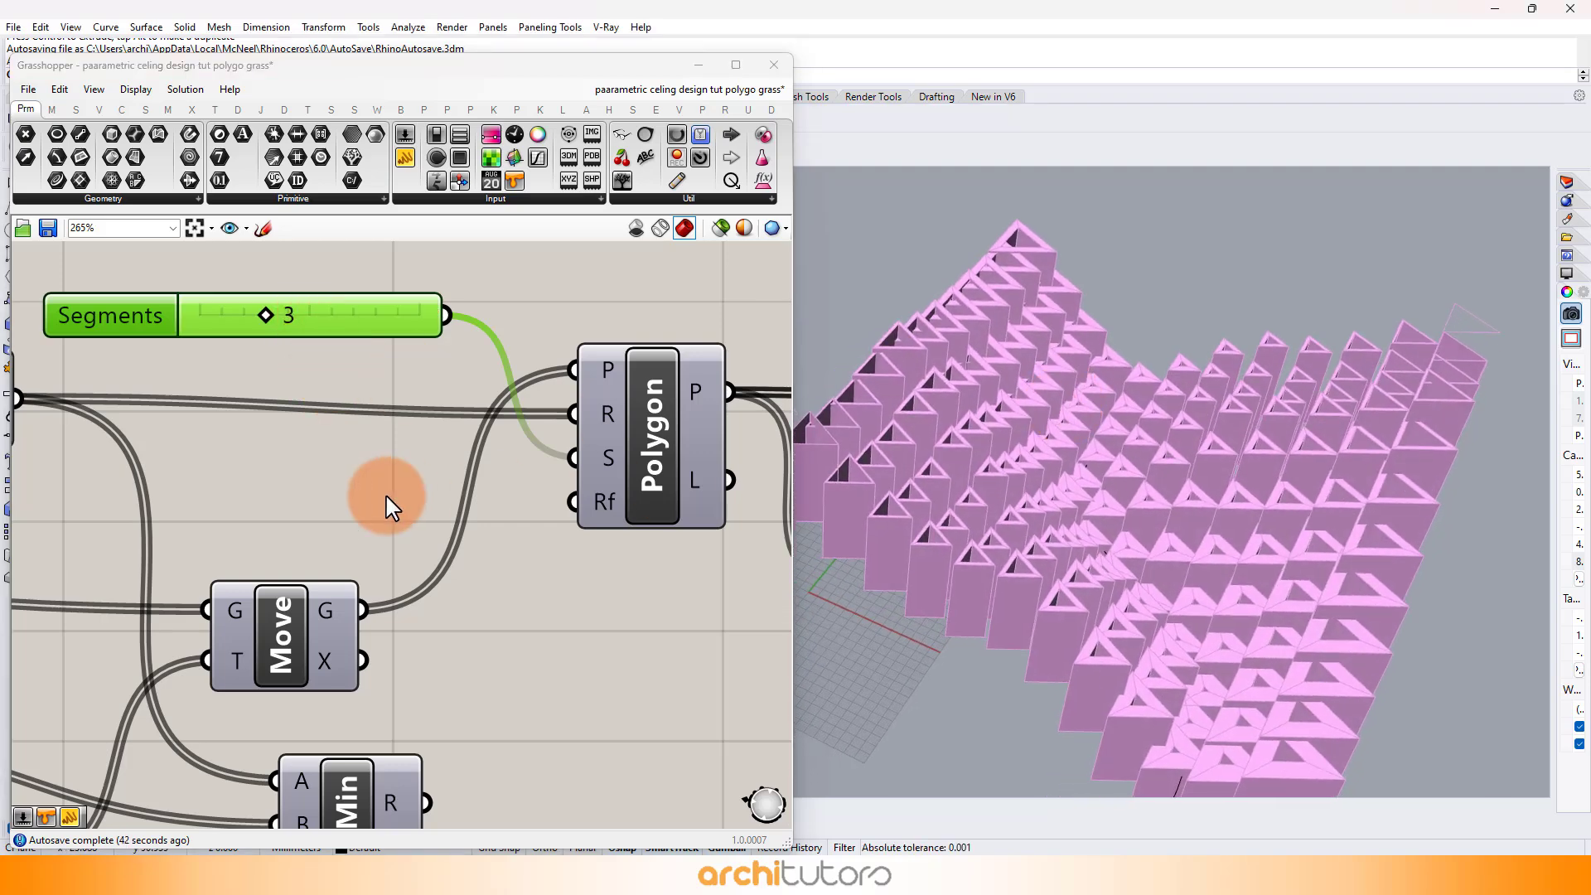